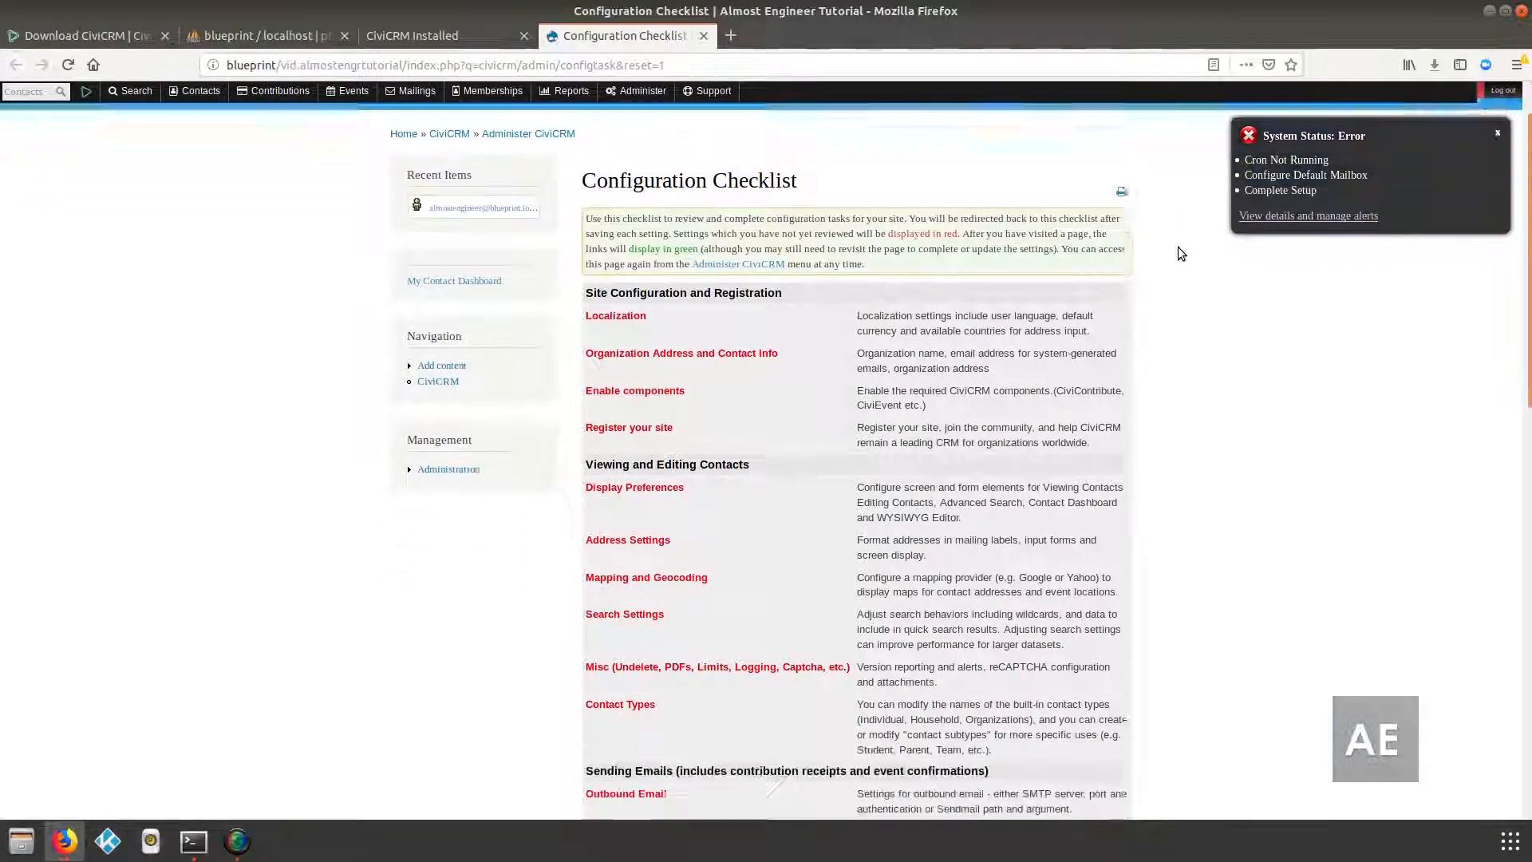
# - Look through the configuration checklist, from the site configuration tasks down to the optional components
pyautogui.scroll(5, 1180, 252)
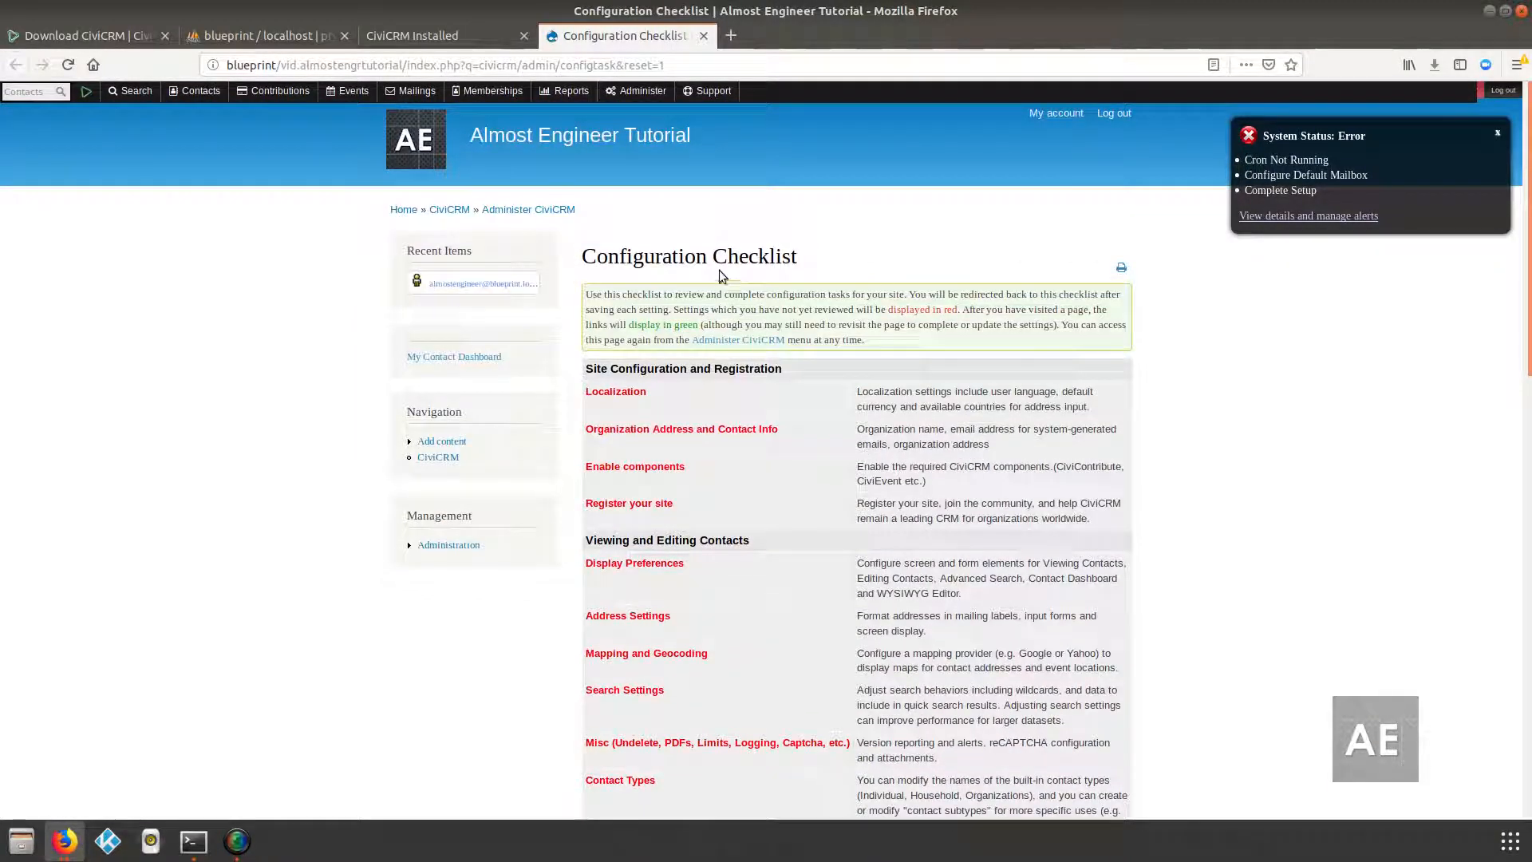
pyautogui.scroll(-10, 719, 271)
pyautogui.scroll(10, 719, 271)
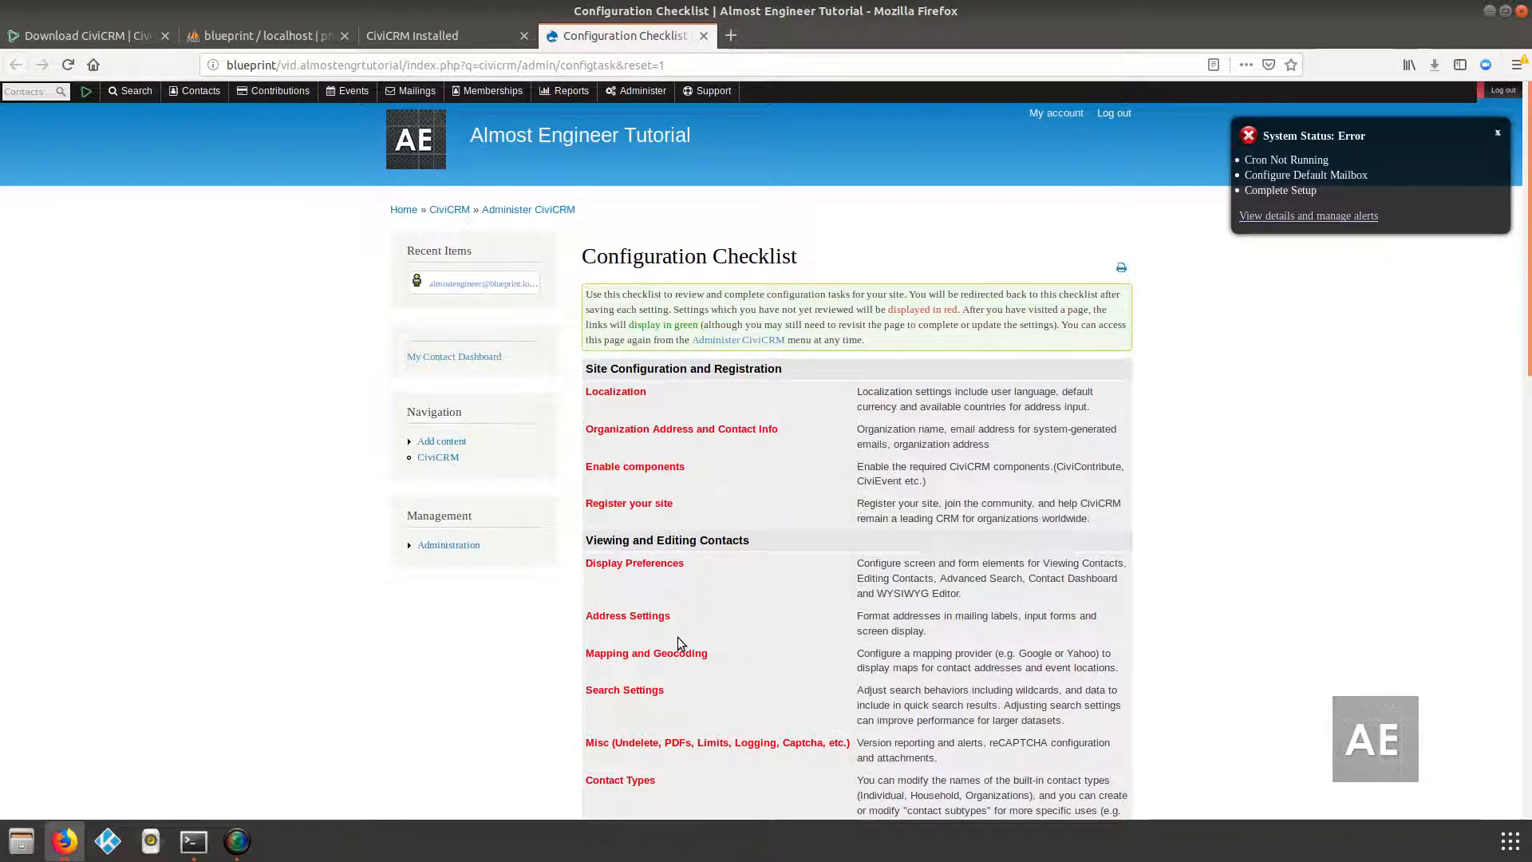
pyautogui.scroll(-20, 681, 591)
pyautogui.scroll(-3, 686, 597)
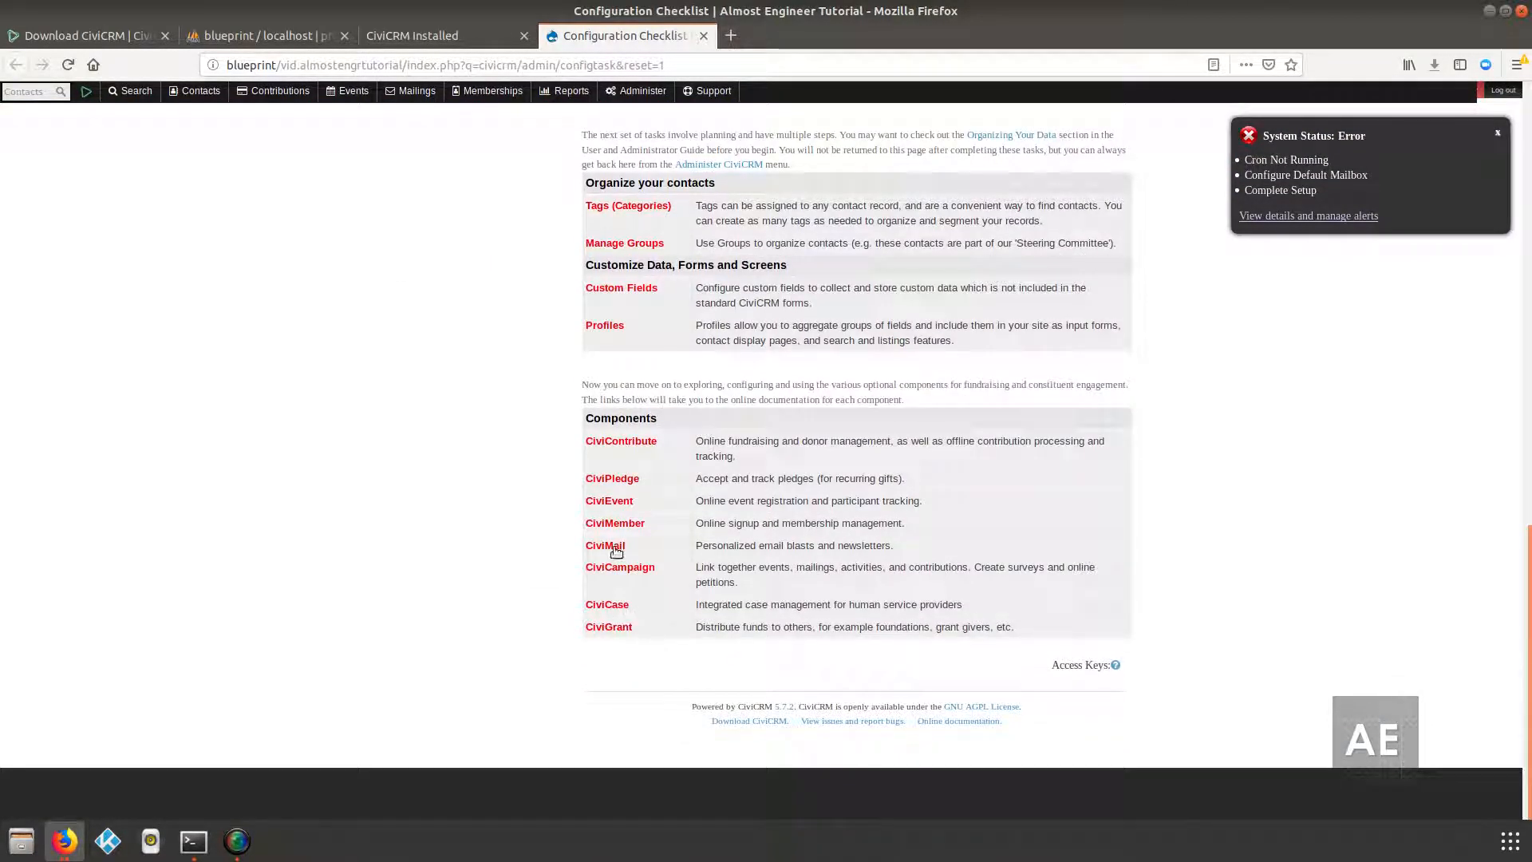
pyautogui.scroll(15, 631, 598)
pyautogui.scroll(3, 639, 566)
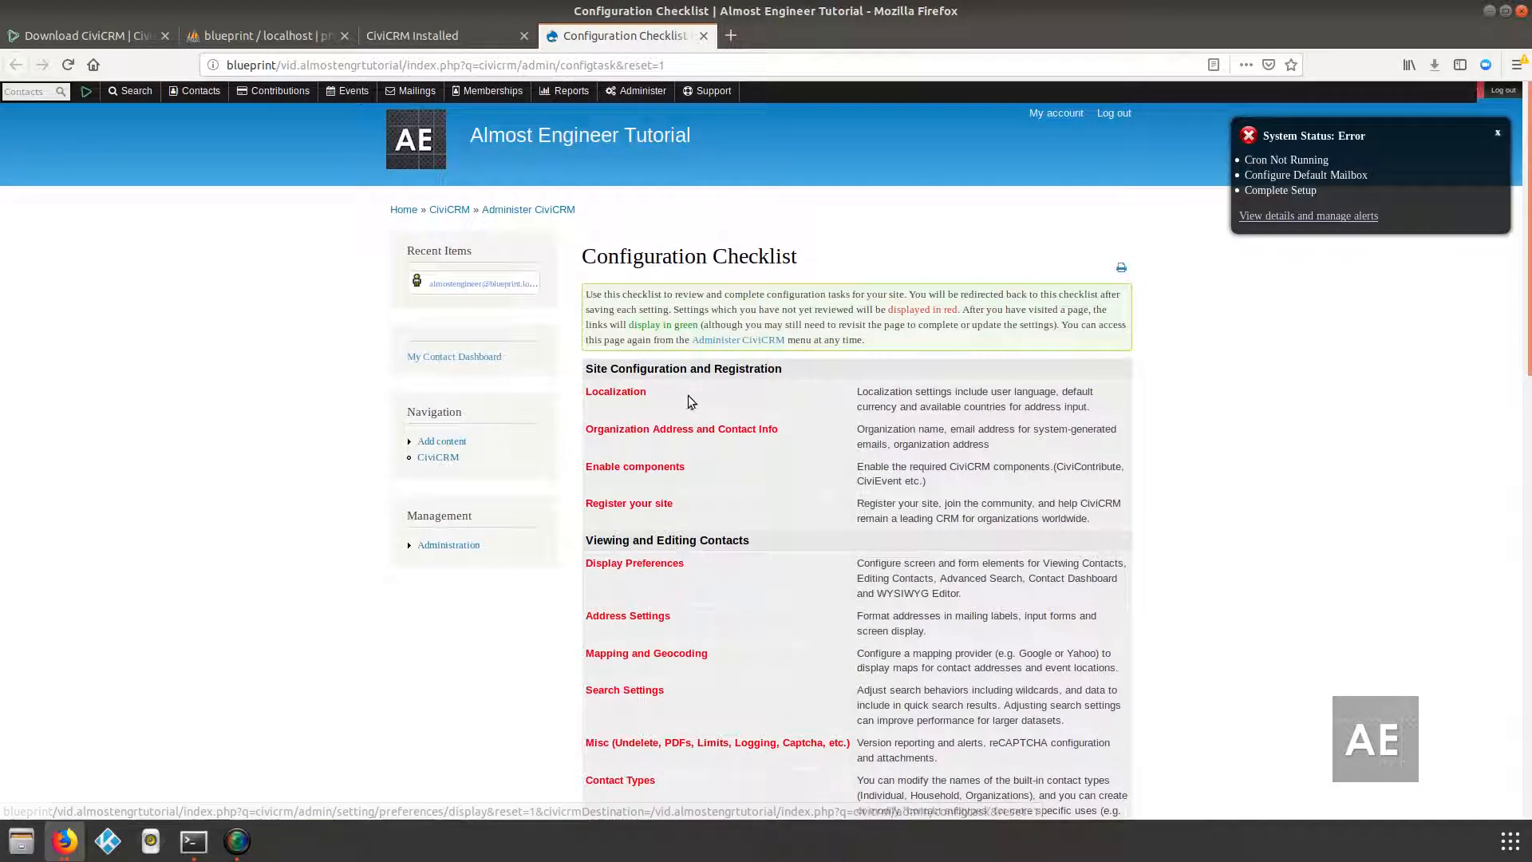
# - Open the Localization settings and examine the language and currency settings, including the default language choices for contacts
pyautogui.click(626, 396)
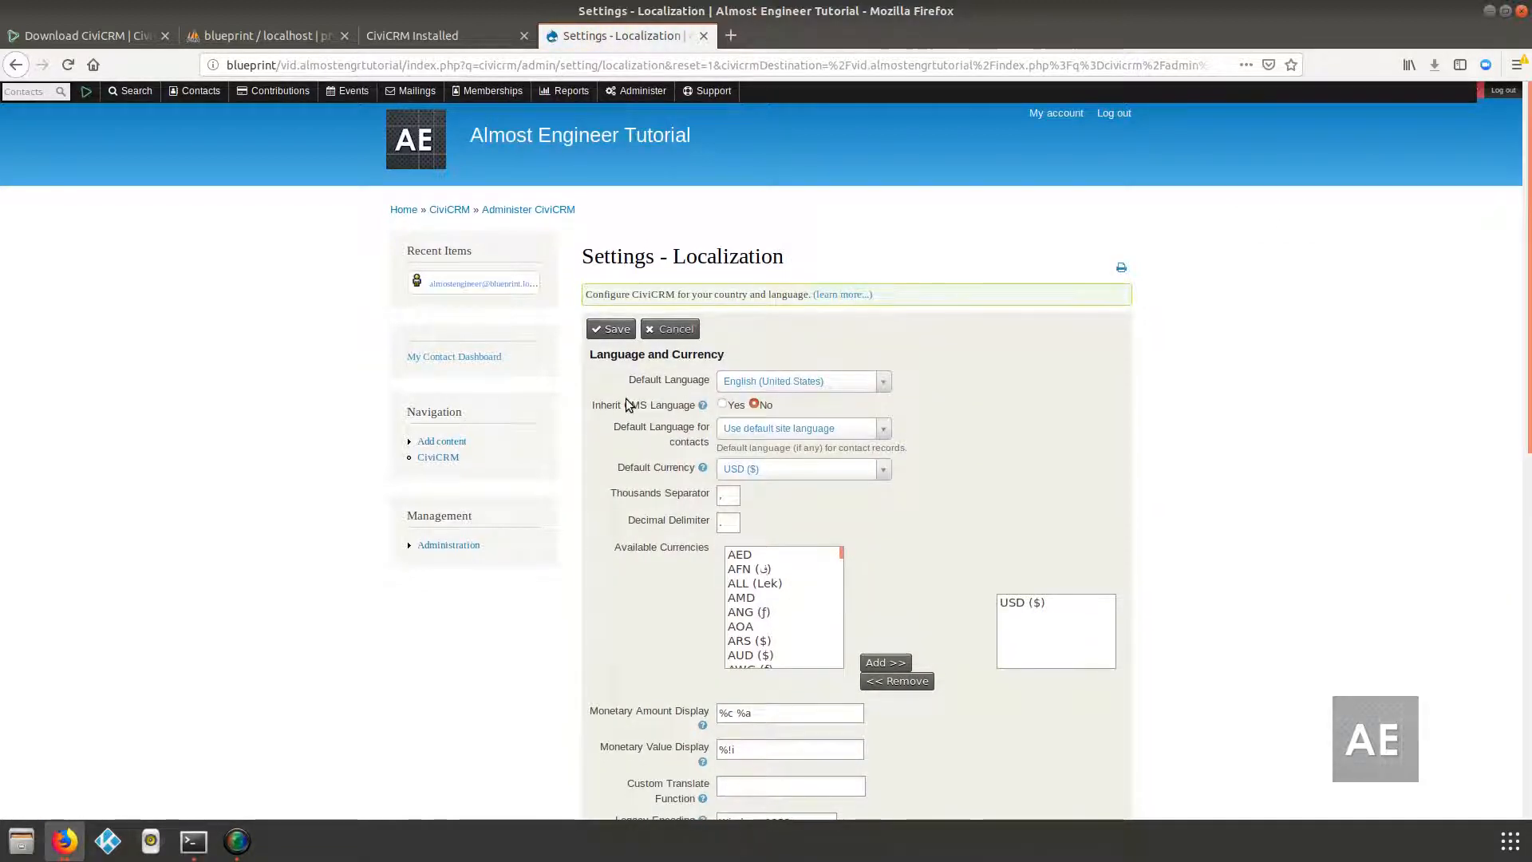
pyautogui.scroll(-1, 629, 405)
pyautogui.scroll(-1, 627, 398)
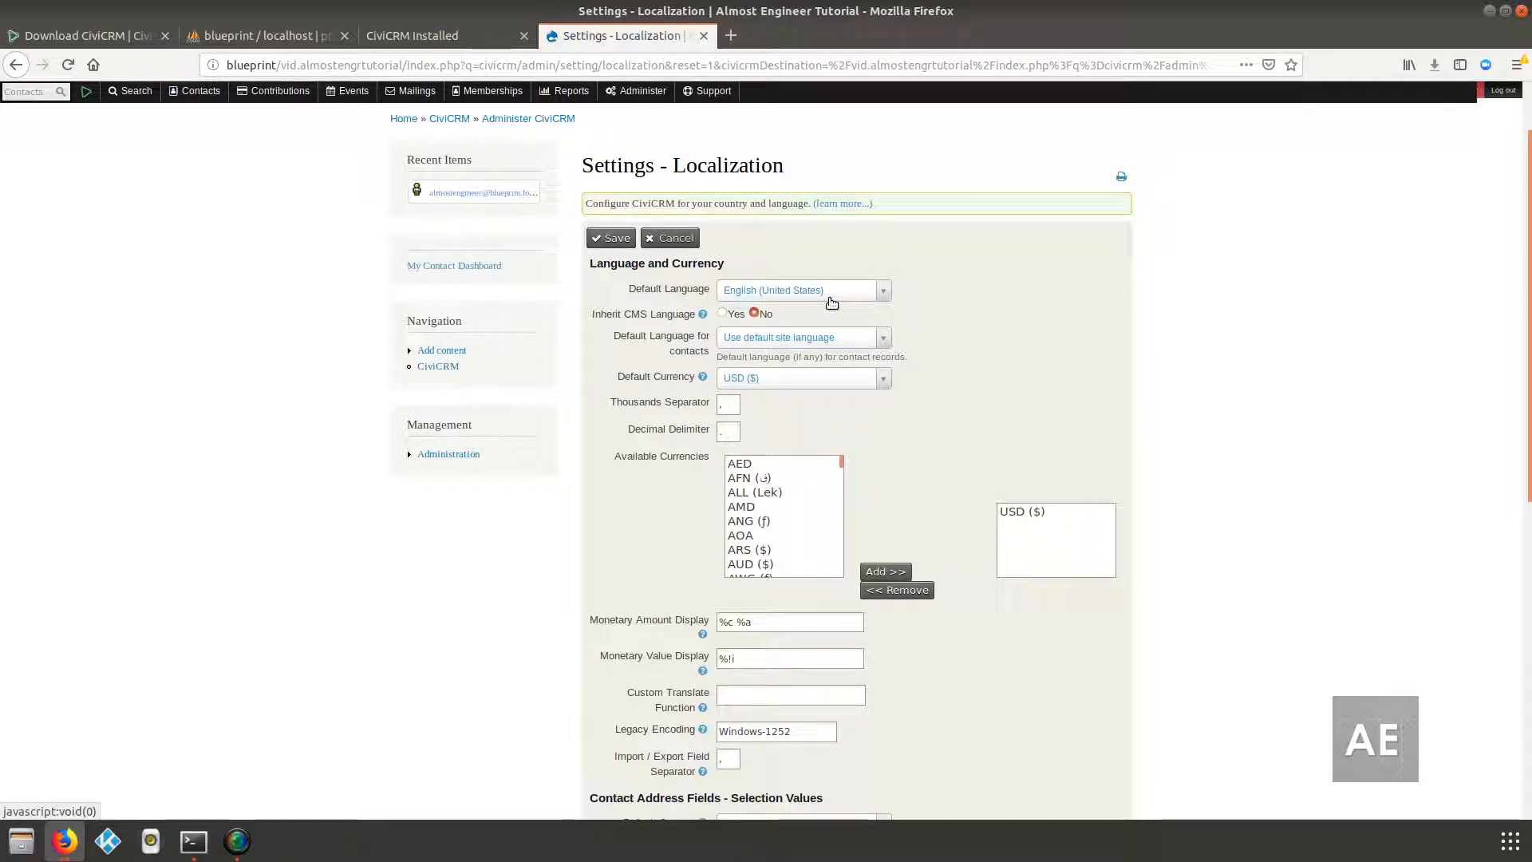
pyautogui.scroll(-1, 680, 414)
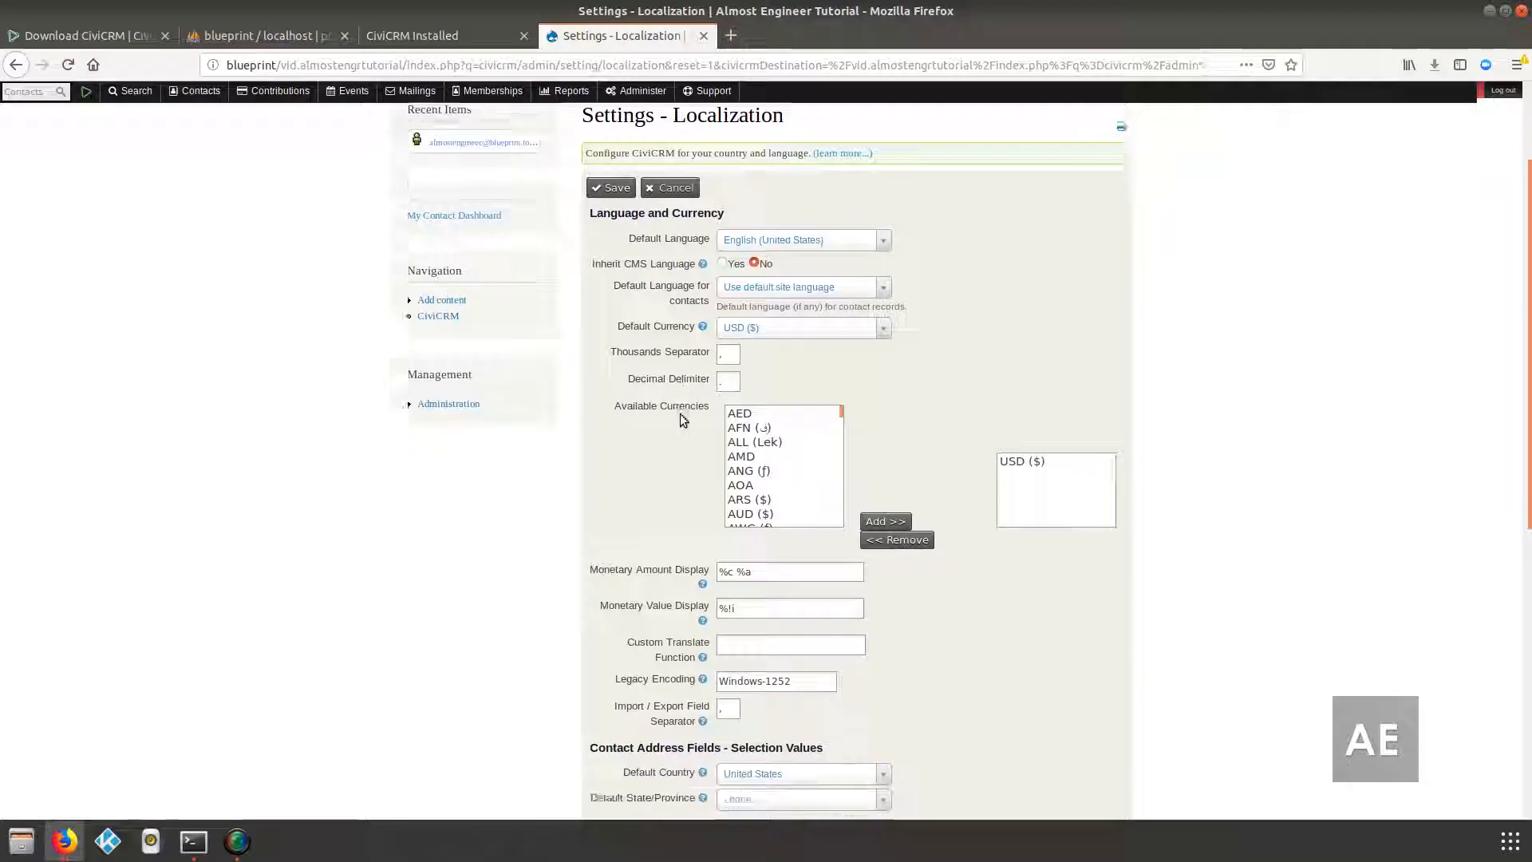
pyautogui.scroll(-2, 680, 414)
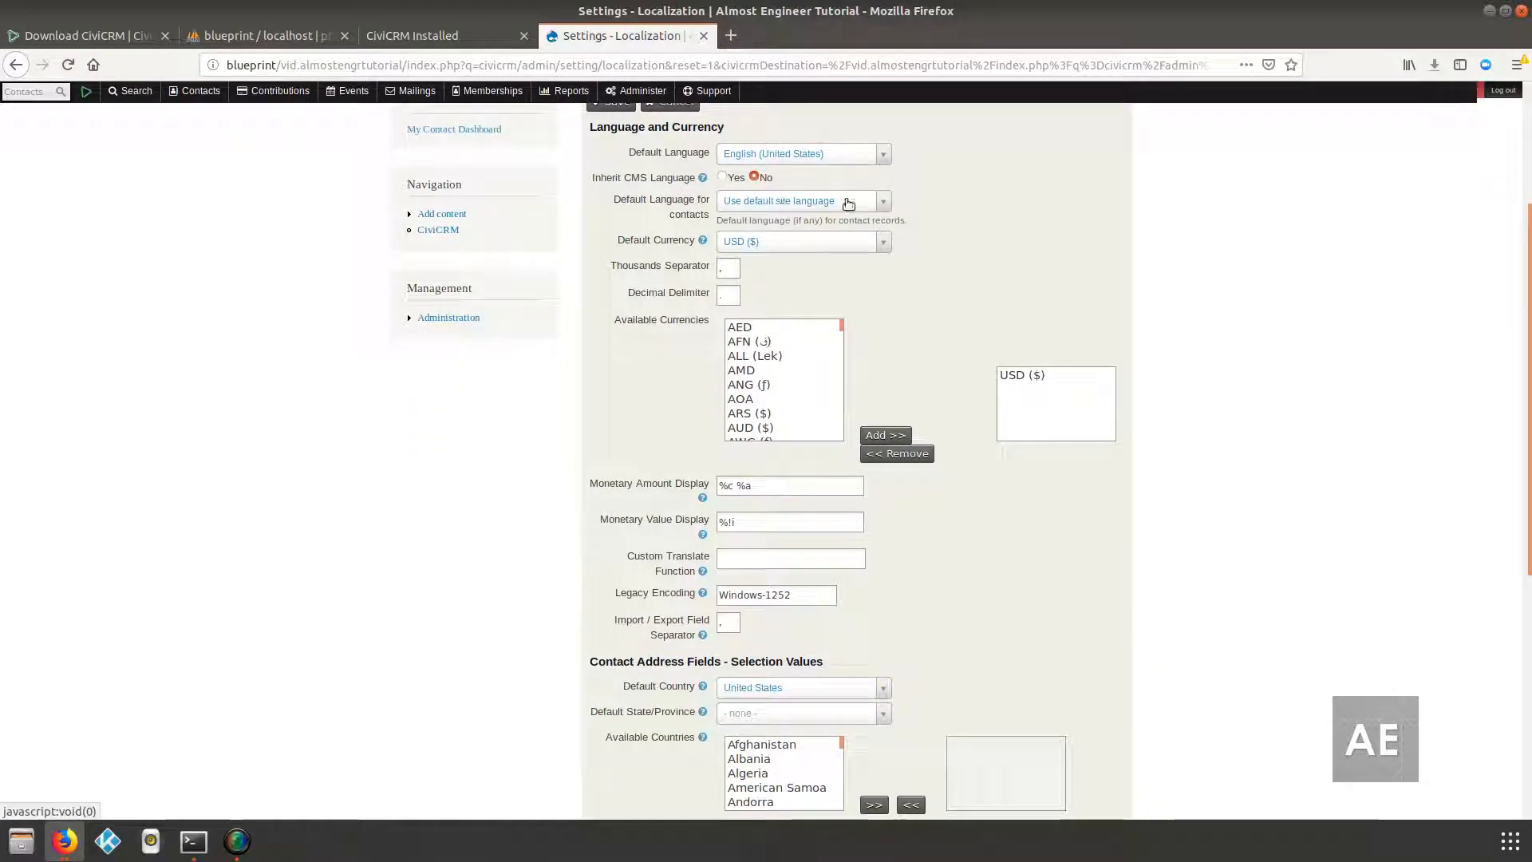
pyautogui.click(882, 204)
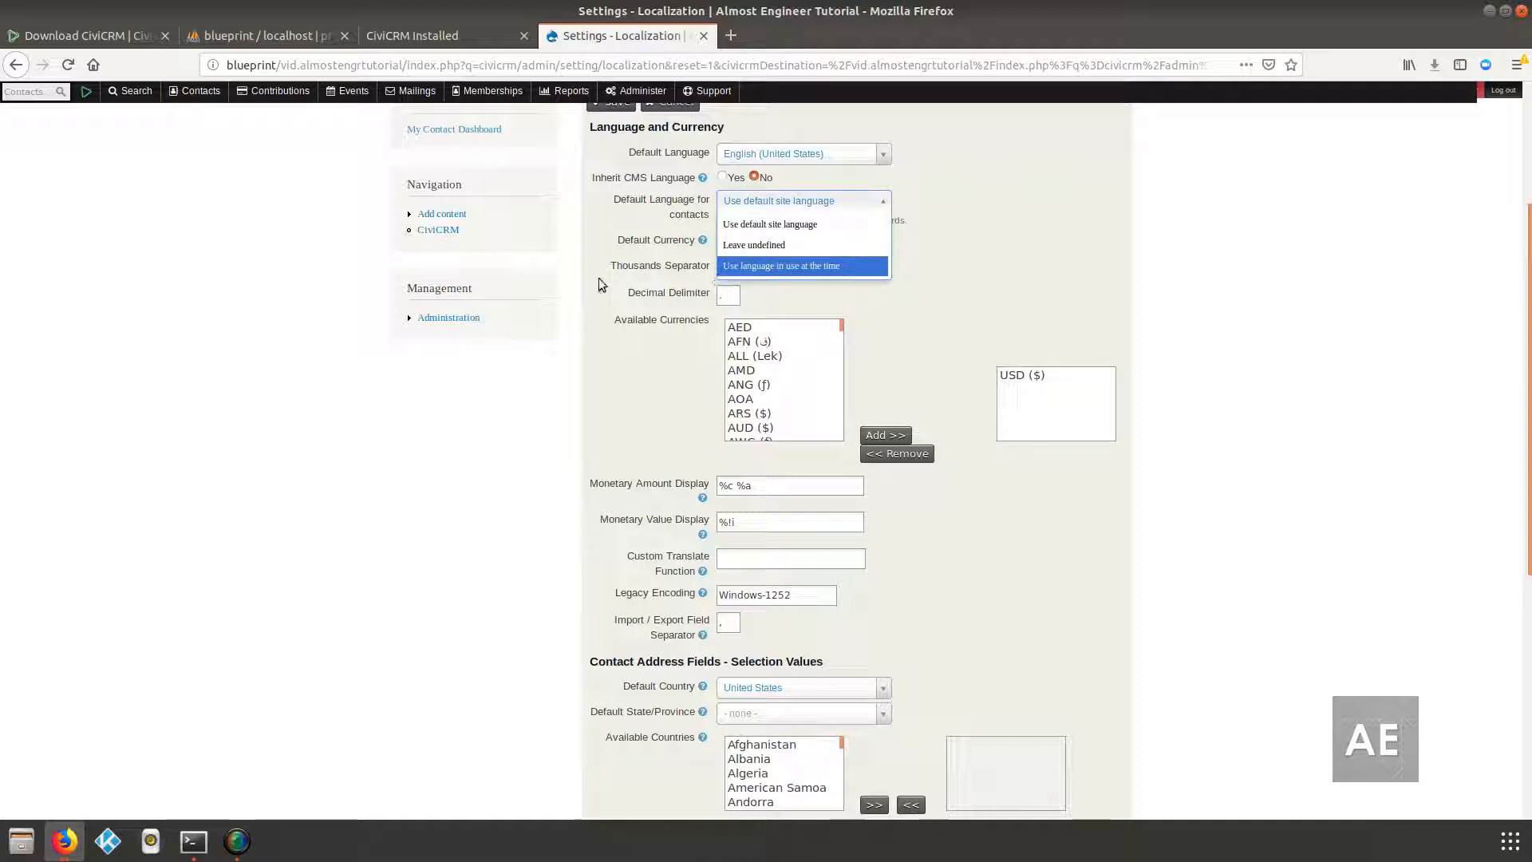
pyautogui.click(626, 276)
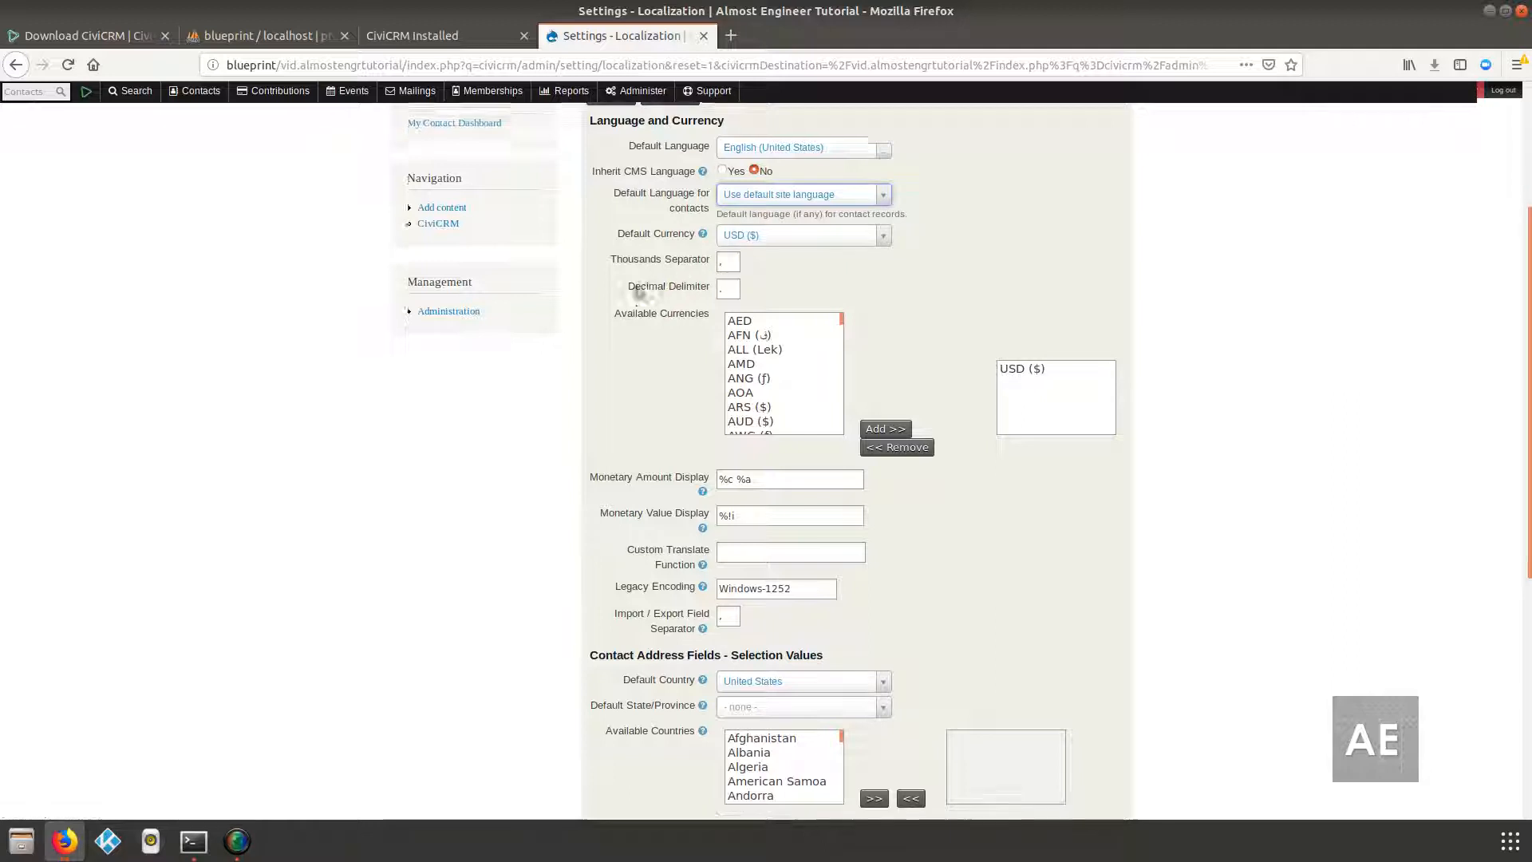
# - Review the available currencies and contact address selection values, and save the localization settings
pyautogui.scroll(-4, 638, 284)
pyautogui.scroll(3, 638, 284)
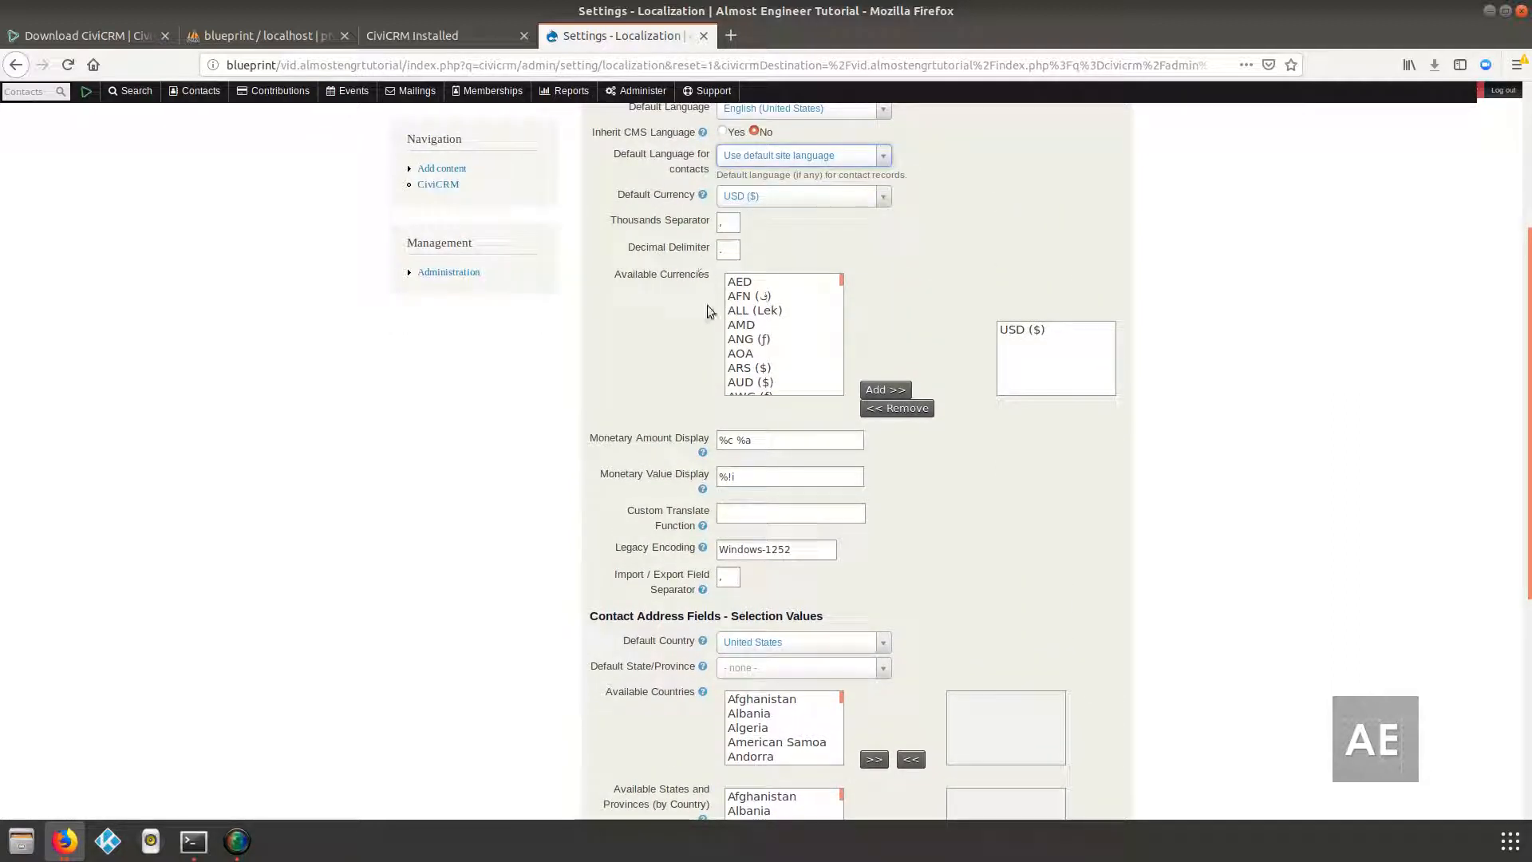
pyautogui.tripleClick(688, 276)
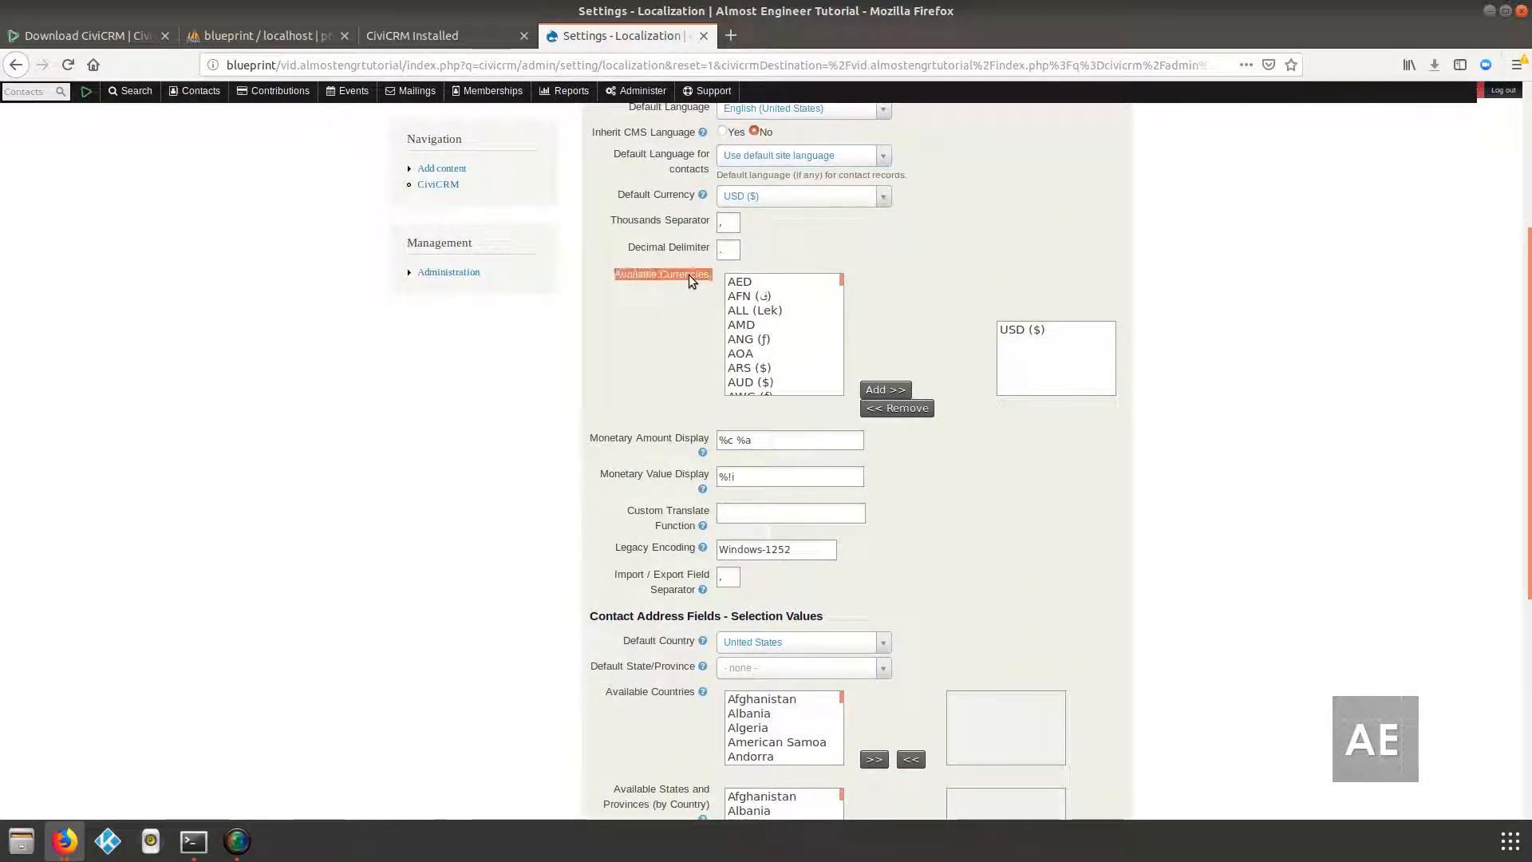
pyautogui.click(687, 274)
pyautogui.click(1029, 331)
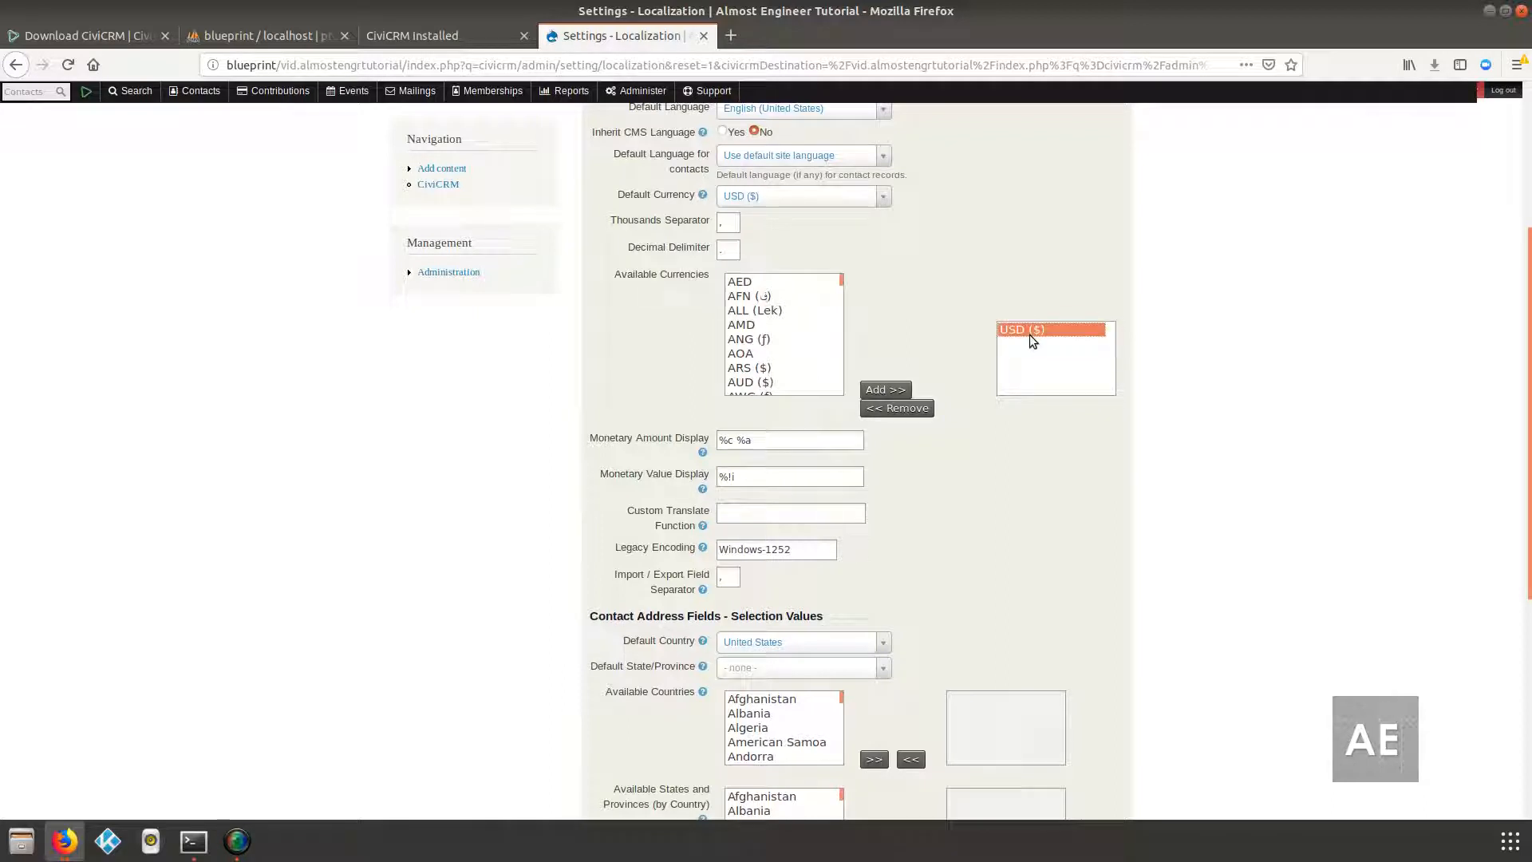
pyautogui.scroll(-3, 671, 391)
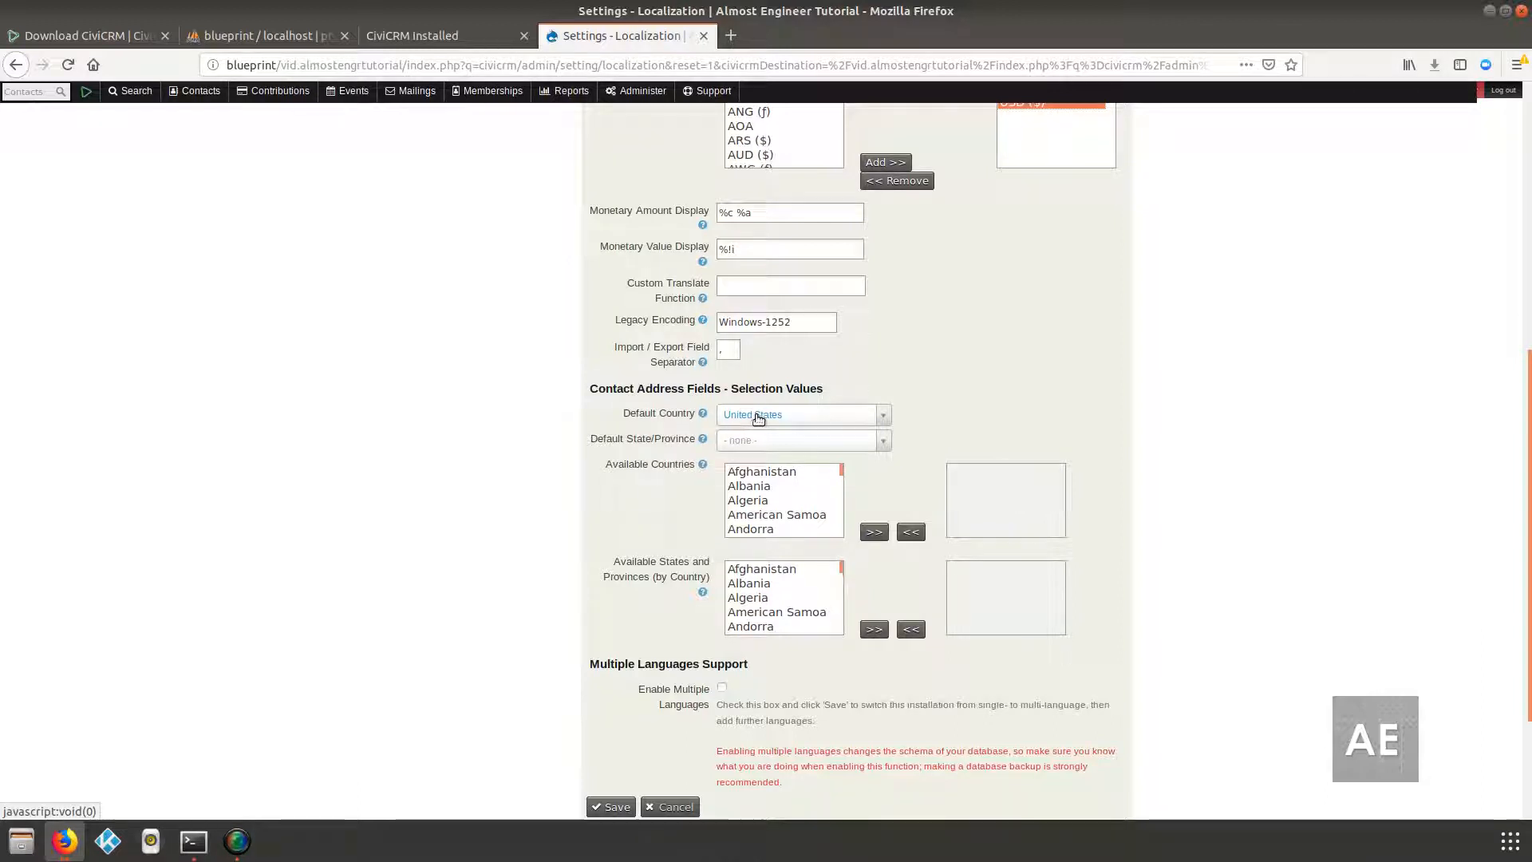
pyautogui.scroll(-2, 670, 488)
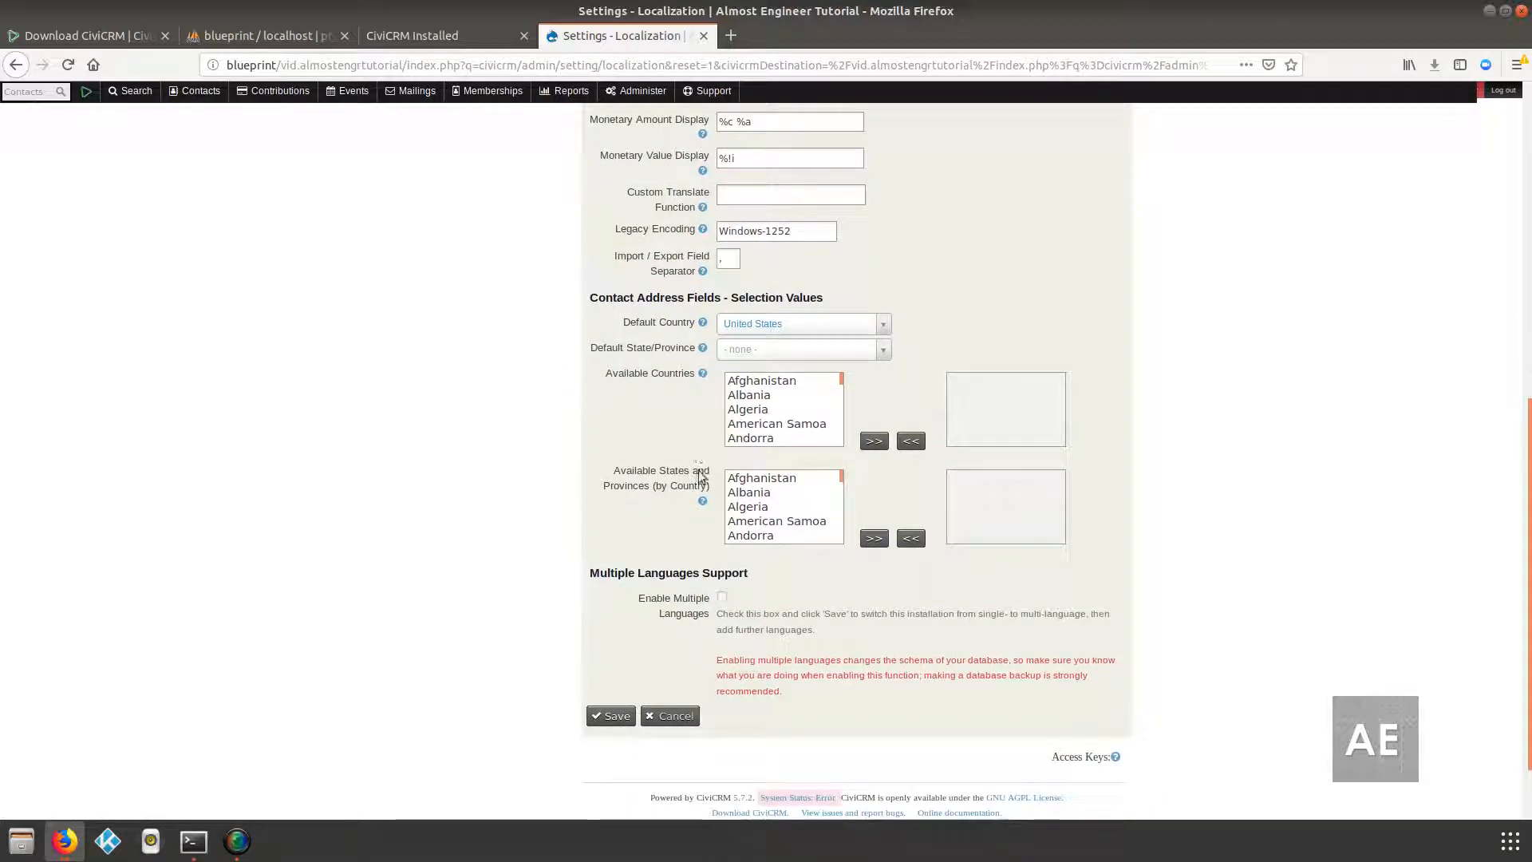
pyautogui.scroll(1, 702, 445)
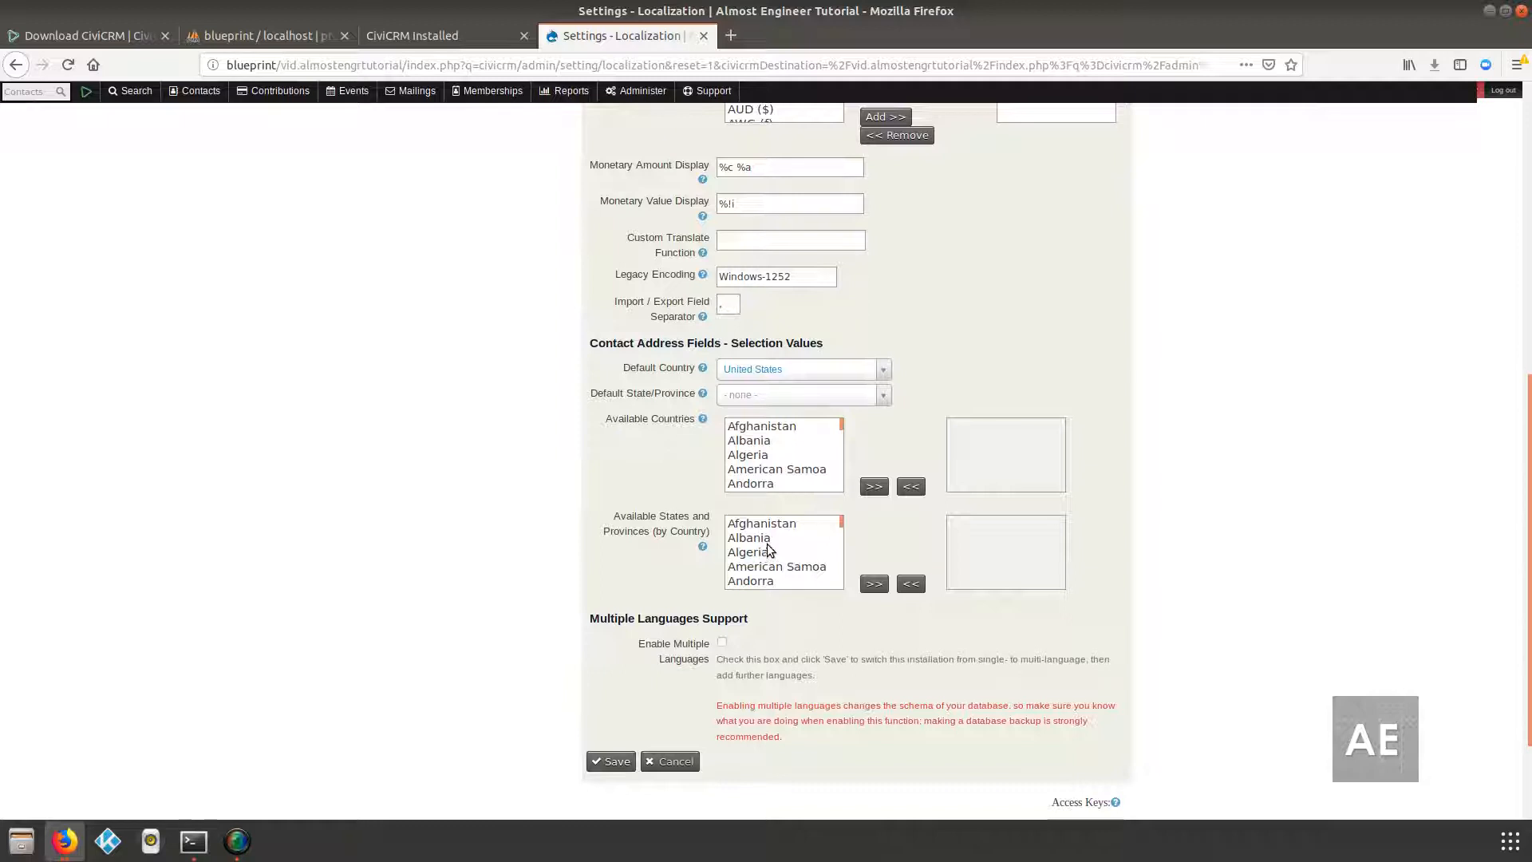
pyautogui.scroll(-3, 706, 724)
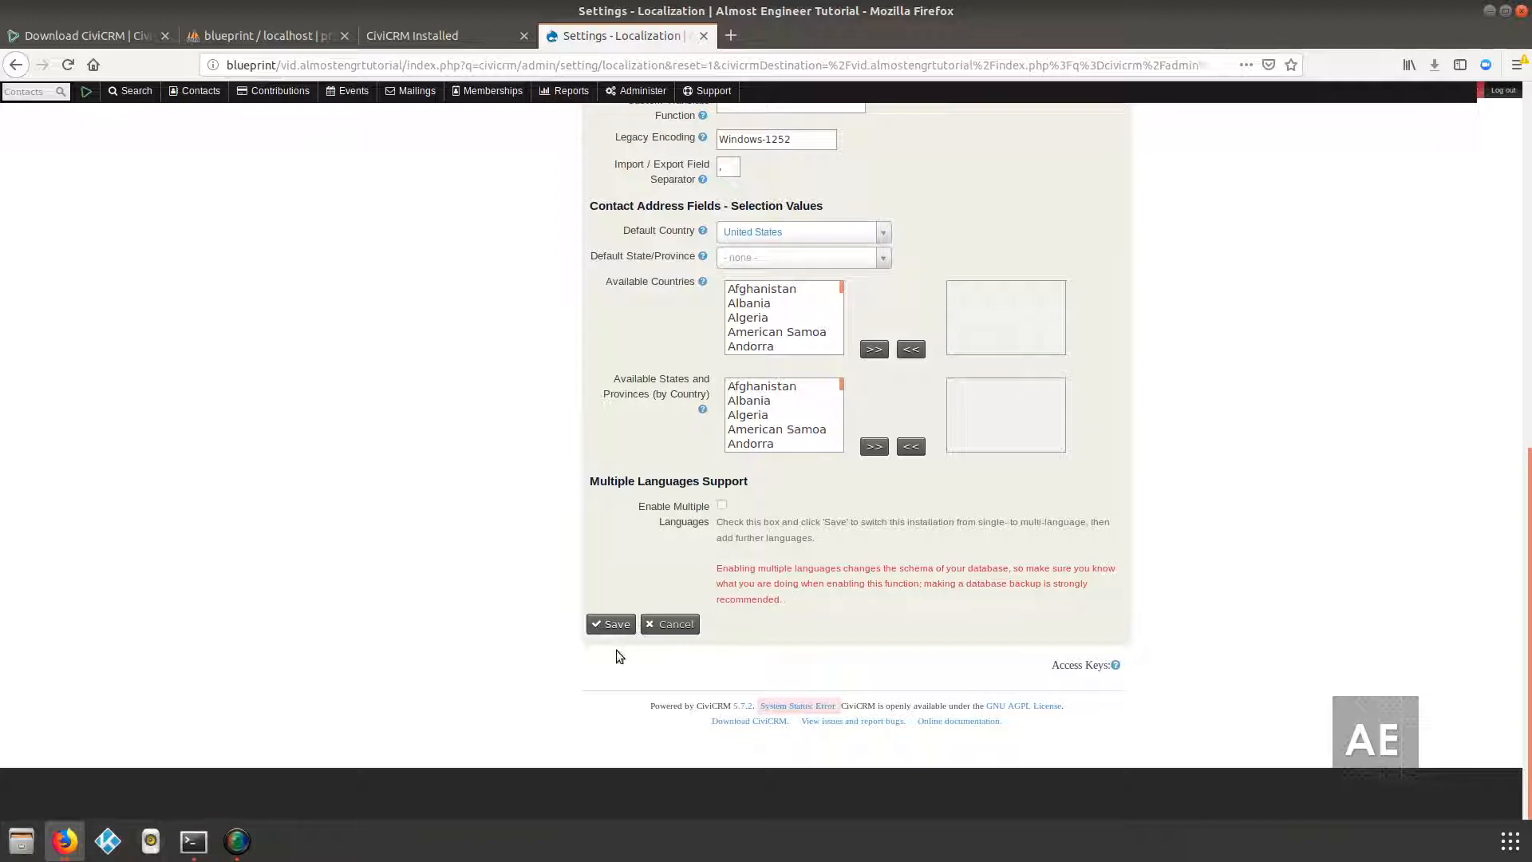
pyautogui.click(611, 624)
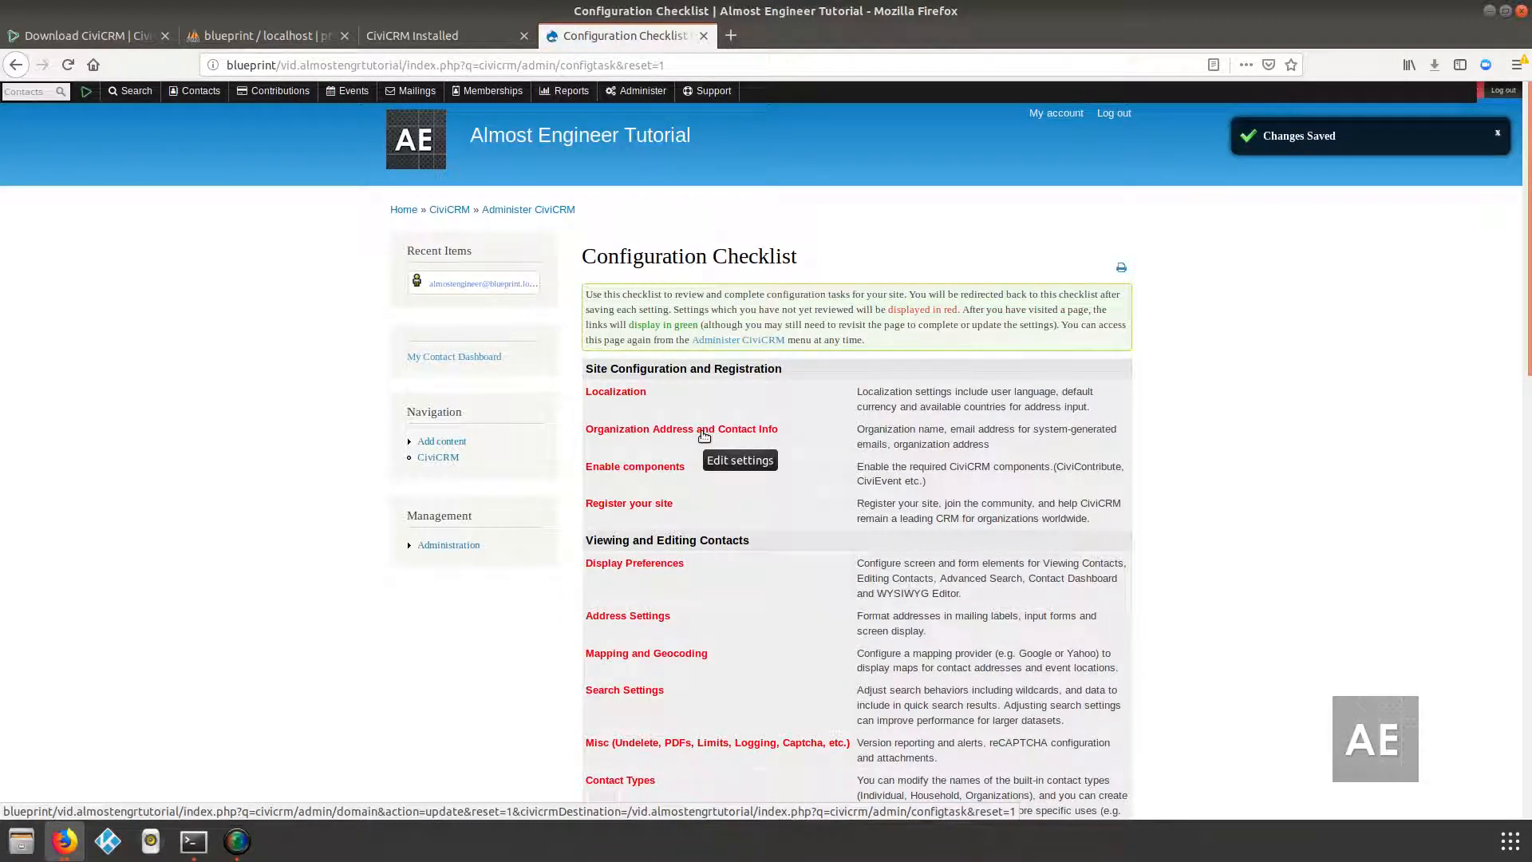
# - Open the Organization Address and Contact Info settings and set the organization name to Almost Engineer
pyautogui.click(702, 431)
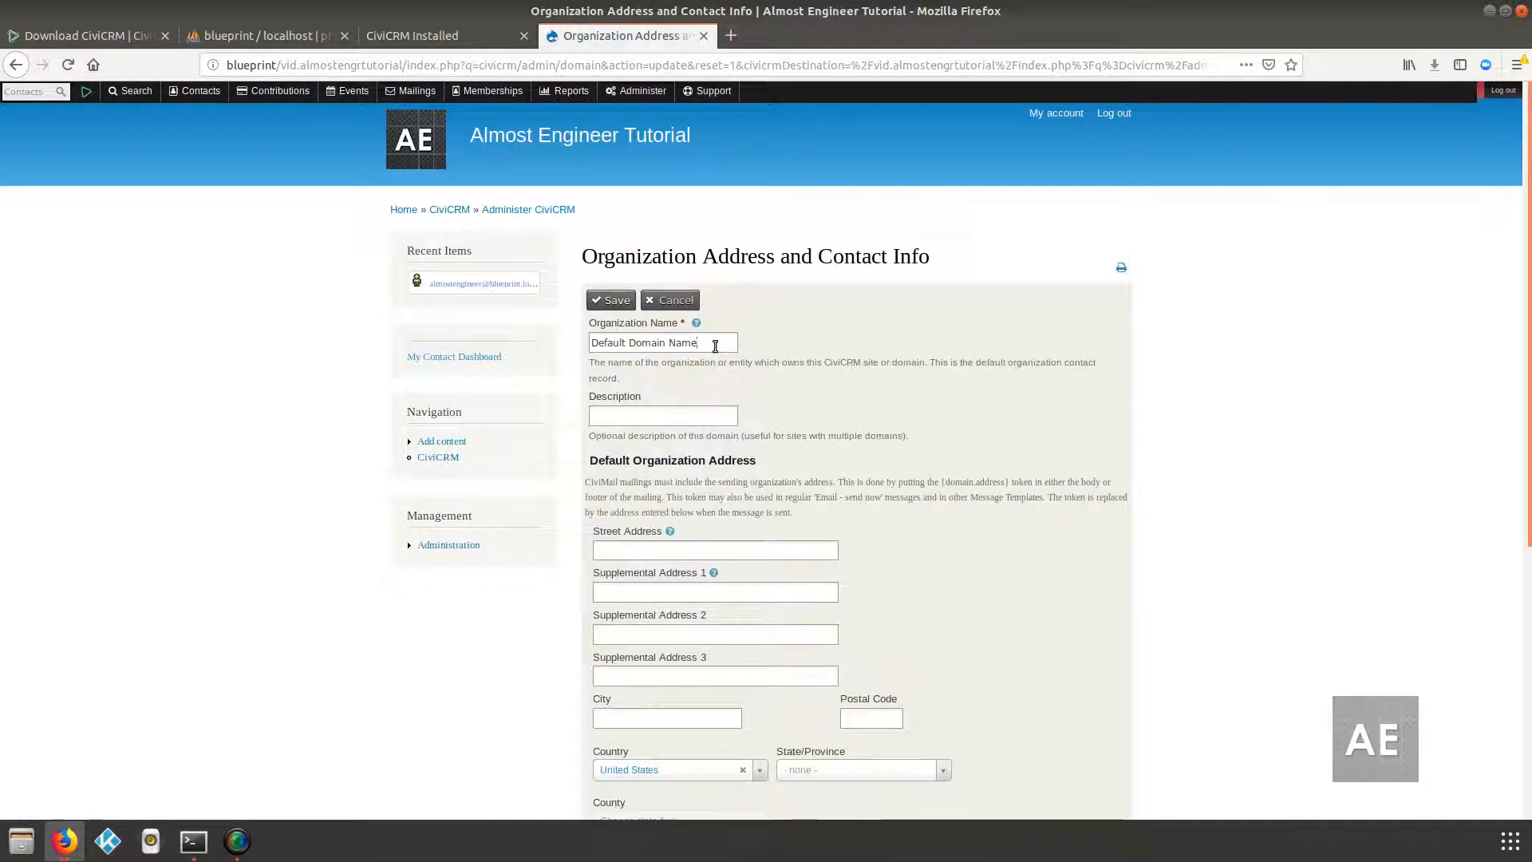
pyautogui.tripleClick(715, 345)
pyautogui.write('Almost E')
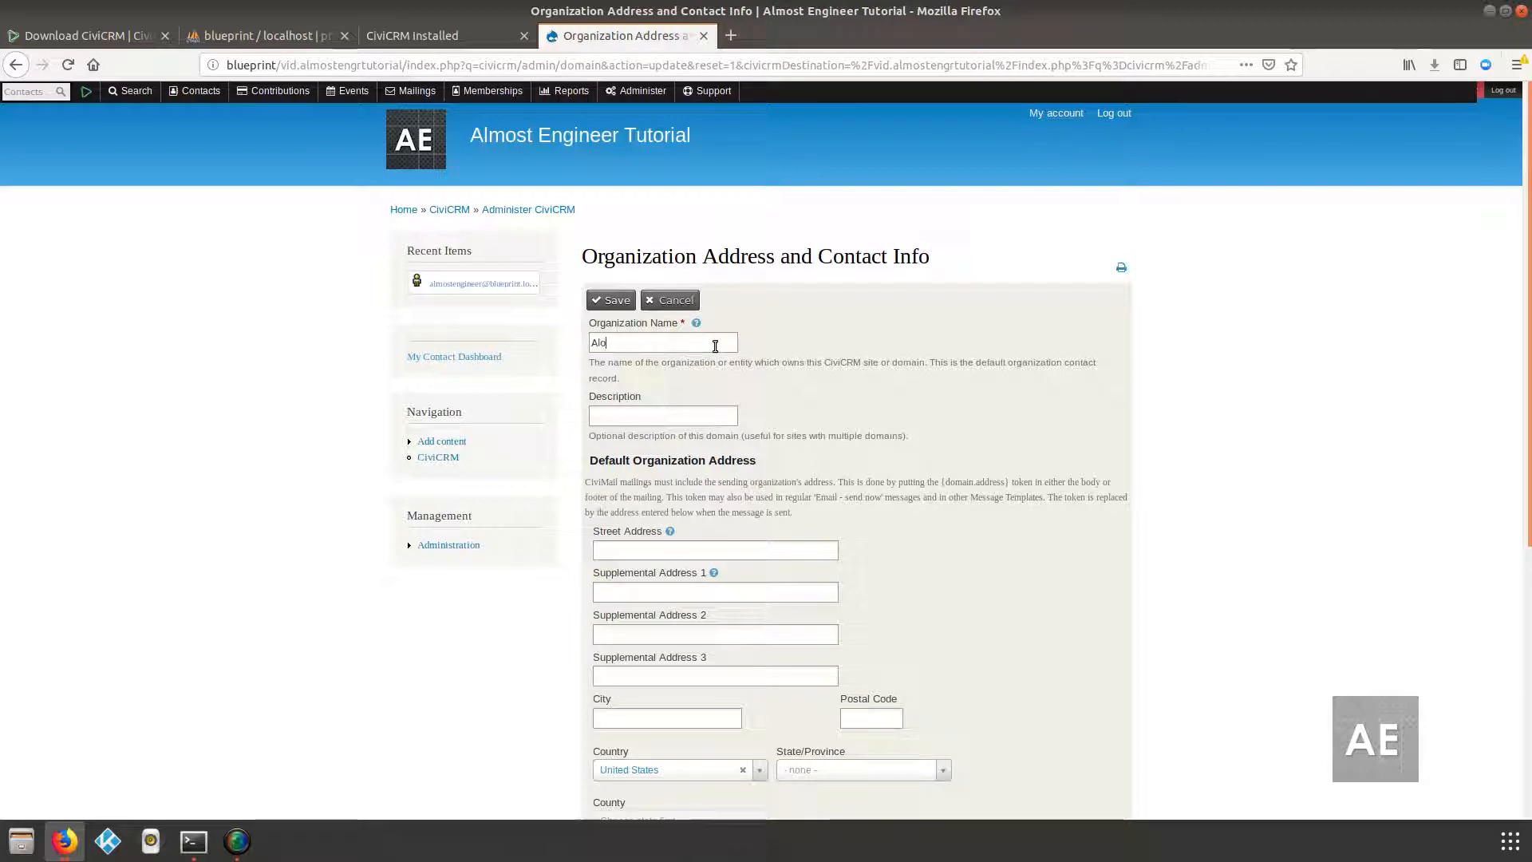
pyautogui.write('ngineerin')
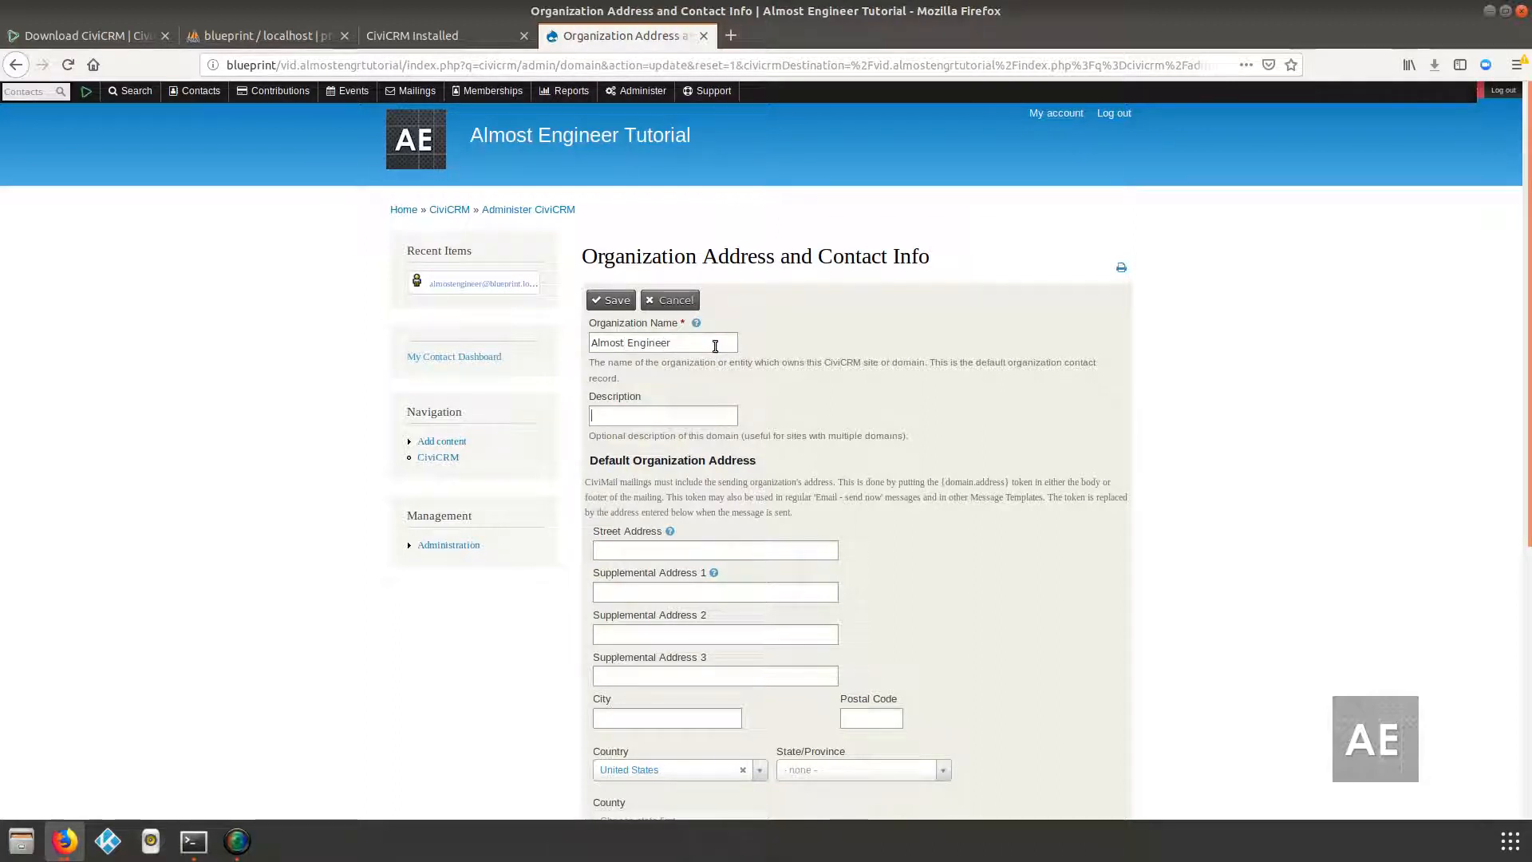
# - Enter the organization's street address in the default organization address, leaving the description empty
pyautogui.press('Tab')
pyautogui.press('Tab')
pyautogui.write('120')
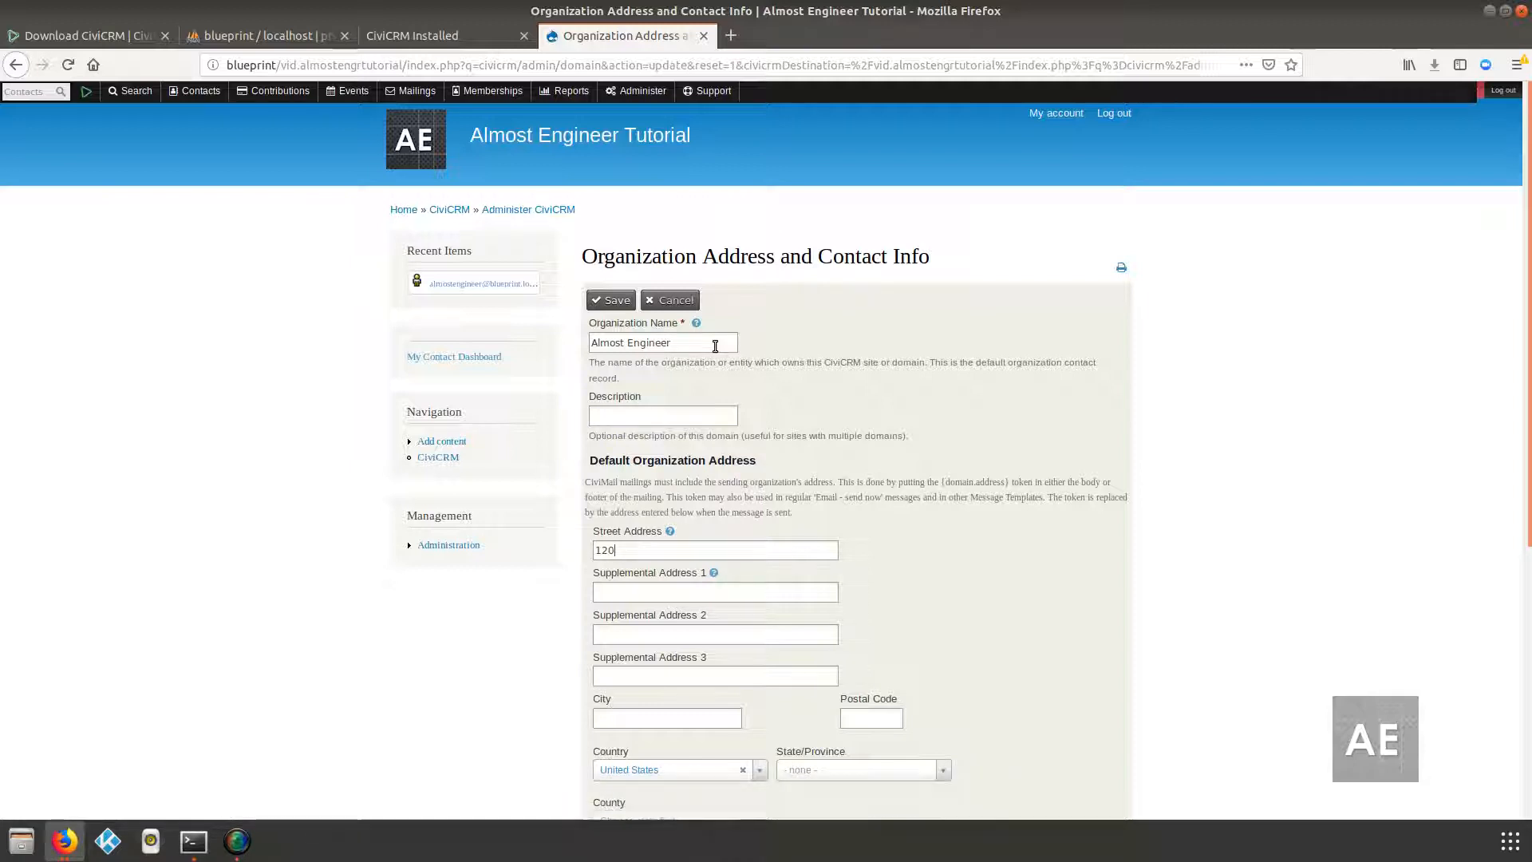
pyautogui.write(' My Street')
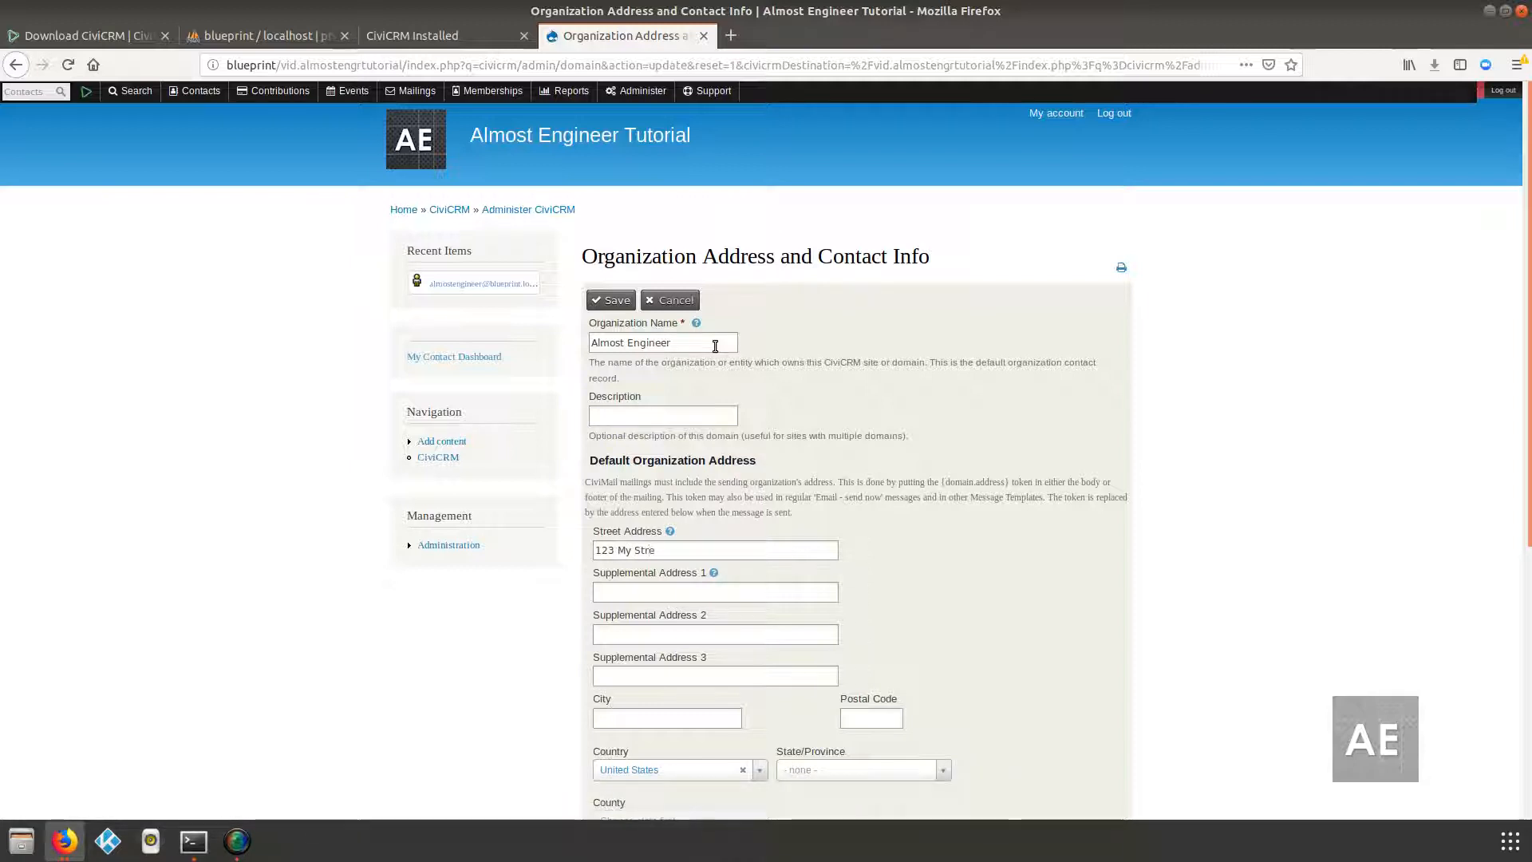
# - Fill in the city and postal code of the default organization address, leaving the supplemental address lines empty
pyautogui.press('Tab')
pyautogui.press('Tab')
pyautogui.press('Tab')
pyautogui.press('Tab')
pyautogui.press('Tab')
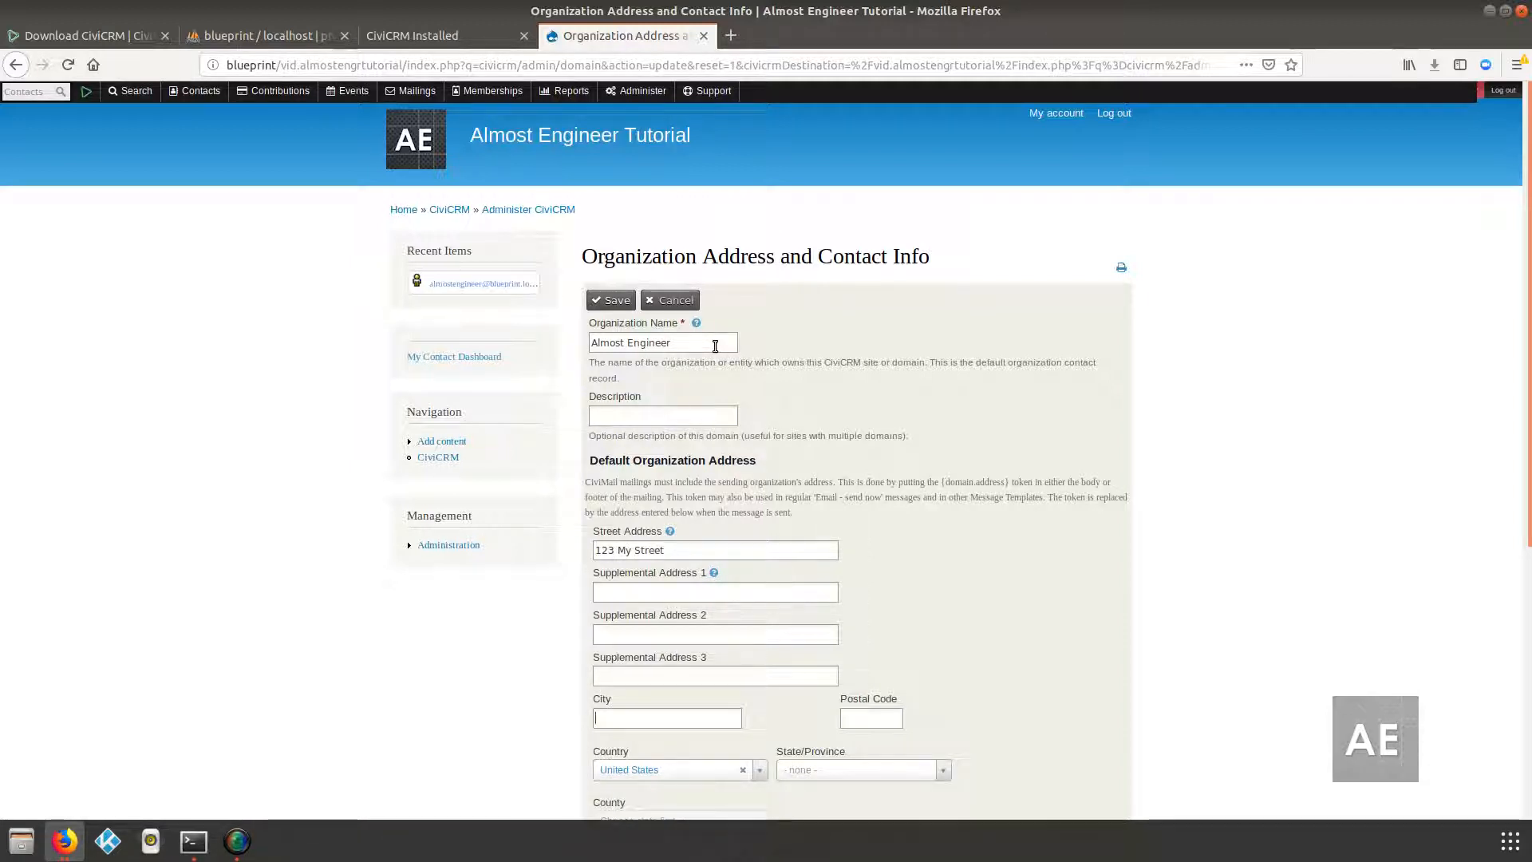
pyautogui.write('Anywhere')
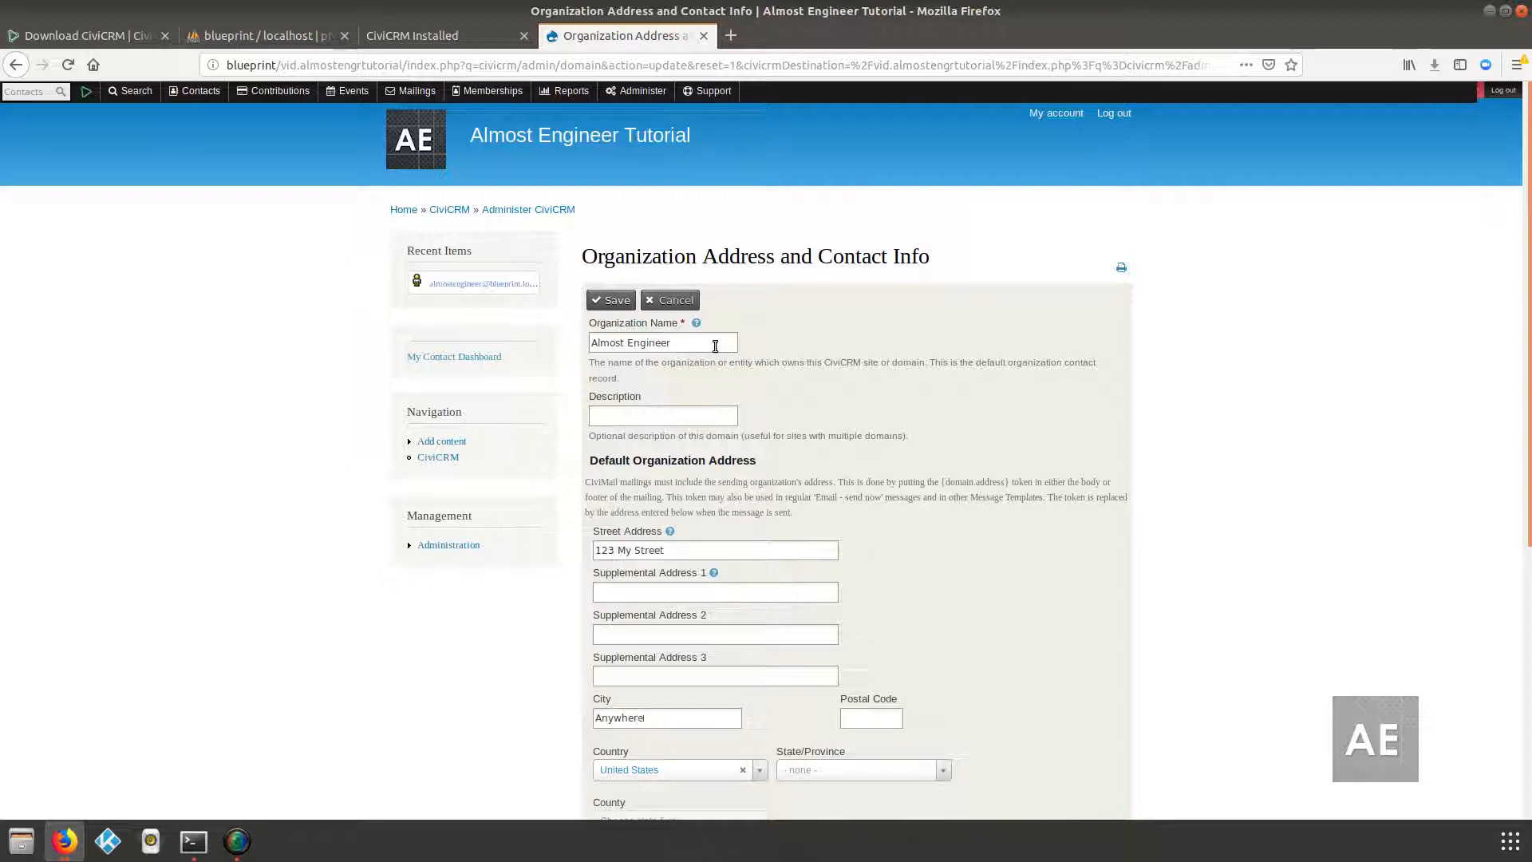
pyautogui.write('AL')
pyautogui.press('Tab')
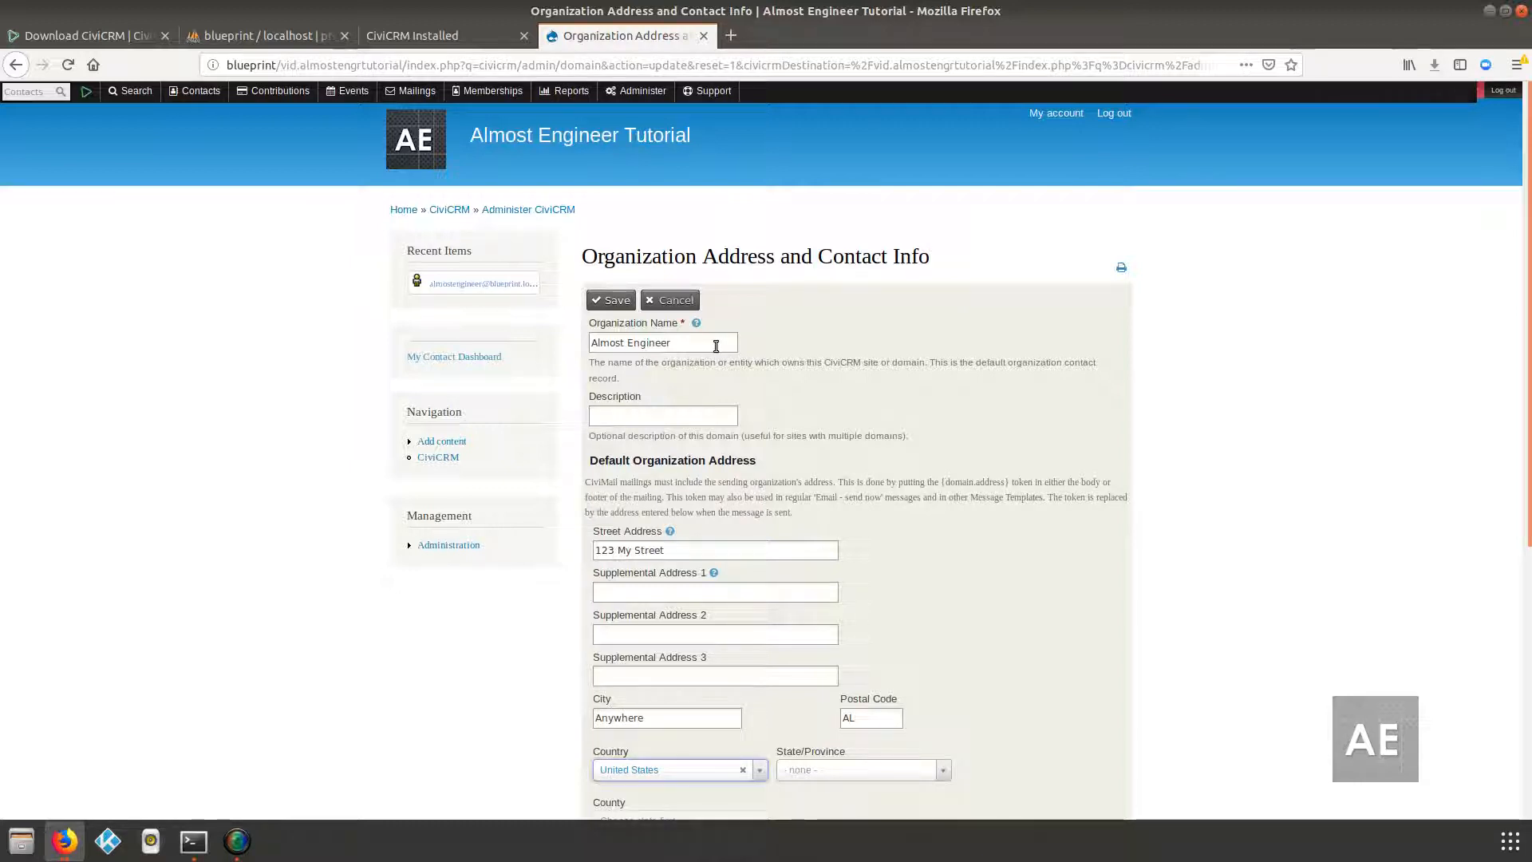
pyautogui.hotkey('shift', 'Tab')
pyautogui.write('00')
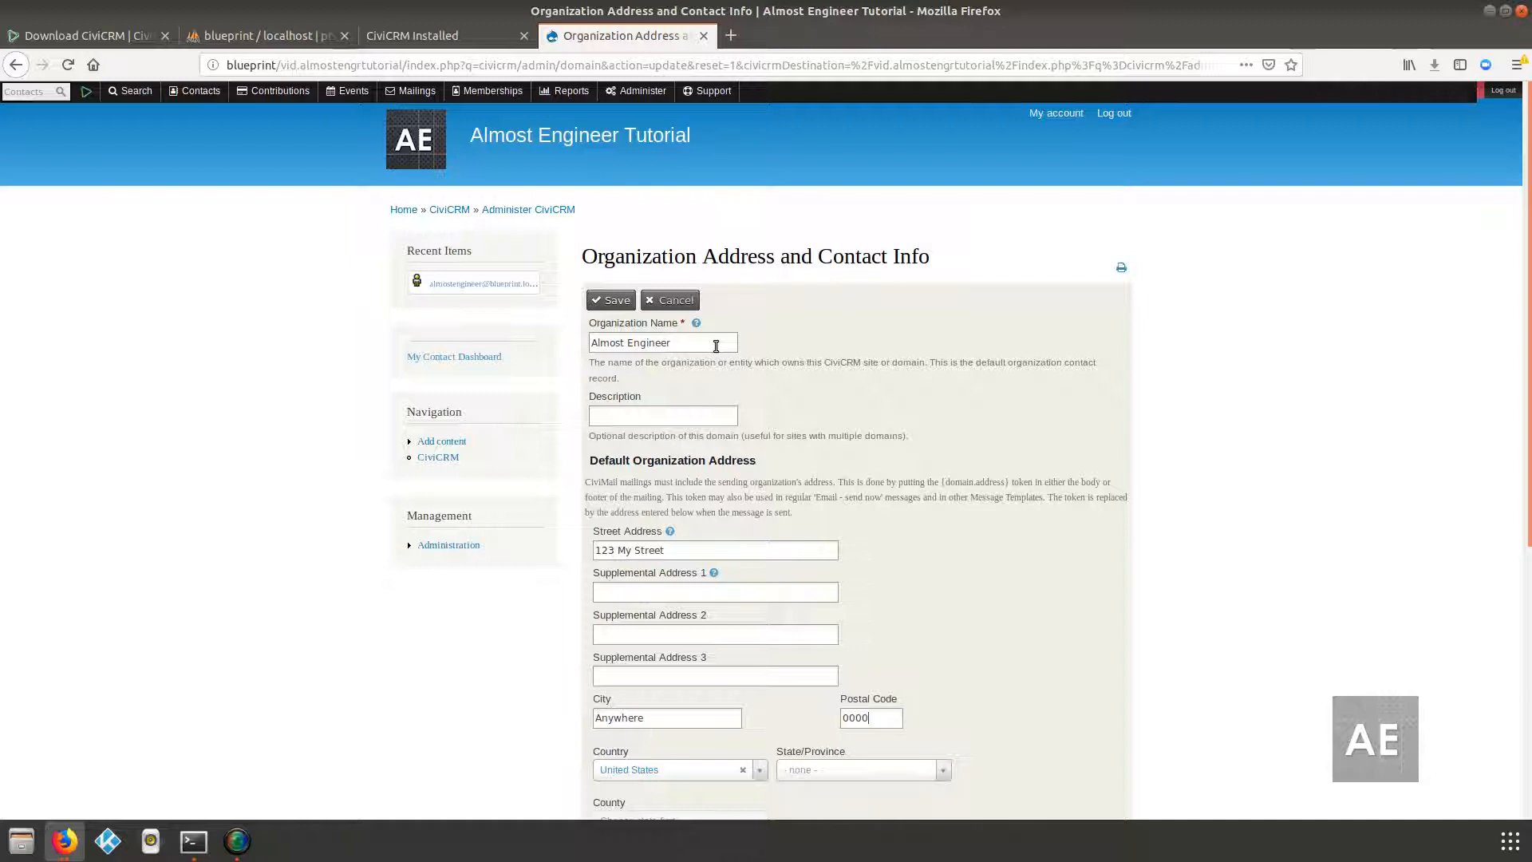
# - Set the organization's state to Alabama and check which counties can be chosen for it
pyautogui.click(861, 771)
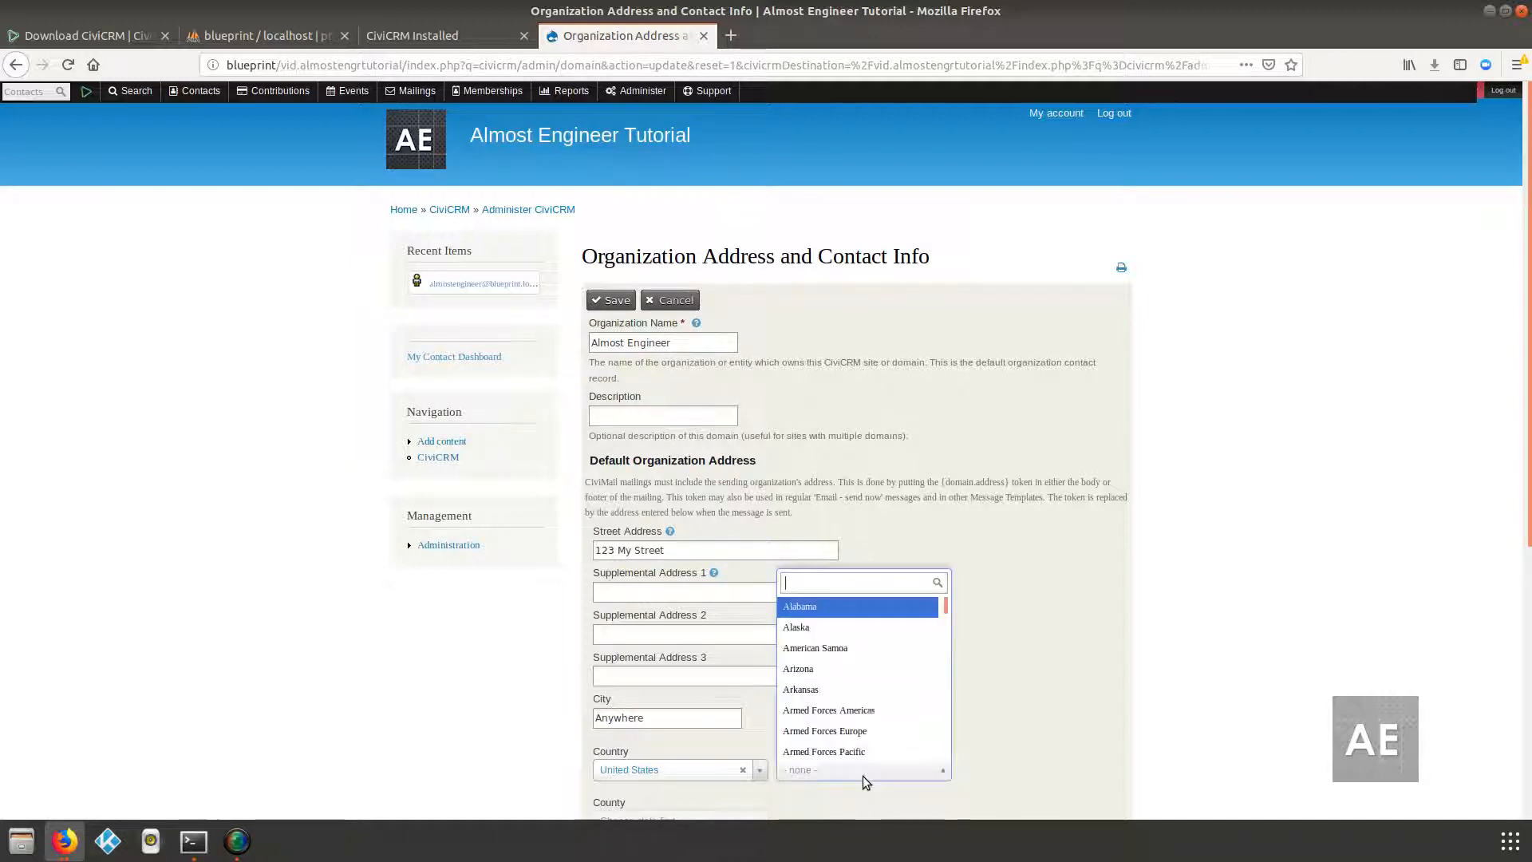
pyautogui.click(887, 602)
pyautogui.scroll(-5, 912, 591)
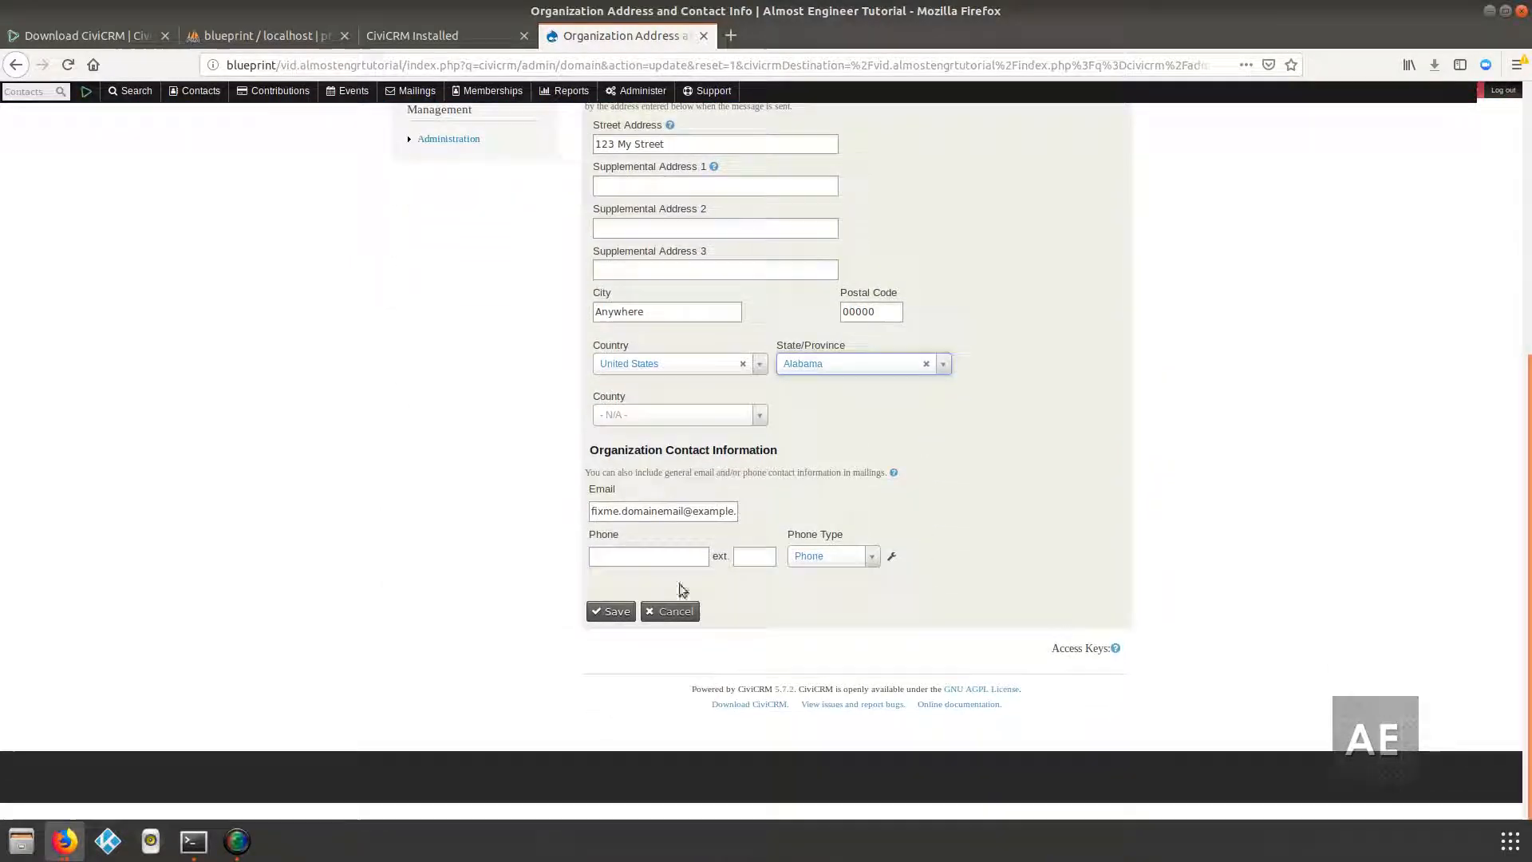
pyautogui.click(629, 414)
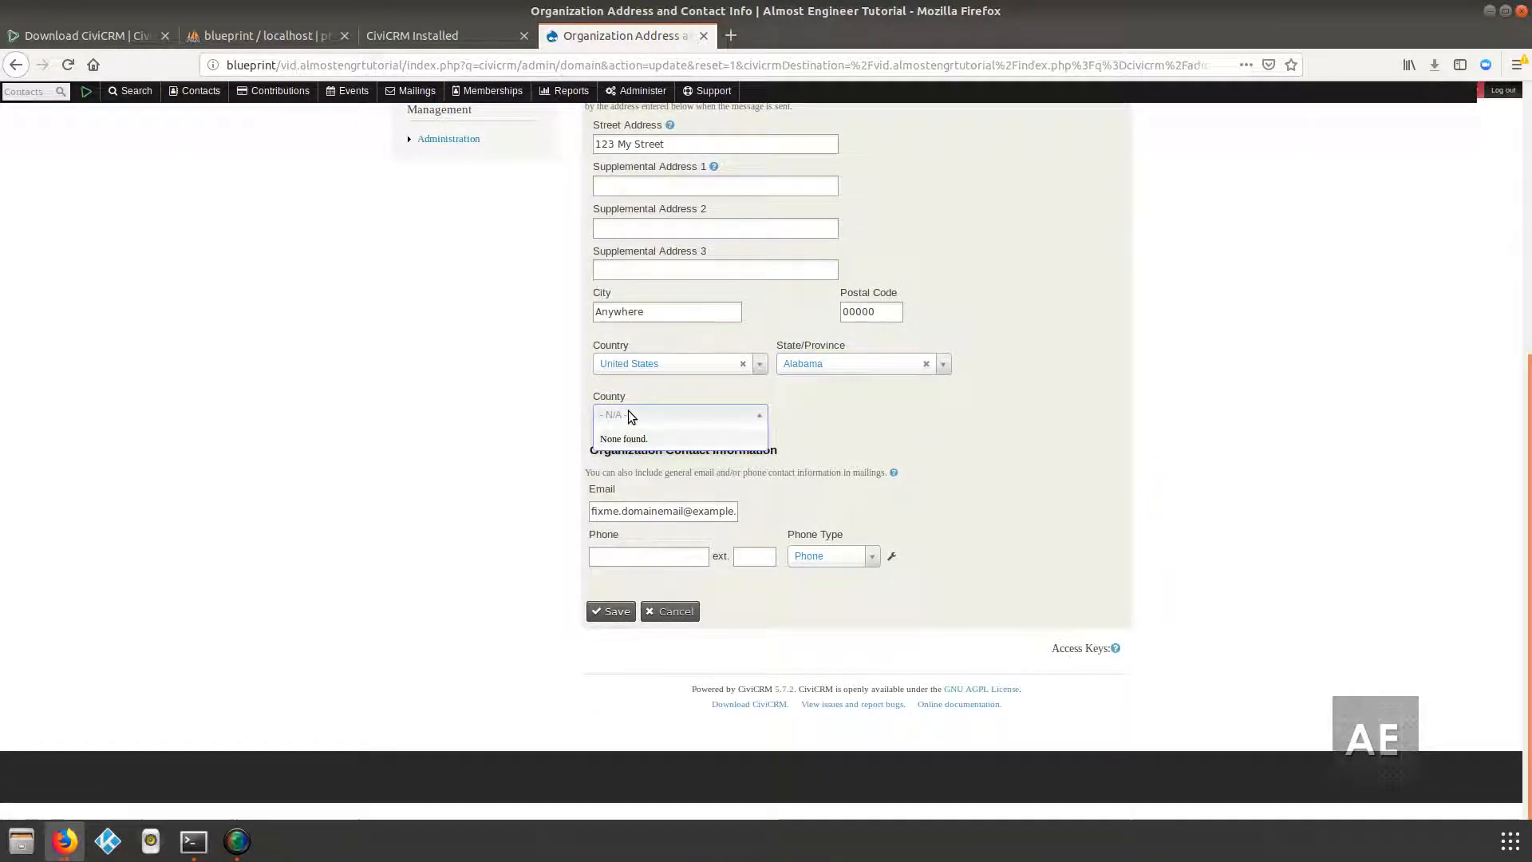
pyautogui.click(630, 414)
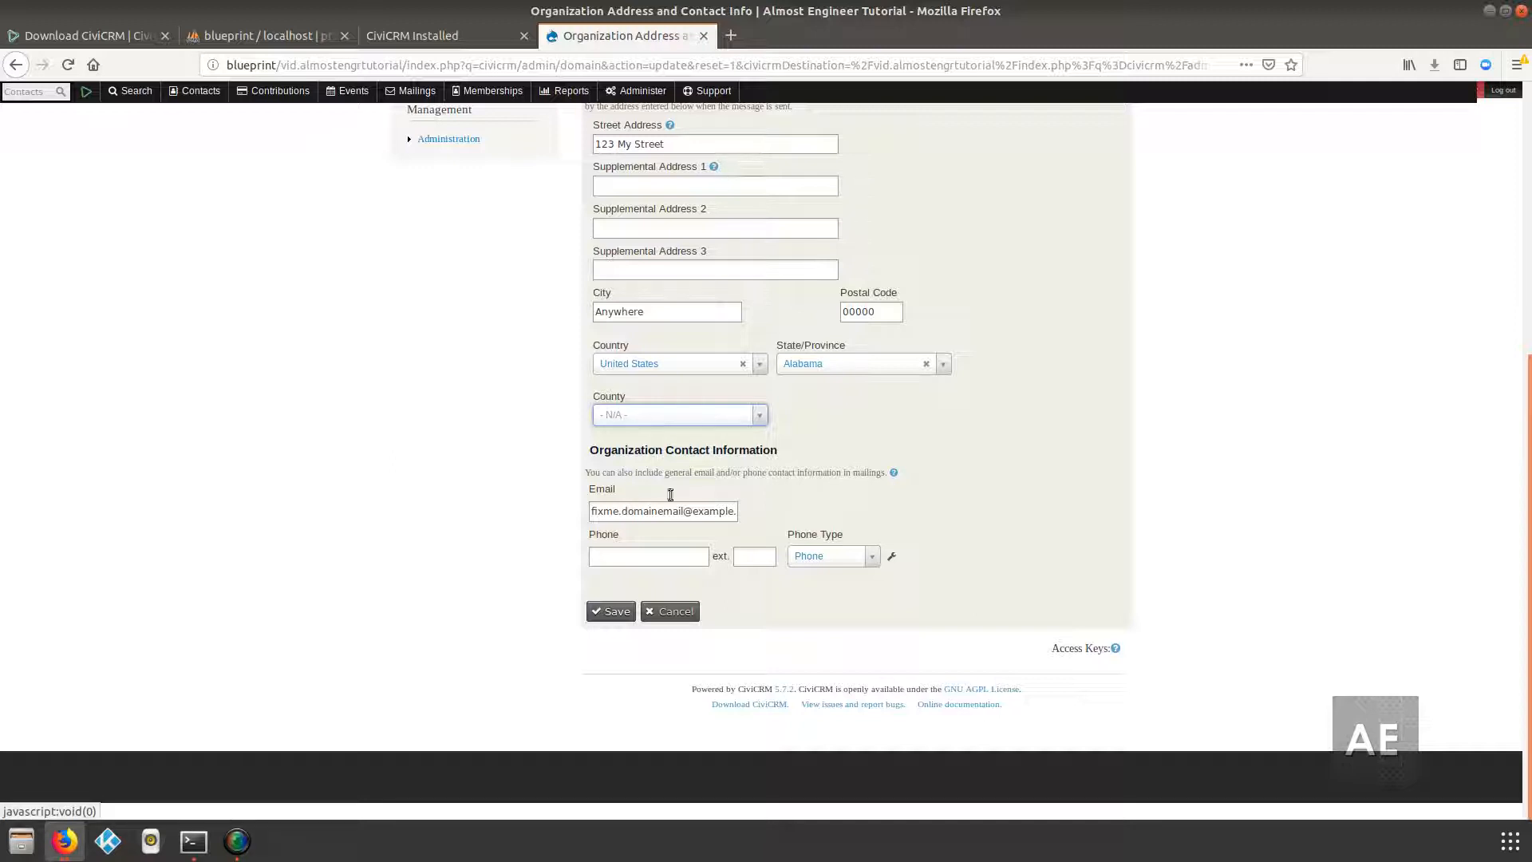
pyautogui.click(702, 412)
pyautogui.click(703, 413)
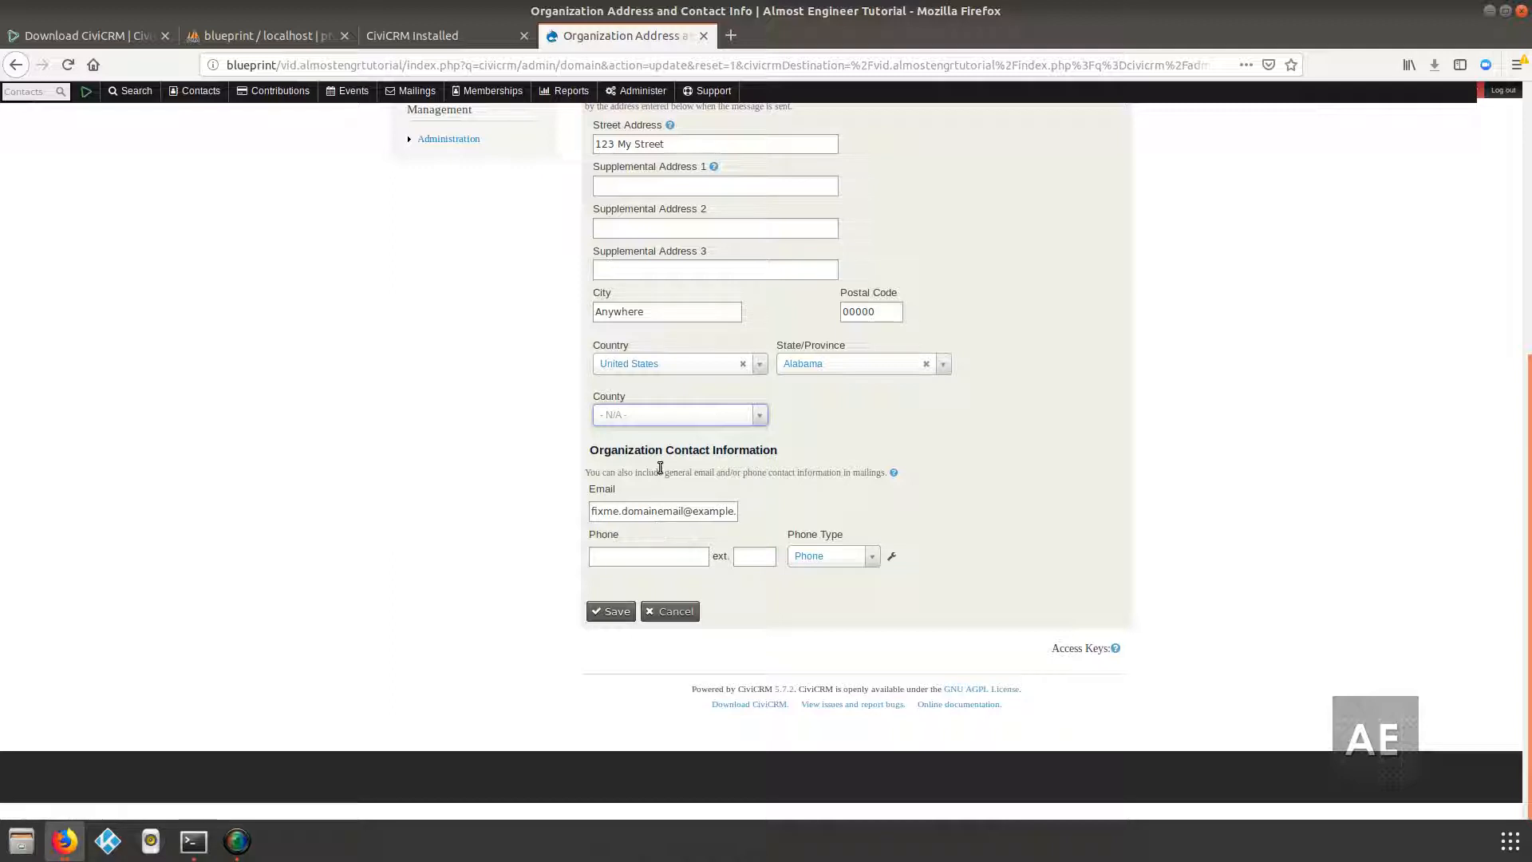
# - Replace the placeholder contact e-mail with the organization's e-mail address and enter its phone number
pyautogui.tripleClick(652, 512)
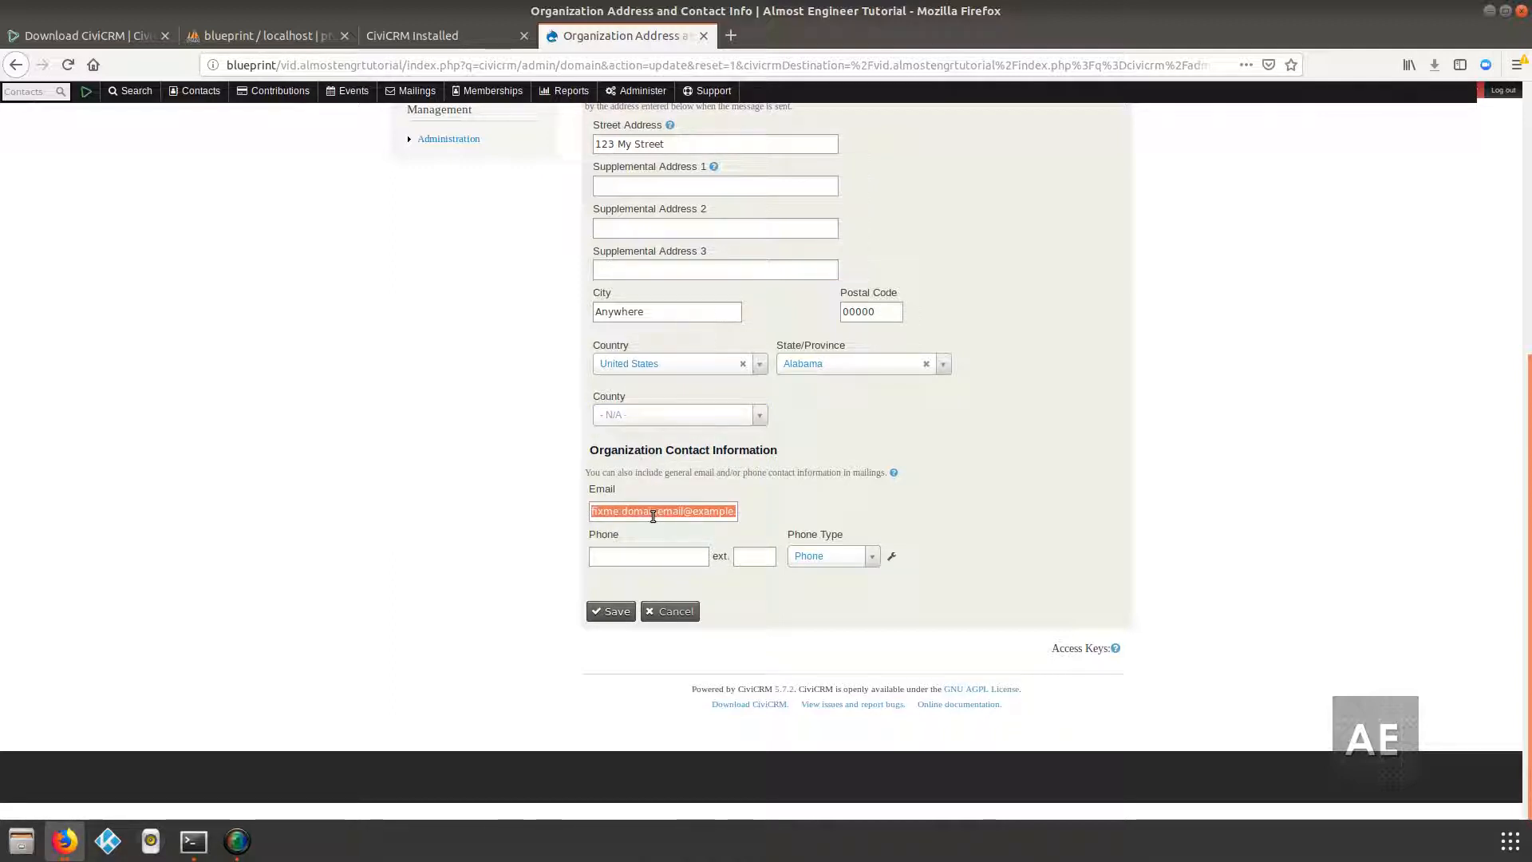
pyautogui.write('info')
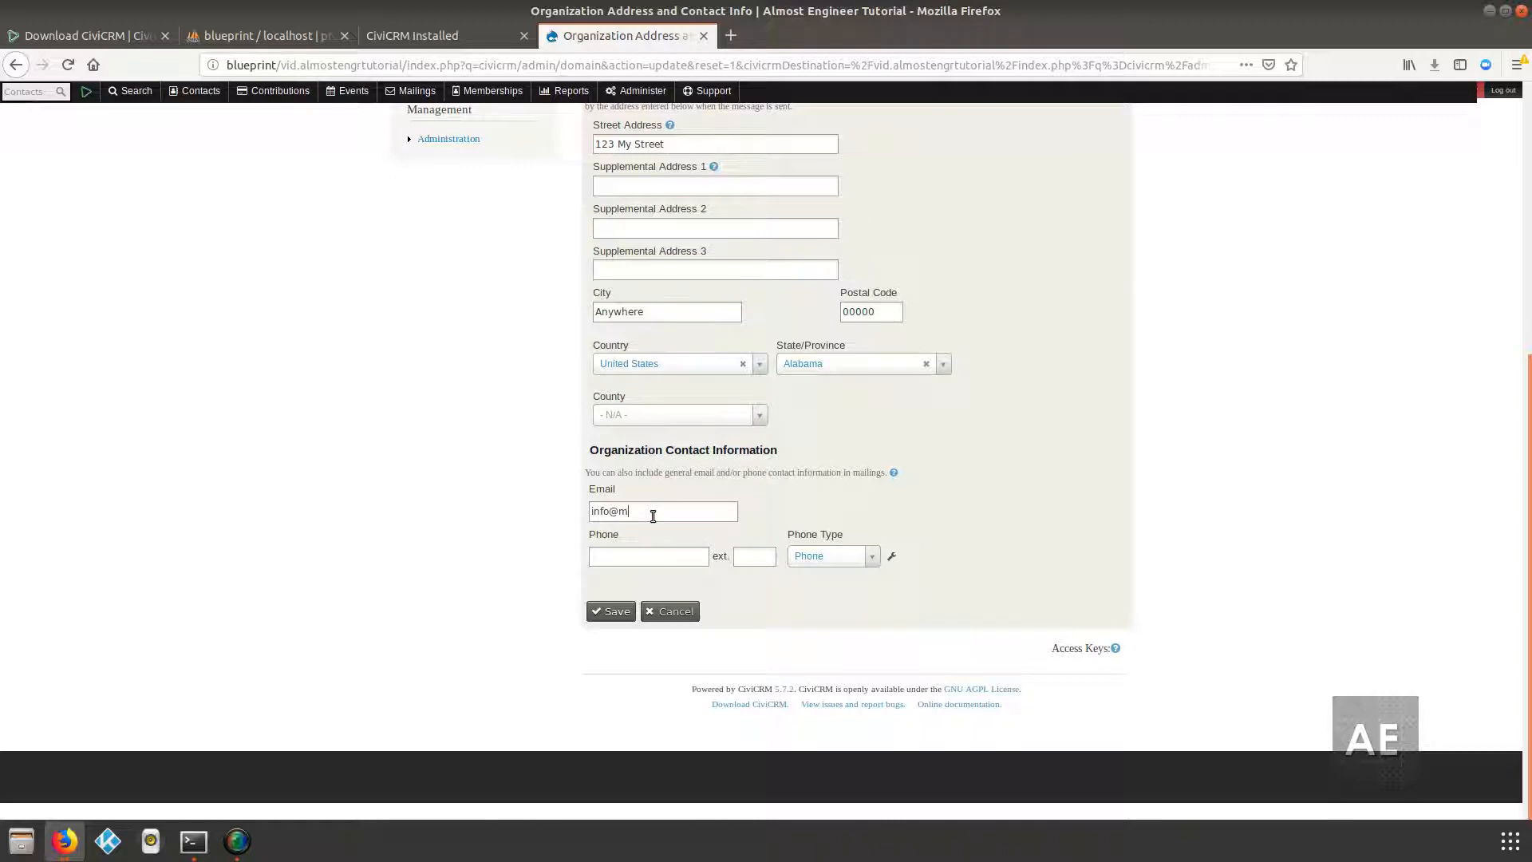
pyautogui.write('@example')
pyautogui.write('205-555-12364')
pyautogui.write('4')
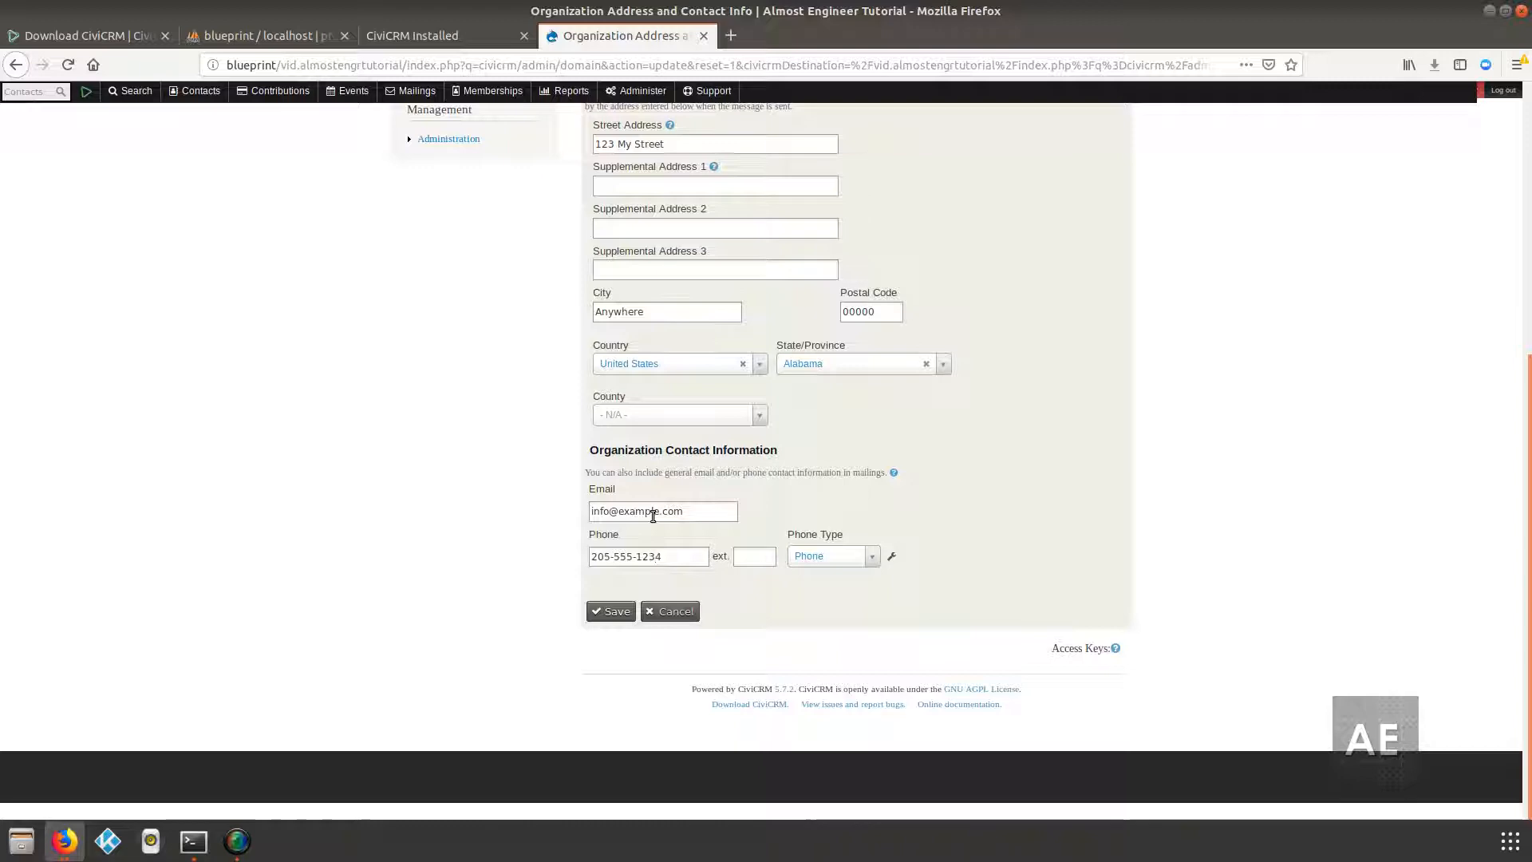
# - Save the organization's address and contact information and open the Enable components task of the checklist
pyautogui.click(613, 611)
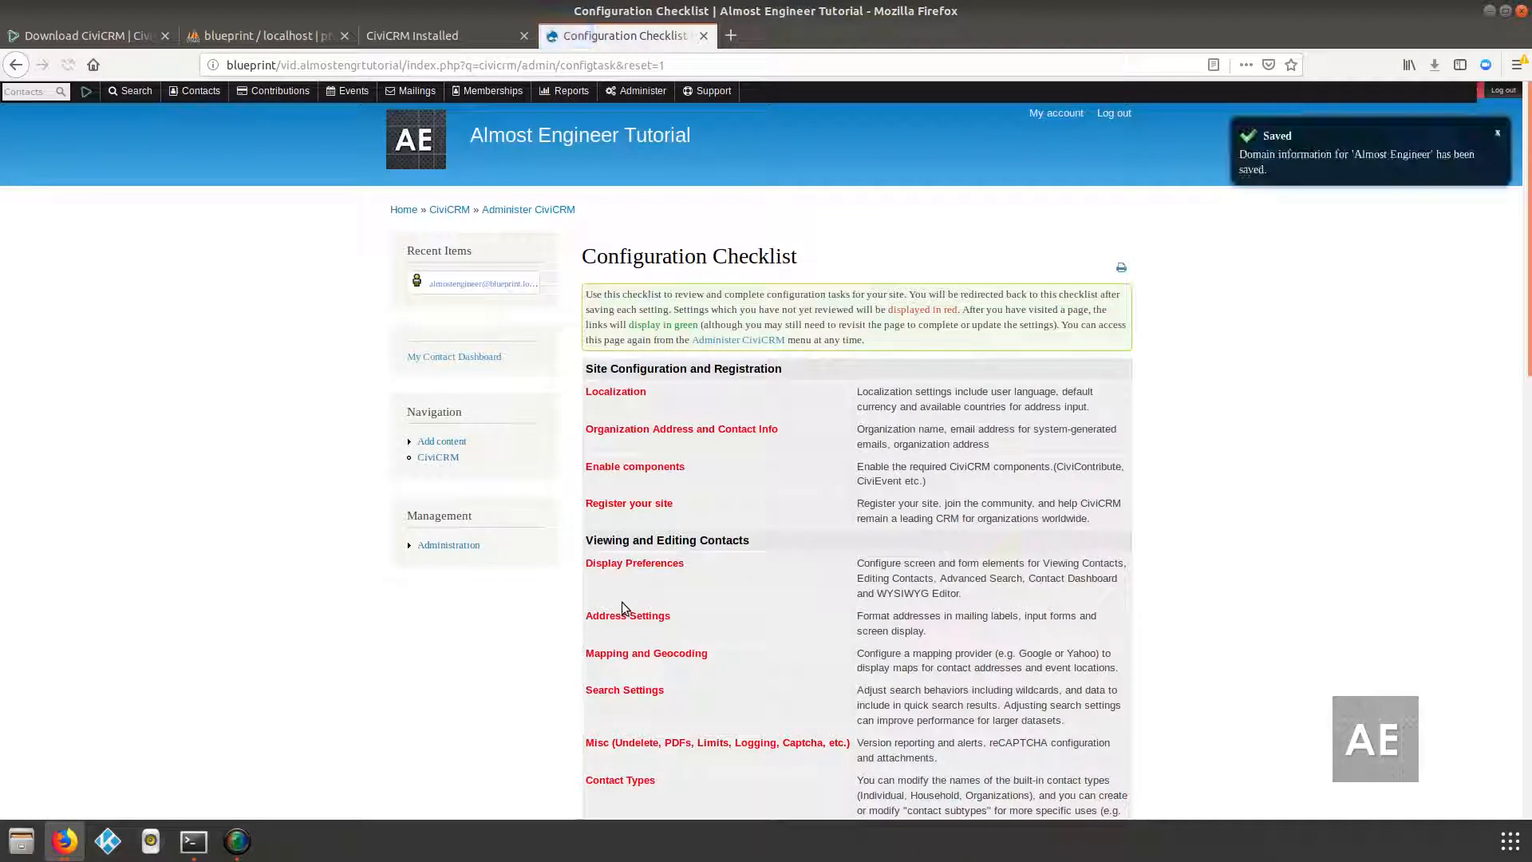
pyautogui.click(662, 470)
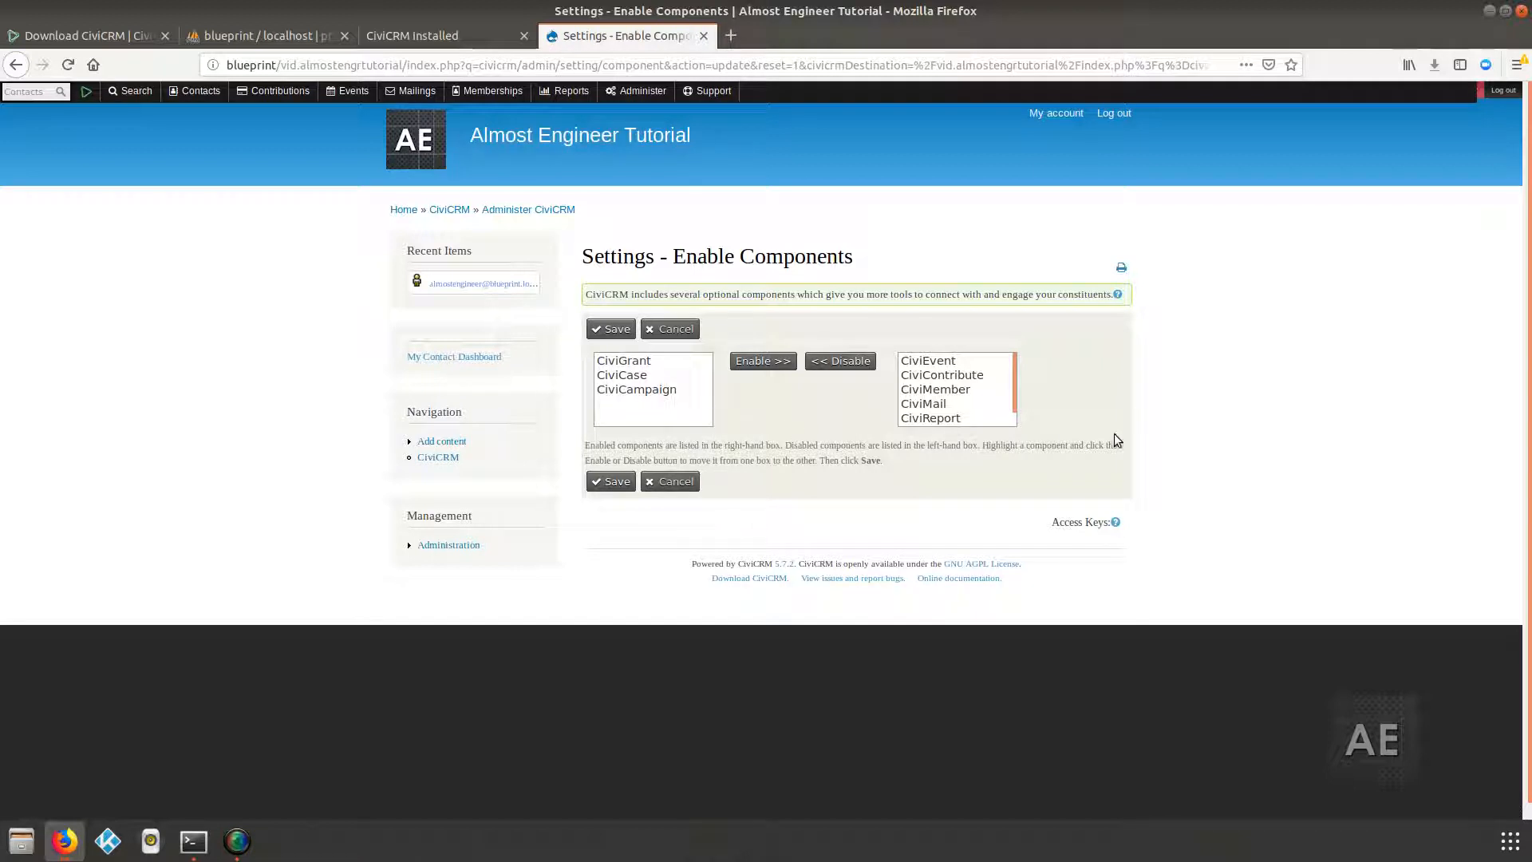
# - Review the disabled and enabled components, including CiviCase, CiviMember and CiviReport, and save the component settings
pyautogui.scroll(-1, 957, 391)
pyautogui.scroll(1, 958, 391)
pyautogui.click(993, 363)
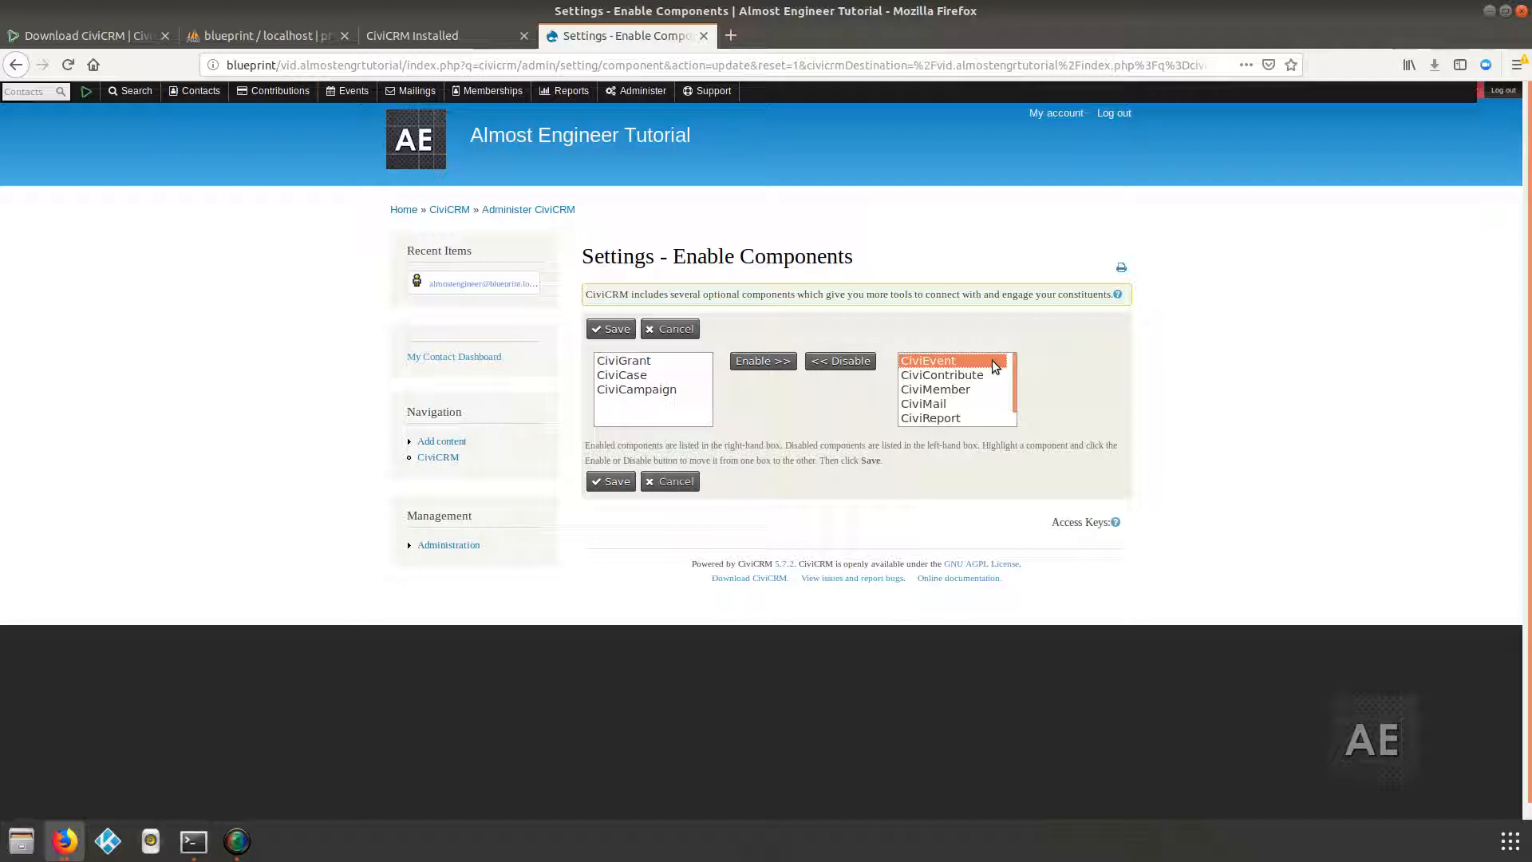
pyautogui.click(664, 375)
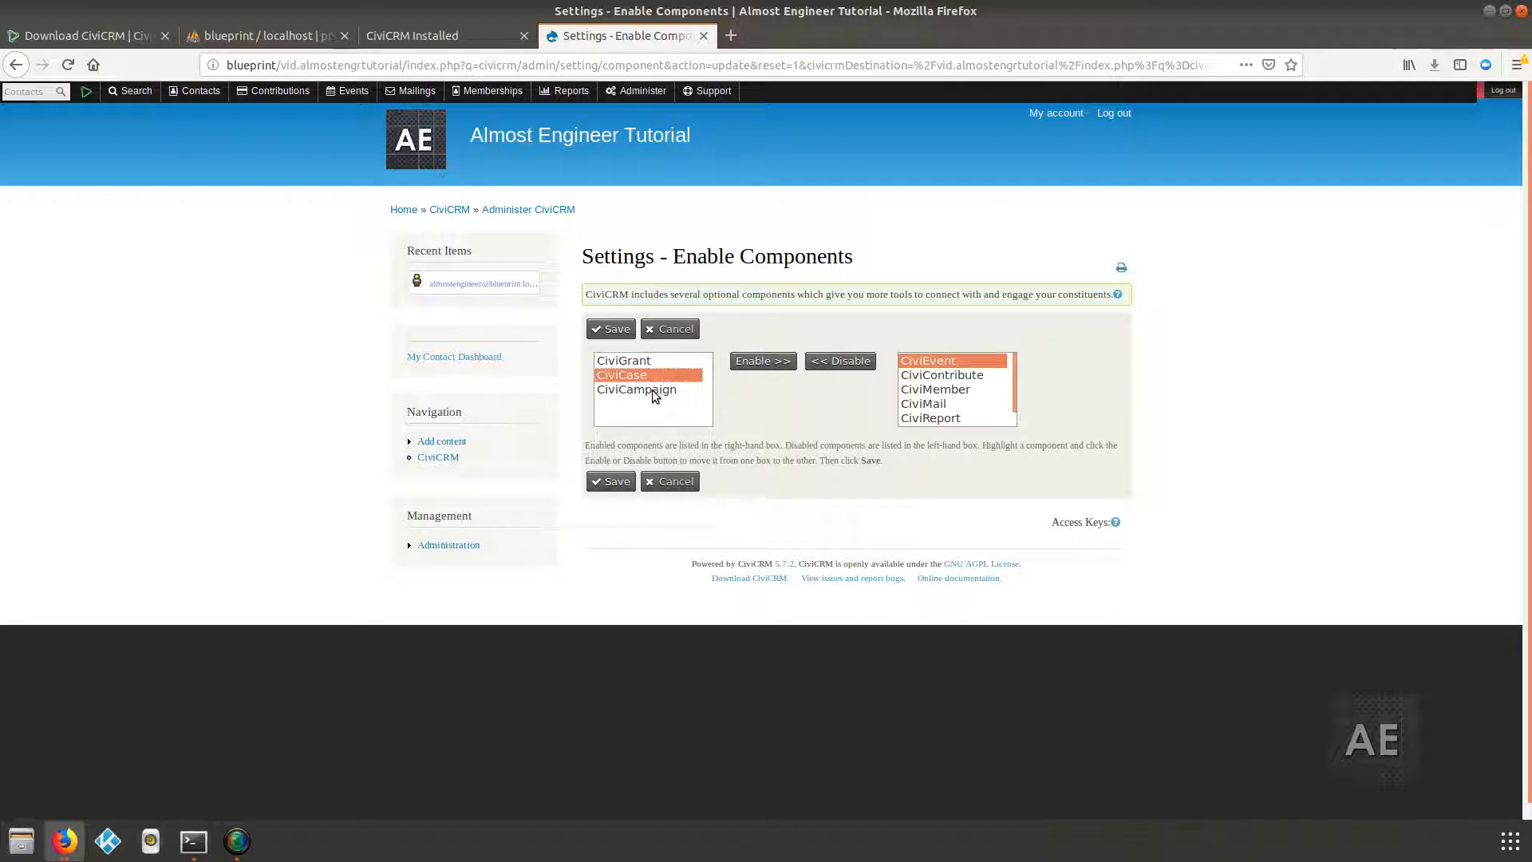
pyautogui.click(962, 397)
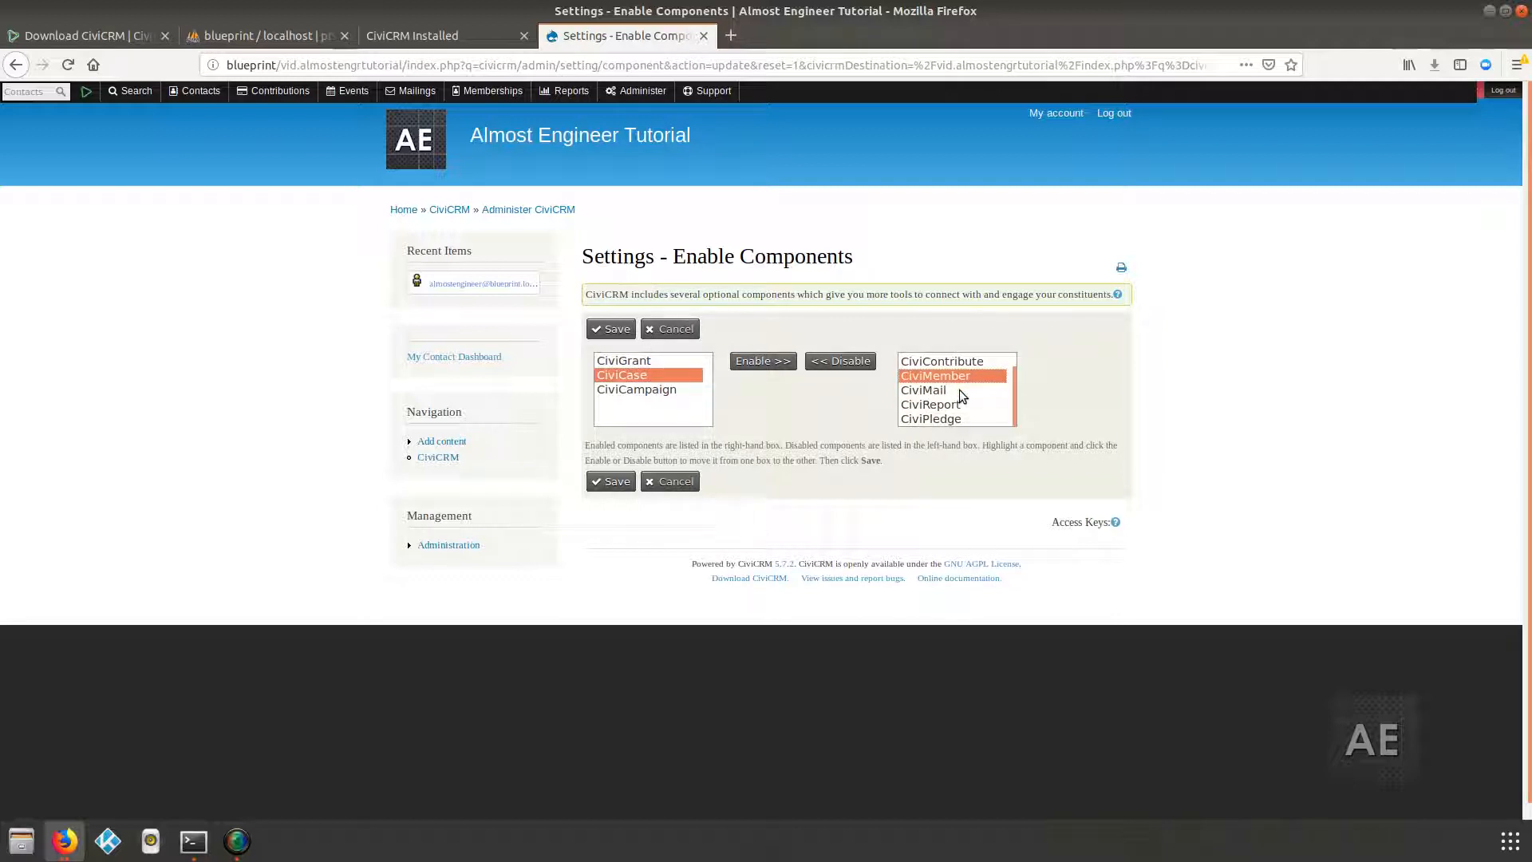
pyautogui.scroll(-1, 959, 399)
pyautogui.click(970, 400)
pyautogui.scroll(-1, 970, 401)
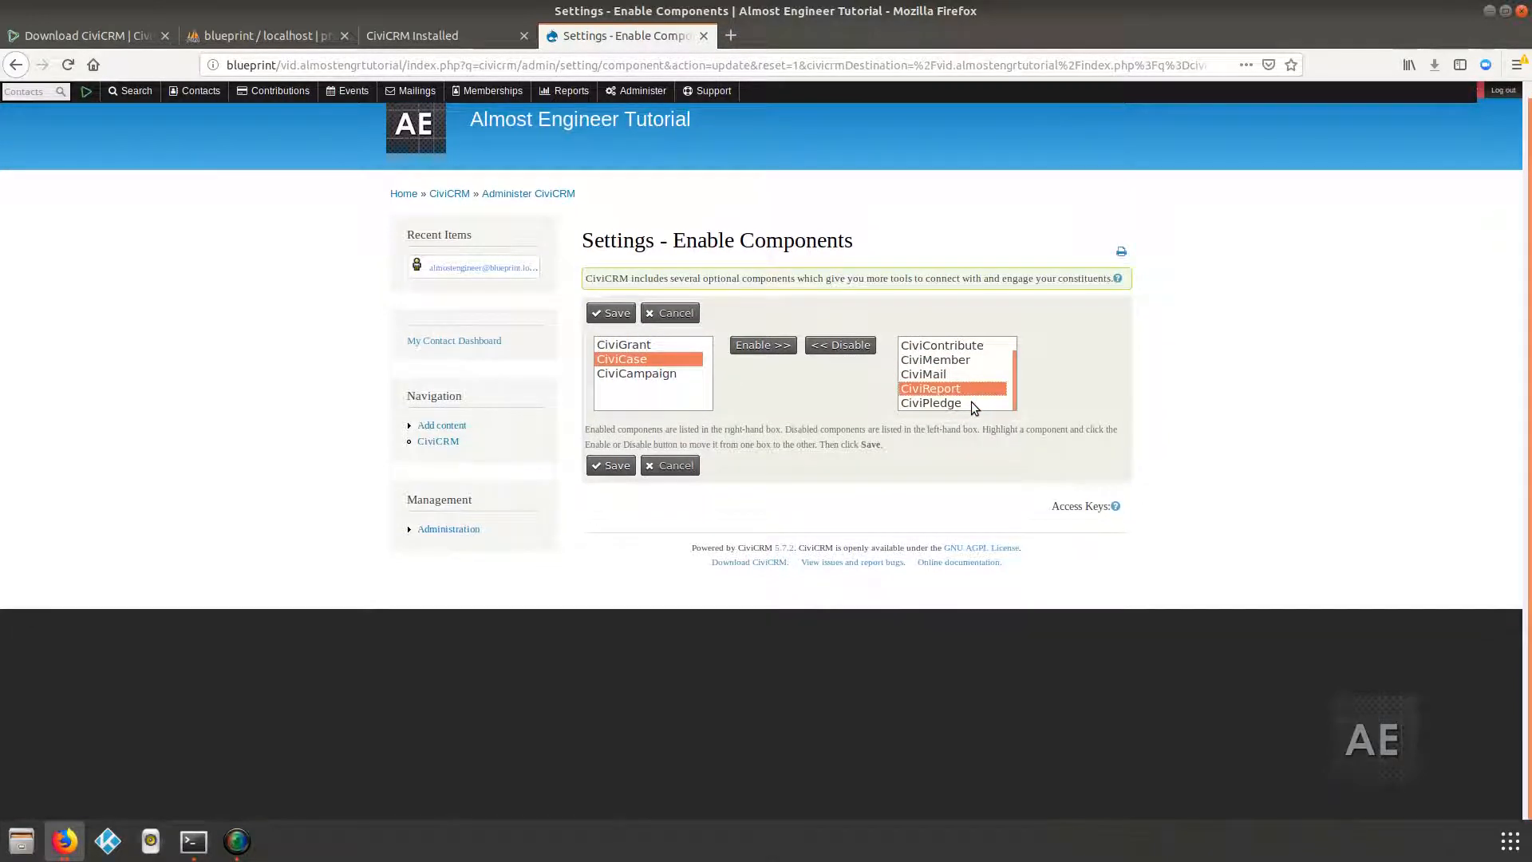
pyautogui.scroll(1, 970, 401)
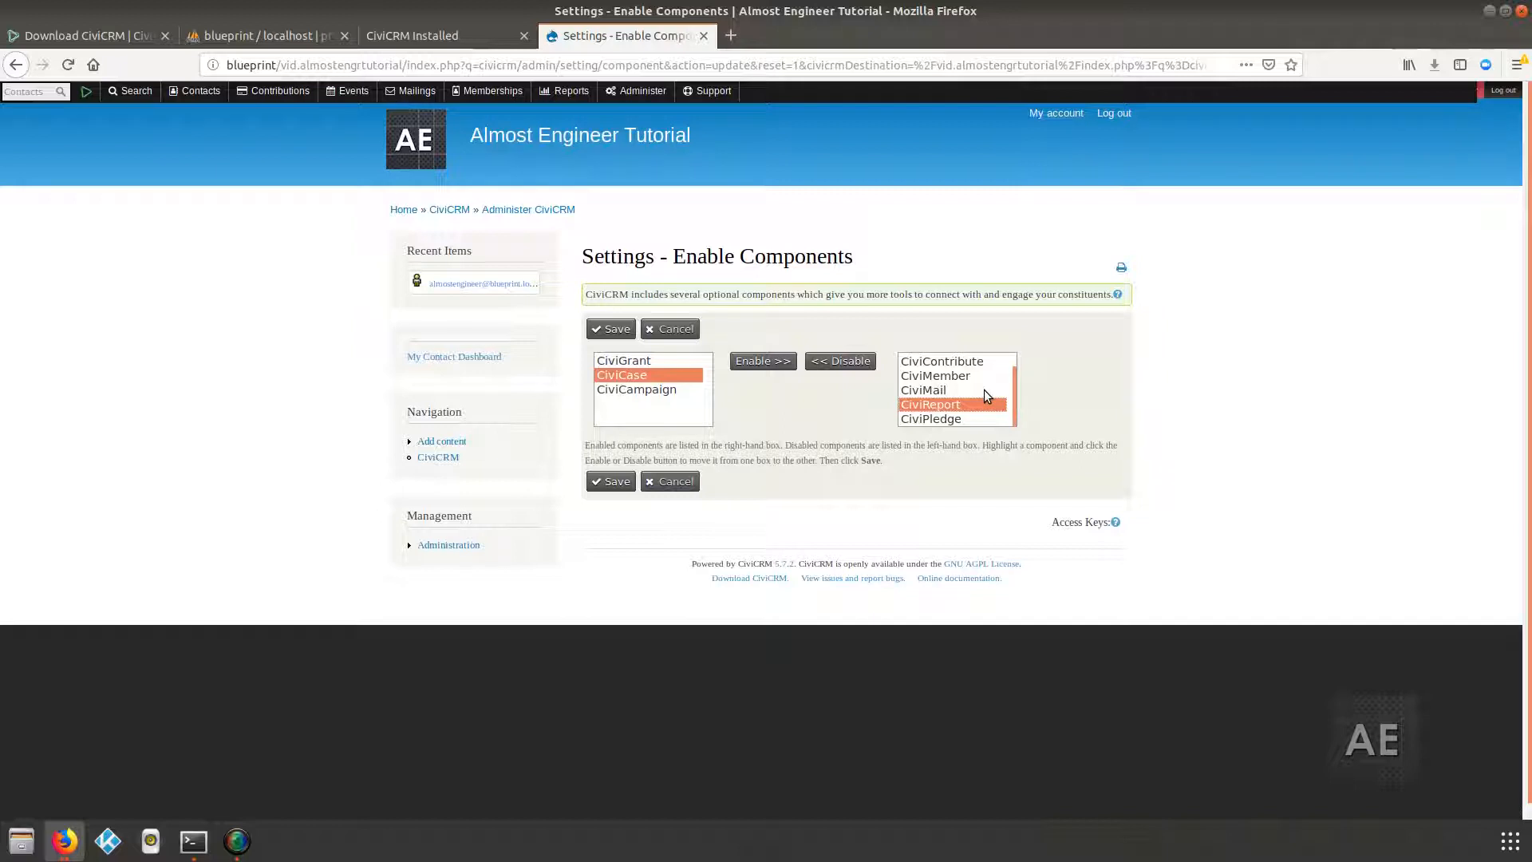
pyautogui.click(608, 331)
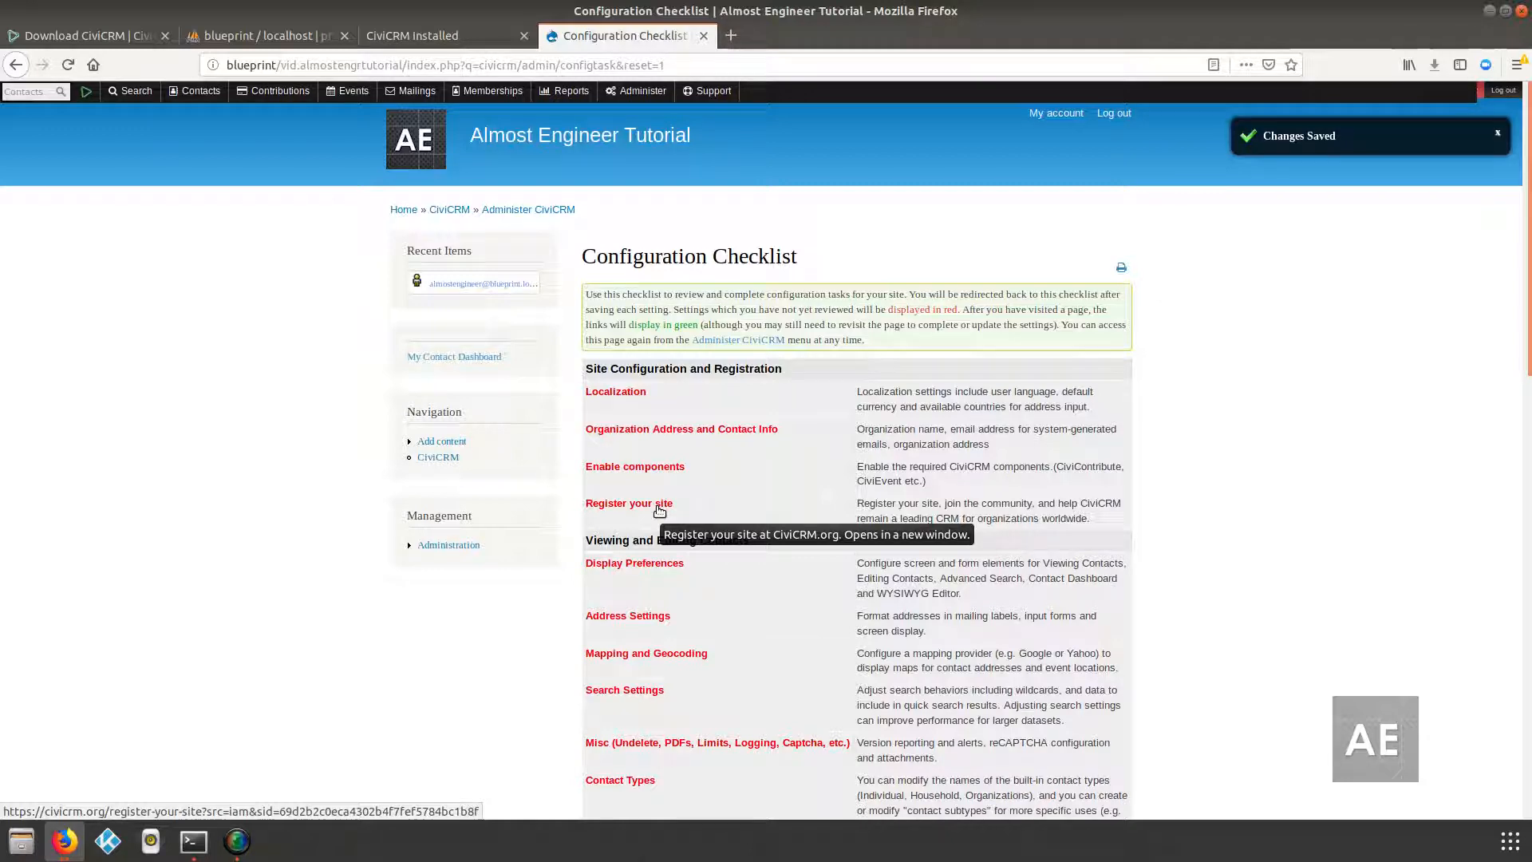
# - Open the Display Preferences task from the checklist's Viewing and Editing Contacts section
pyautogui.scroll(-3, 659, 510)
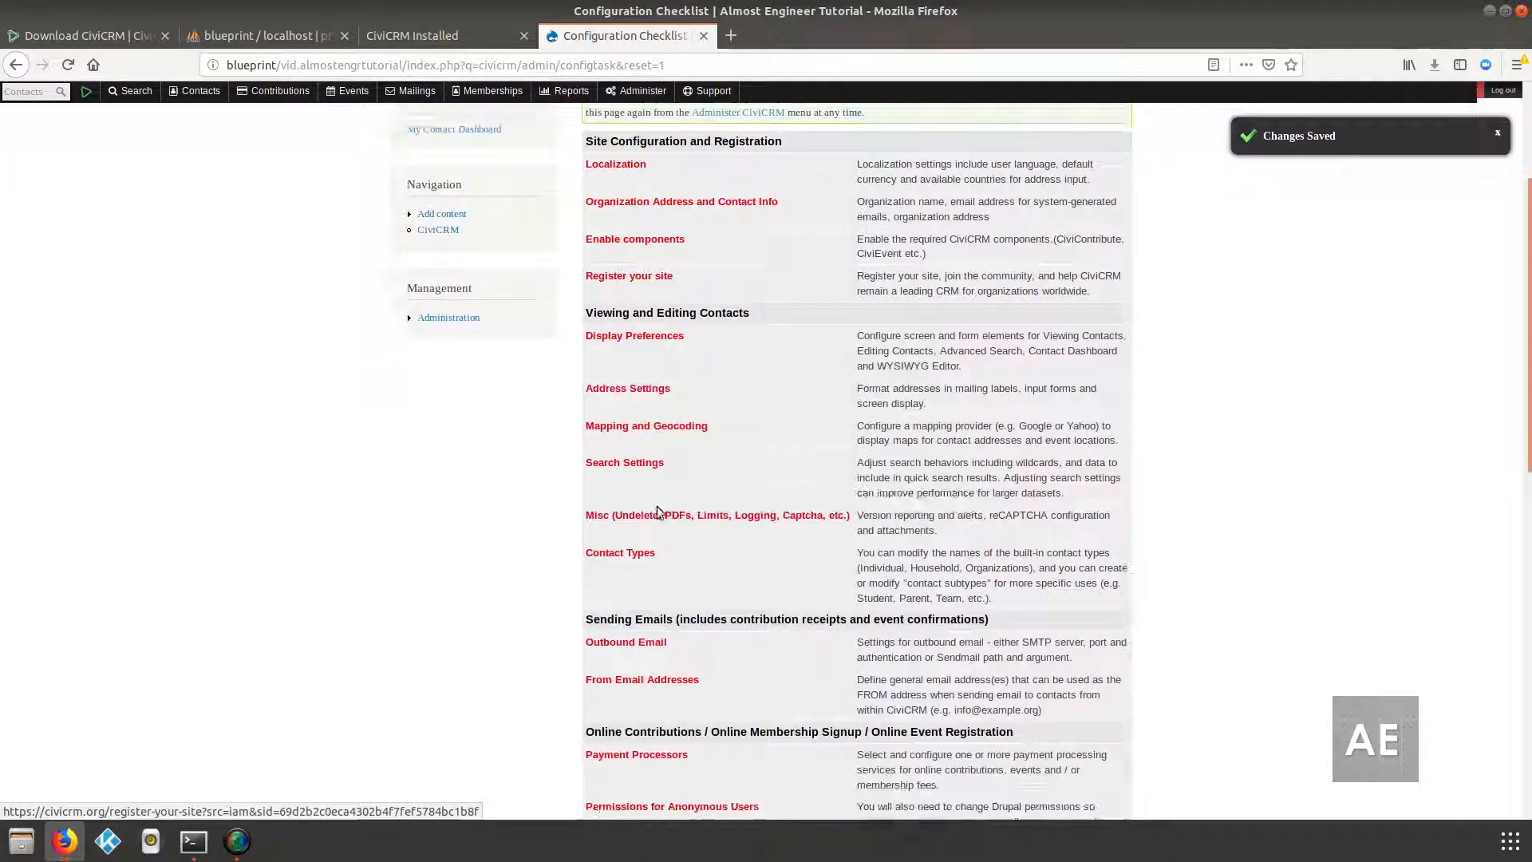
pyautogui.click(661, 337)
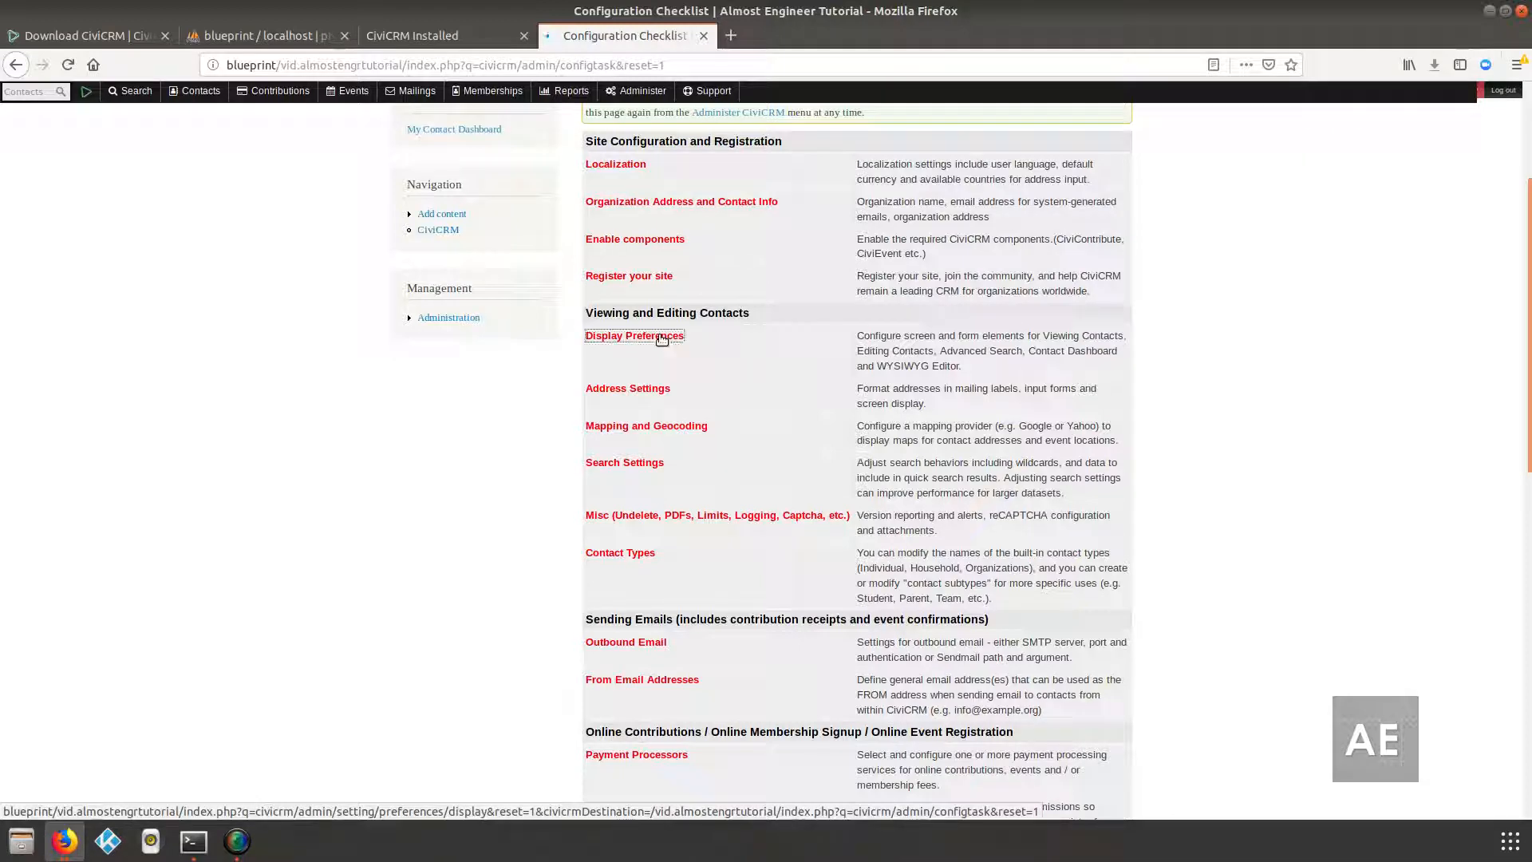
pyautogui.scroll(-2, 669, 419)
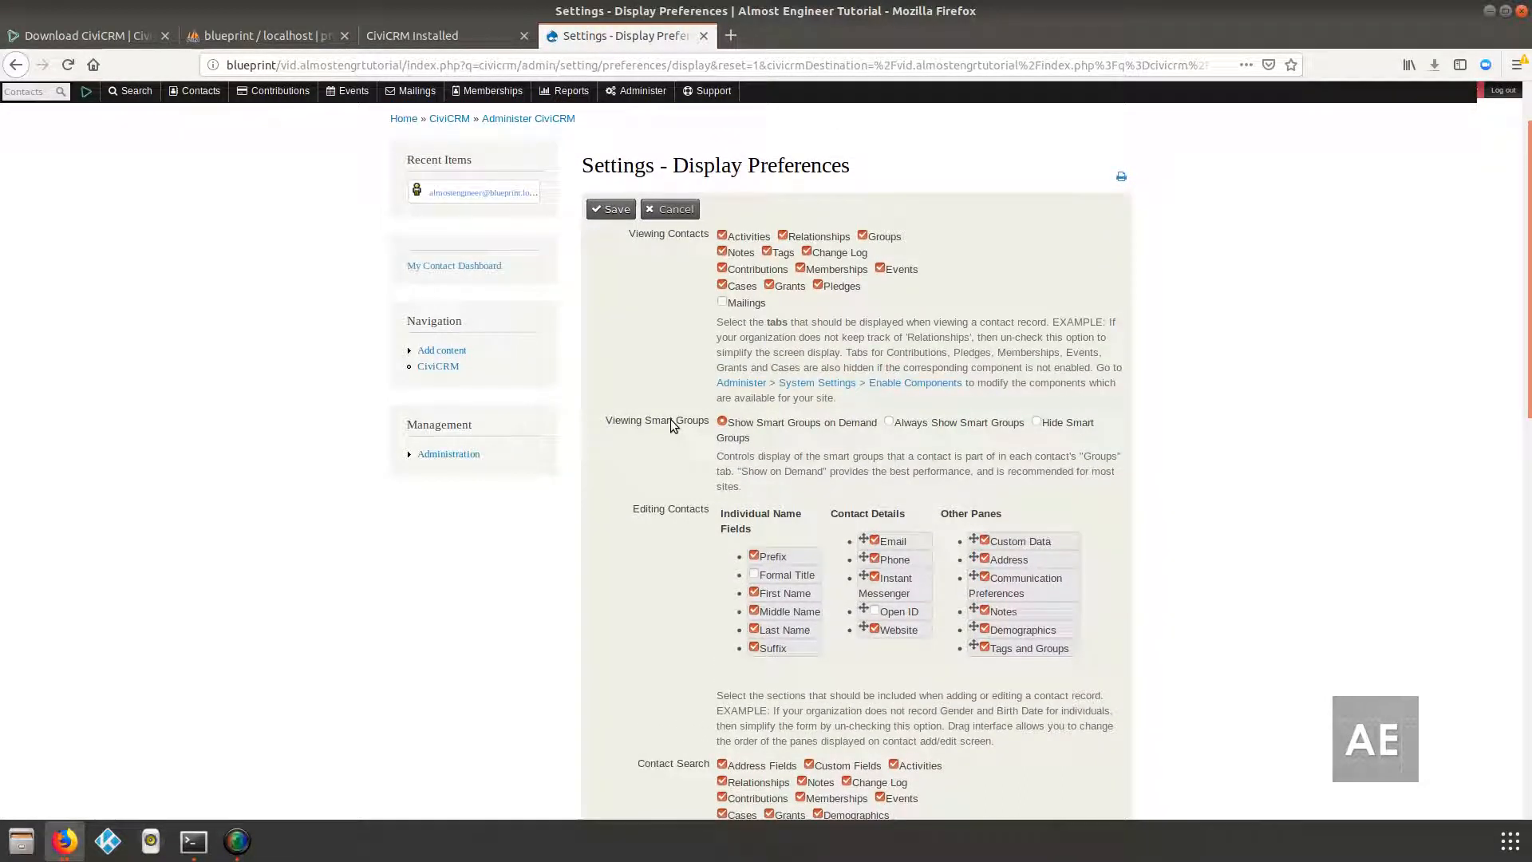
# - Open the contact reports in a separate browser tab and examine which columns the Constituent Summary report offers
pyautogui.click(197, 90)
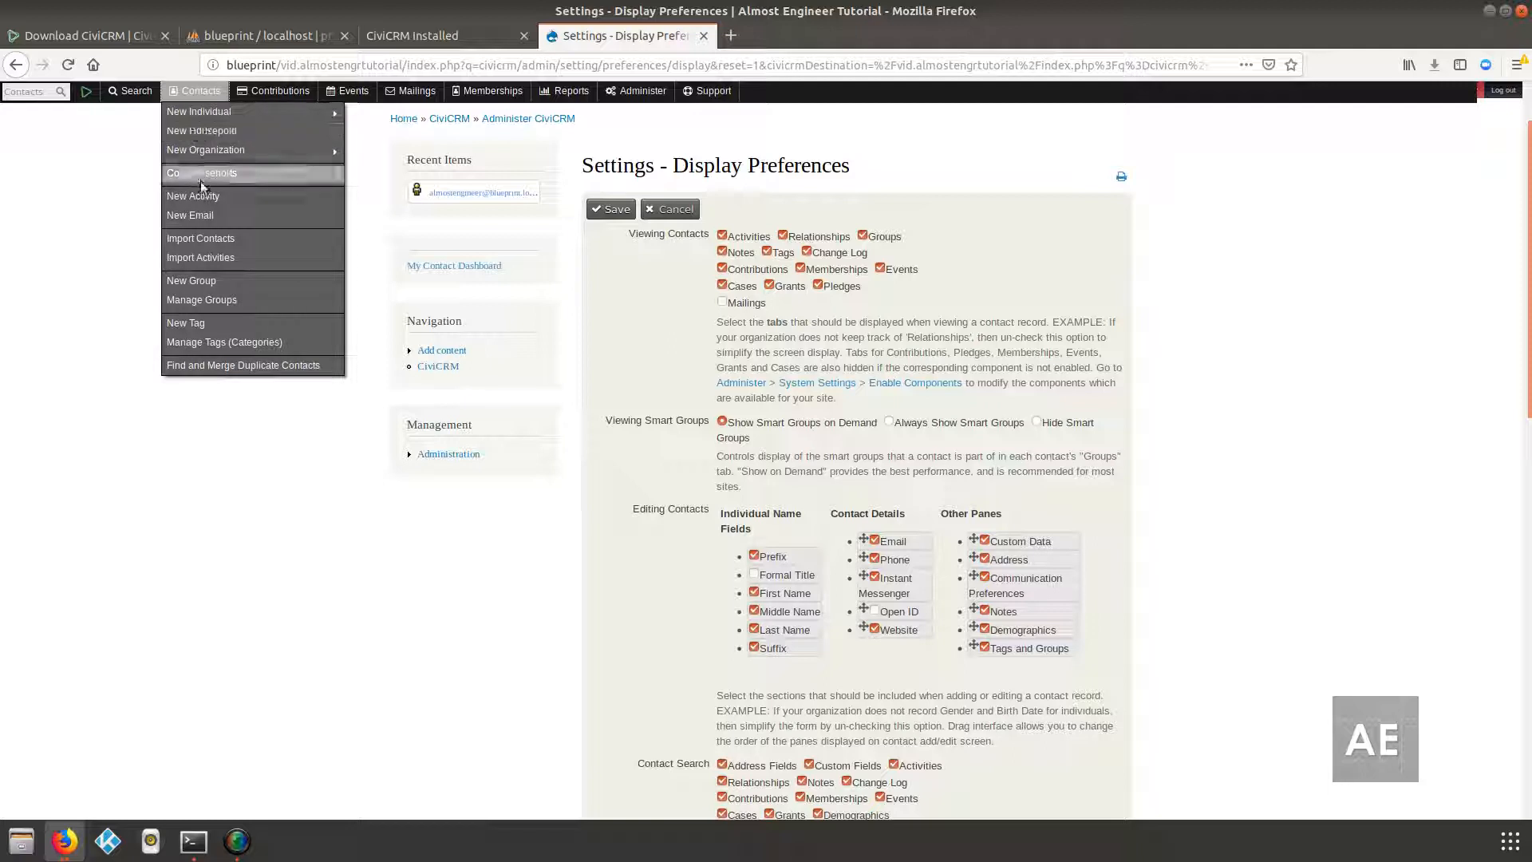
pyautogui.click(203, 93)
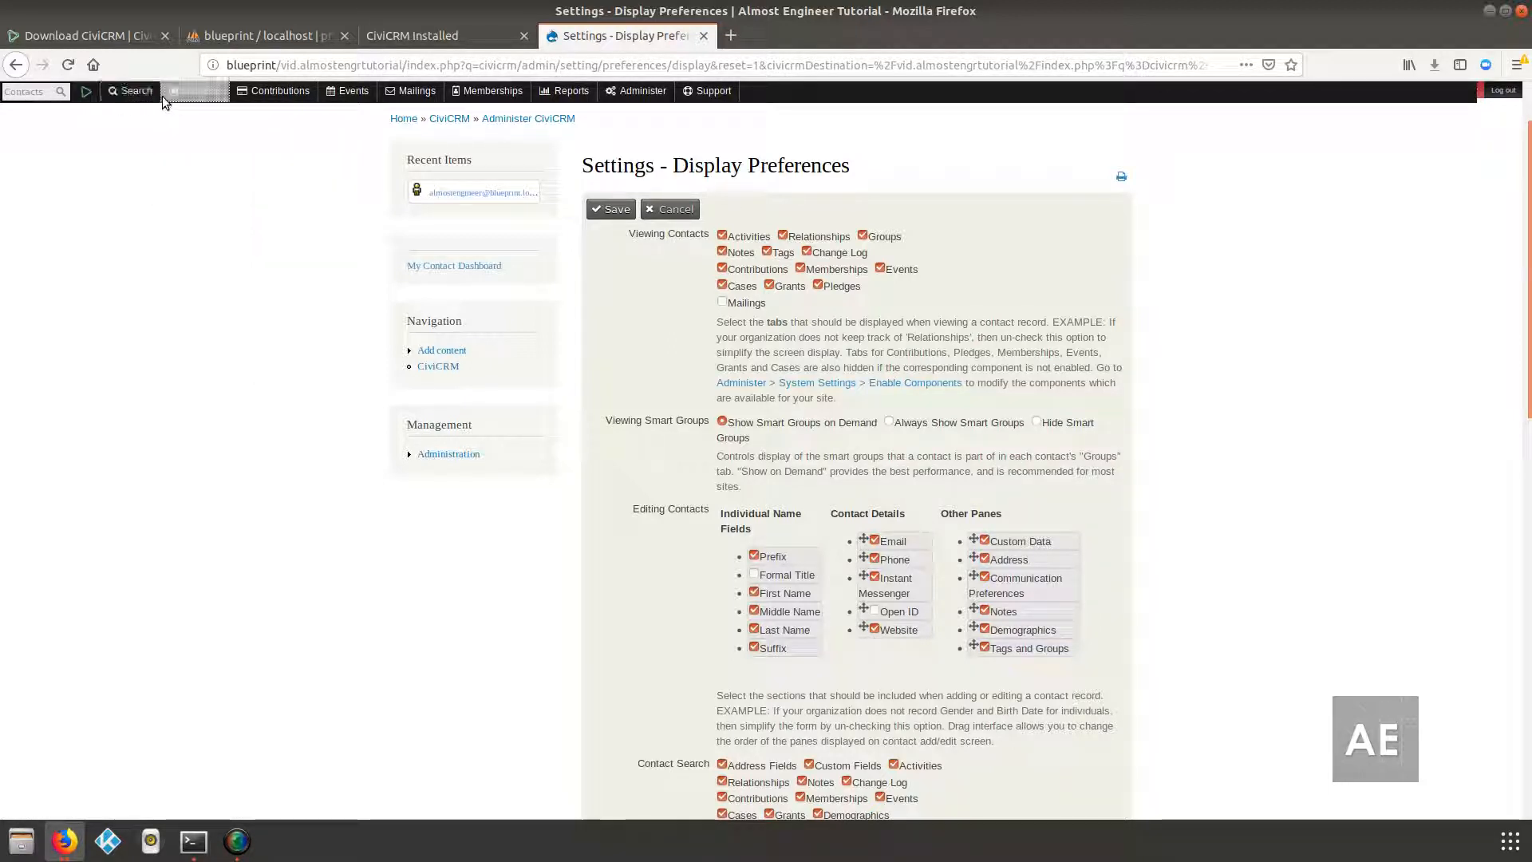
pyautogui.click(198, 90)
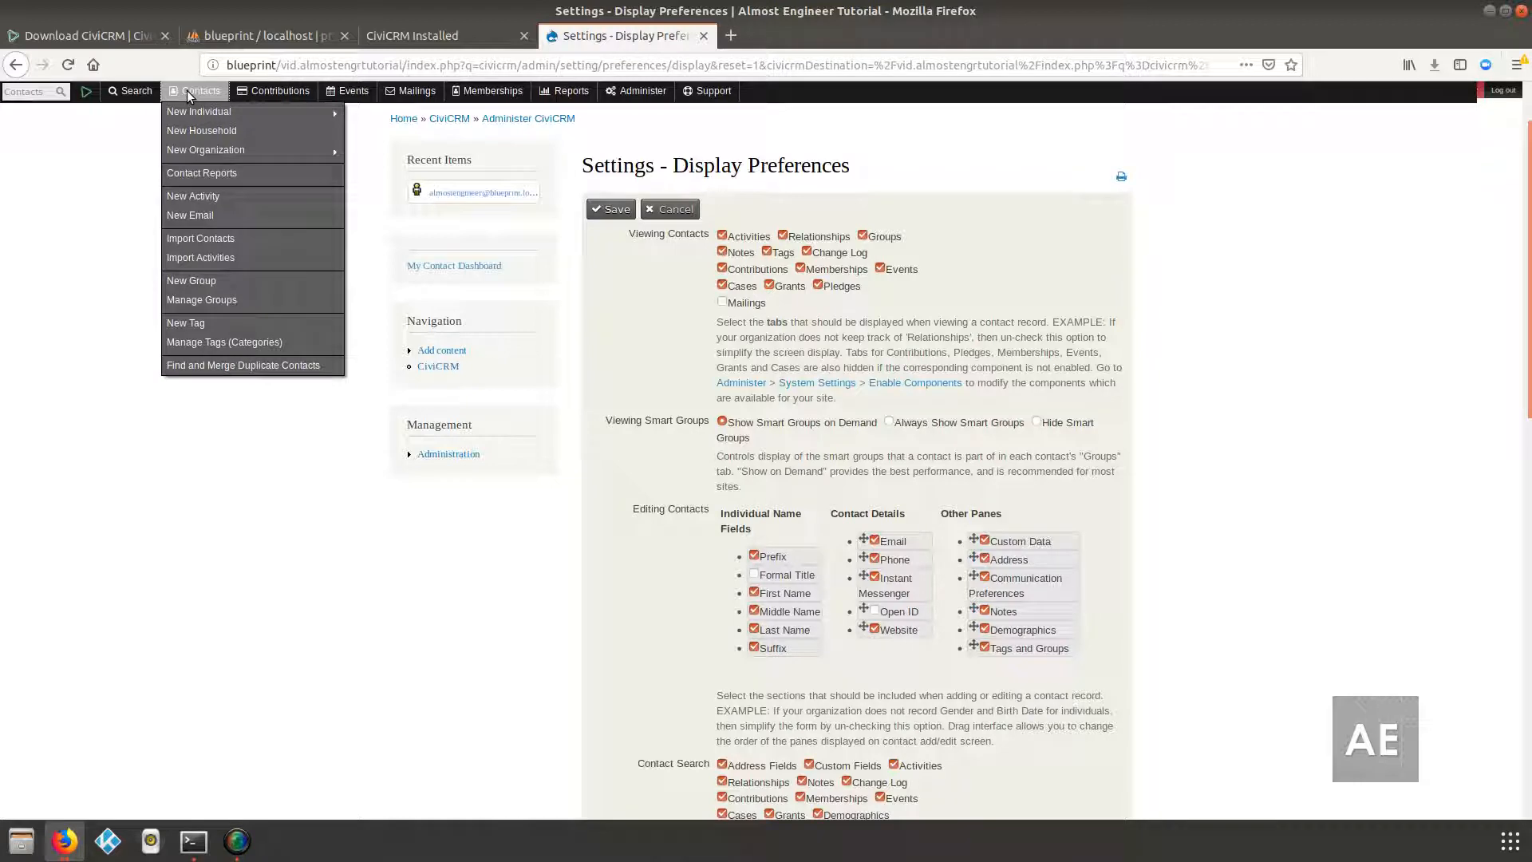
pyautogui.middleClick(205, 175)
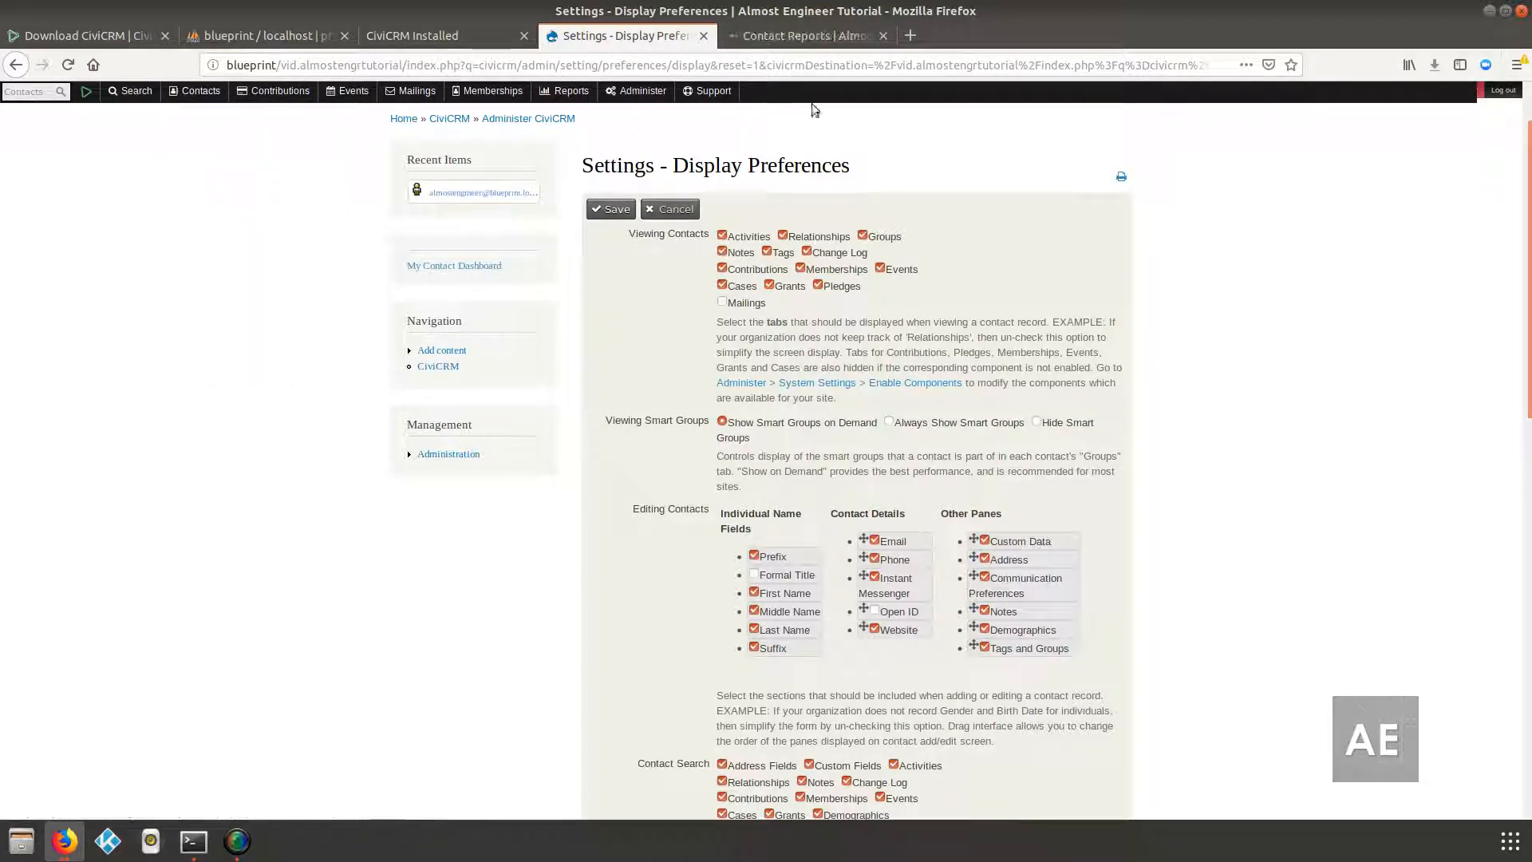
pyautogui.click(812, 36)
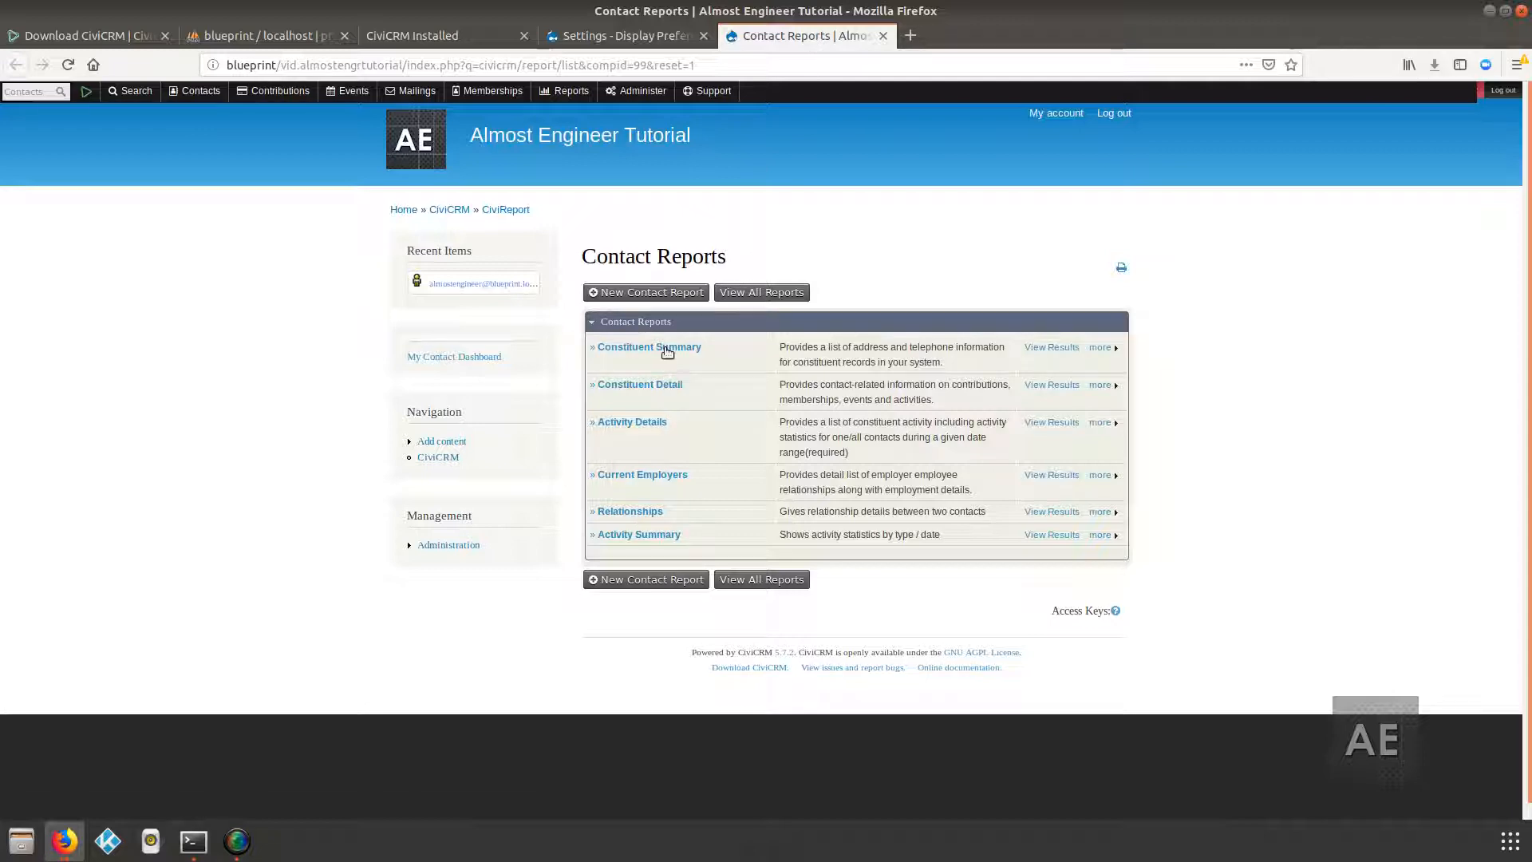
pyautogui.click(667, 351)
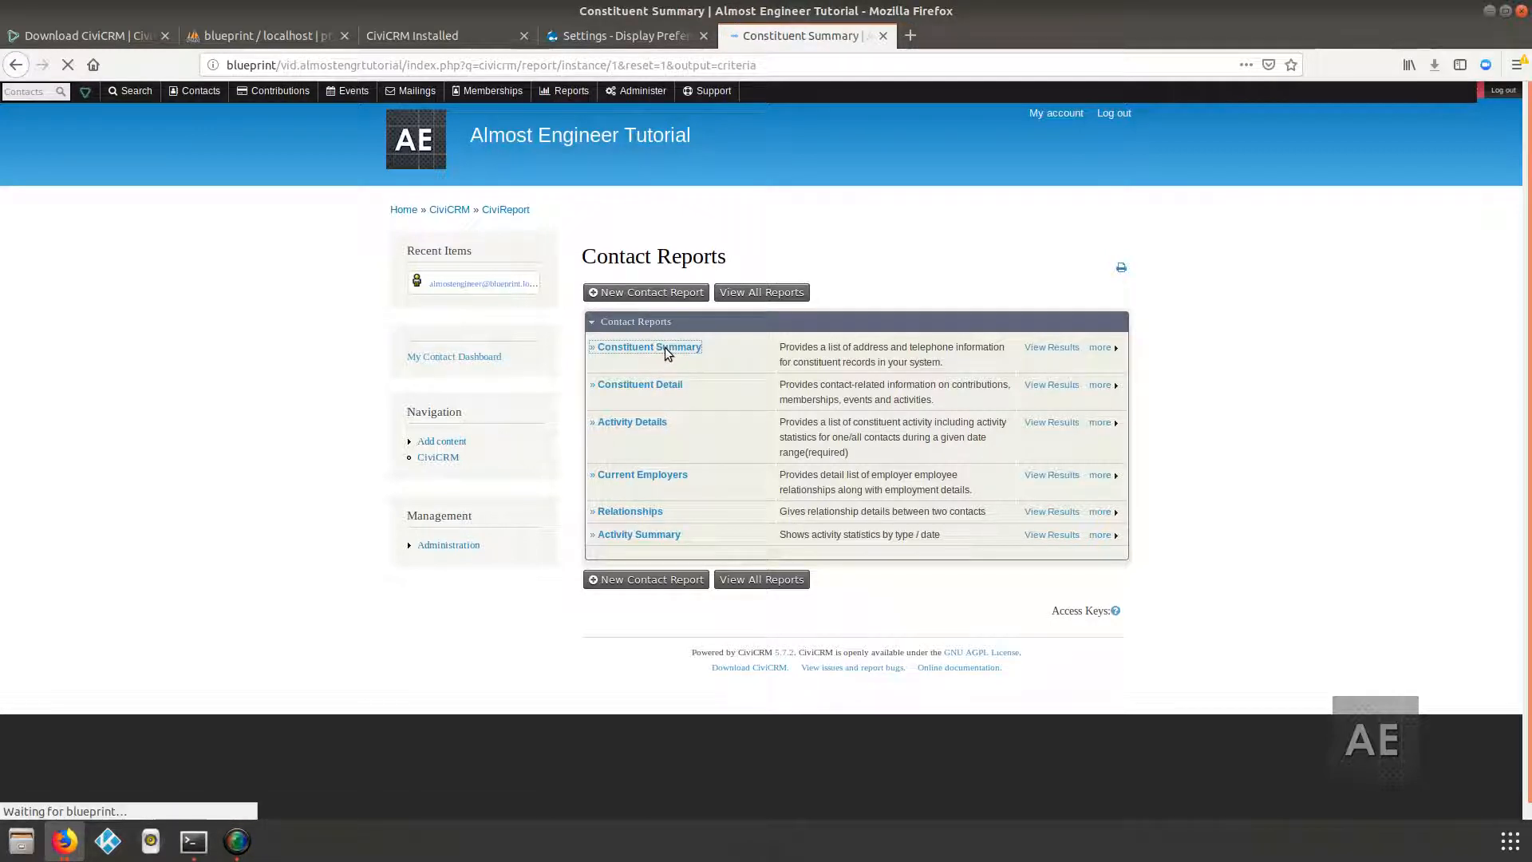
pyautogui.scroll(-3, 653, 605)
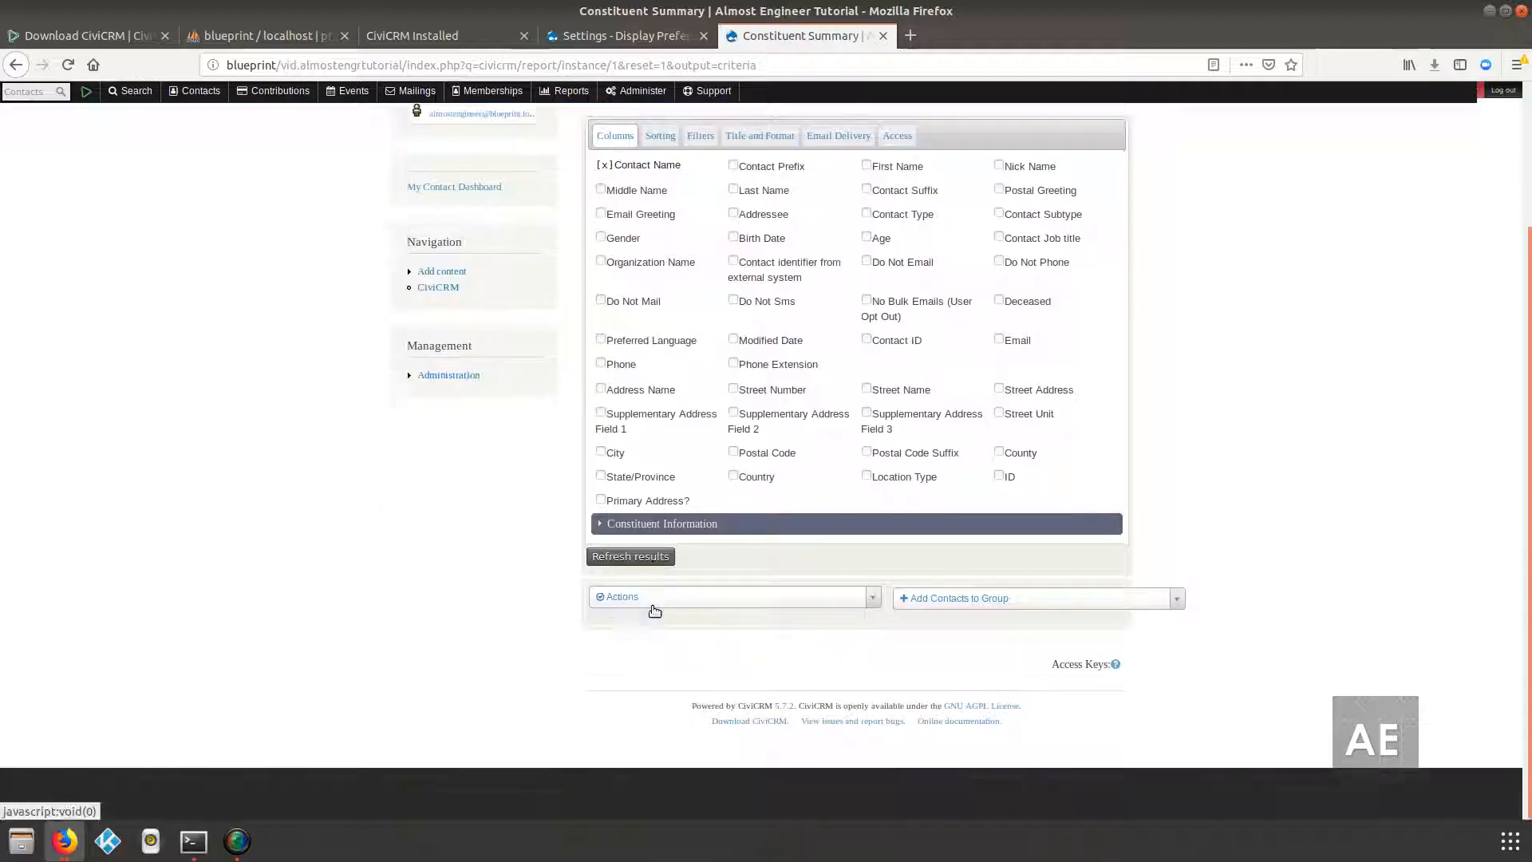
pyautogui.scroll(3, 653, 605)
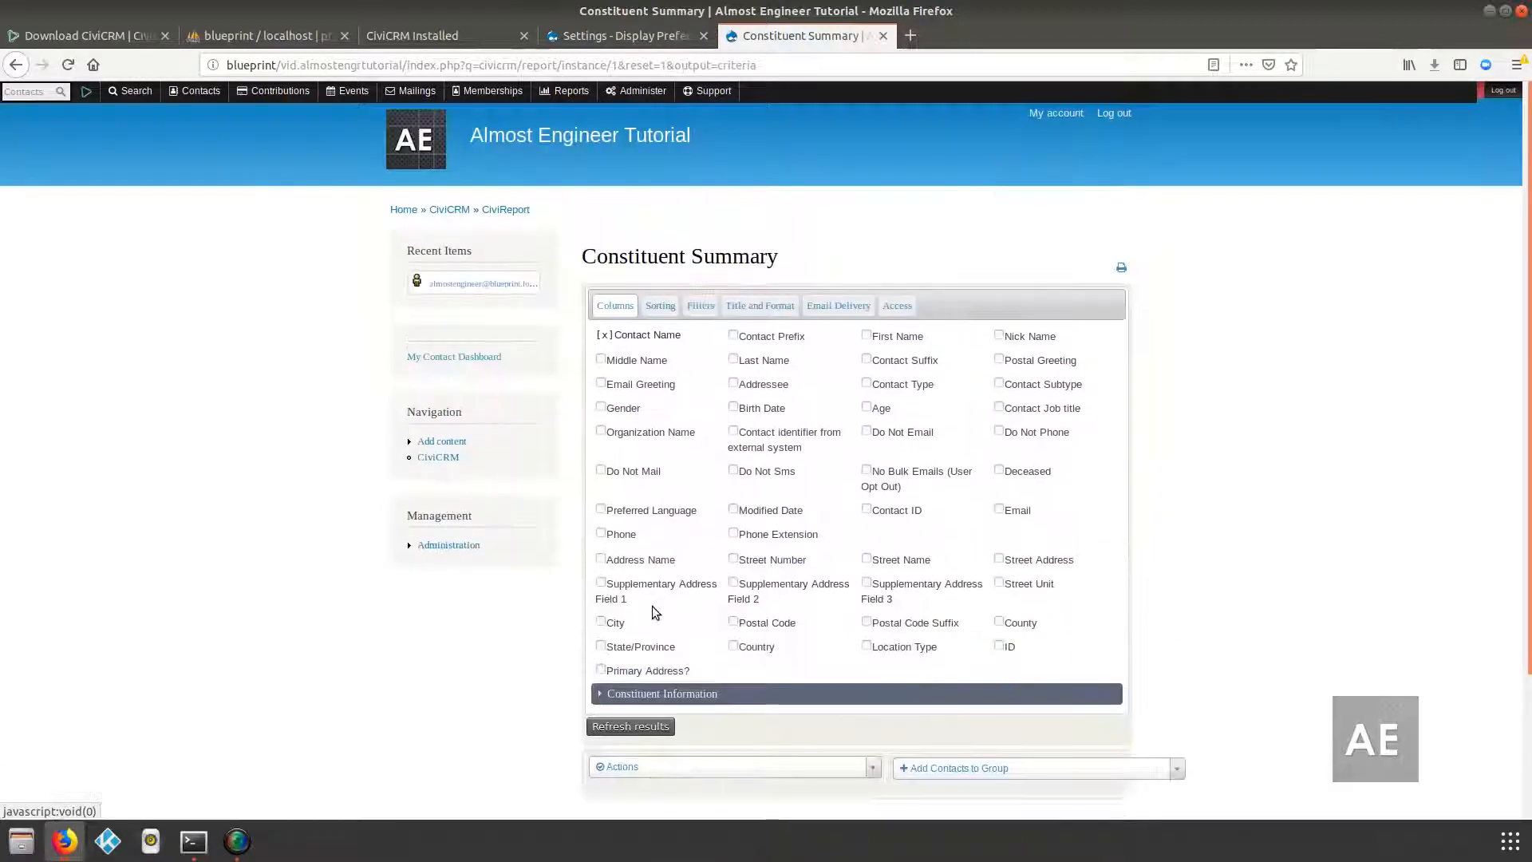
# - Quick-search contacts for "a", open the first matching contact's record, and check which fields the quick search can use
pyautogui.click(37, 89)
pyautogui.write('a')
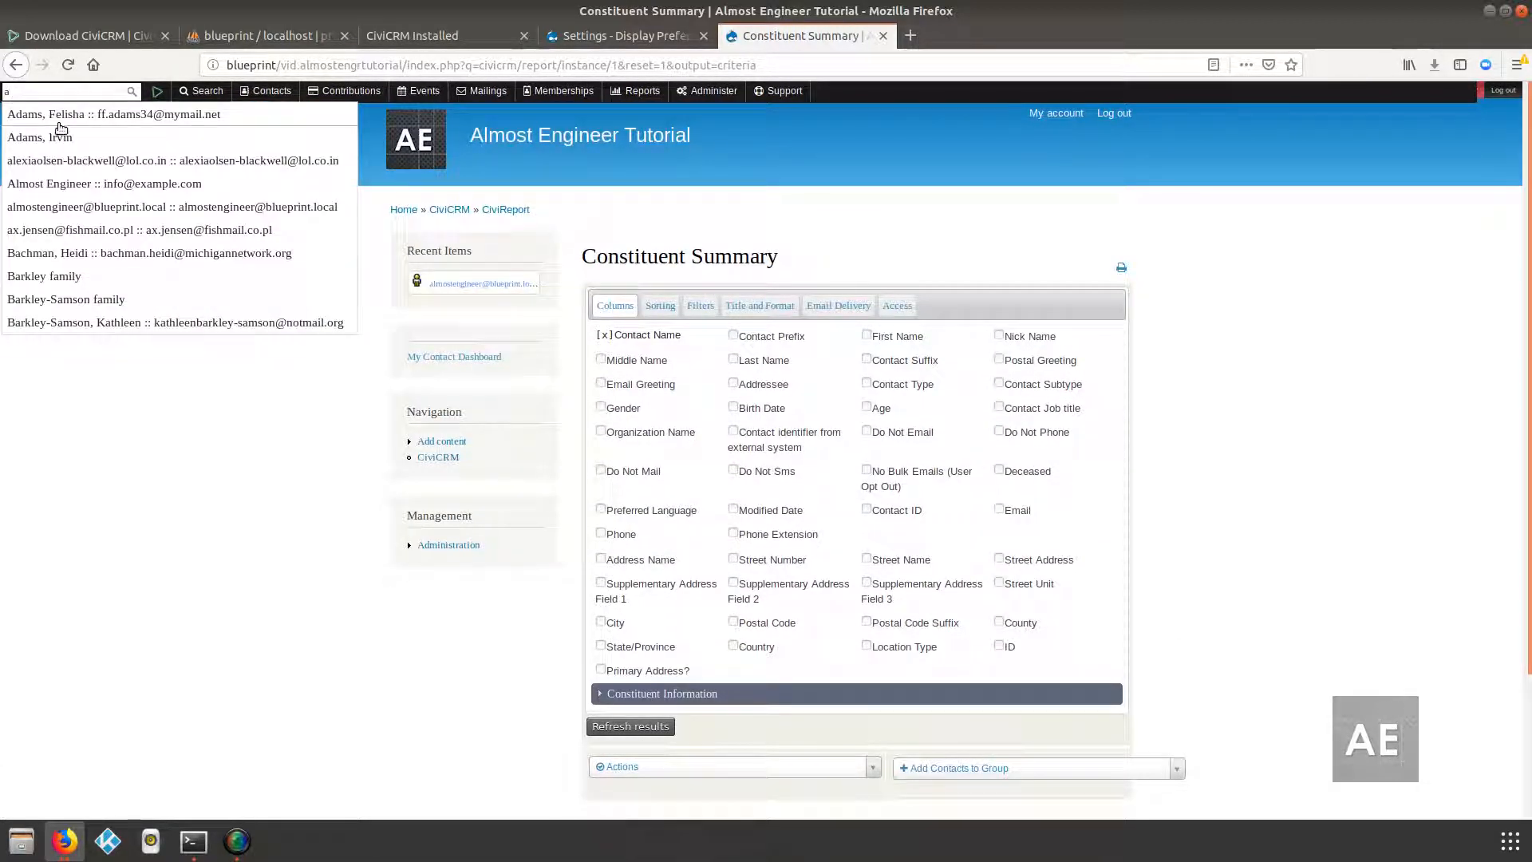
pyautogui.click(102, 116)
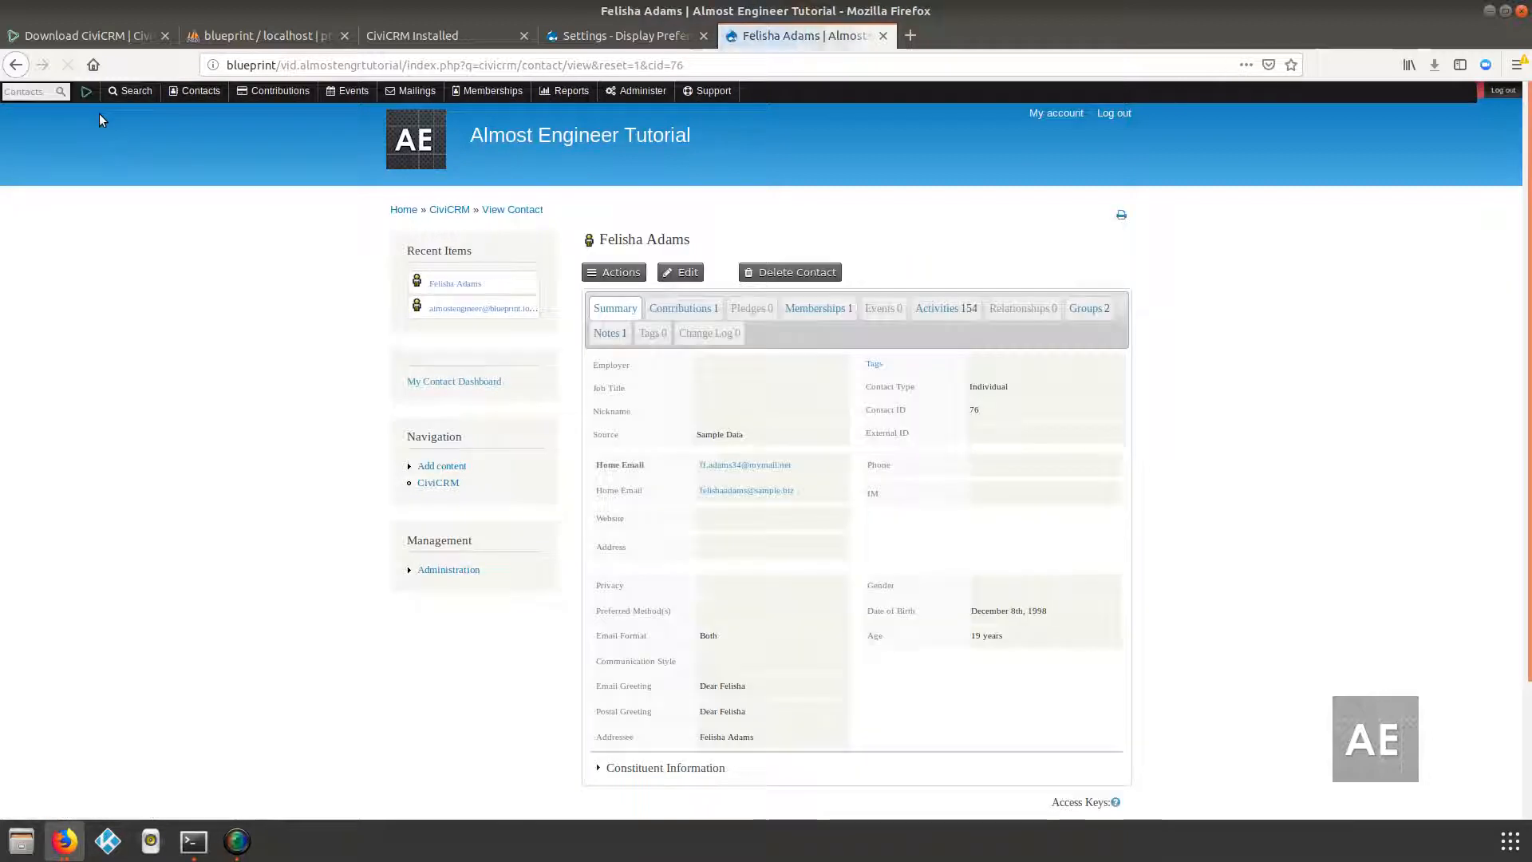
pyautogui.click(35, 96)
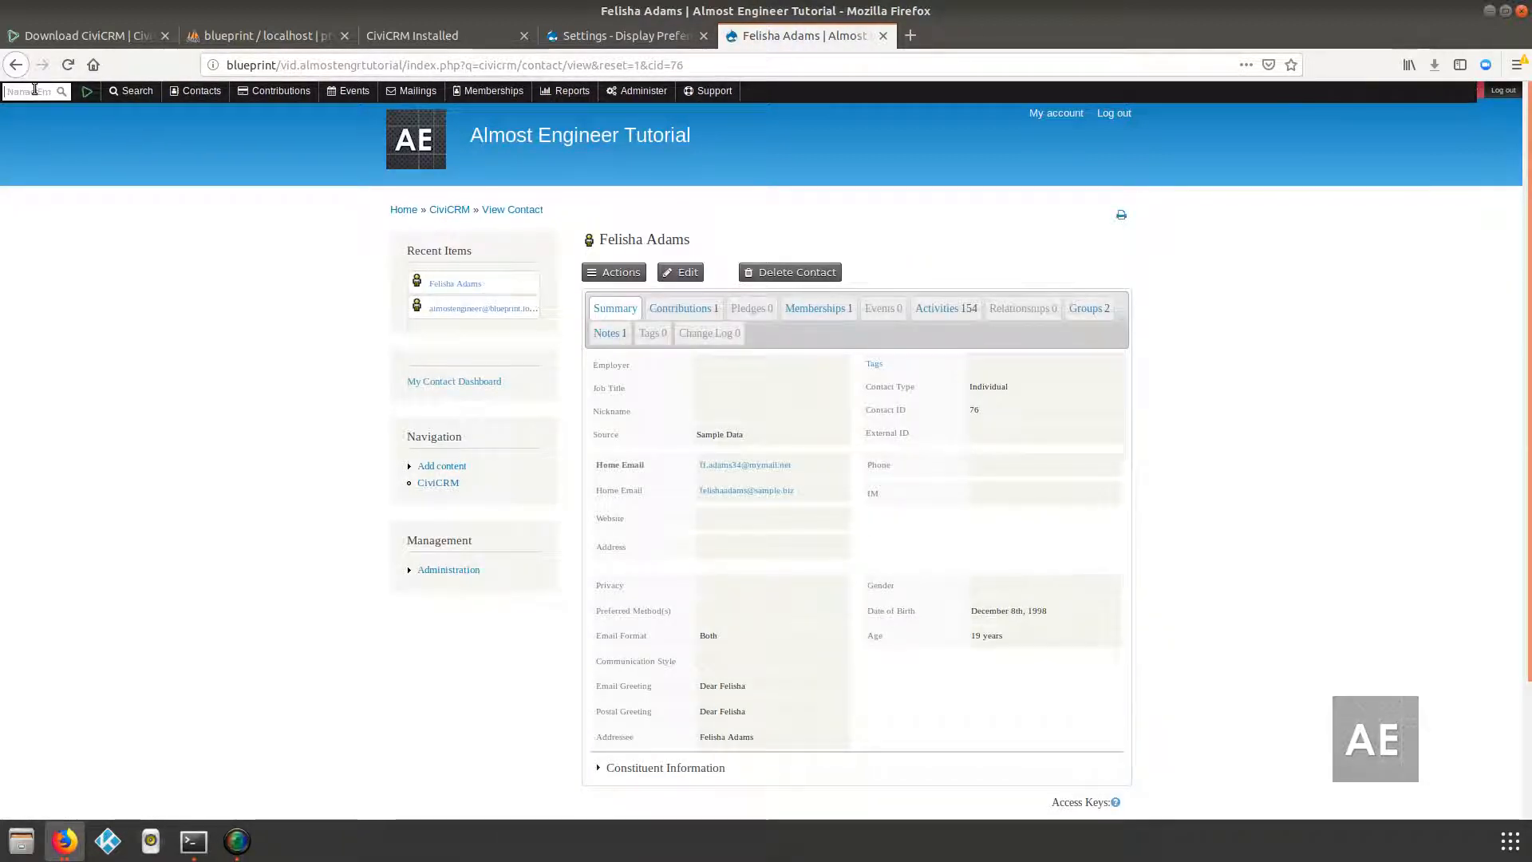
pyautogui.moveTo(45, 94)
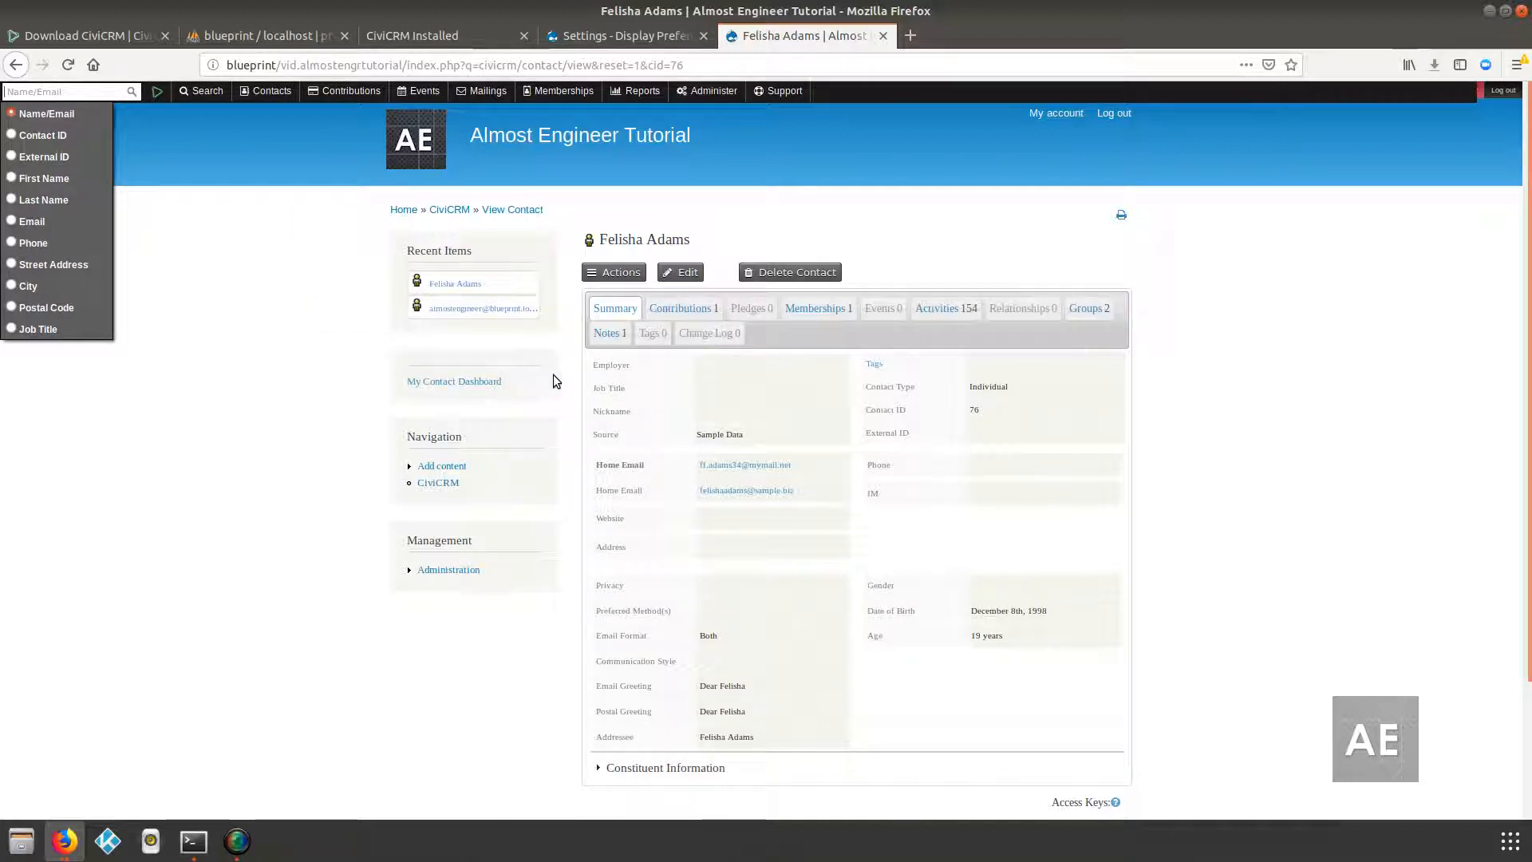
# - Compare the Viewing Contacts options in the display preferences with the tabs on the opened contact's record
pyautogui.click(626, 35)
pyautogui.scroll(2, 631, 217)
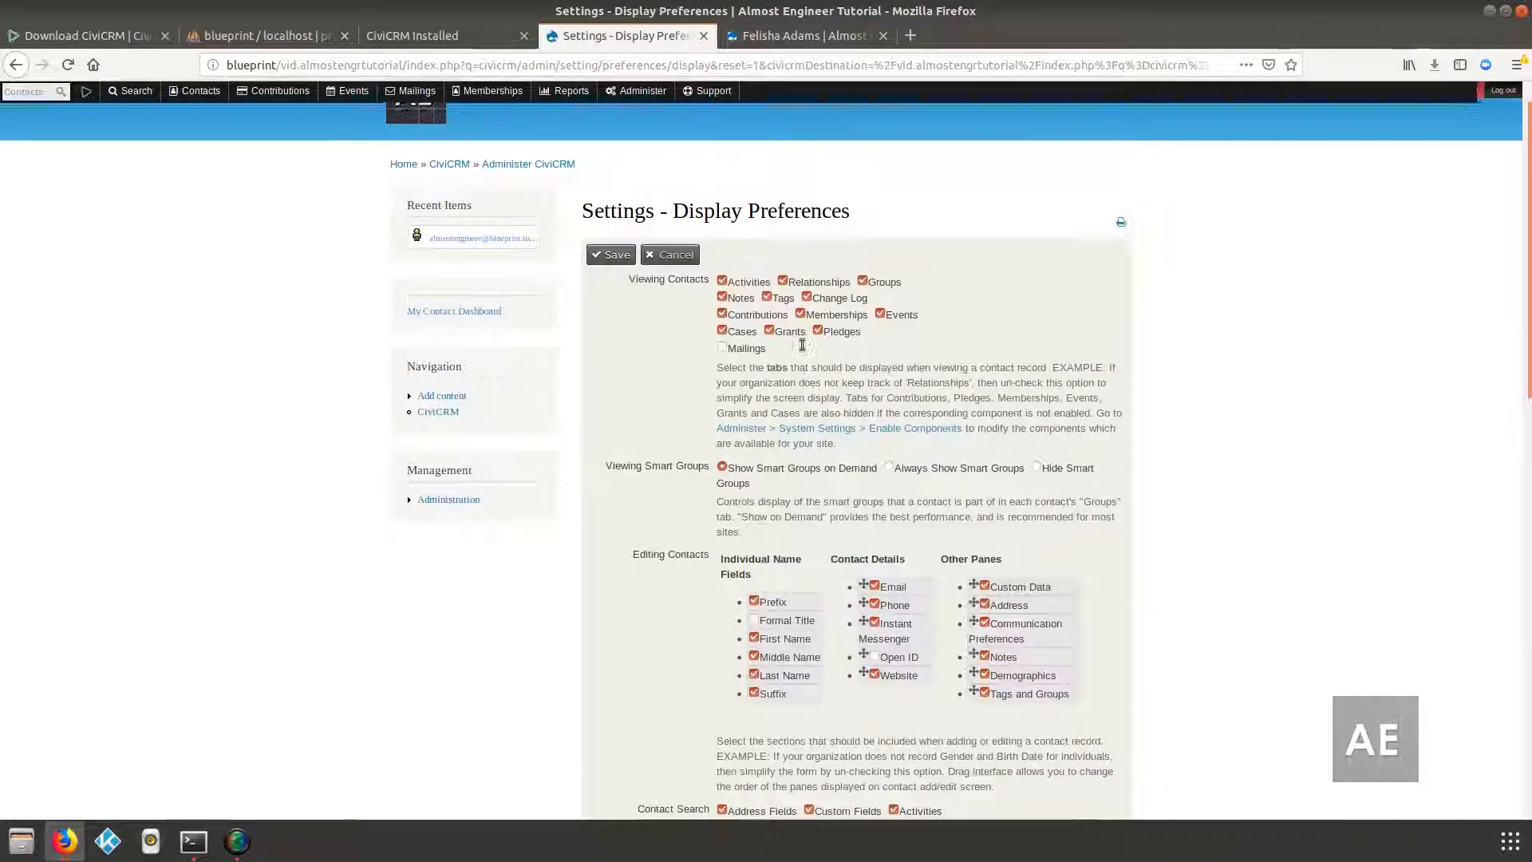
pyautogui.click(805, 38)
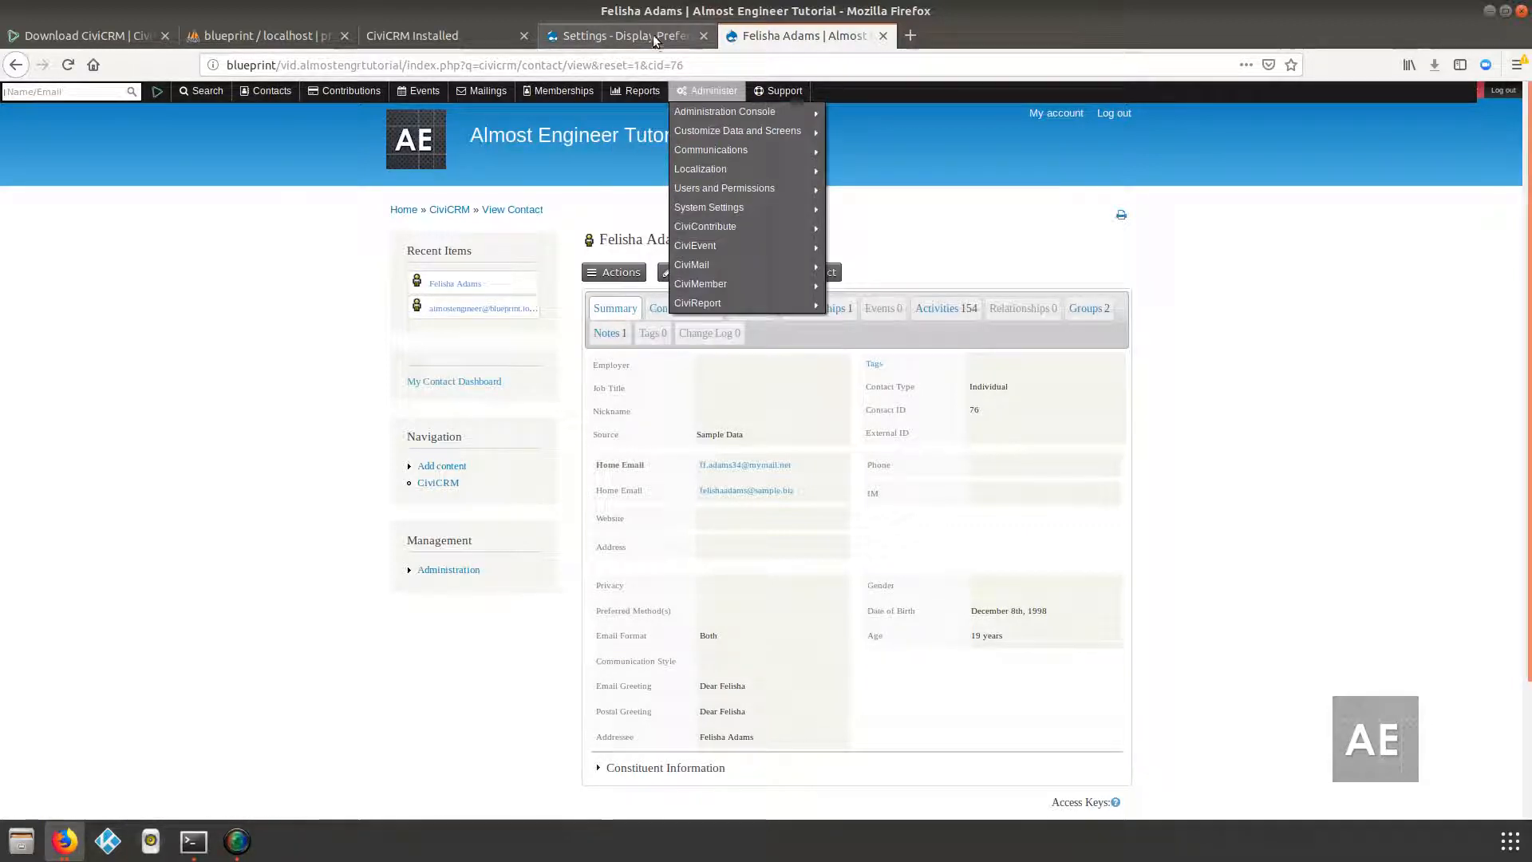
pyautogui.click(622, 36)
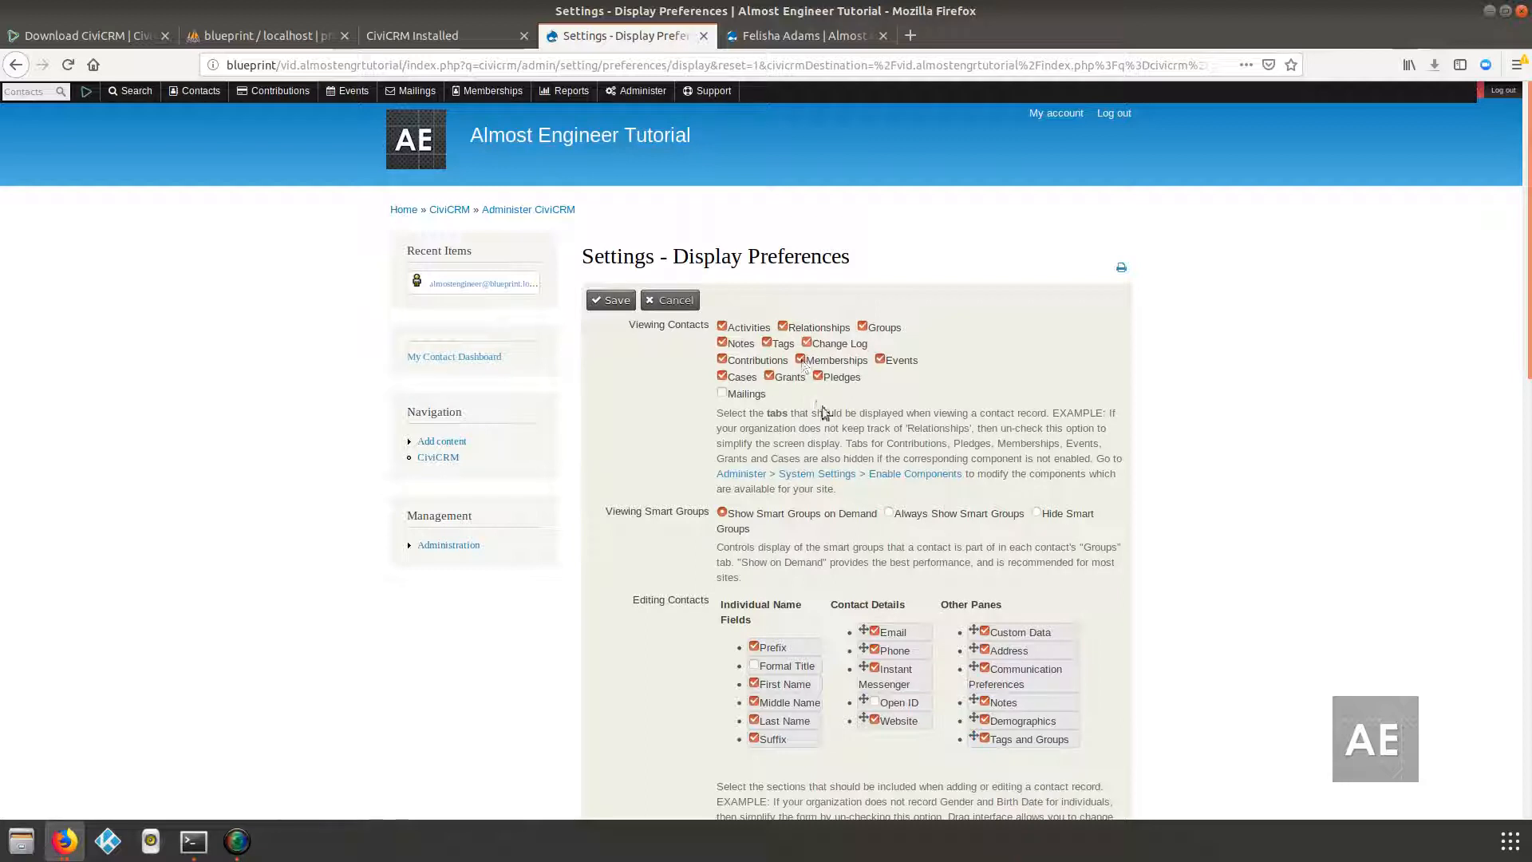
# - Examine the display preferences for smart groups, contact editing, contact search, similar-contact checks, activity notifications and the contact dashboard
pyautogui.scroll(-2, 797, 539)
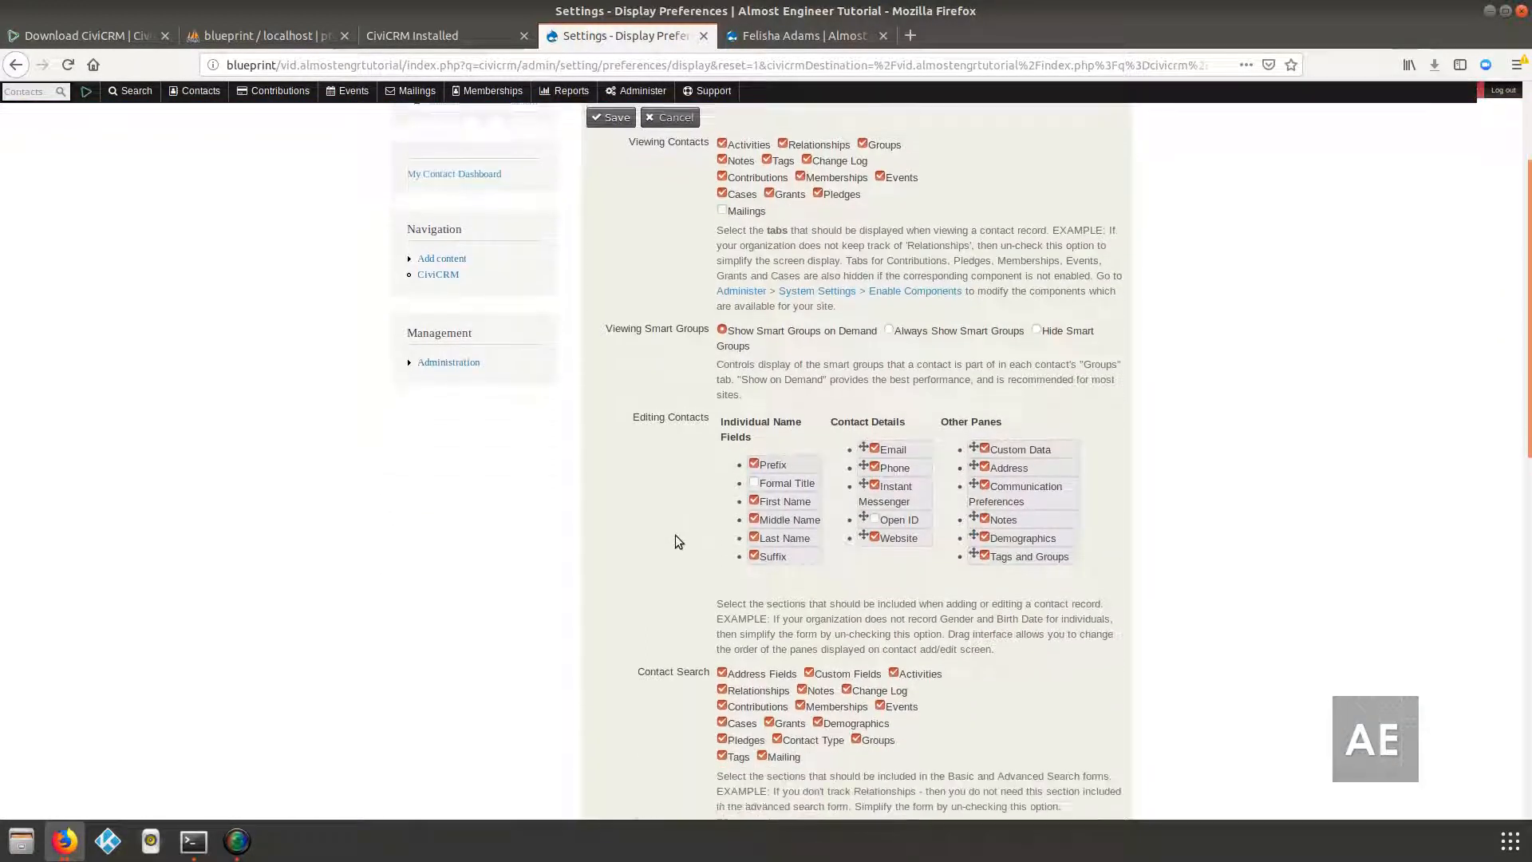
pyautogui.scroll(-3, 721, 503)
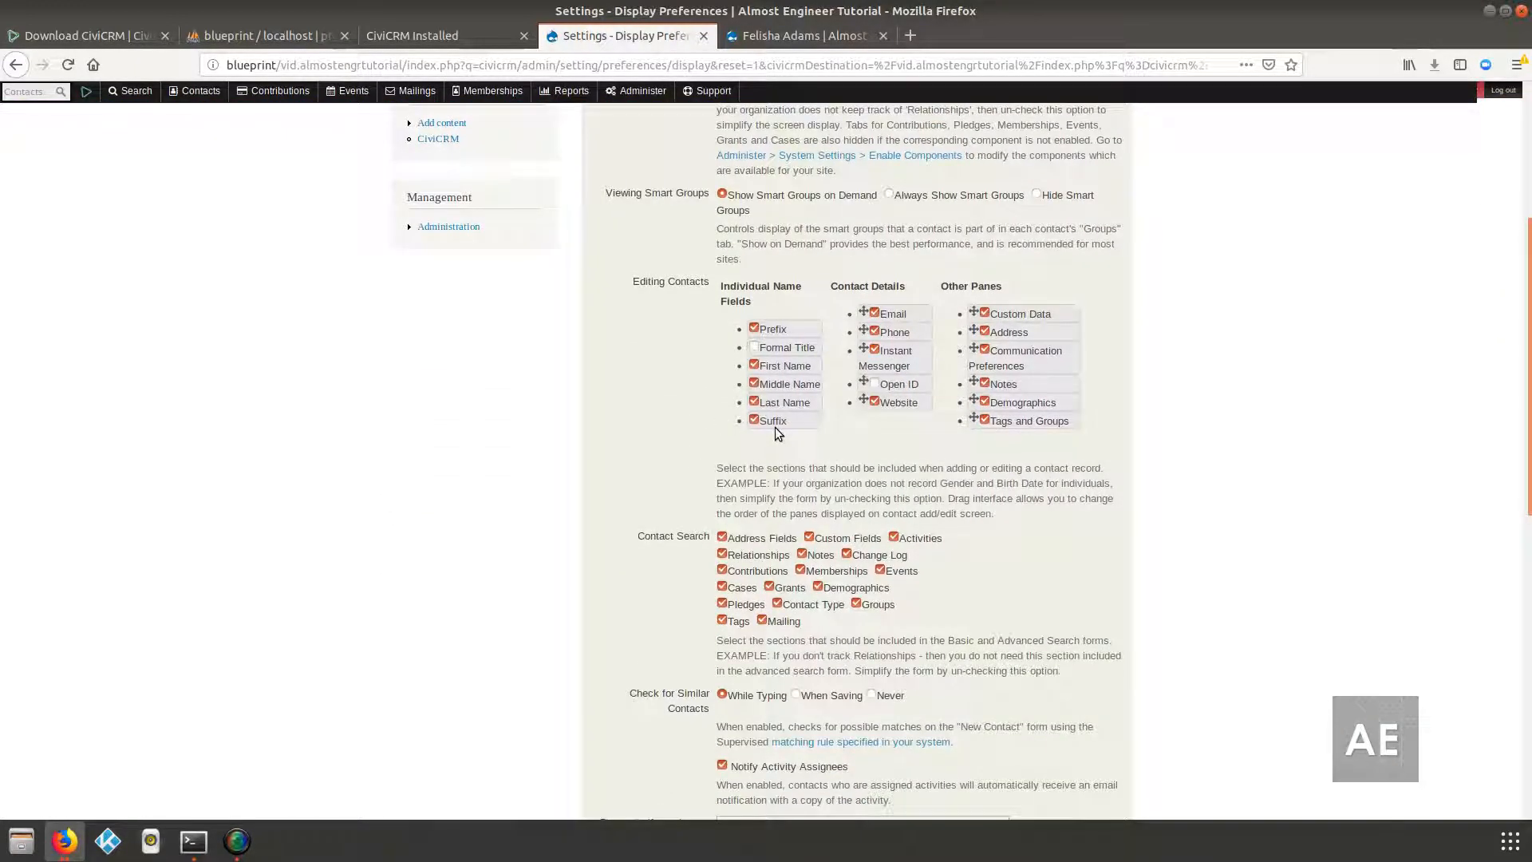
pyautogui.scroll(3, 778, 431)
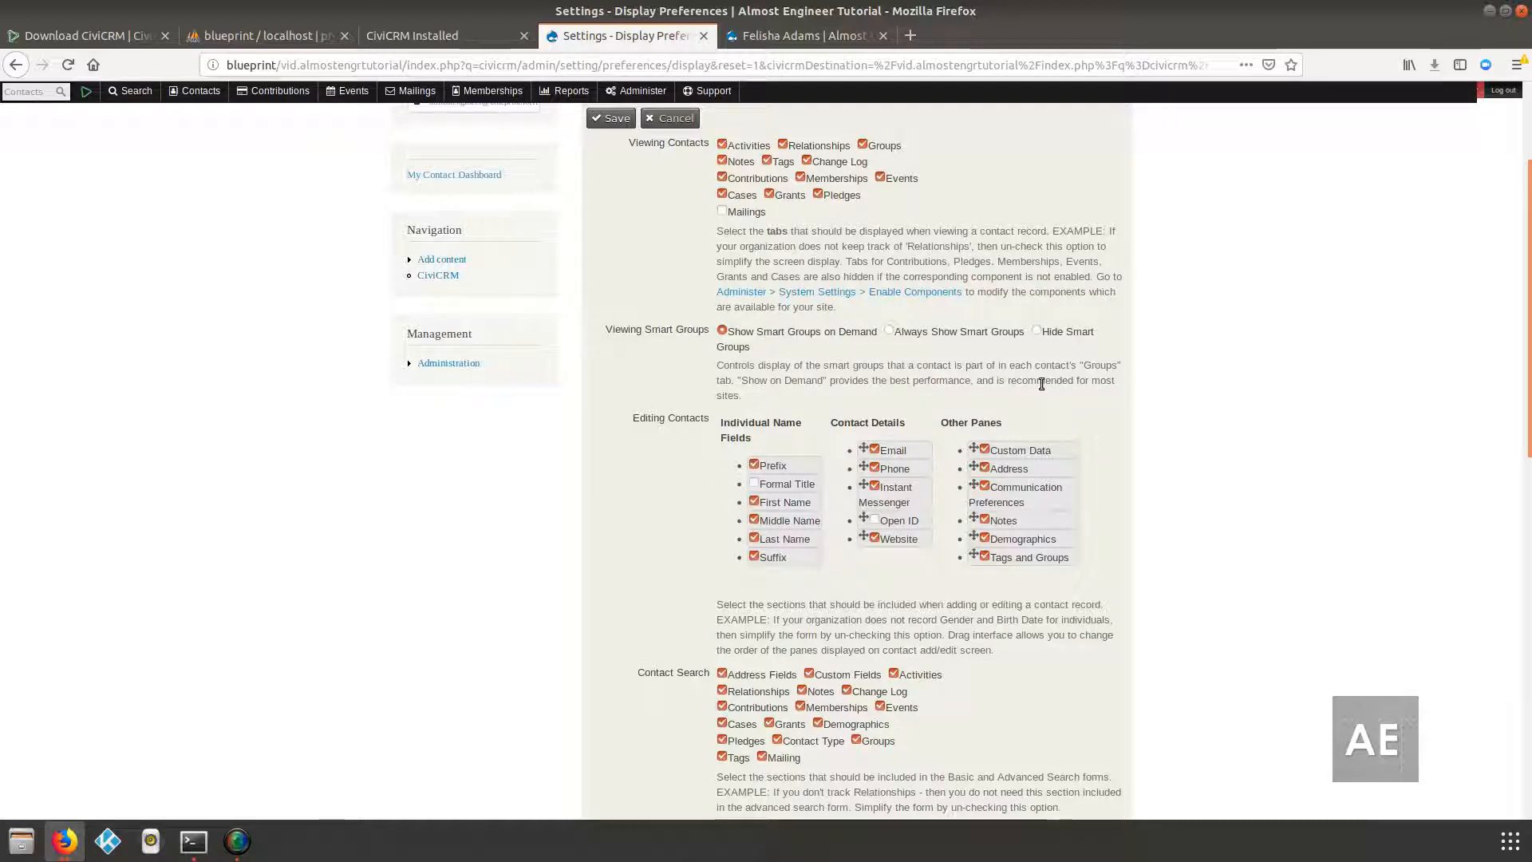
pyautogui.scroll(-5, 759, 582)
pyautogui.scroll(-3, 762, 583)
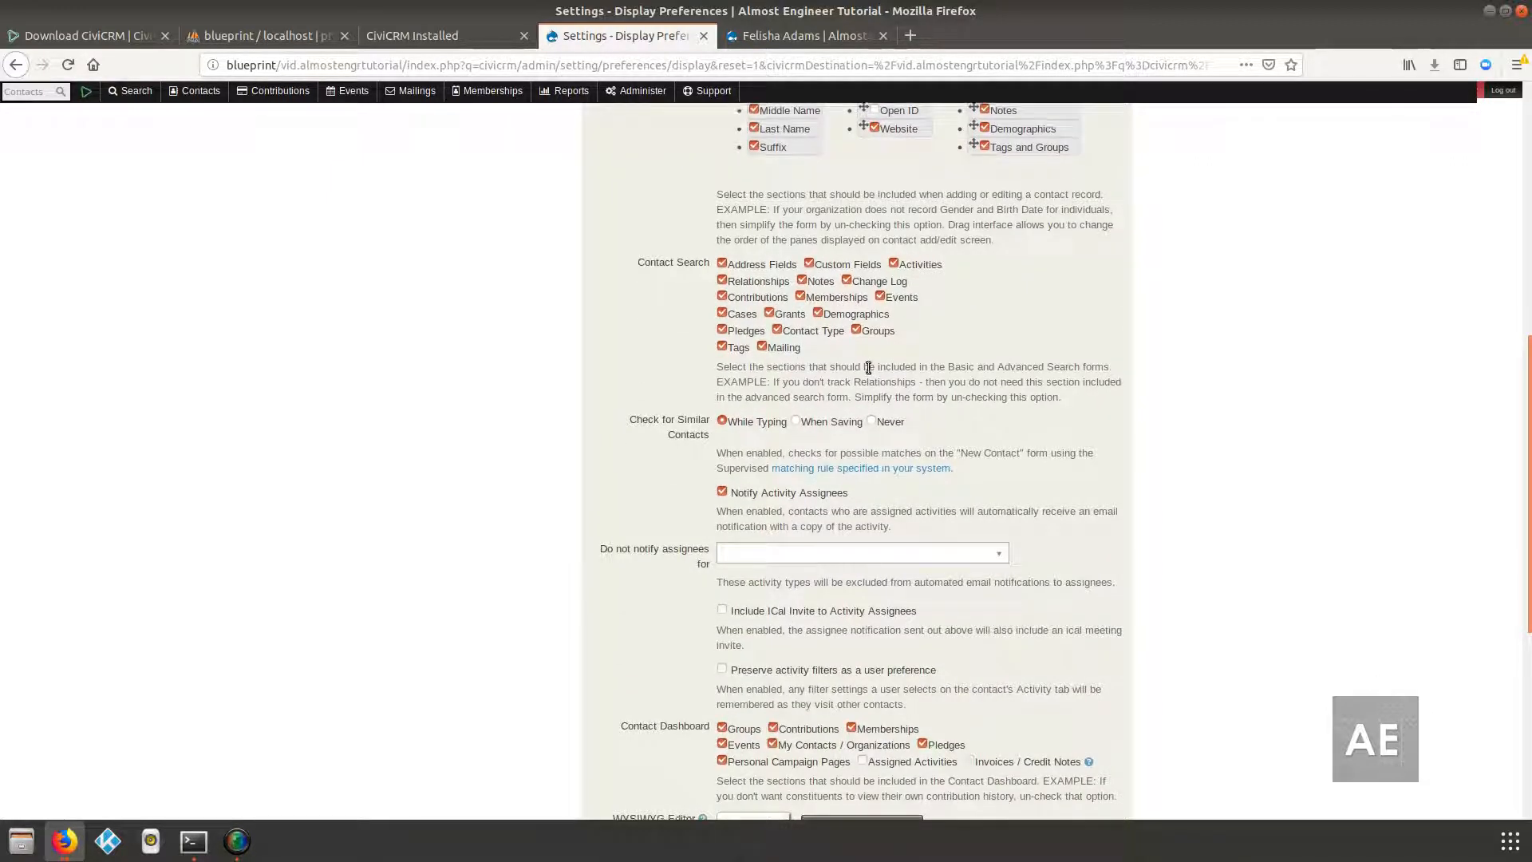
pyautogui.scroll(-3, 866, 367)
pyautogui.scroll(5, 854, 365)
pyautogui.scroll(7, 847, 365)
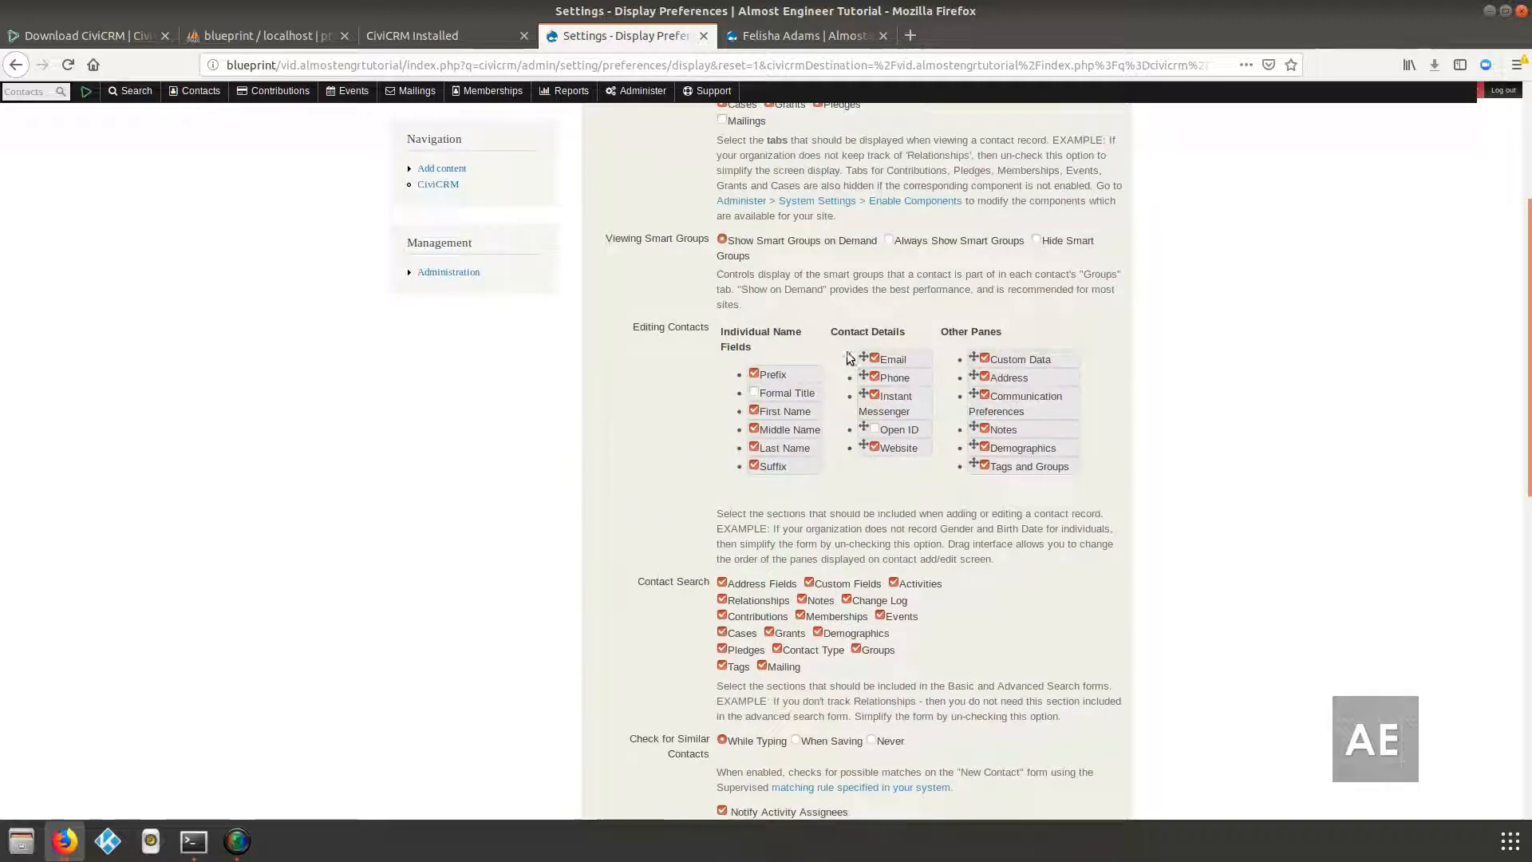
pyautogui.scroll(-10, 848, 361)
pyautogui.scroll(-8, 846, 359)
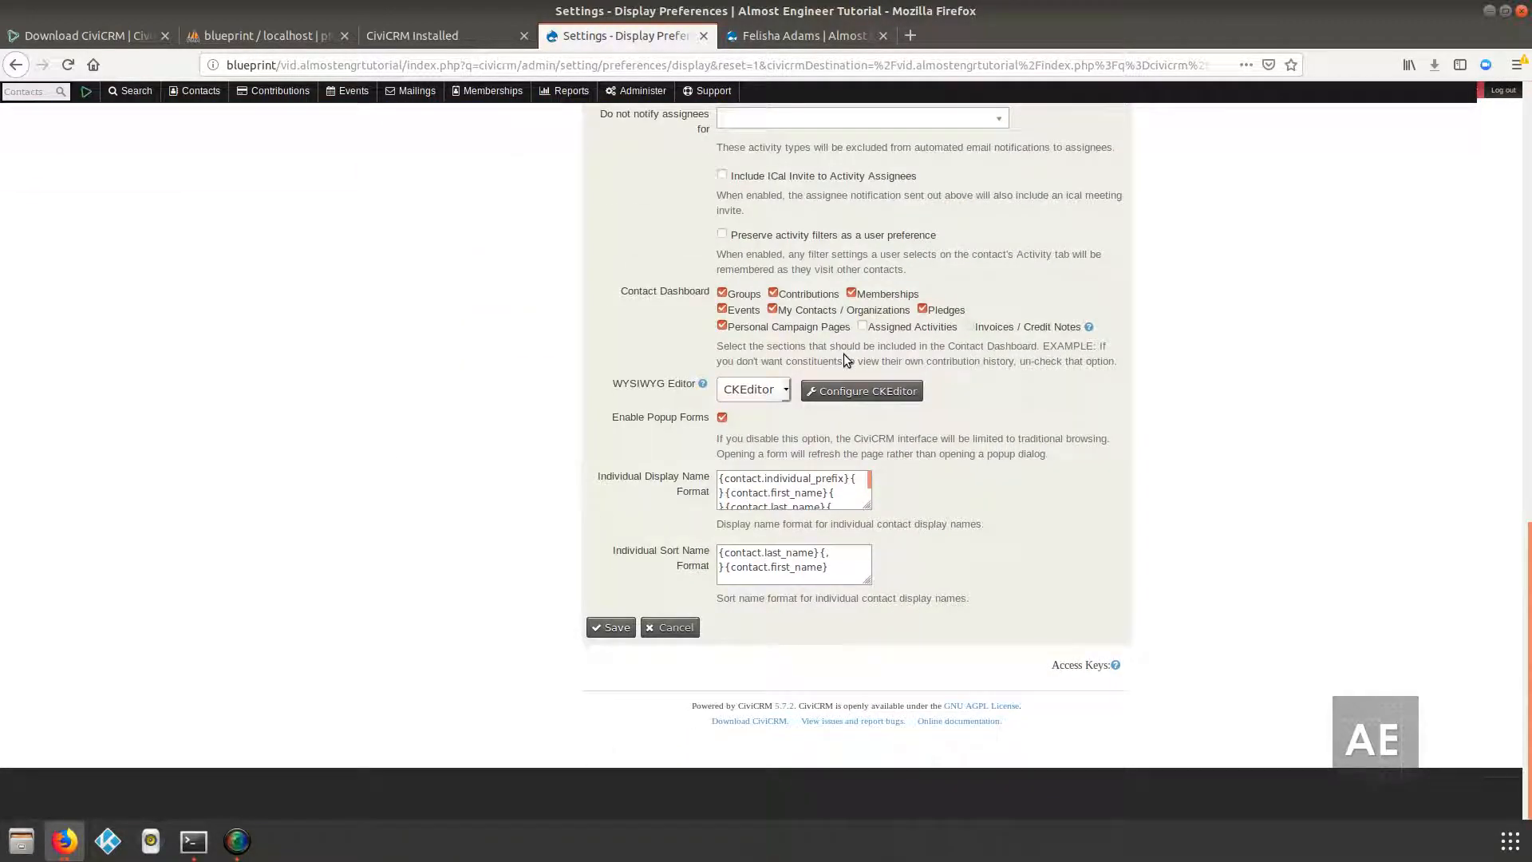
# - Review the Individual Display Name Format and save the display preferences, returning to the configuration checklist
pyautogui.moveTo(771, 475); pyautogui.dragTo(777, 512)
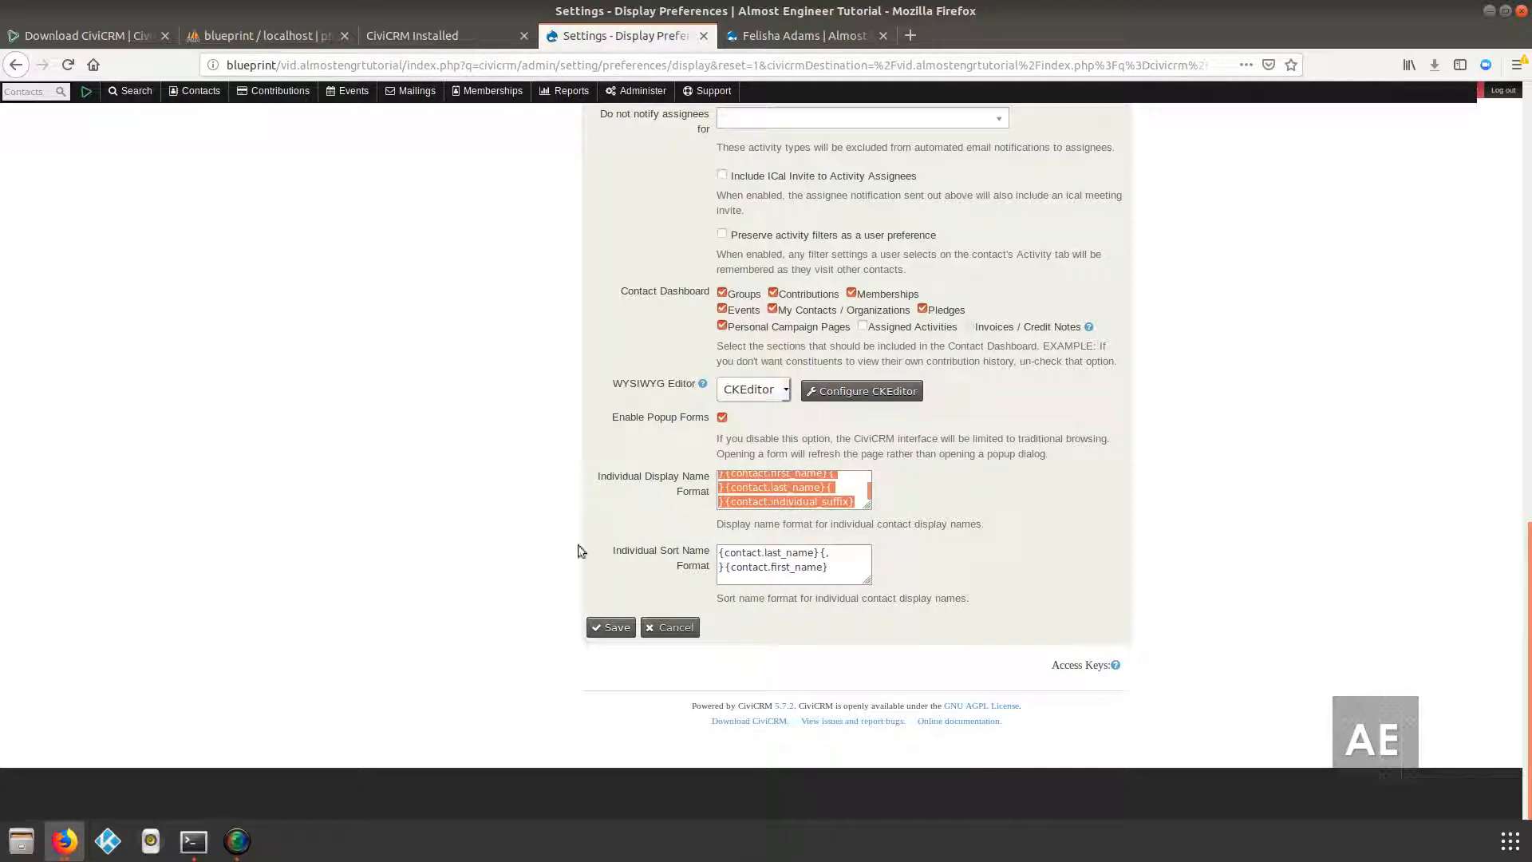
pyautogui.click(617, 626)
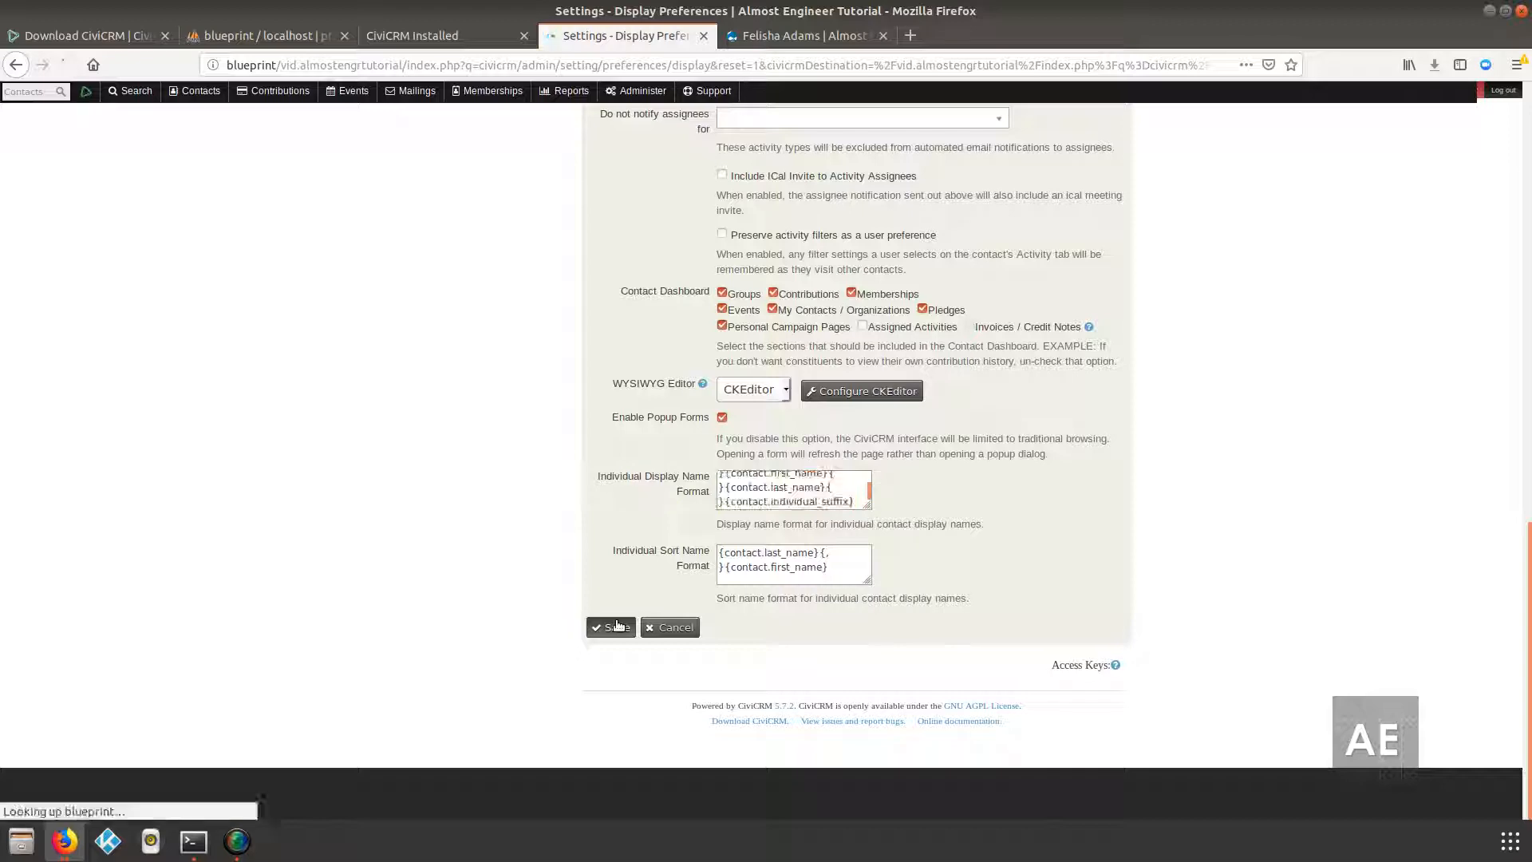
pyautogui.scroll(-1, 670, 623)
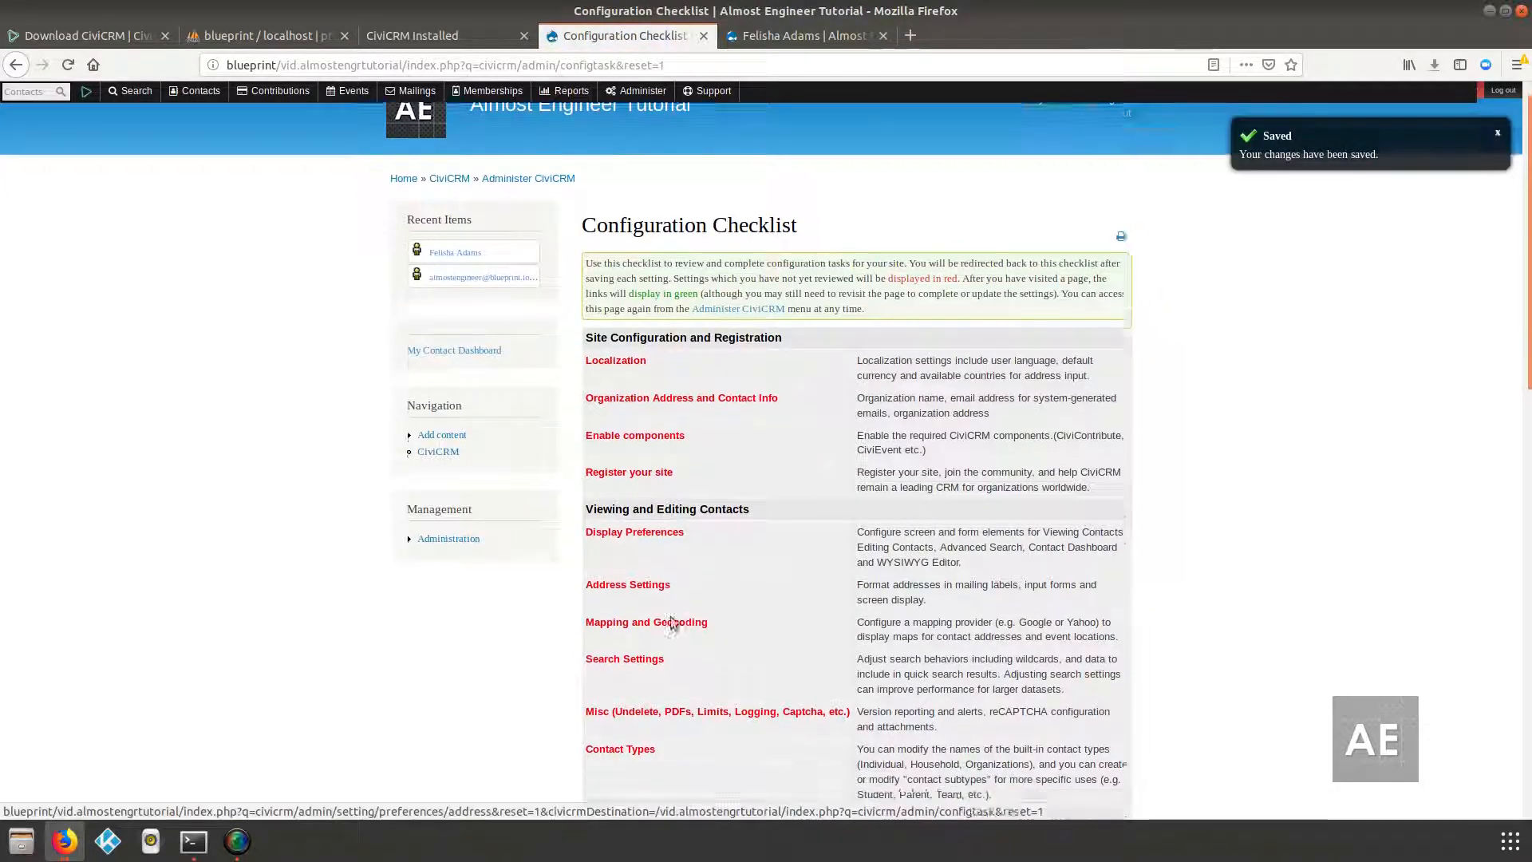
# - Open Address Settings and review the mailing label format, address display format, address editing fields and address standardization options
pyautogui.scroll(-3, 670, 623)
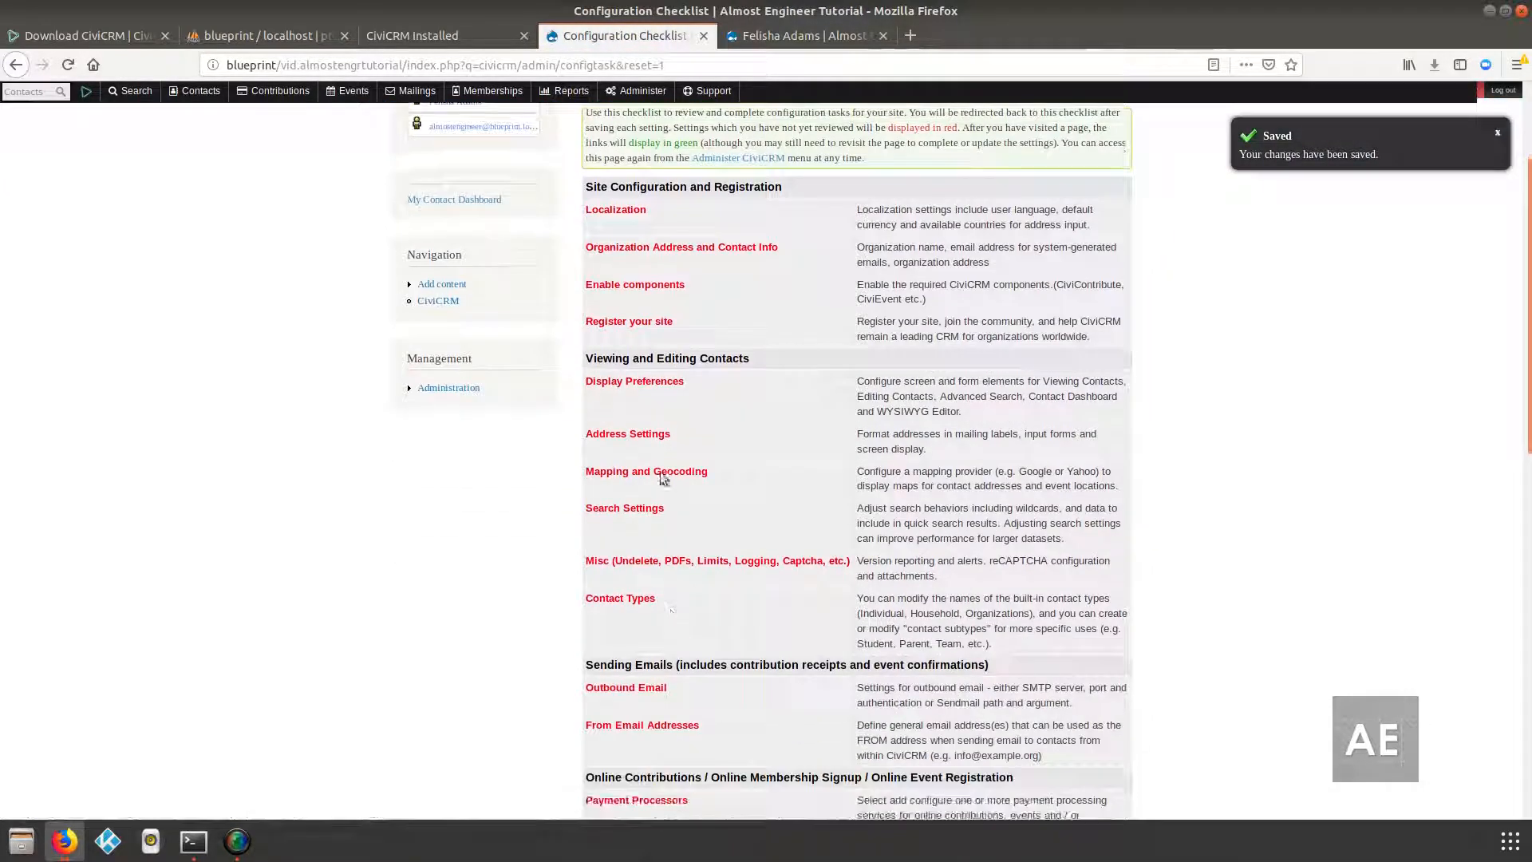
pyautogui.click(639, 435)
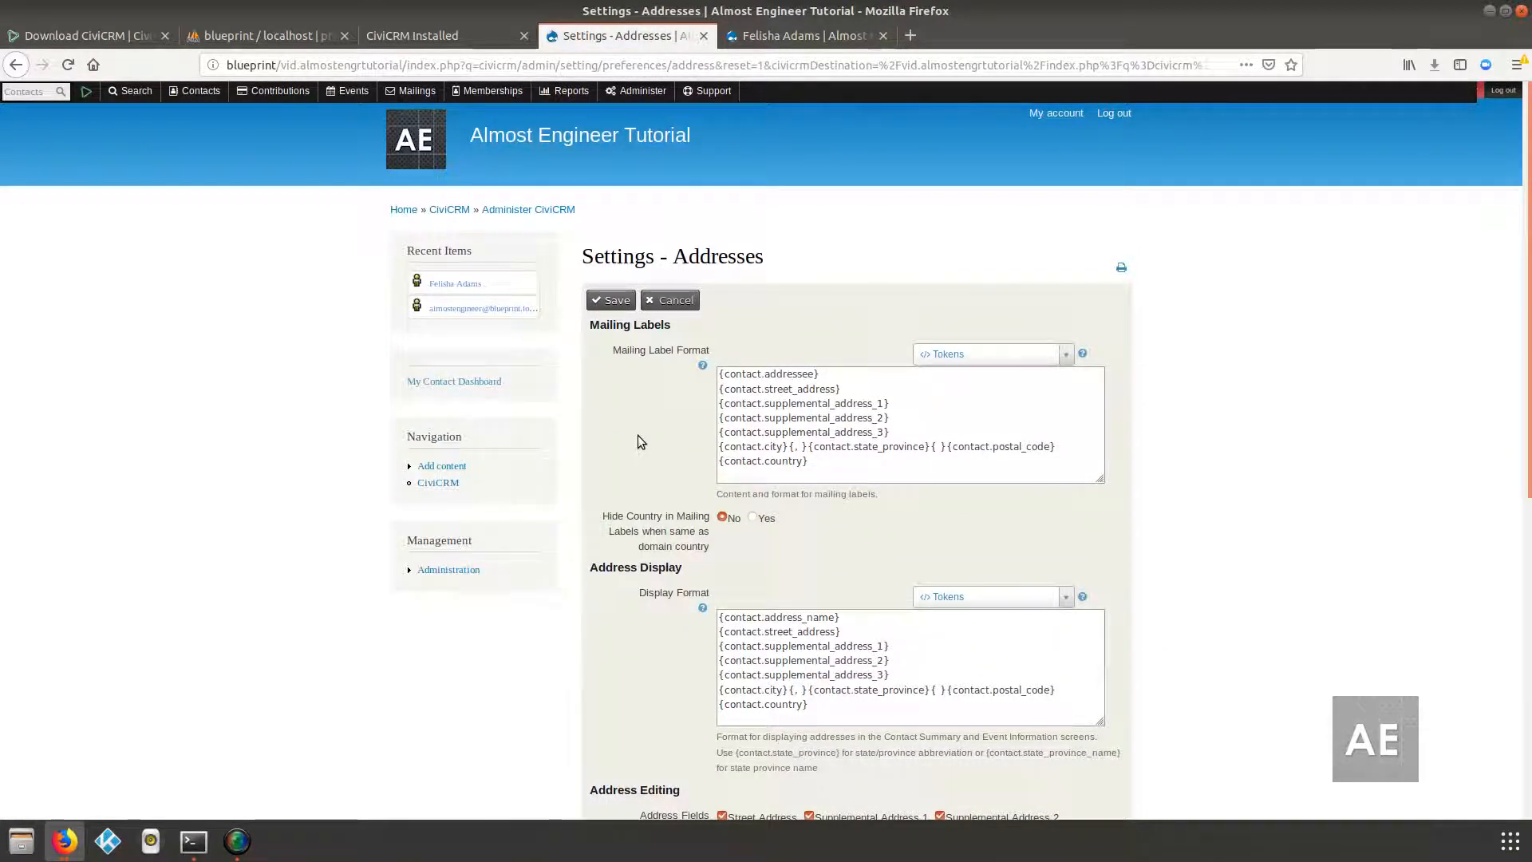
pyautogui.scroll(-7, 638, 441)
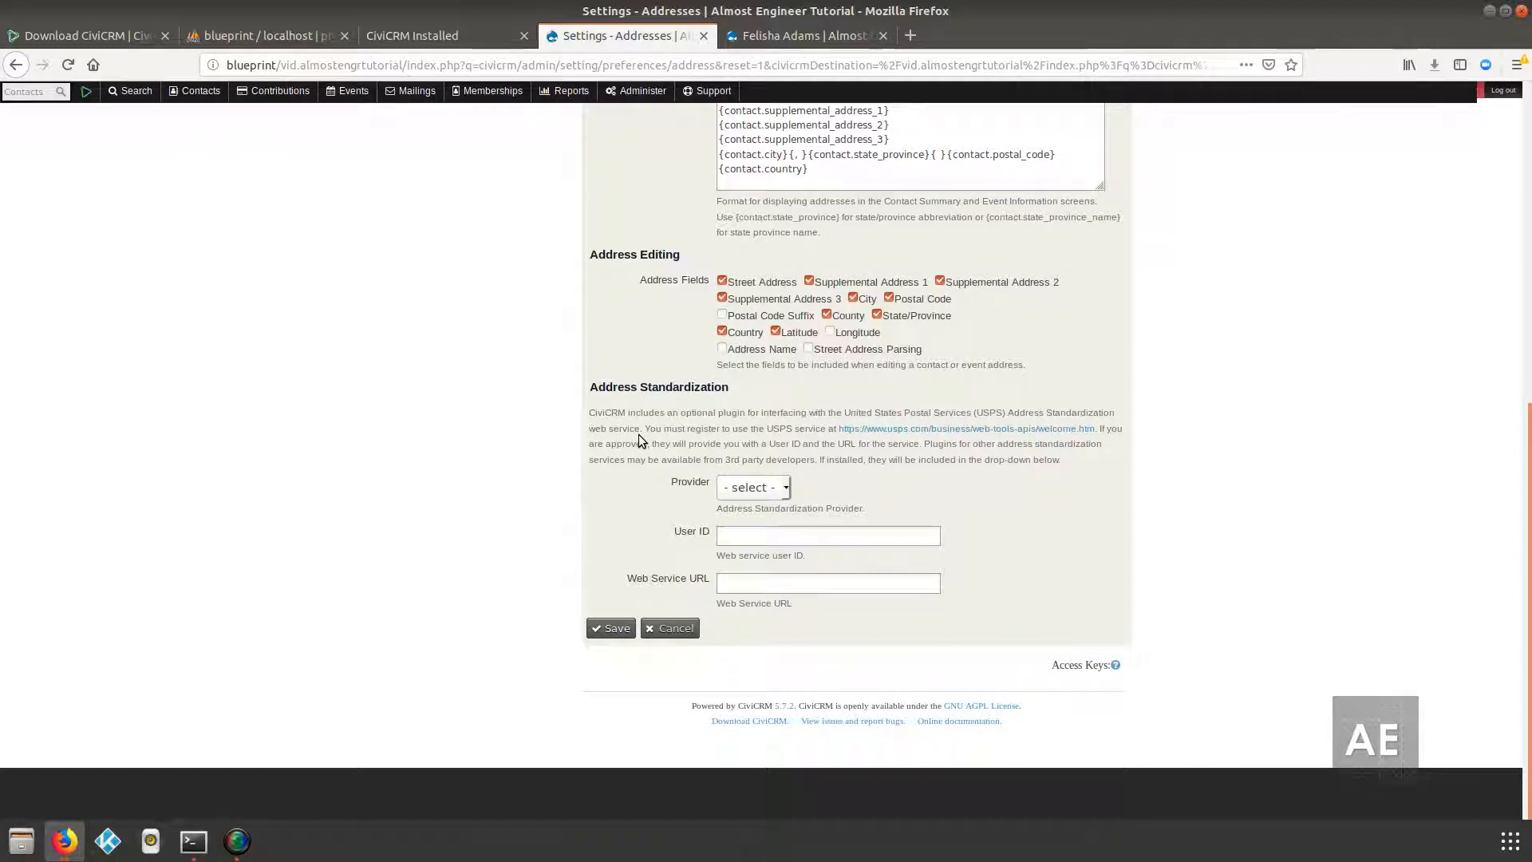
pyautogui.scroll(2, 638, 434)
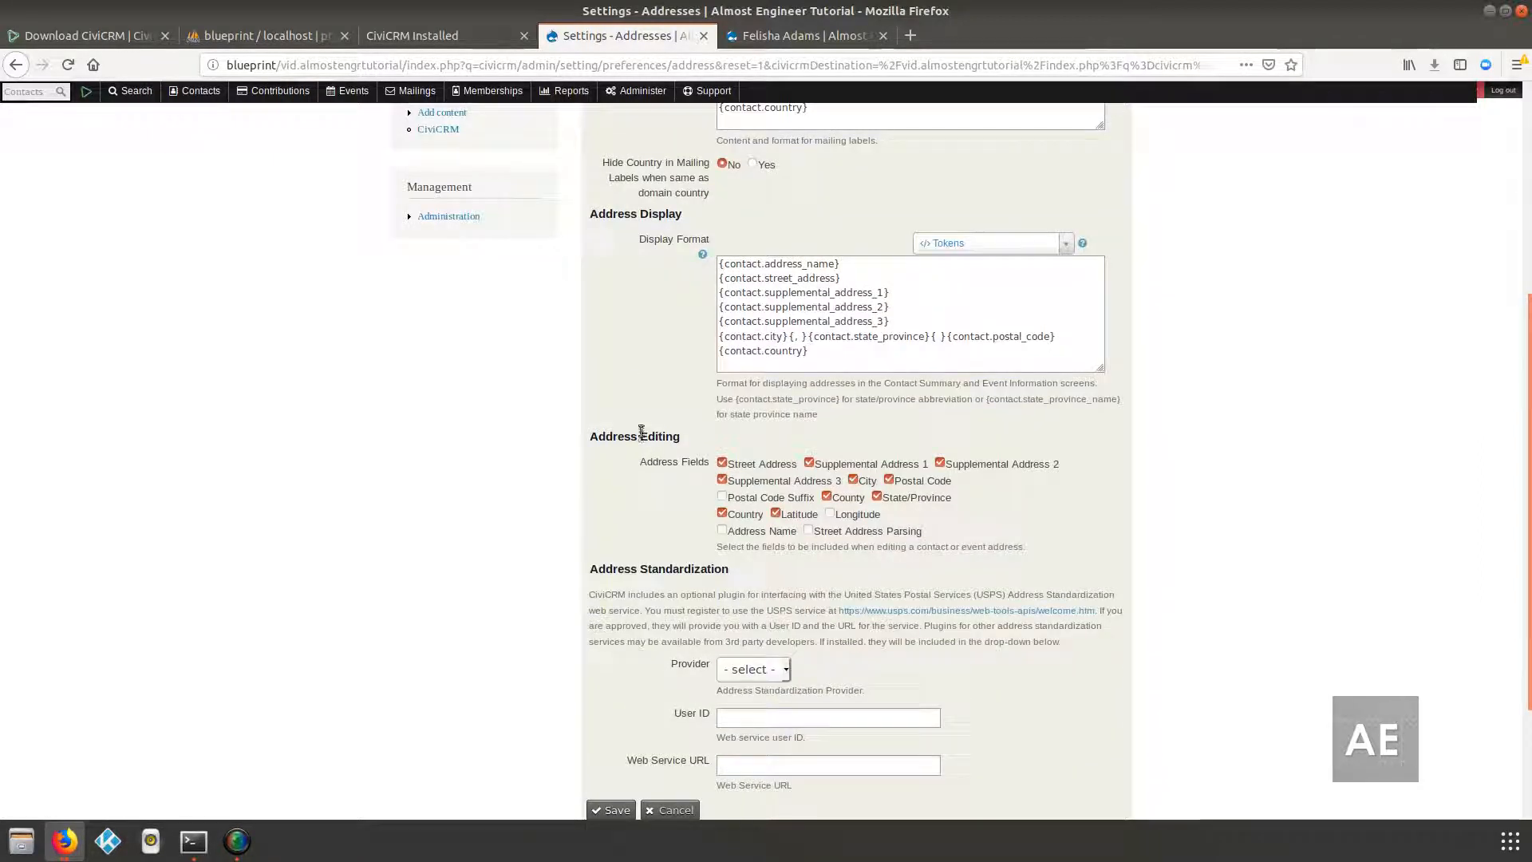
pyautogui.scroll(3, 641, 431)
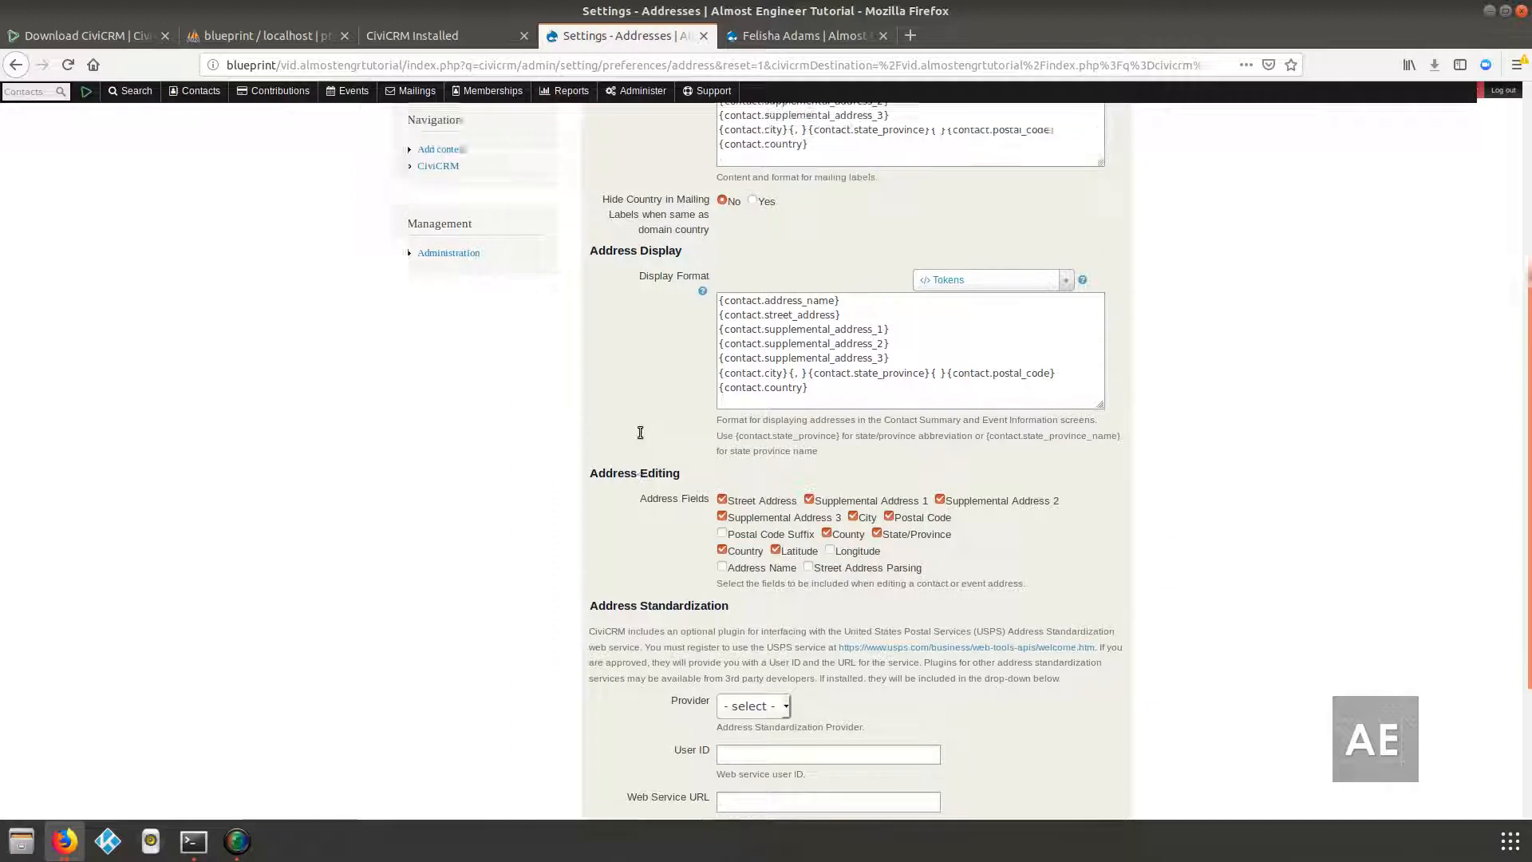
pyautogui.moveTo(777, 294); pyautogui.dragTo(801, 382)
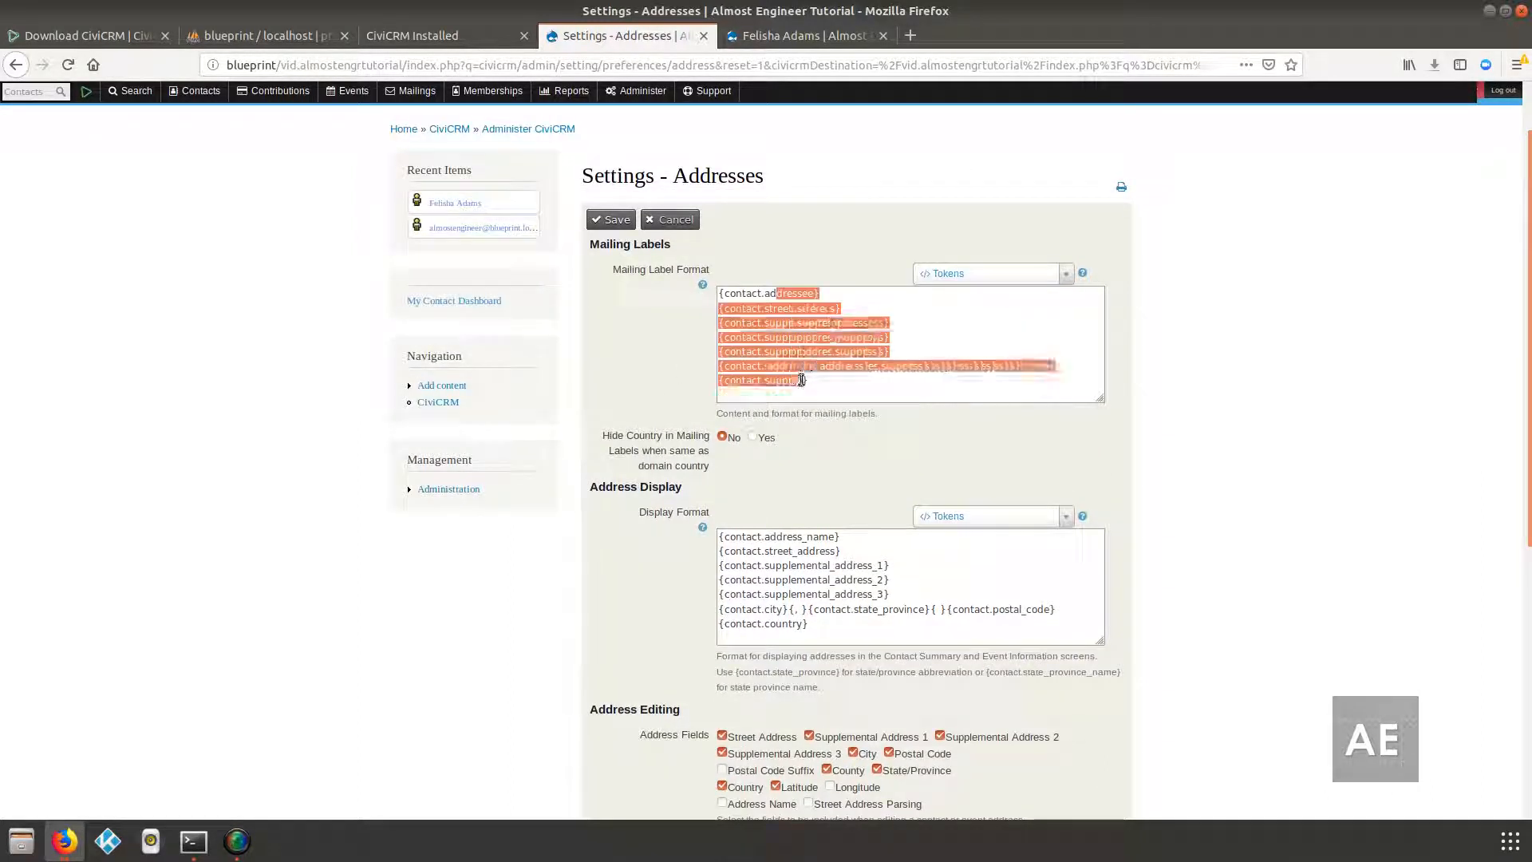
pyautogui.click(815, 335)
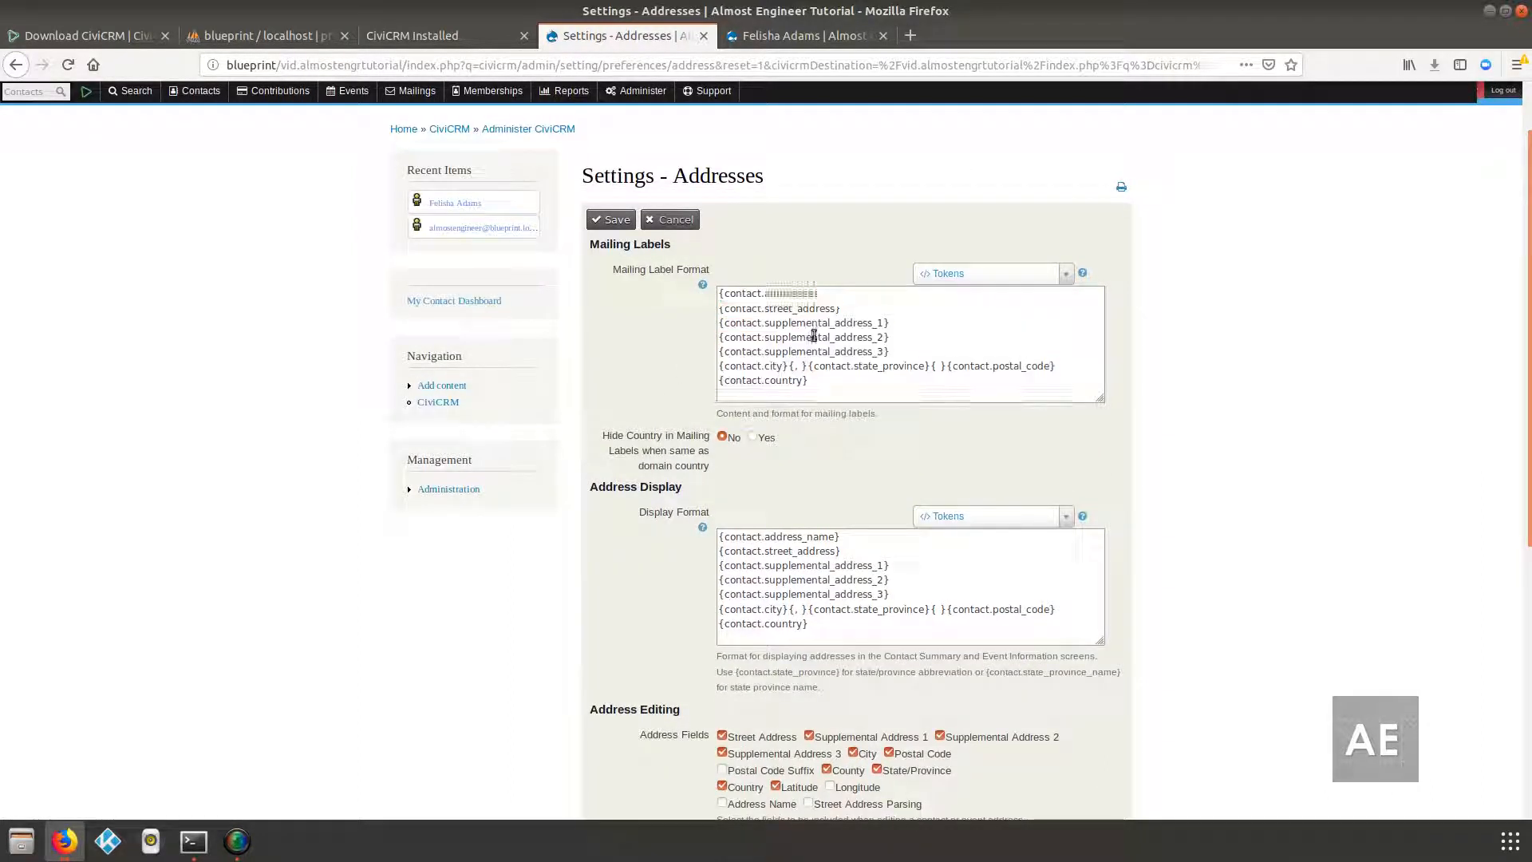
# - Try adding a Country token at the end of the Mailing Label Format, and delete the added line again
pyautogui.click(1065, 275)
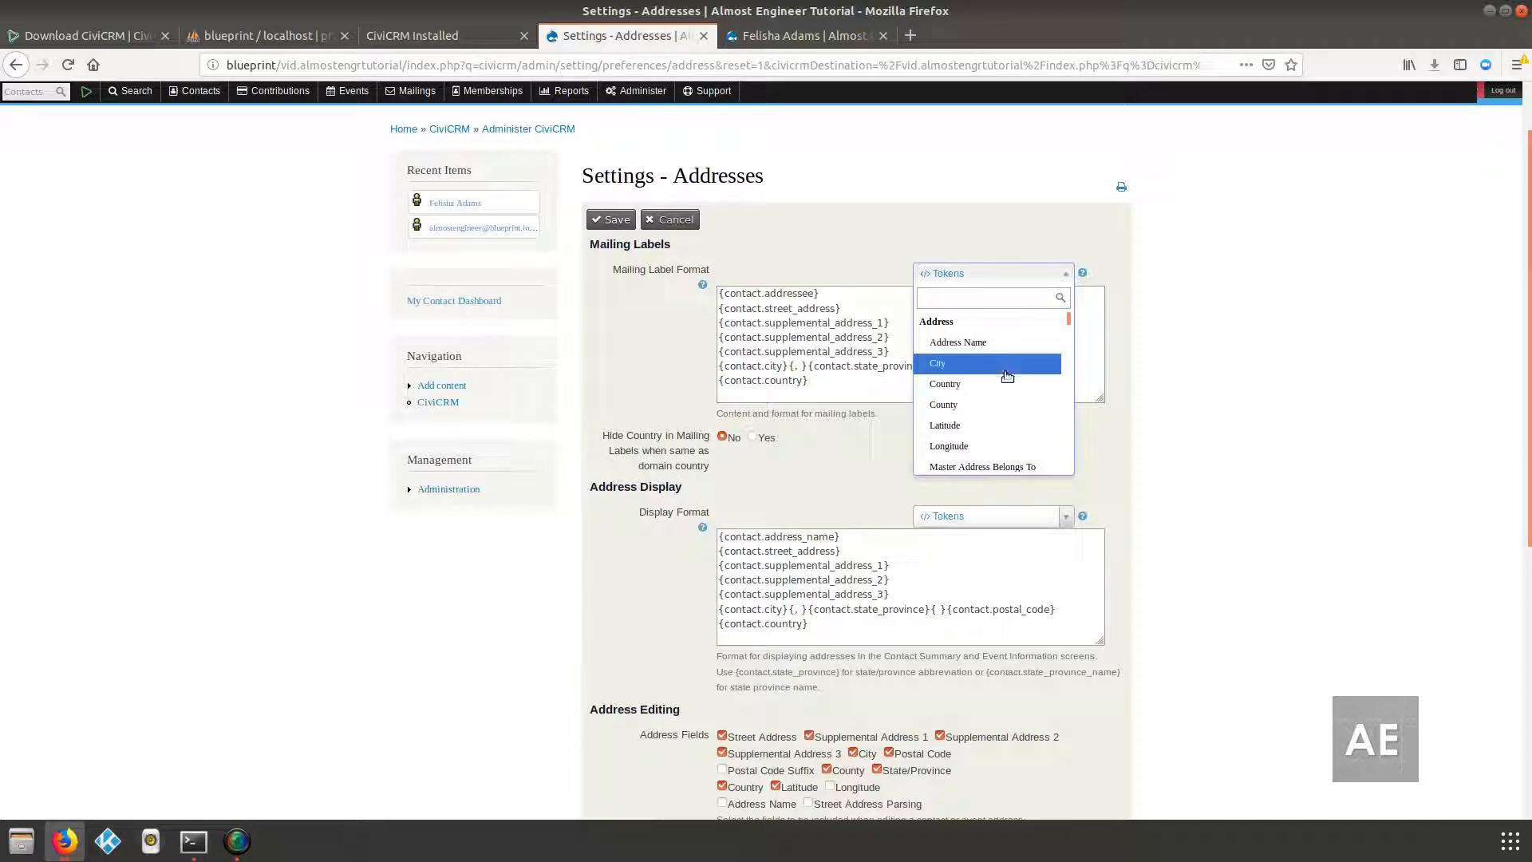
pyautogui.click(844, 384)
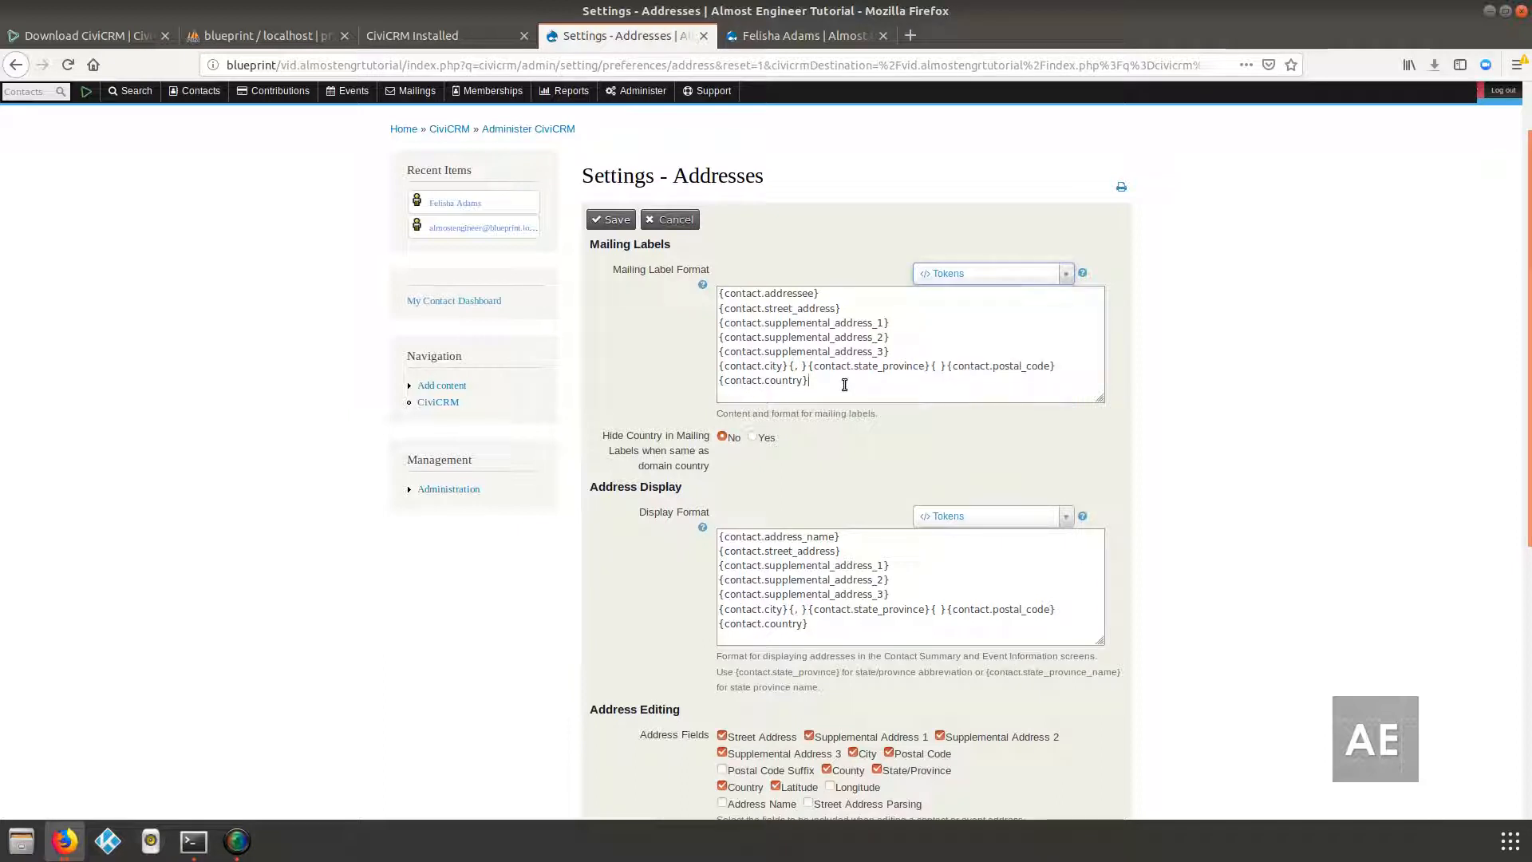
pyautogui.click(965, 275)
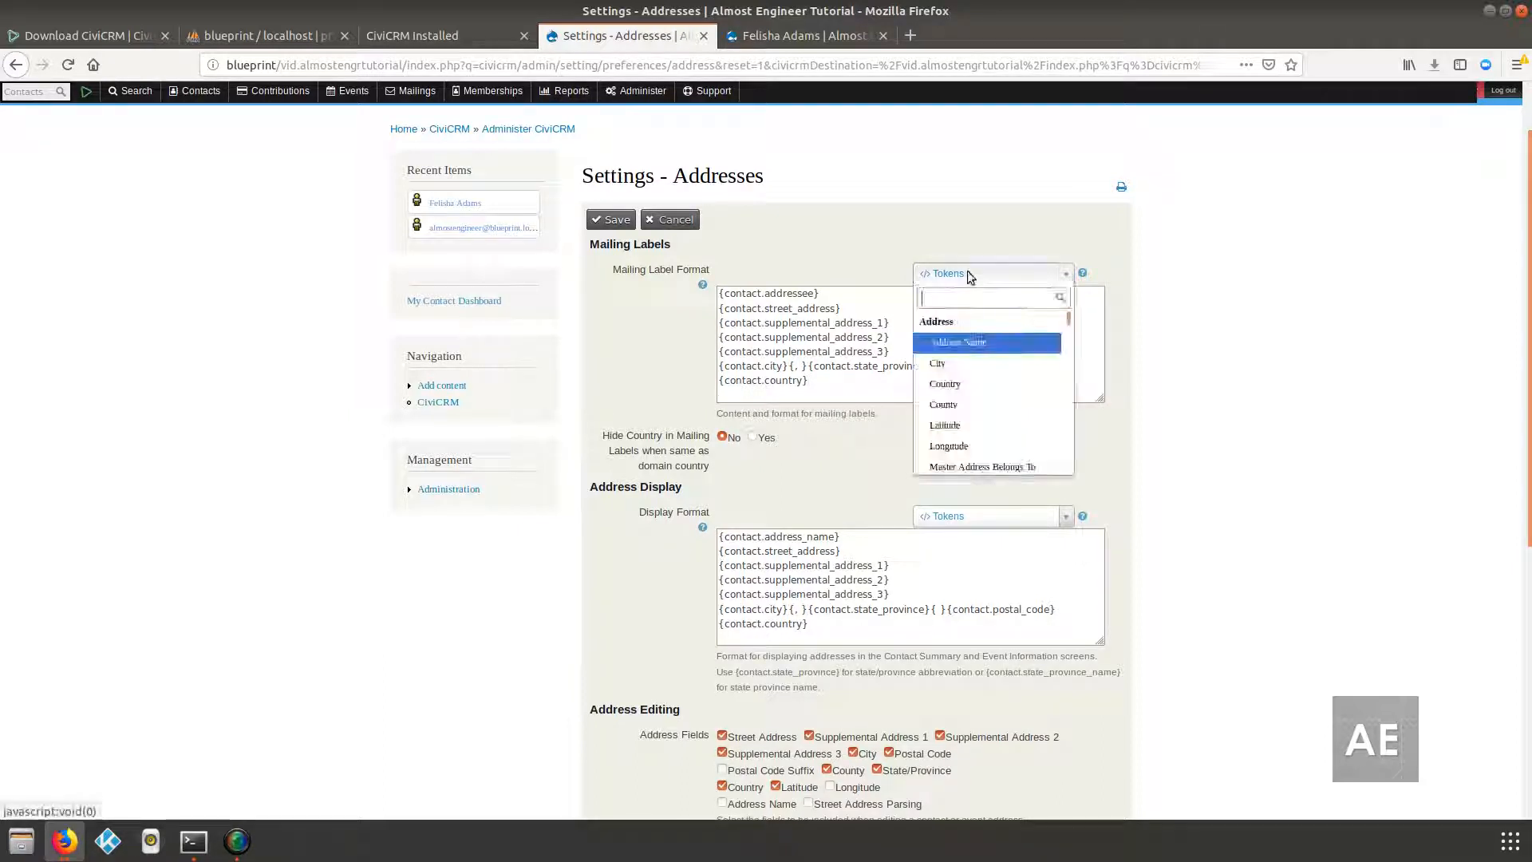
pyautogui.click(985, 385)
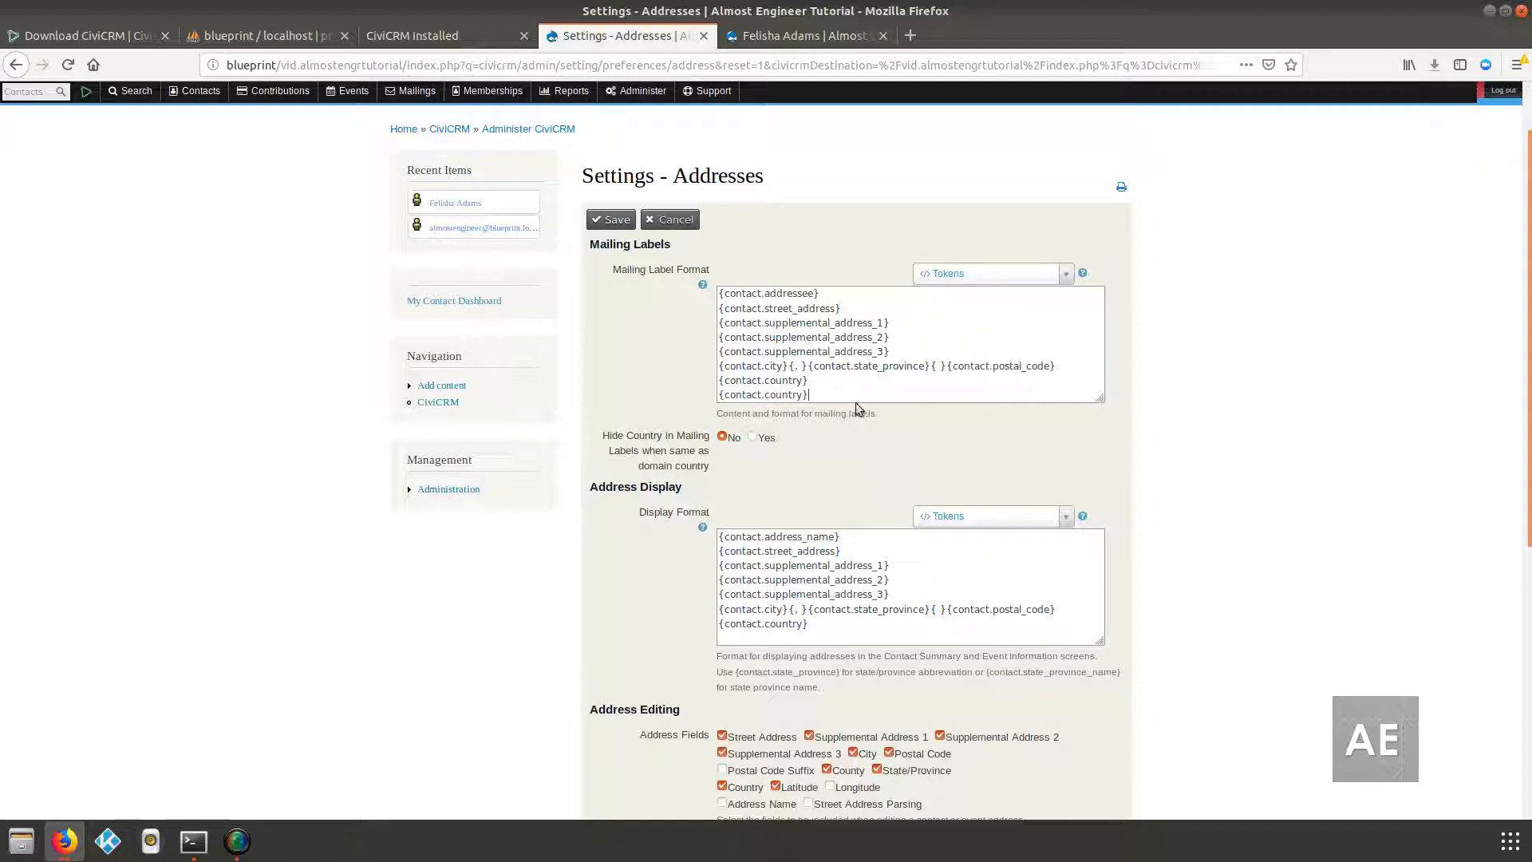
pyautogui.moveTo(813, 396); pyautogui.dragTo(713, 402)
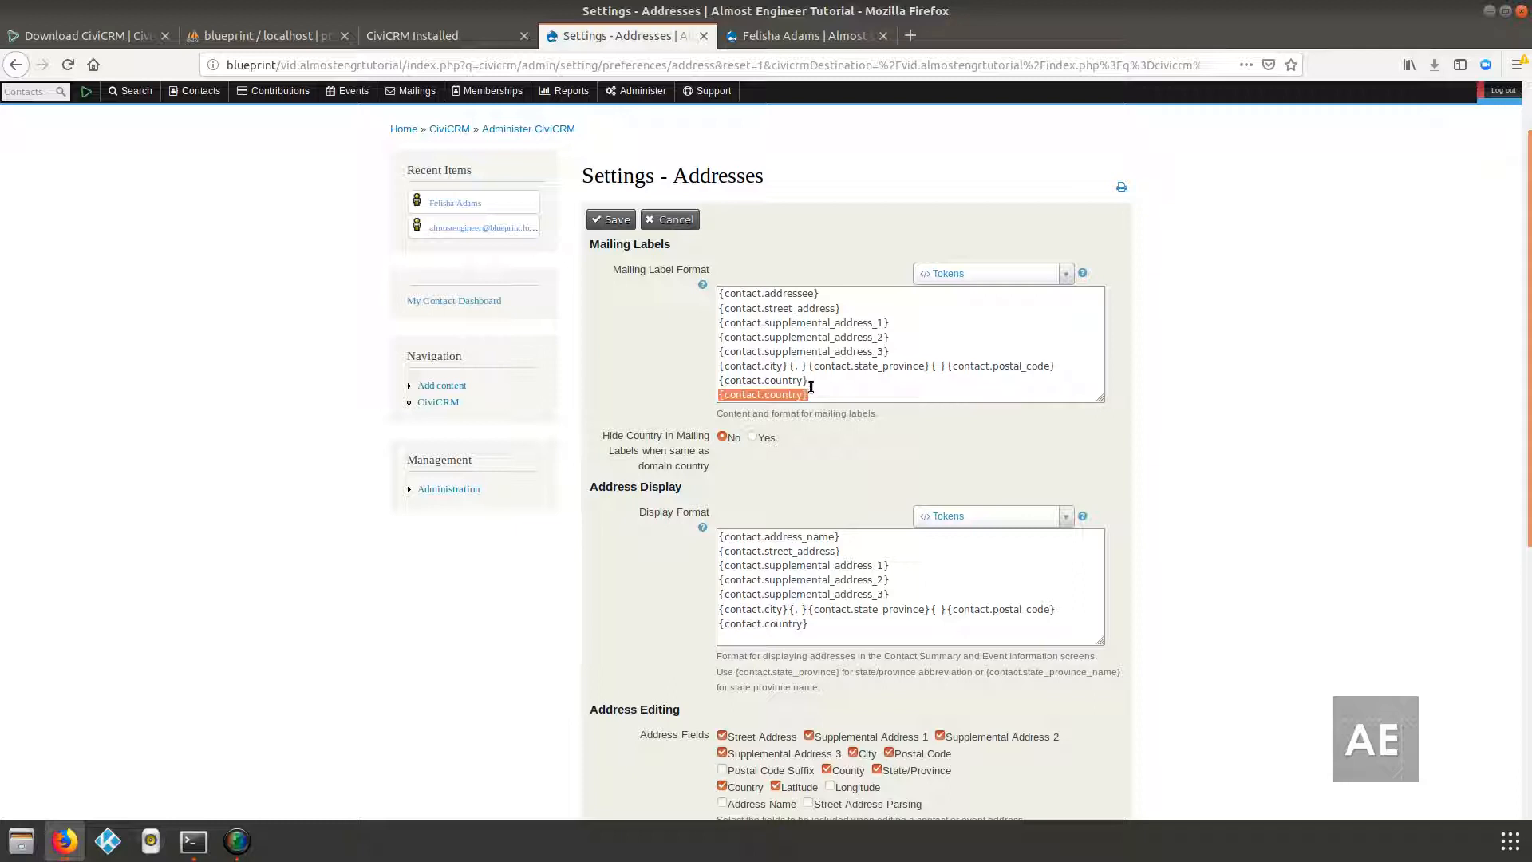
pyautogui.press('BackSpace')
# - Review the address Display Format and exclude Latitude from the address editing fields
pyautogui.scroll(-3, 810, 387)
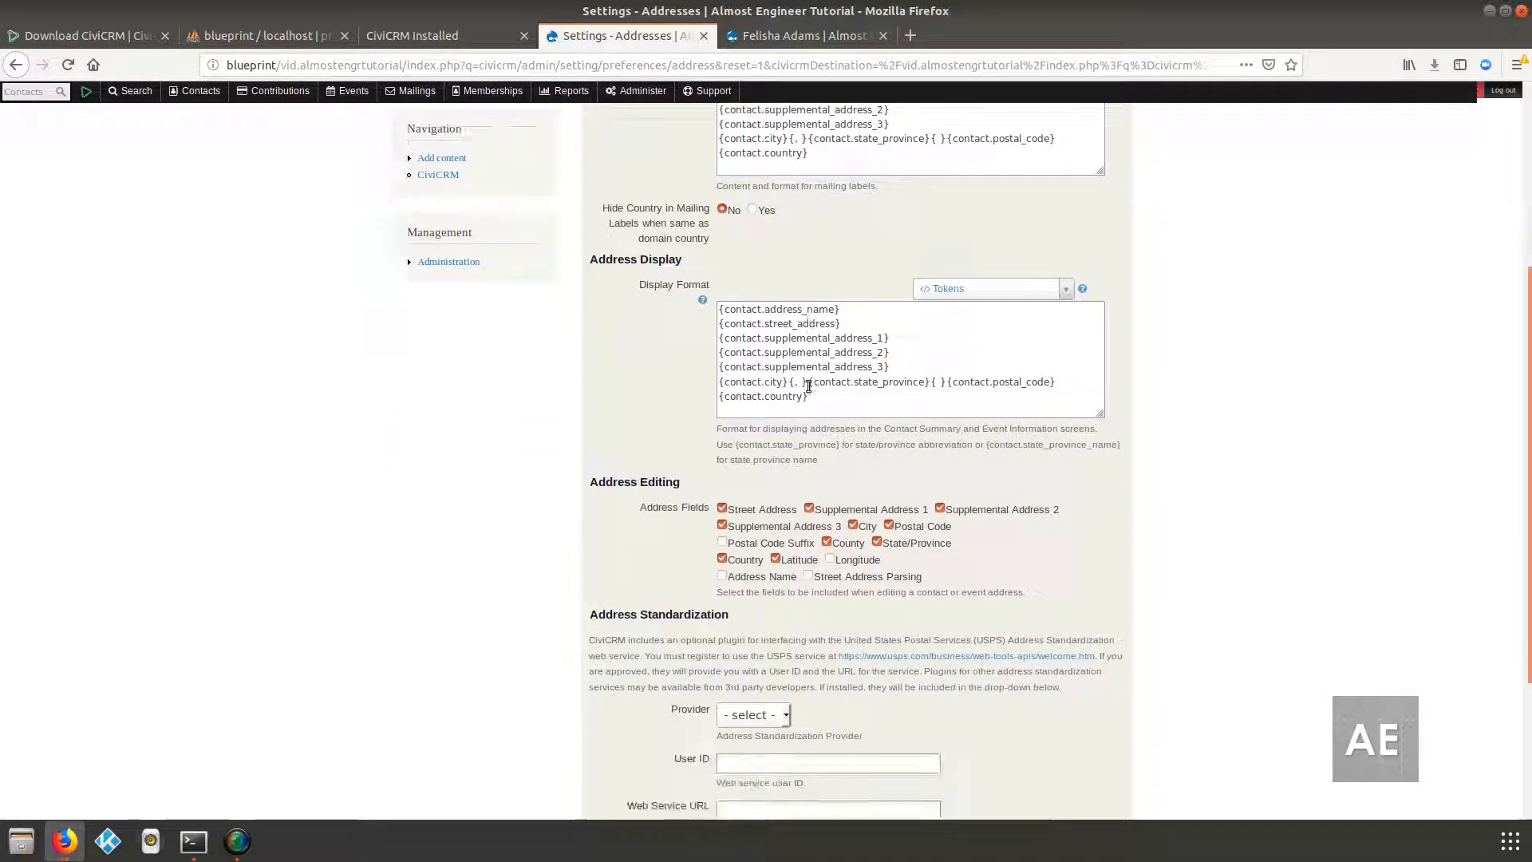
pyautogui.moveTo(832, 363); pyautogui.dragTo(841, 397)
pyautogui.scroll(-3, 840, 400)
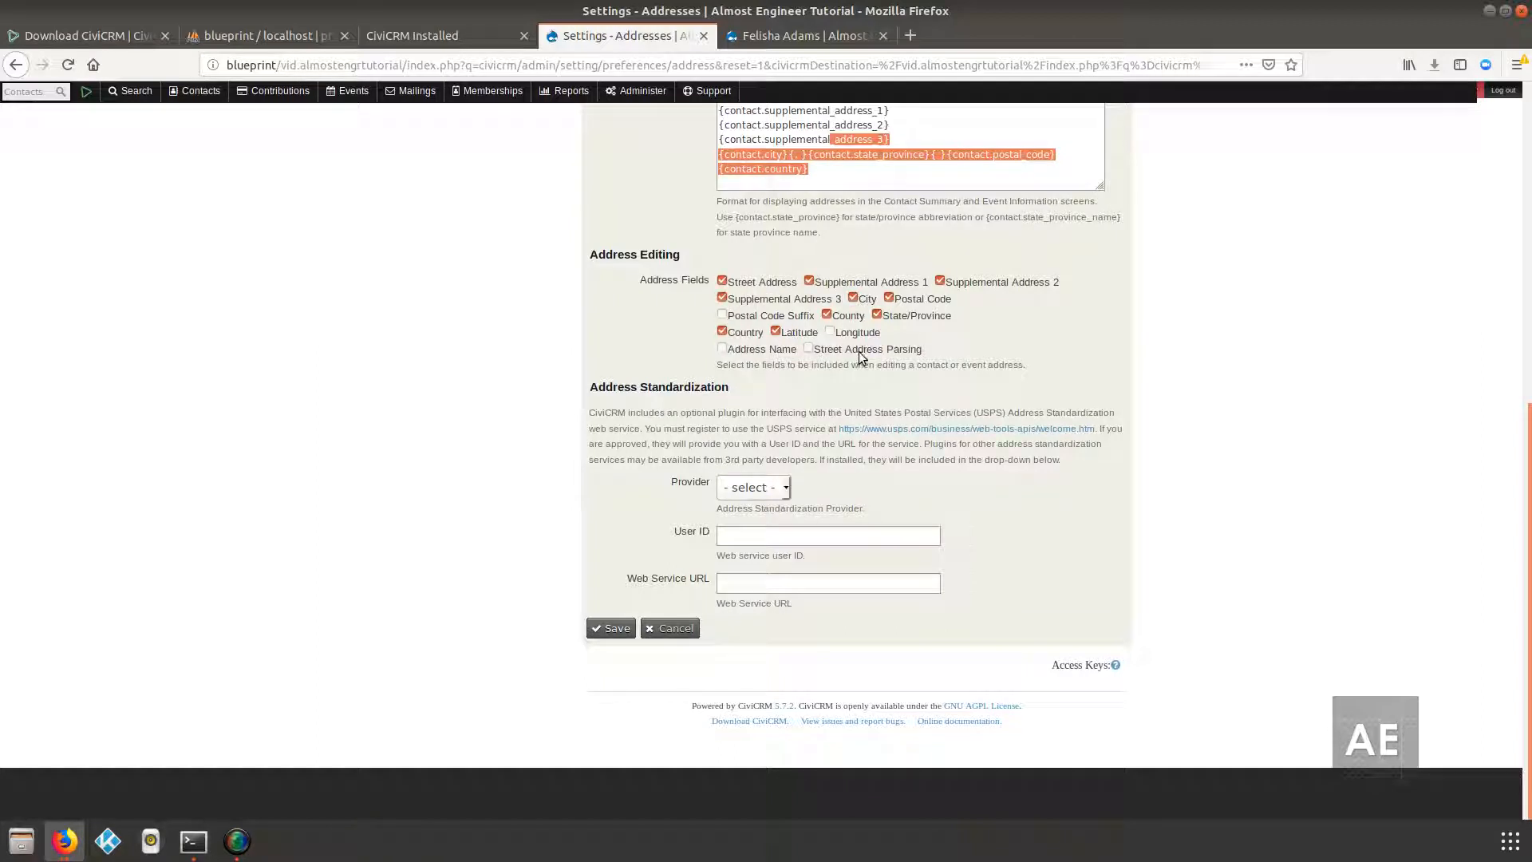
pyautogui.click(811, 336)
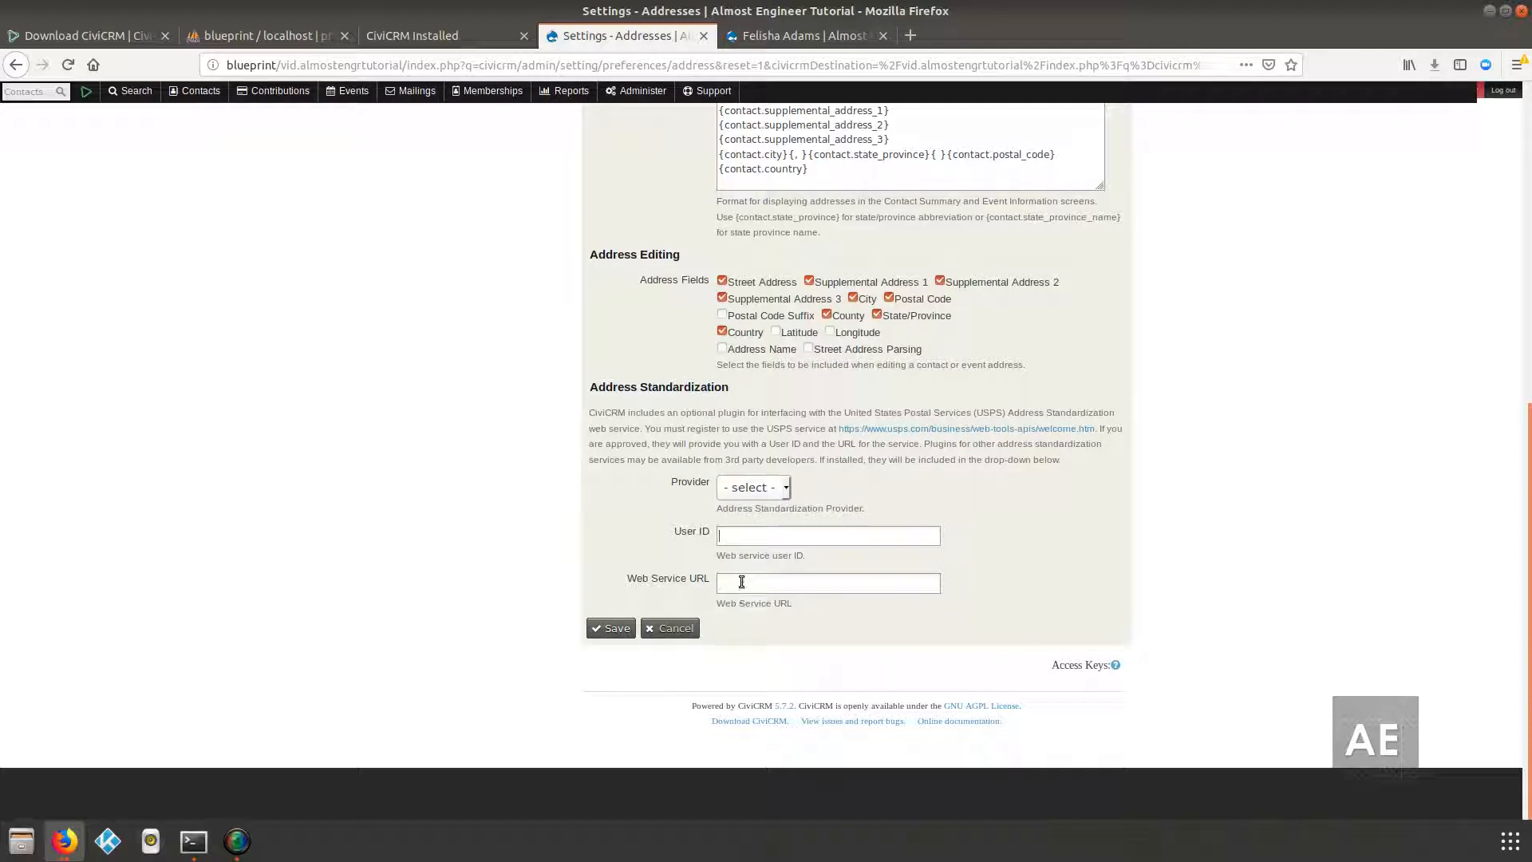
# - Check the available address standardization providers and save the address settings with no provider selected
pyautogui.click(767, 486)
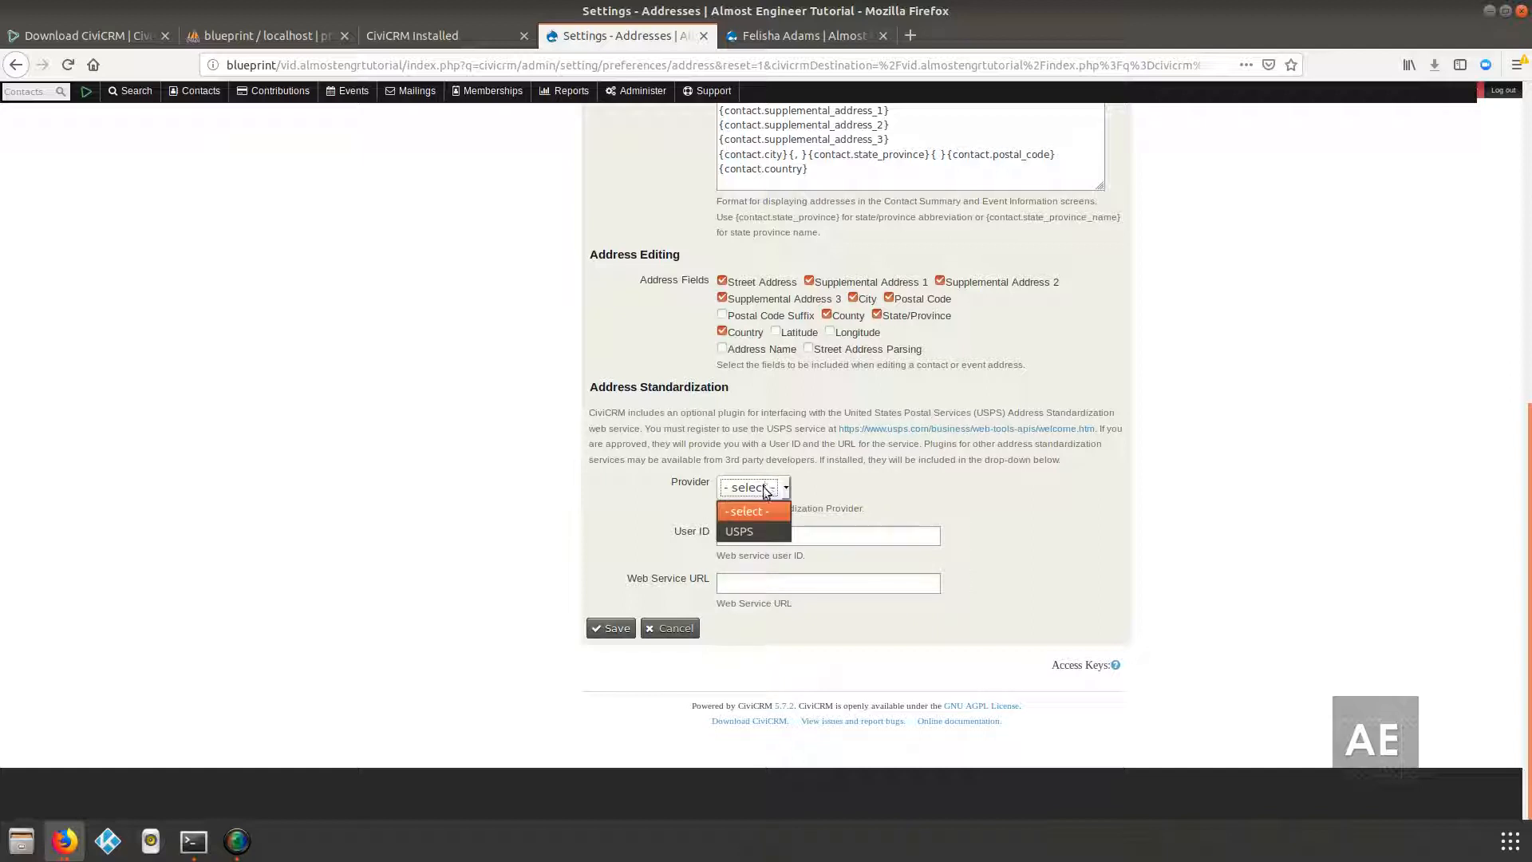
pyautogui.click(766, 490)
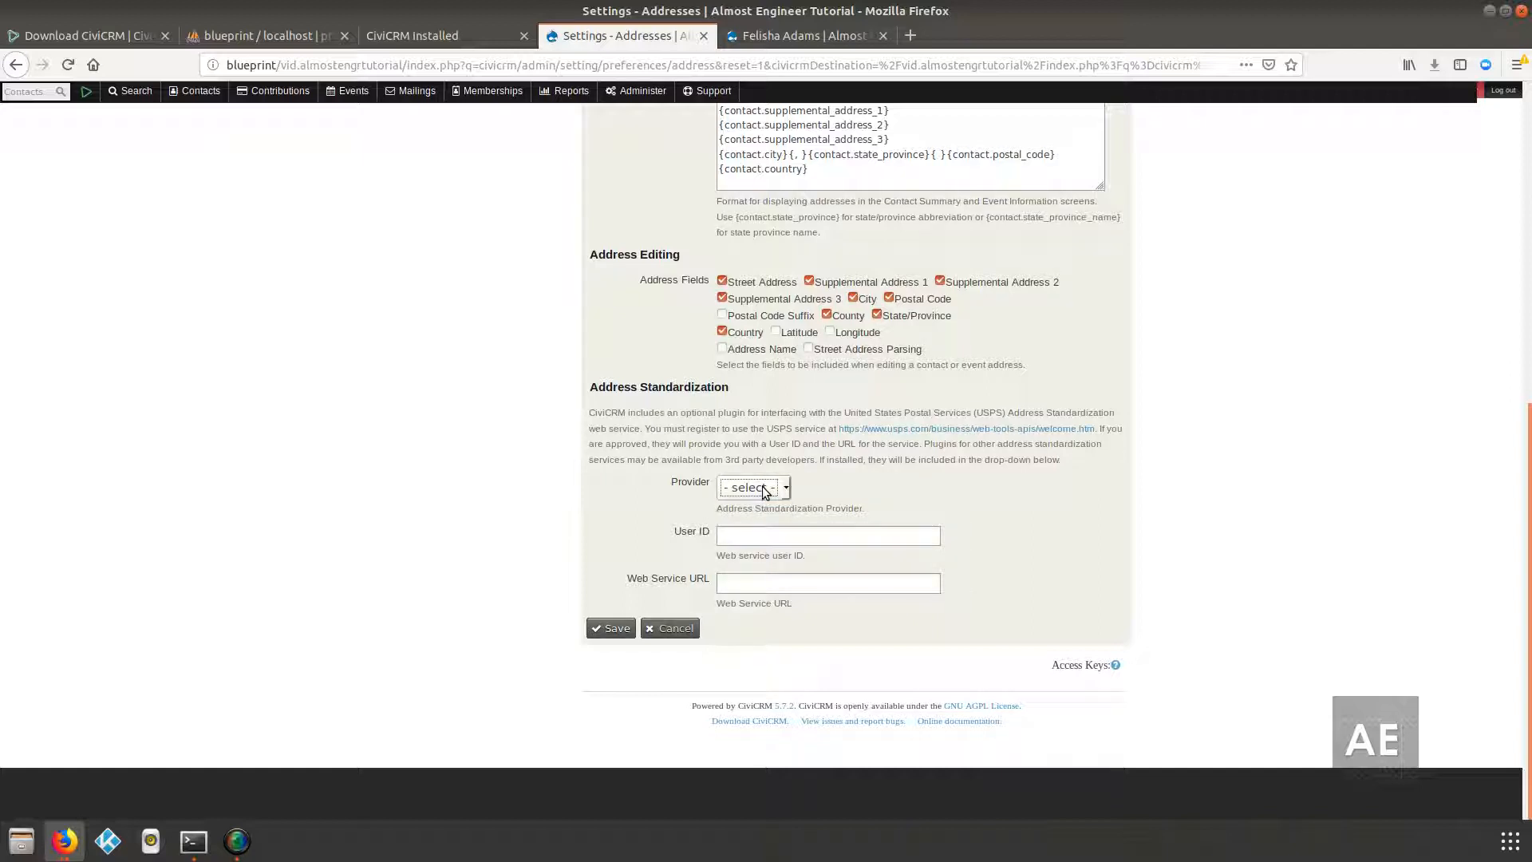
pyautogui.click(611, 629)
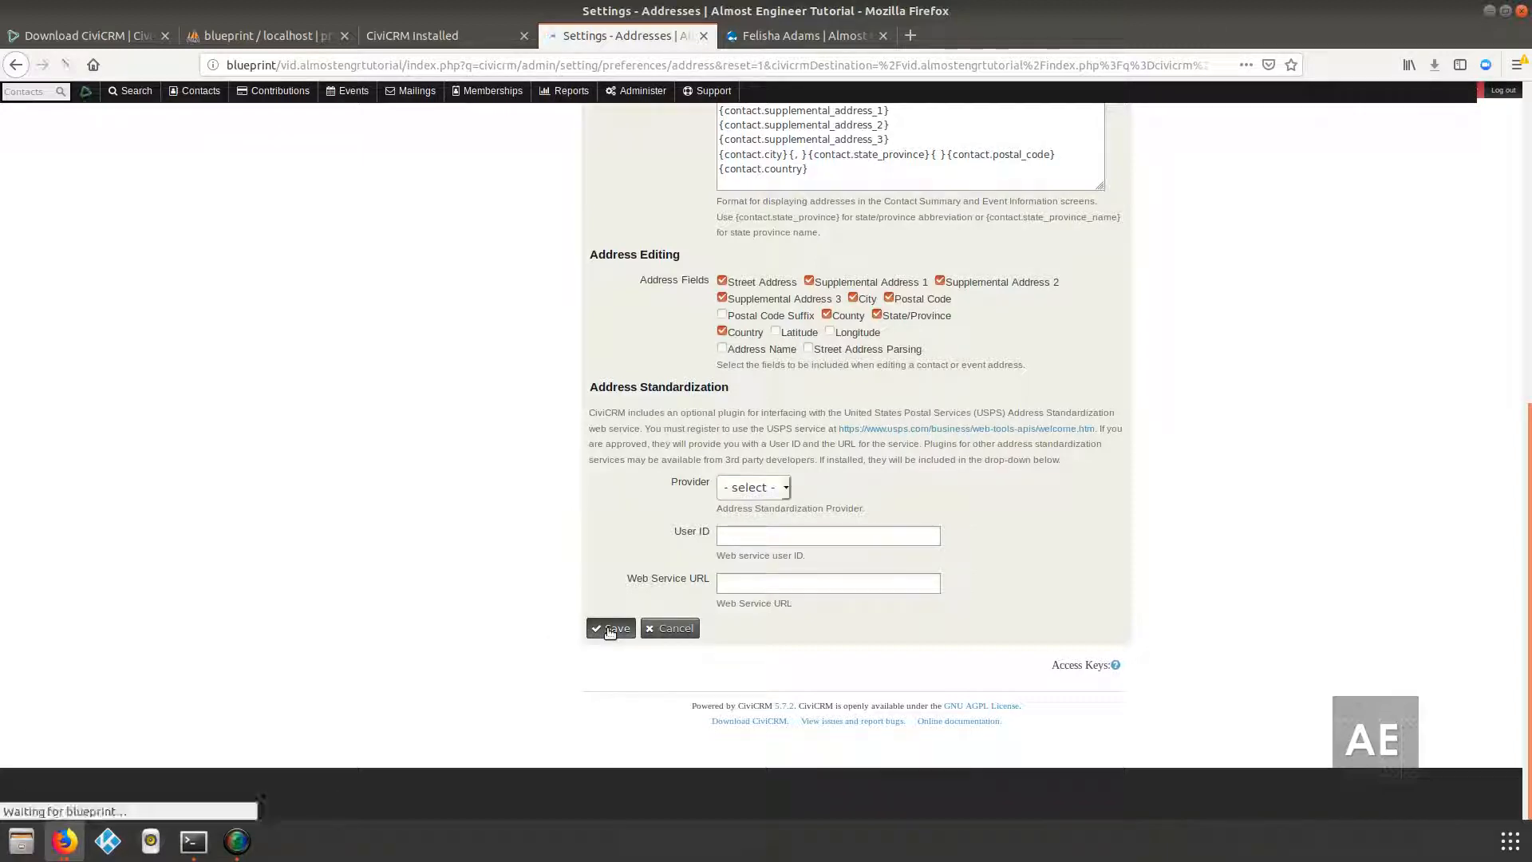
# - Open Mapping and Geocoding, save it without choosing any provider, and close the contact record's browser tab
pyautogui.scroll(-3, 701, 578)
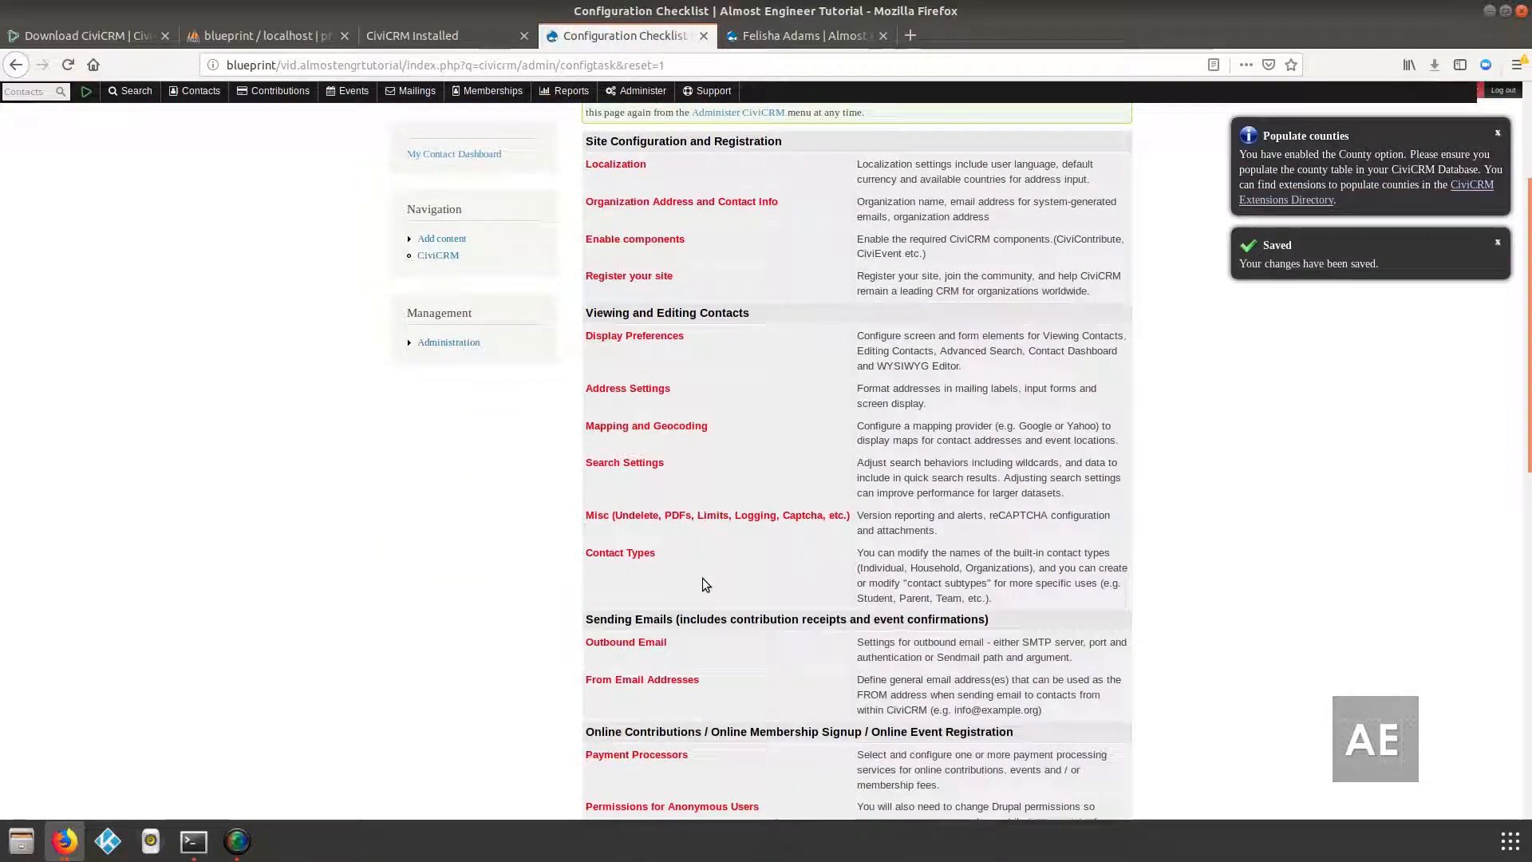
pyautogui.click(663, 429)
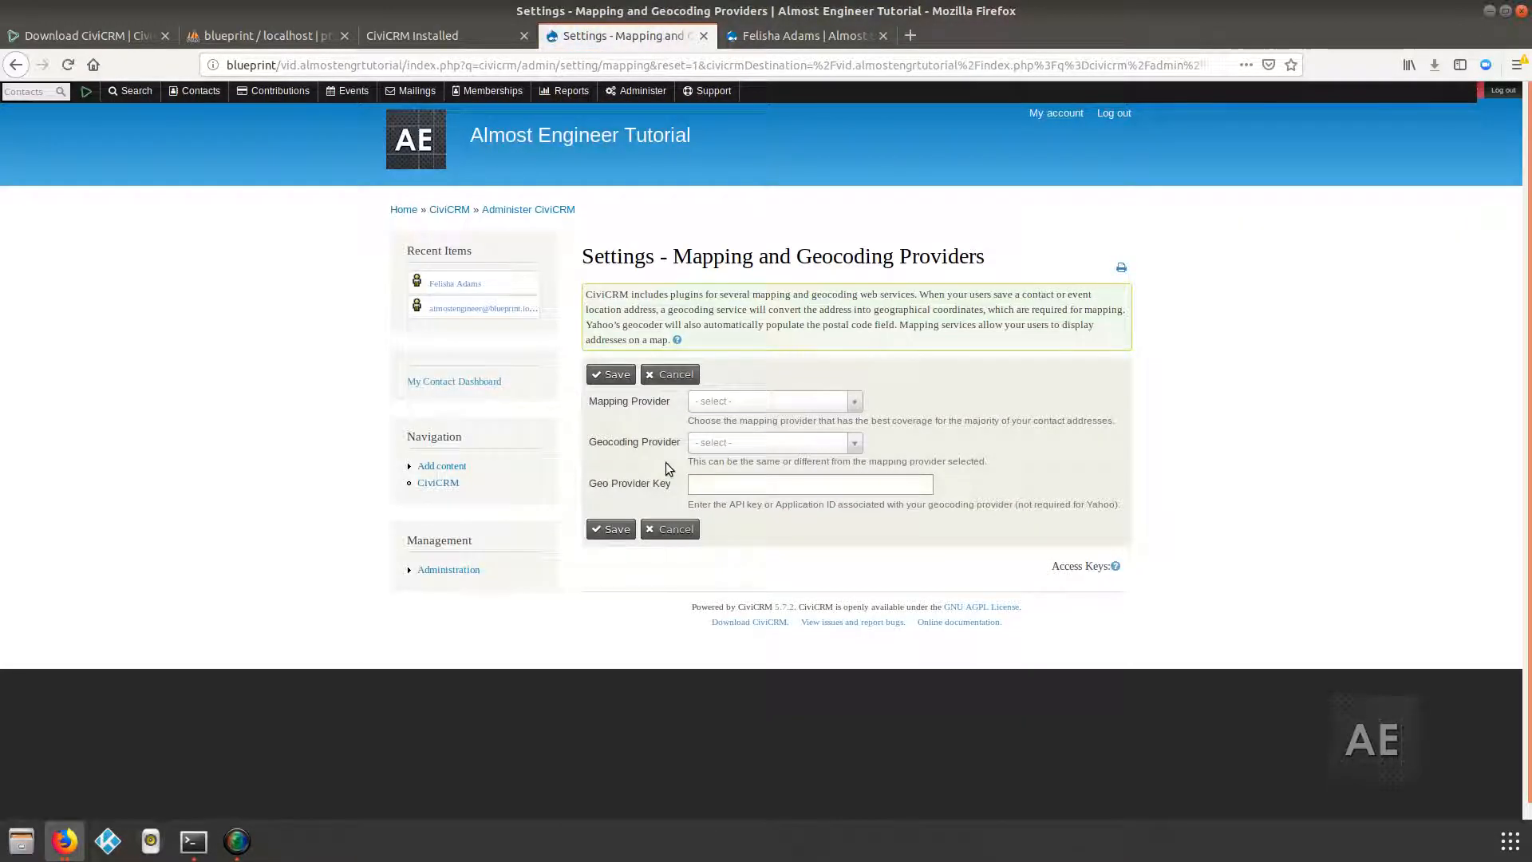
pyautogui.click(778, 400)
pyautogui.click(778, 399)
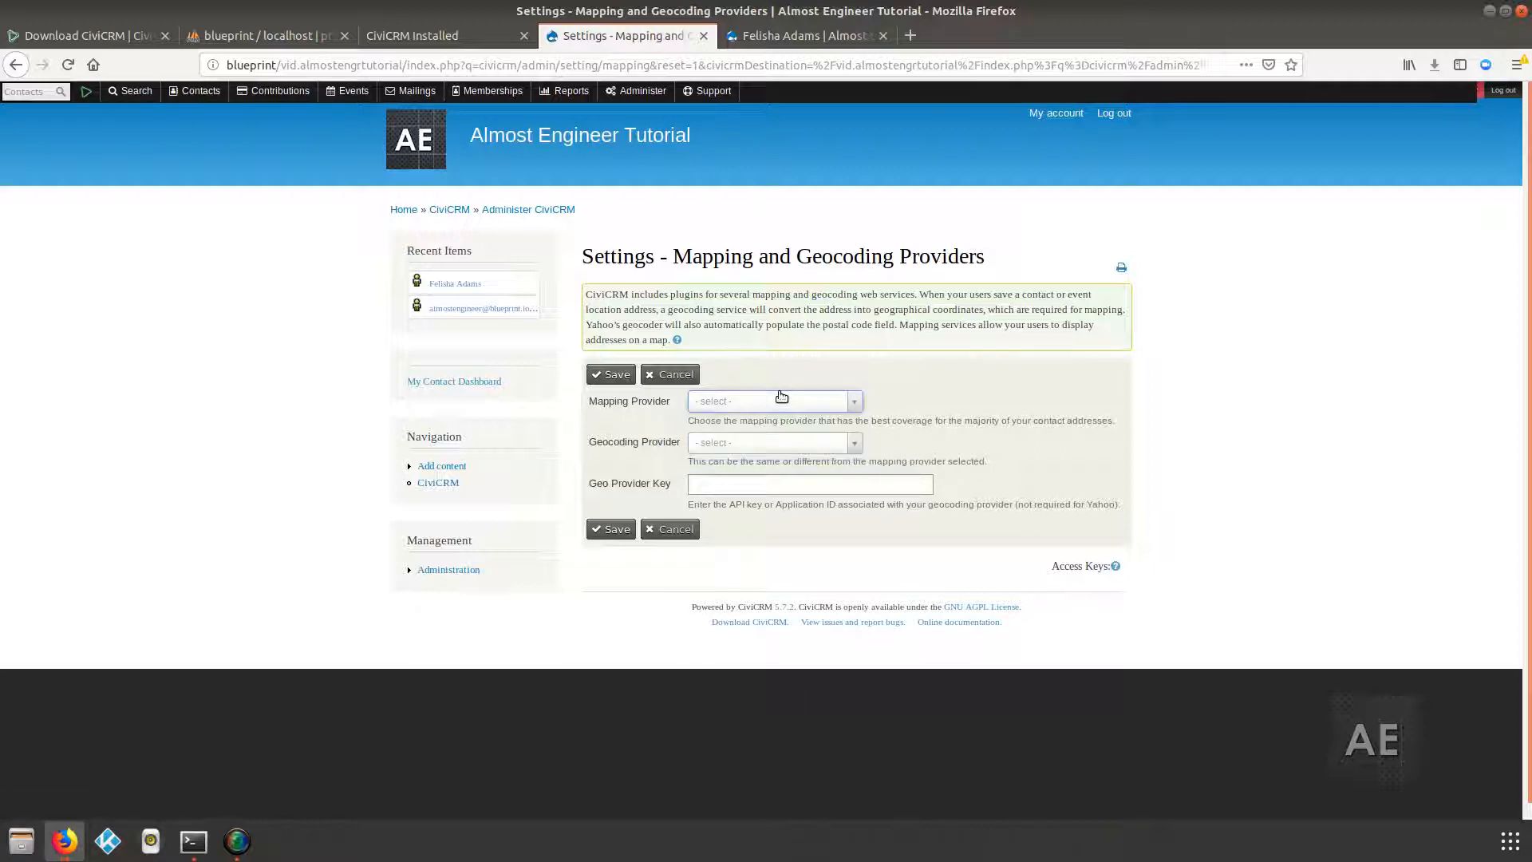
pyautogui.click(615, 375)
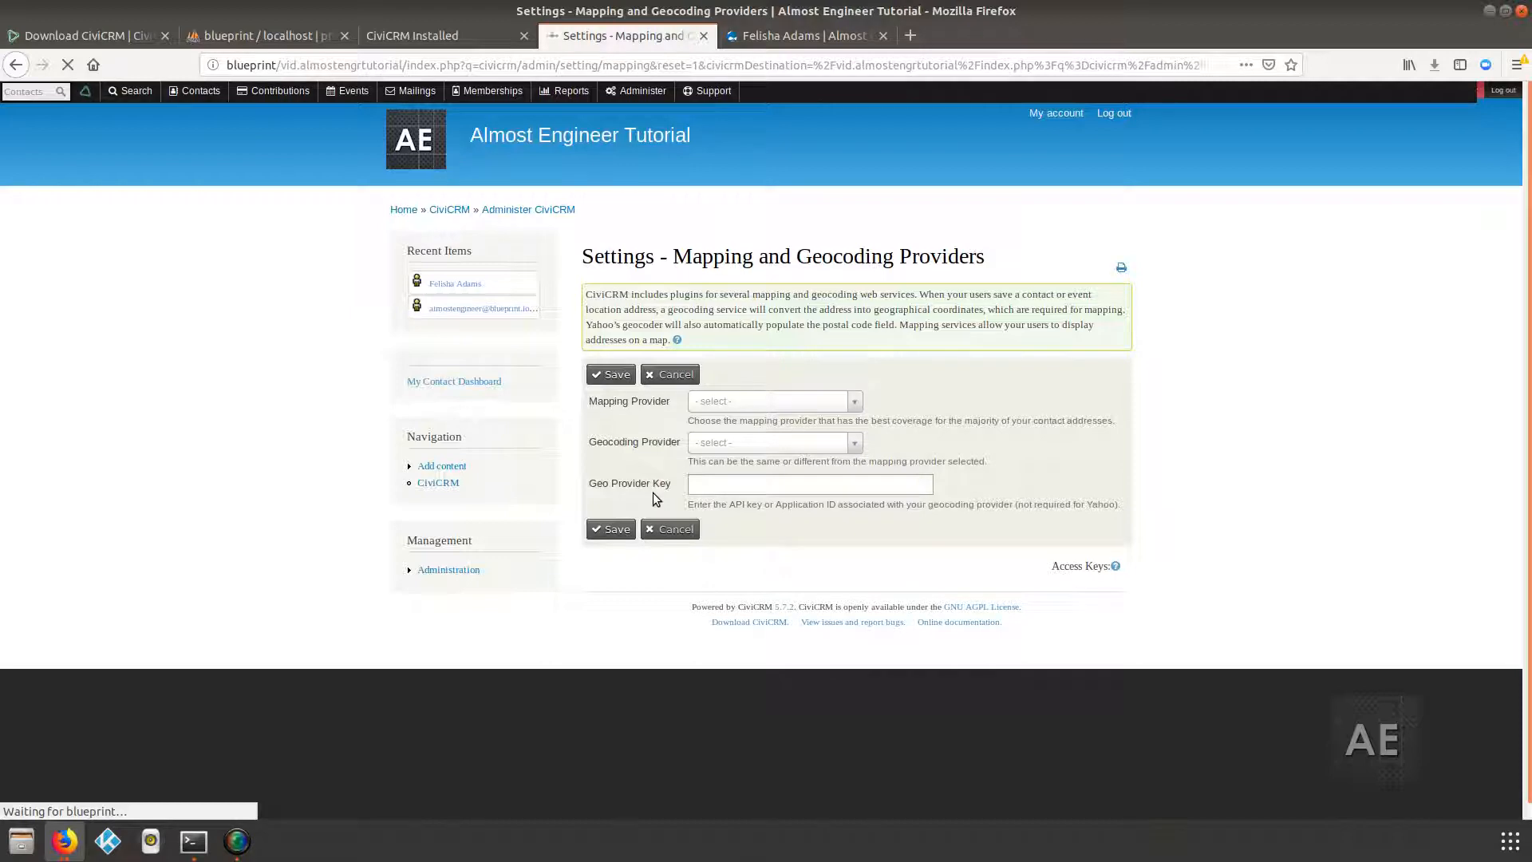
pyautogui.click(882, 35)
# - Open Search Settings, review the options from Automatic Wildcard to InnoDB Full Text Search, and save the search preferences
pyautogui.scroll(-1, 811, 475)
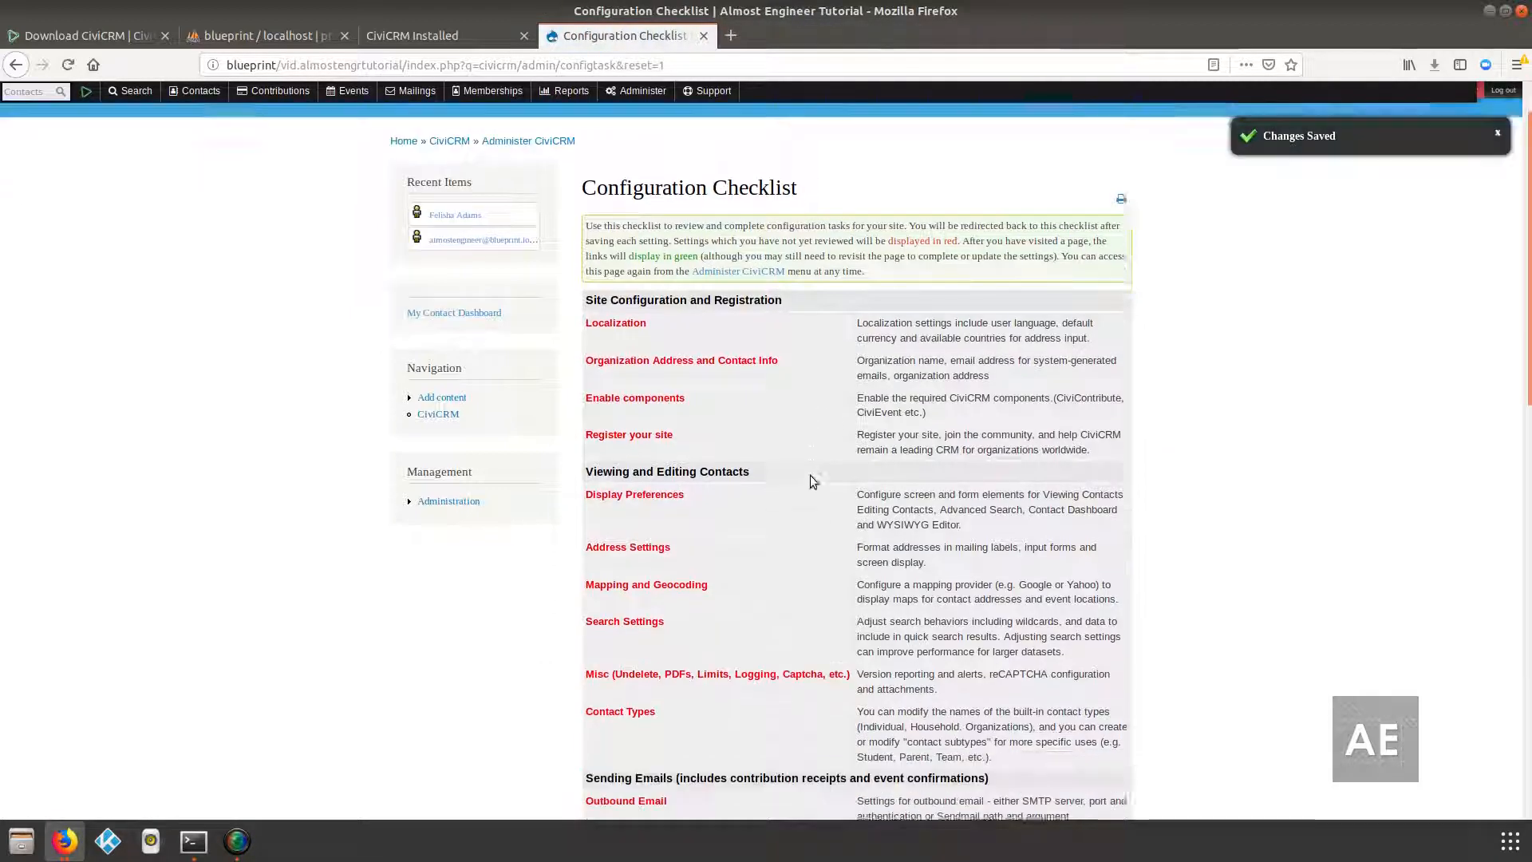
pyautogui.scroll(-3, 810, 475)
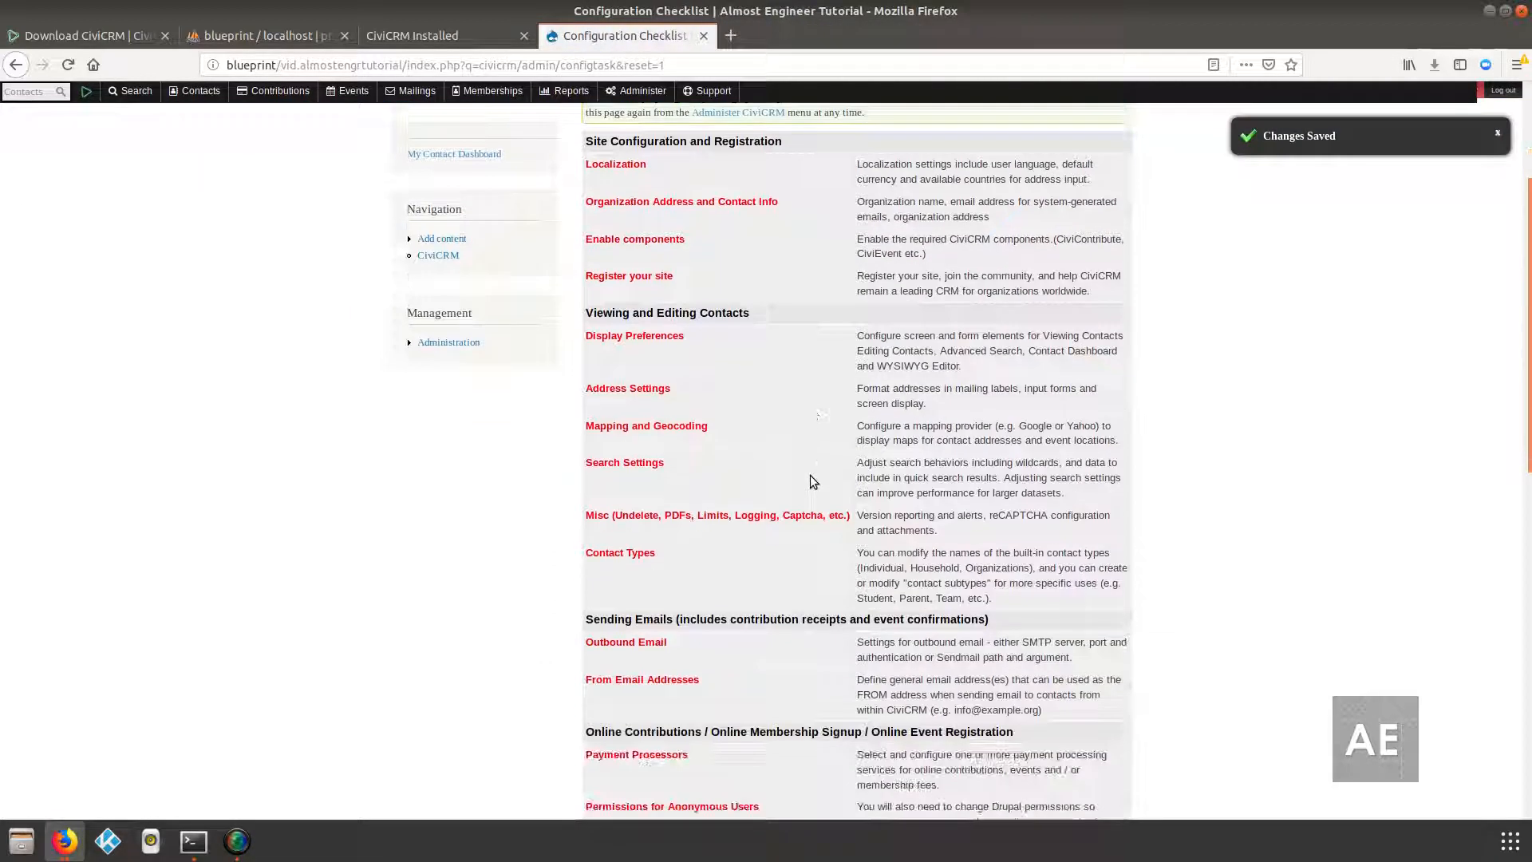
pyautogui.click(628, 463)
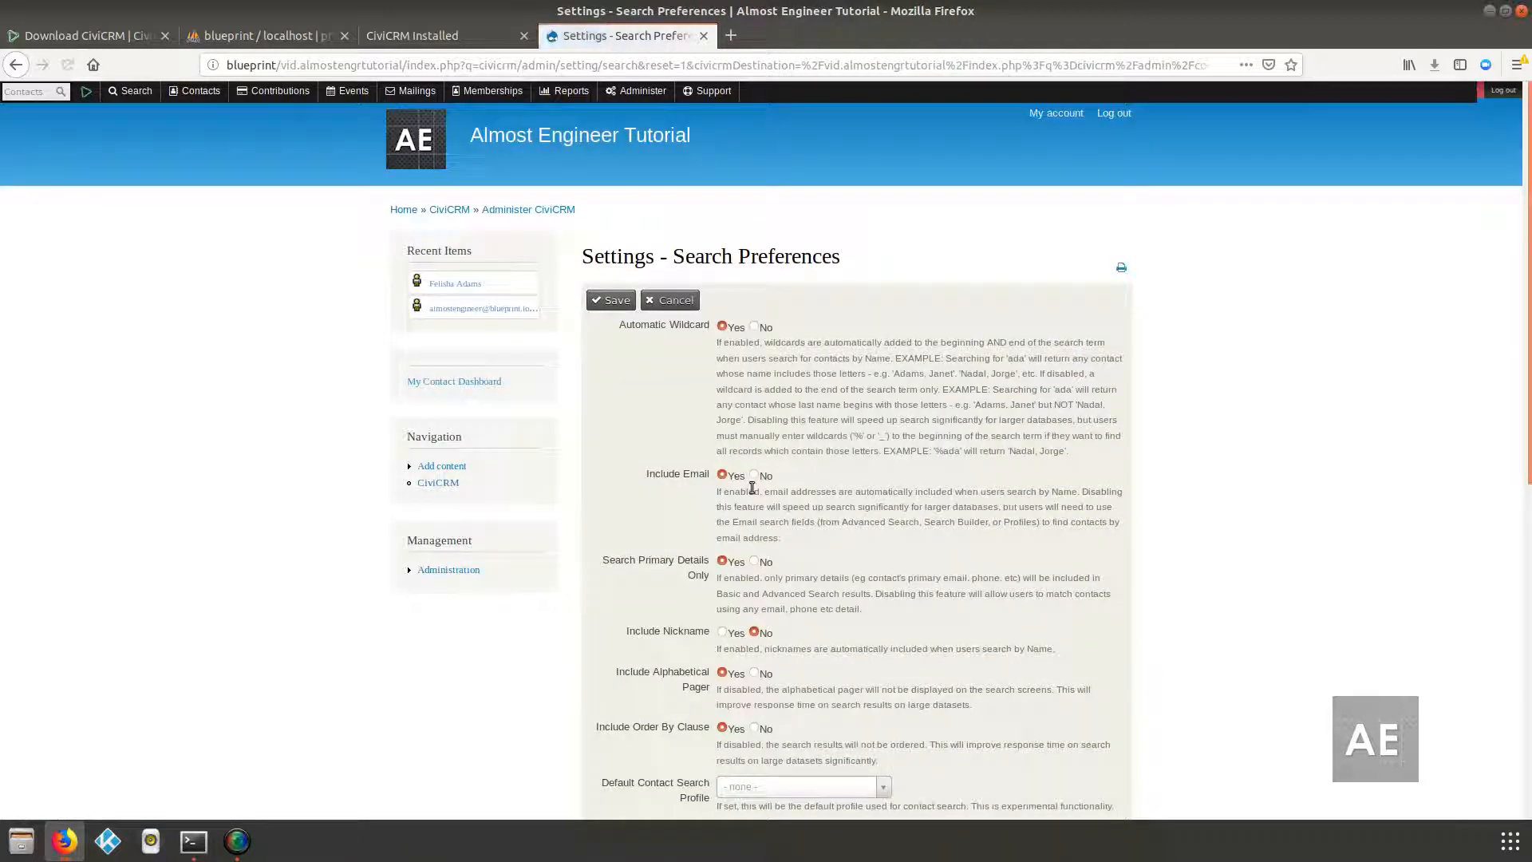
pyautogui.scroll(-2, 751, 487)
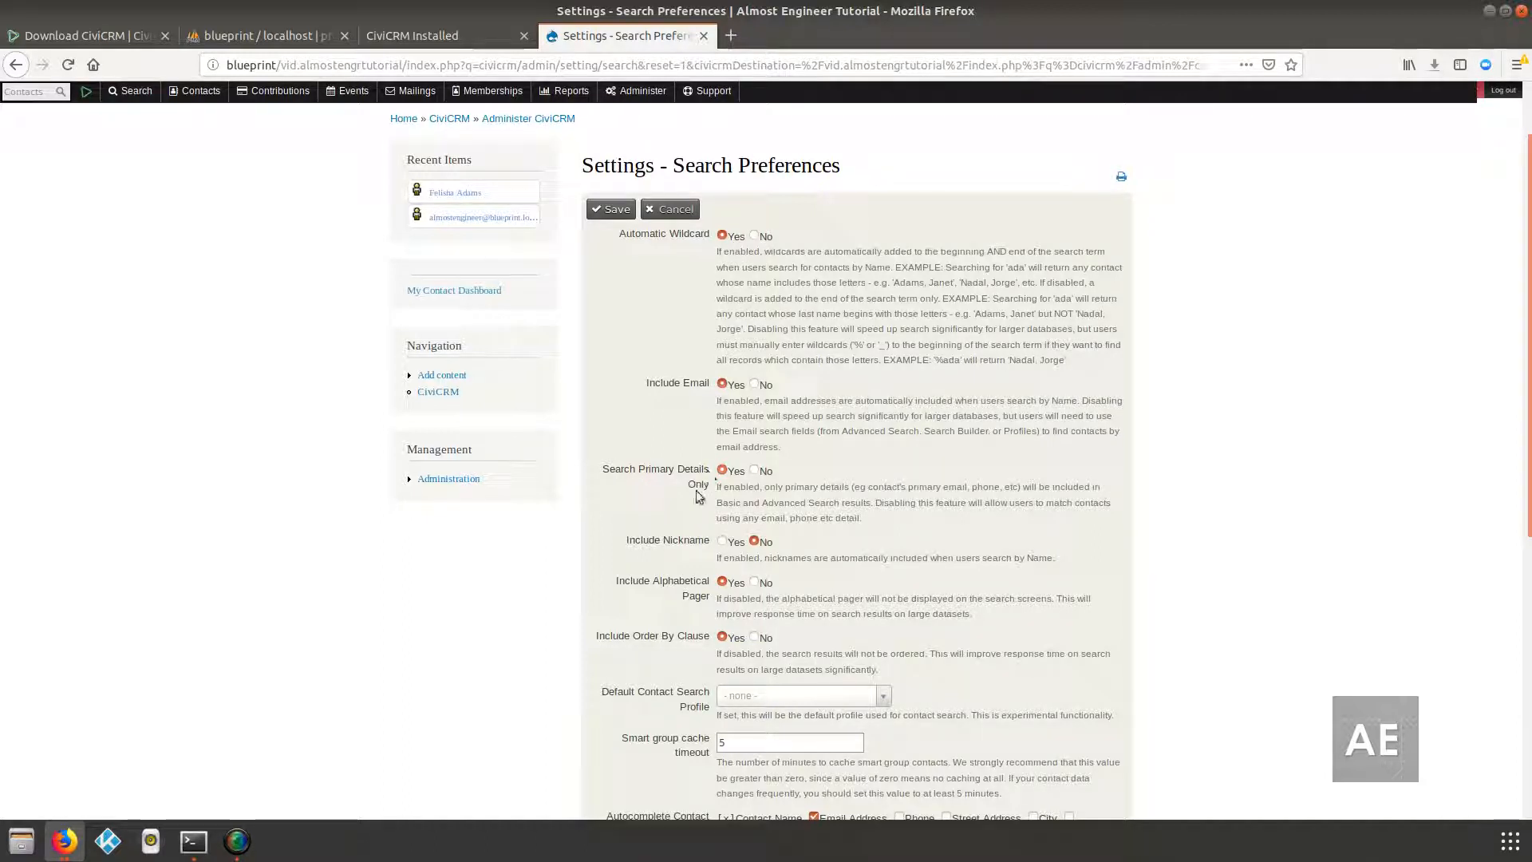
pyautogui.scroll(-3, 772, 505)
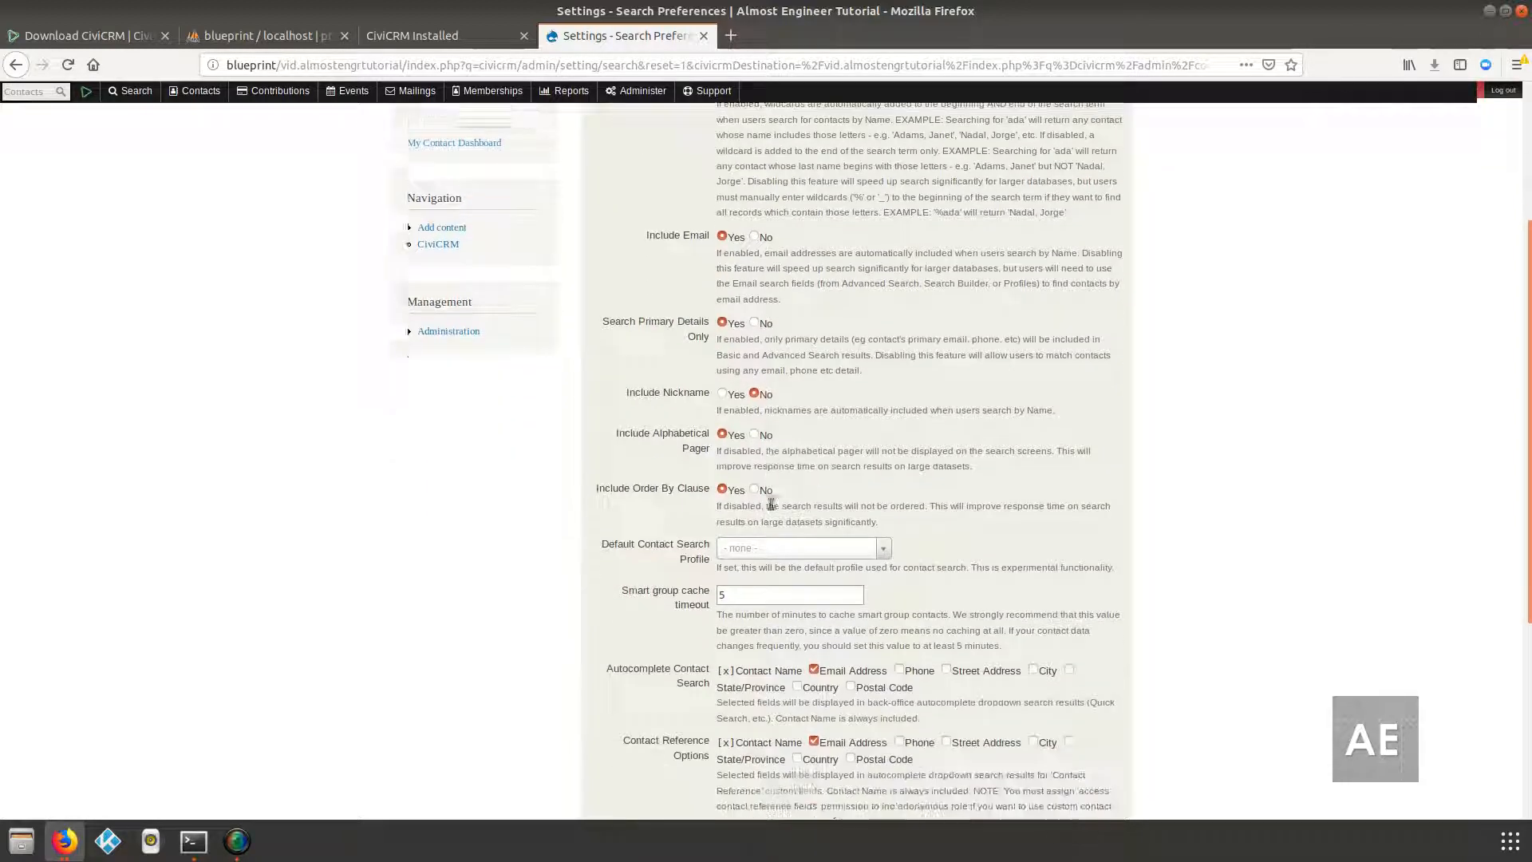
pyautogui.scroll(-3, 744, 439)
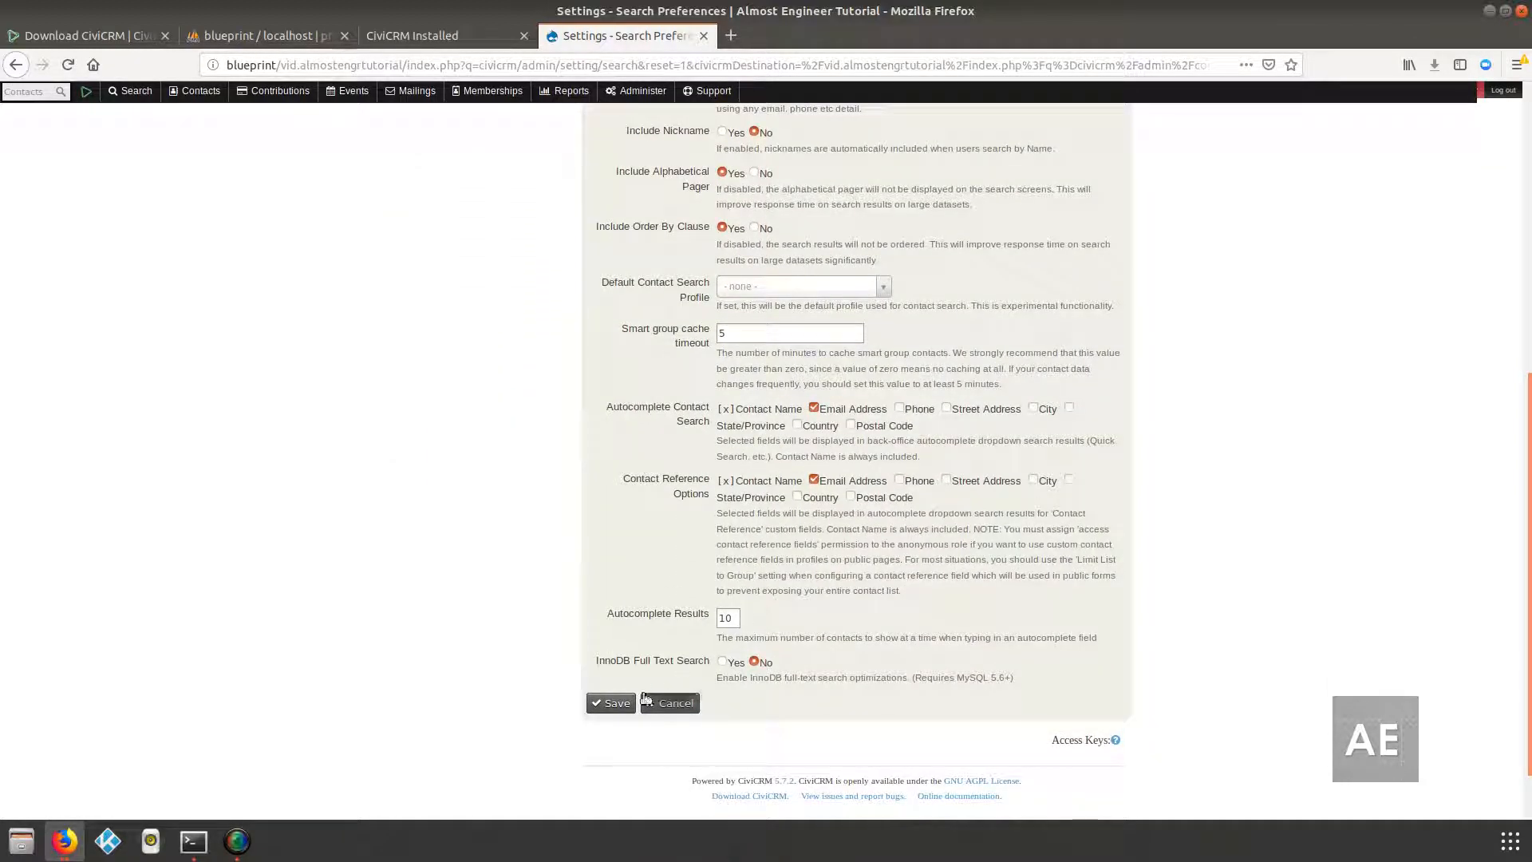
pyautogui.click(618, 704)
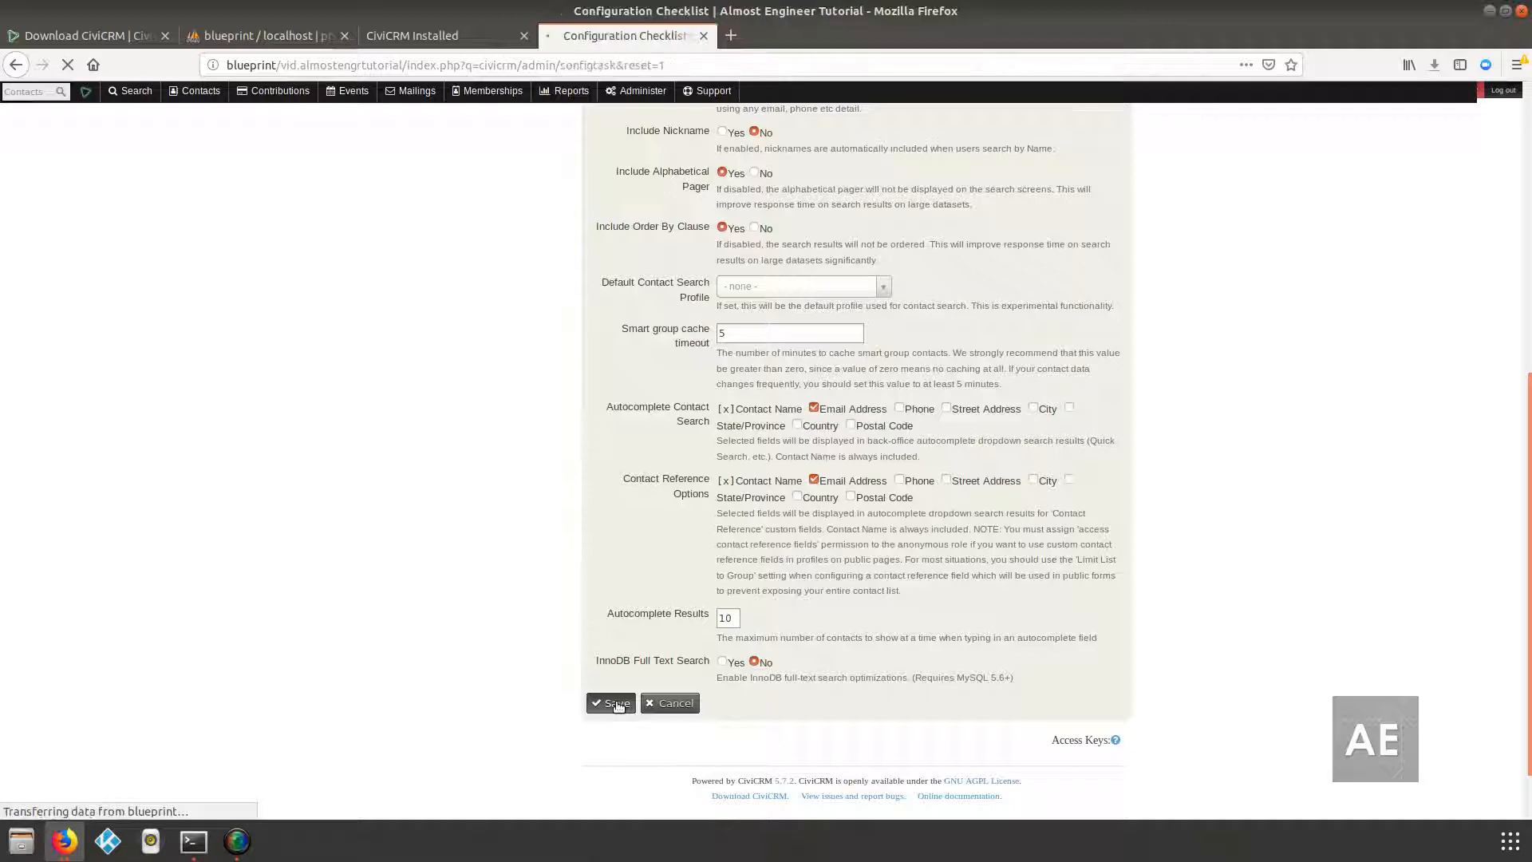
# - Open the Misc (Undelete, PDFs, Limits, Logging, Captcha, etc.) settings and review the options from Checksum Lifespan to Force reCAPTCHA on Contribution pages
pyautogui.scroll(-1, 619, 709)
pyautogui.scroll(-8, 618, 708)
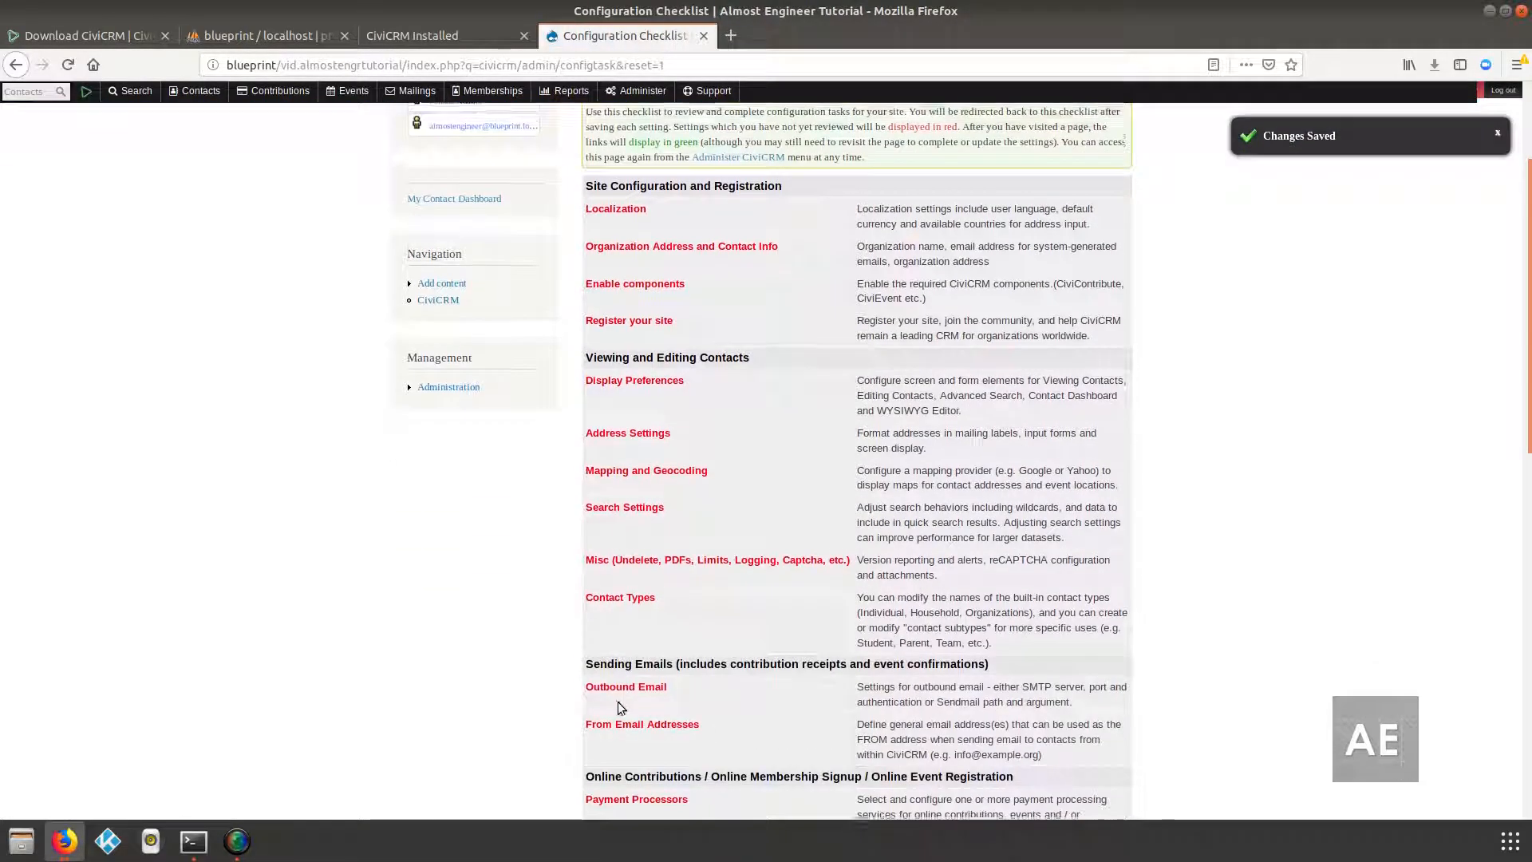
pyautogui.click(760, 380)
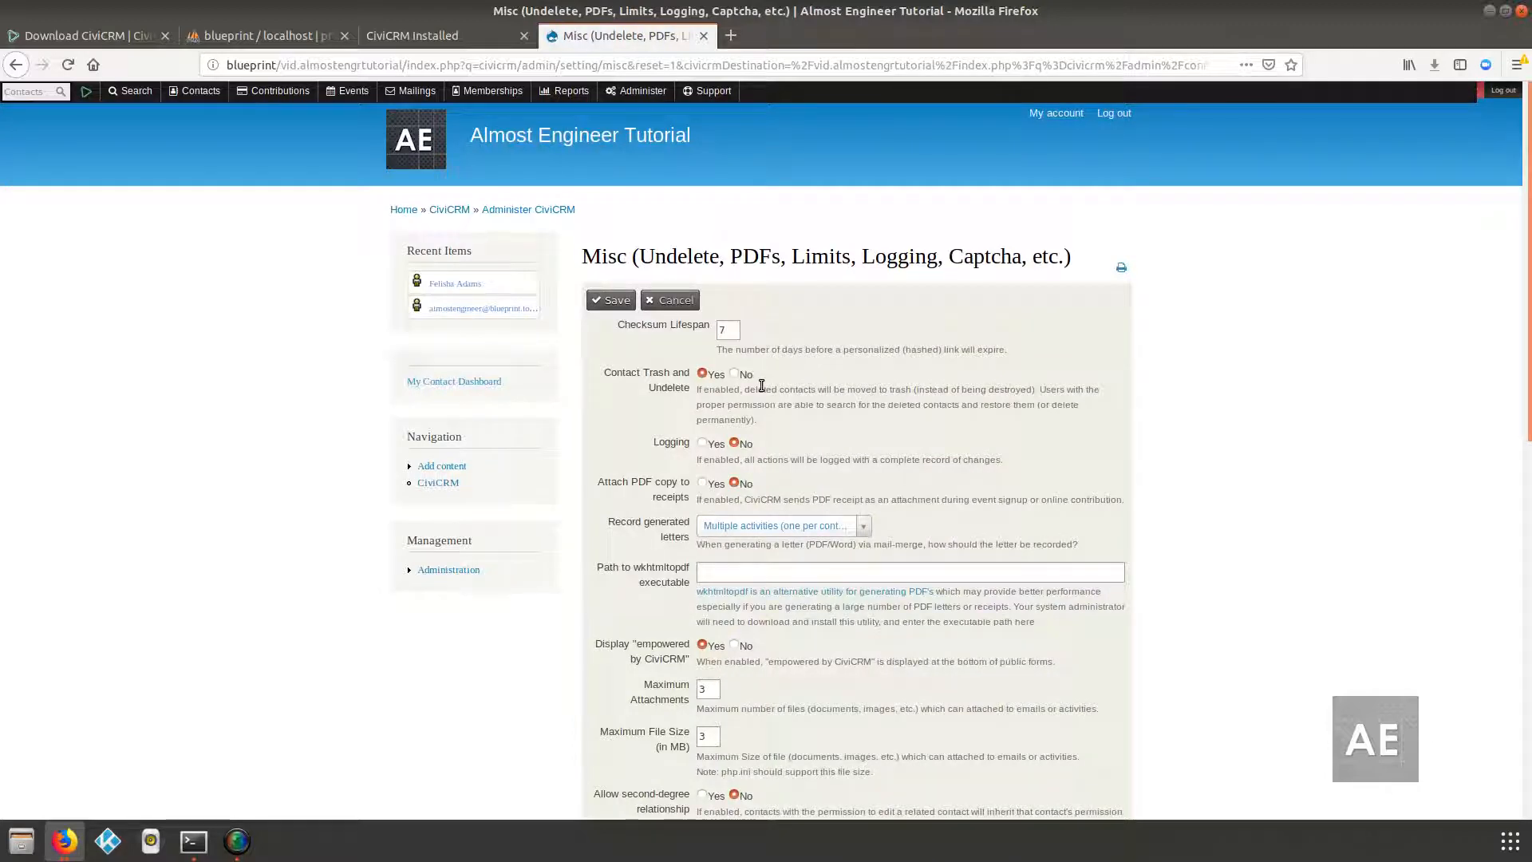
pyautogui.scroll(-2, 762, 386)
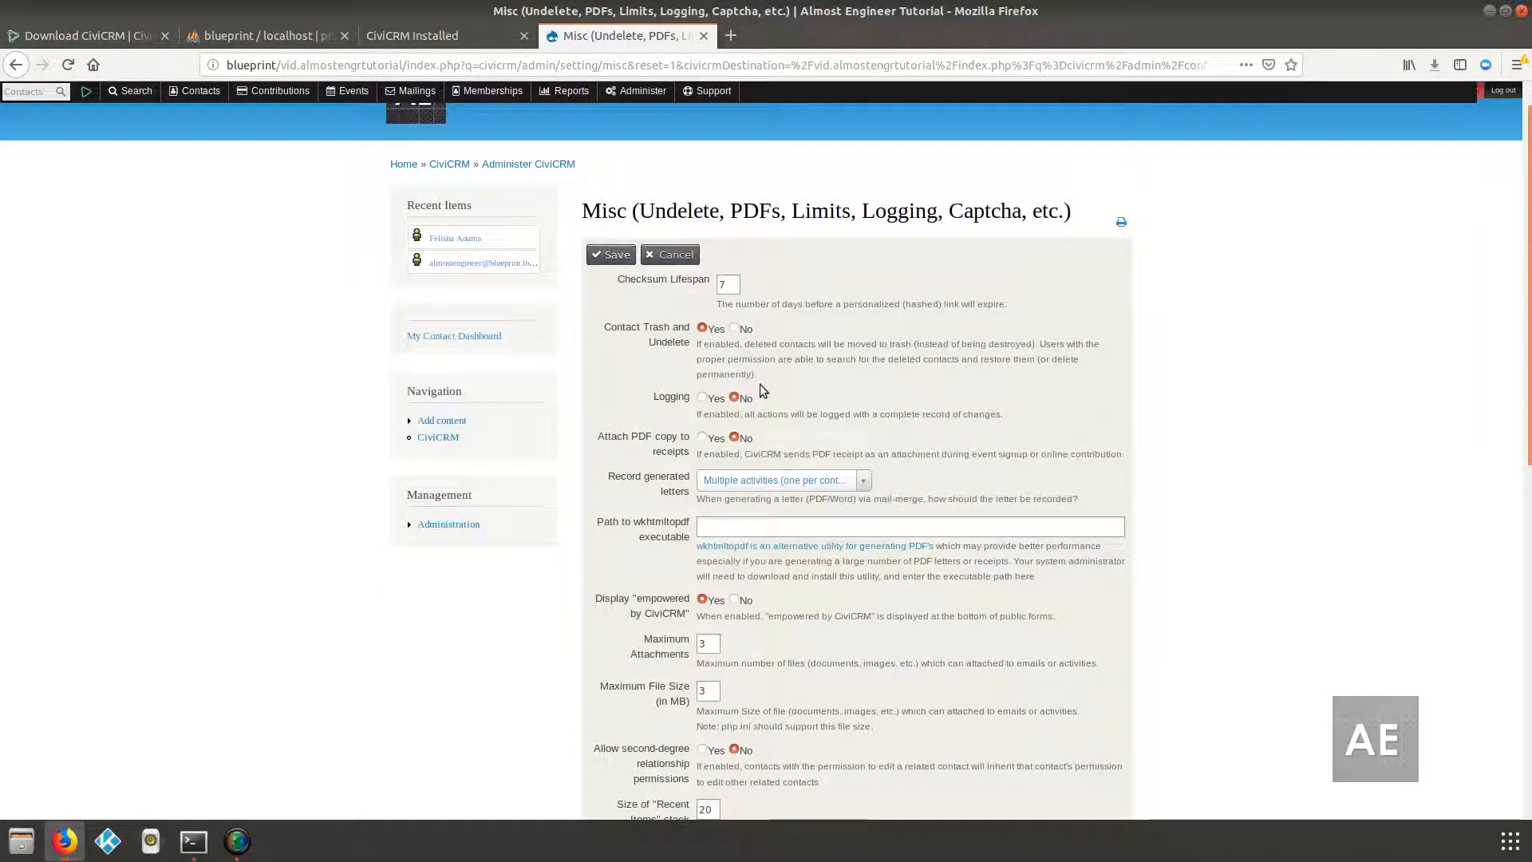
pyautogui.scroll(-2, 760, 390)
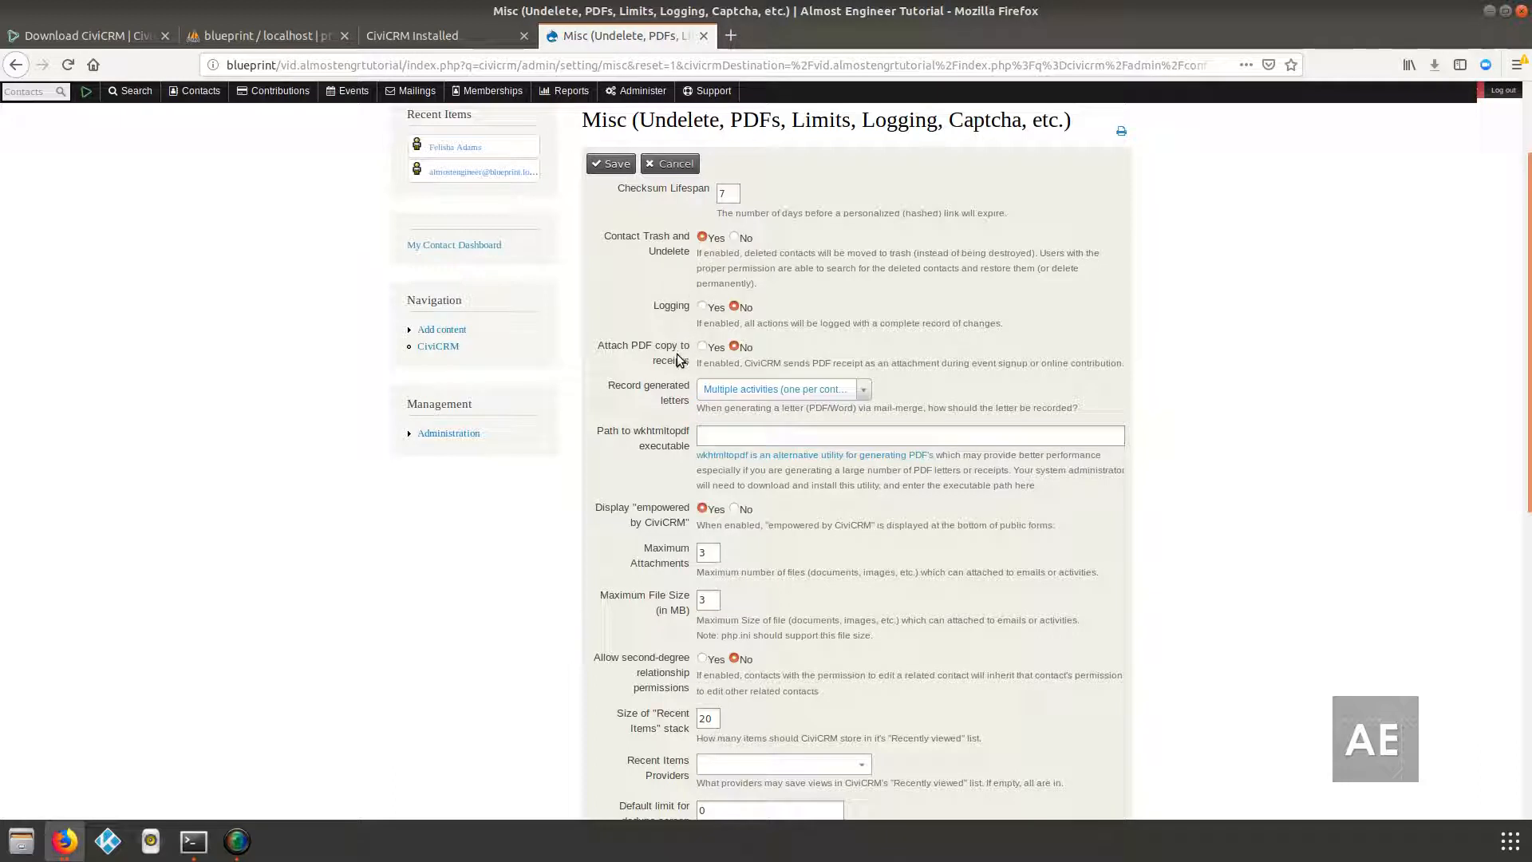
pyautogui.scroll(-3, 671, 379)
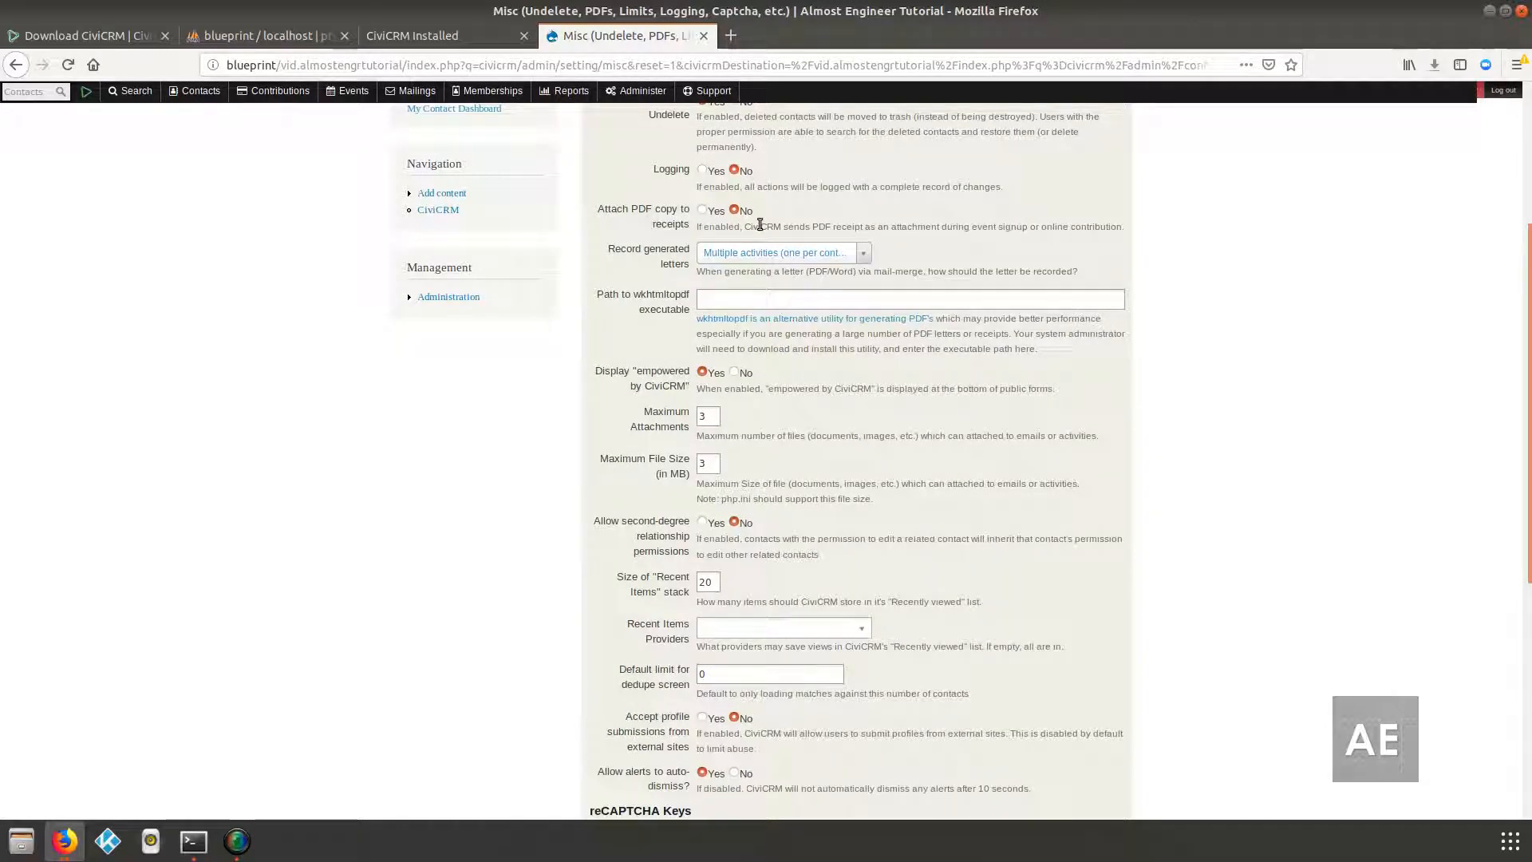
pyautogui.scroll(-4, 690, 320)
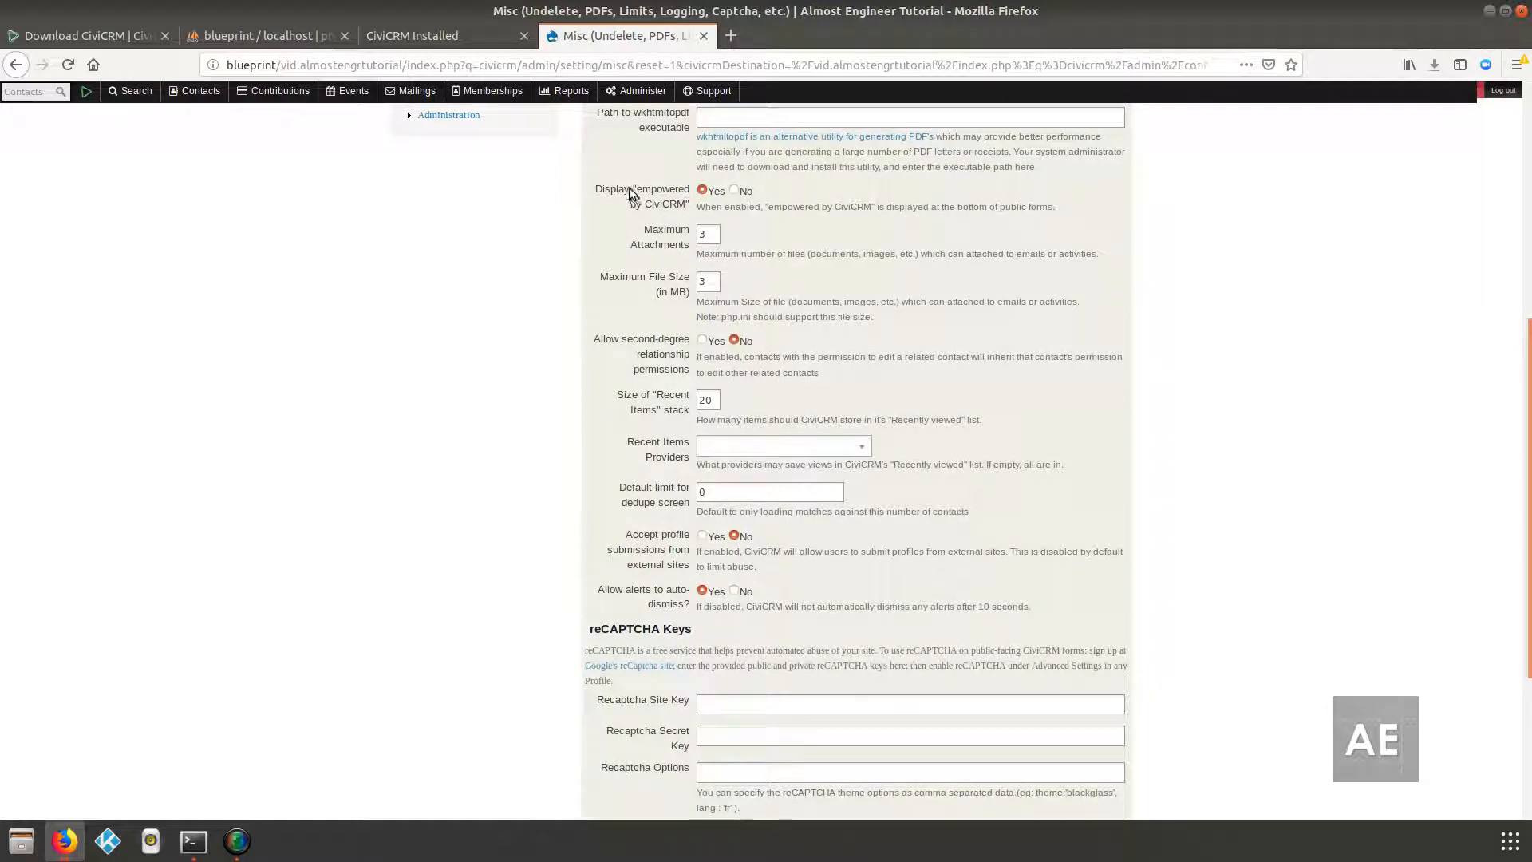
pyautogui.scroll(-6, 718, 606)
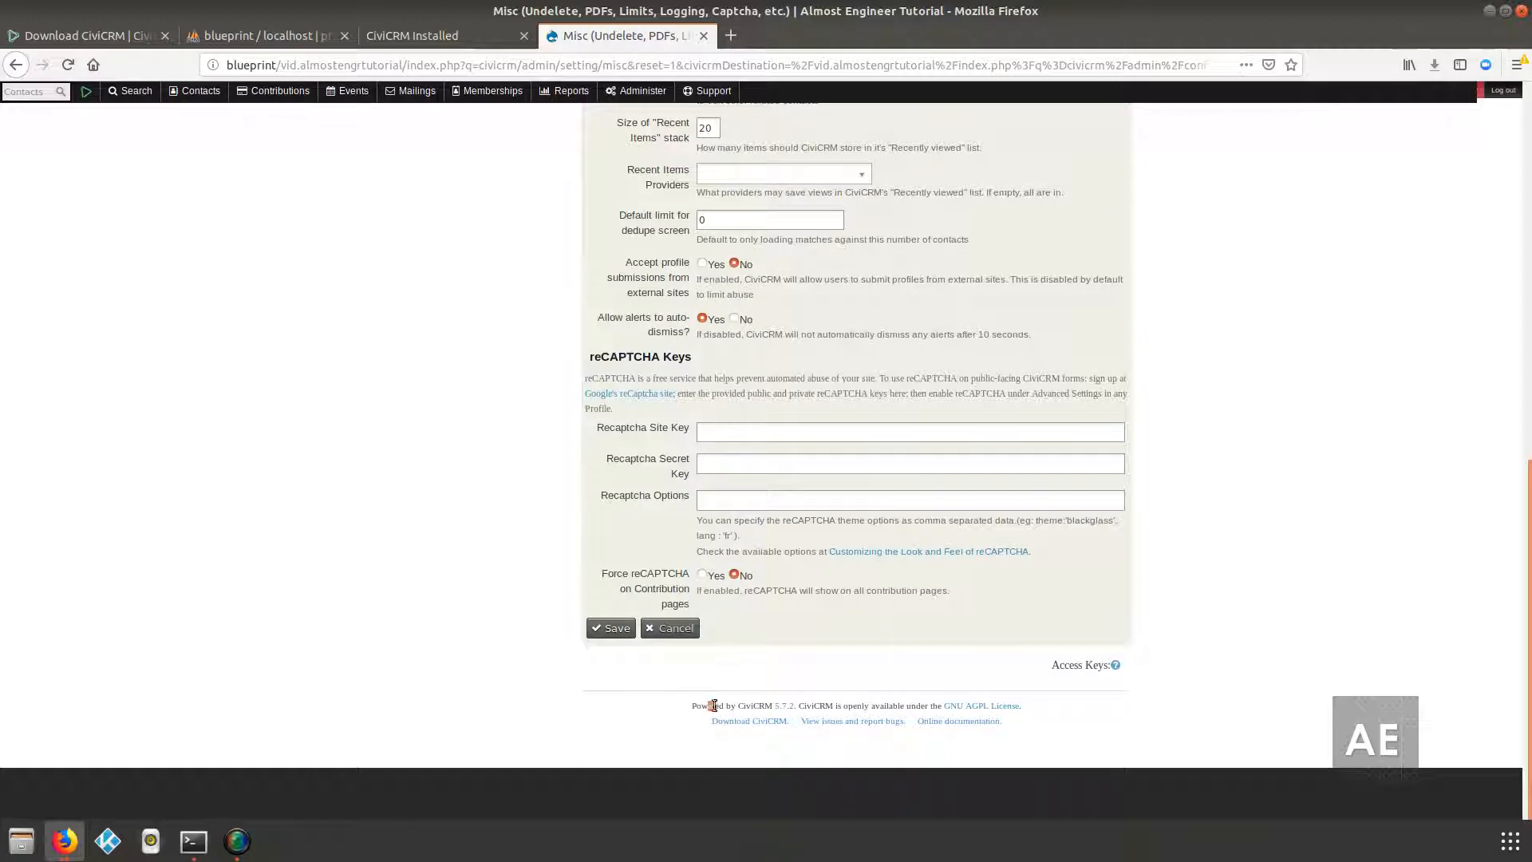
pyautogui.moveTo(713, 706); pyautogui.dragTo(861, 705)
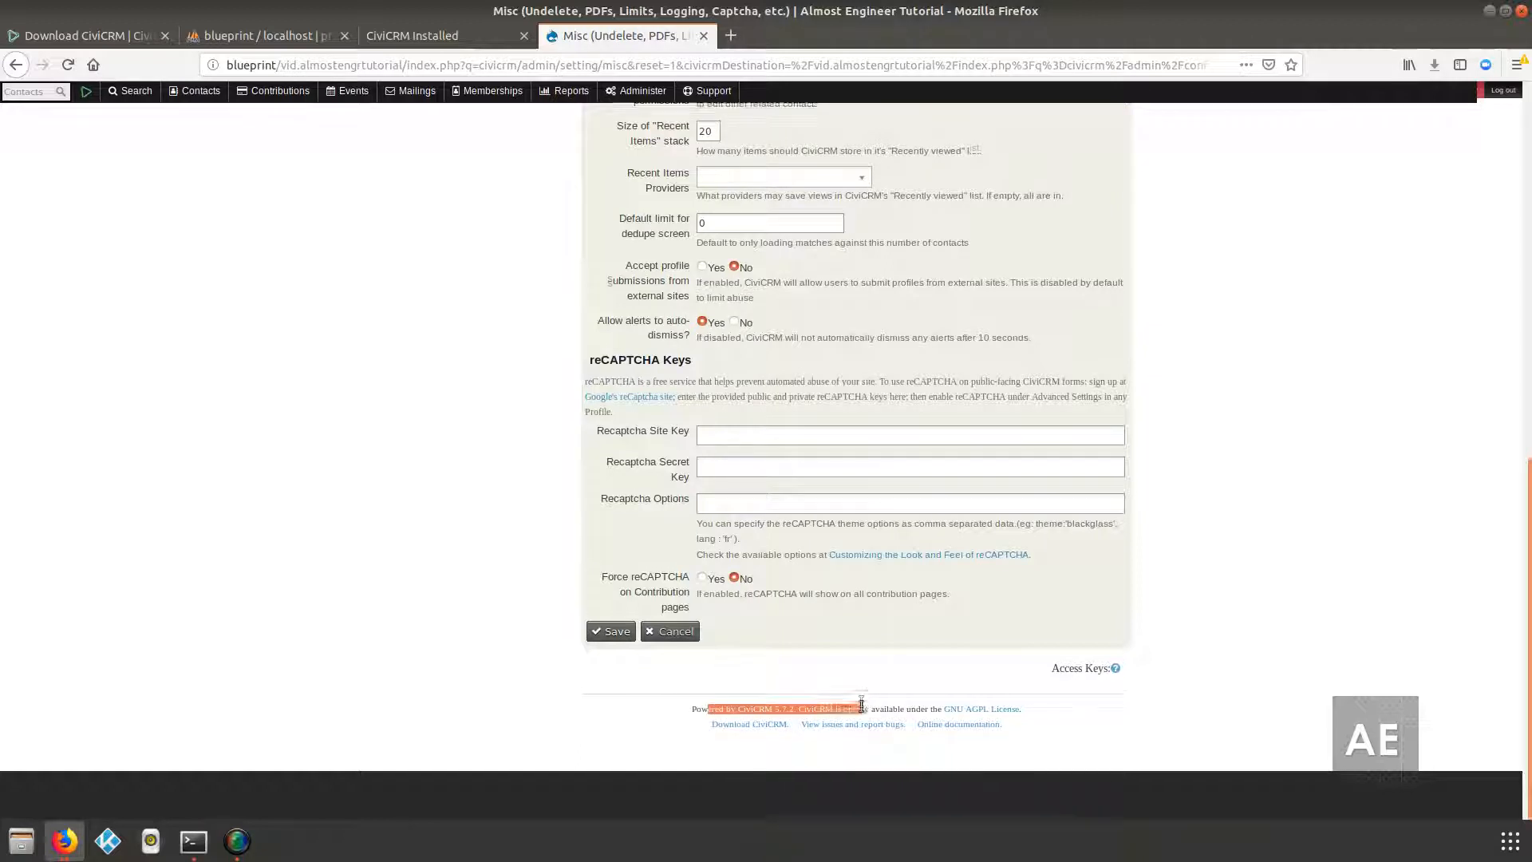
# - Review the Maximum Attachments, Maximum File Size and reCAPTCHA key settings, and try to save the Misc settings
pyautogui.scroll(10, 862, 706)
pyautogui.scroll(-5, 859, 705)
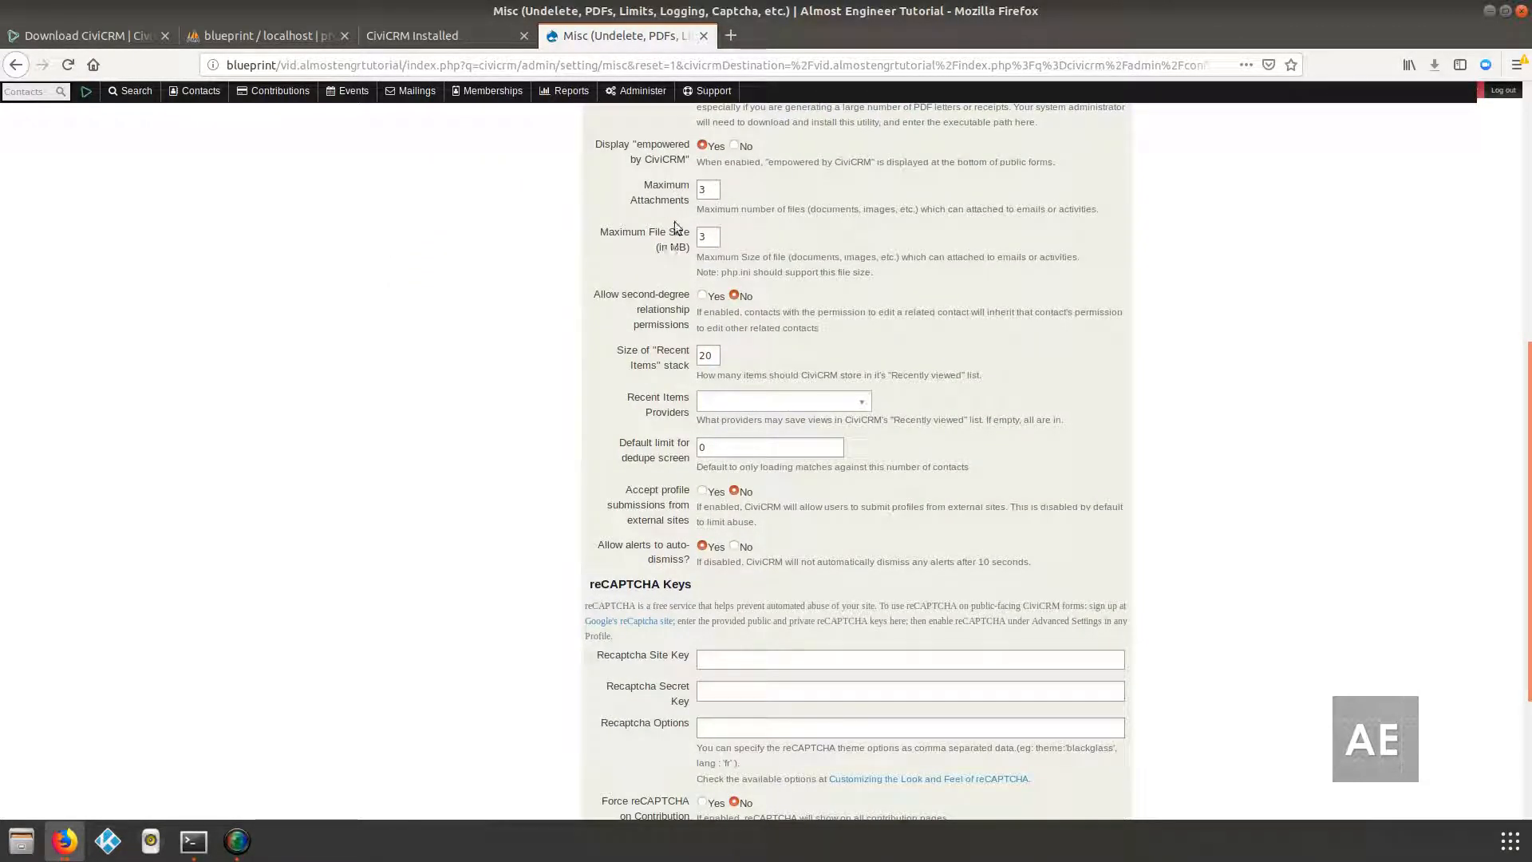
pyautogui.moveTo(685, 179); pyautogui.dragTo(684, 247)
pyautogui.scroll(-5, 669, 351)
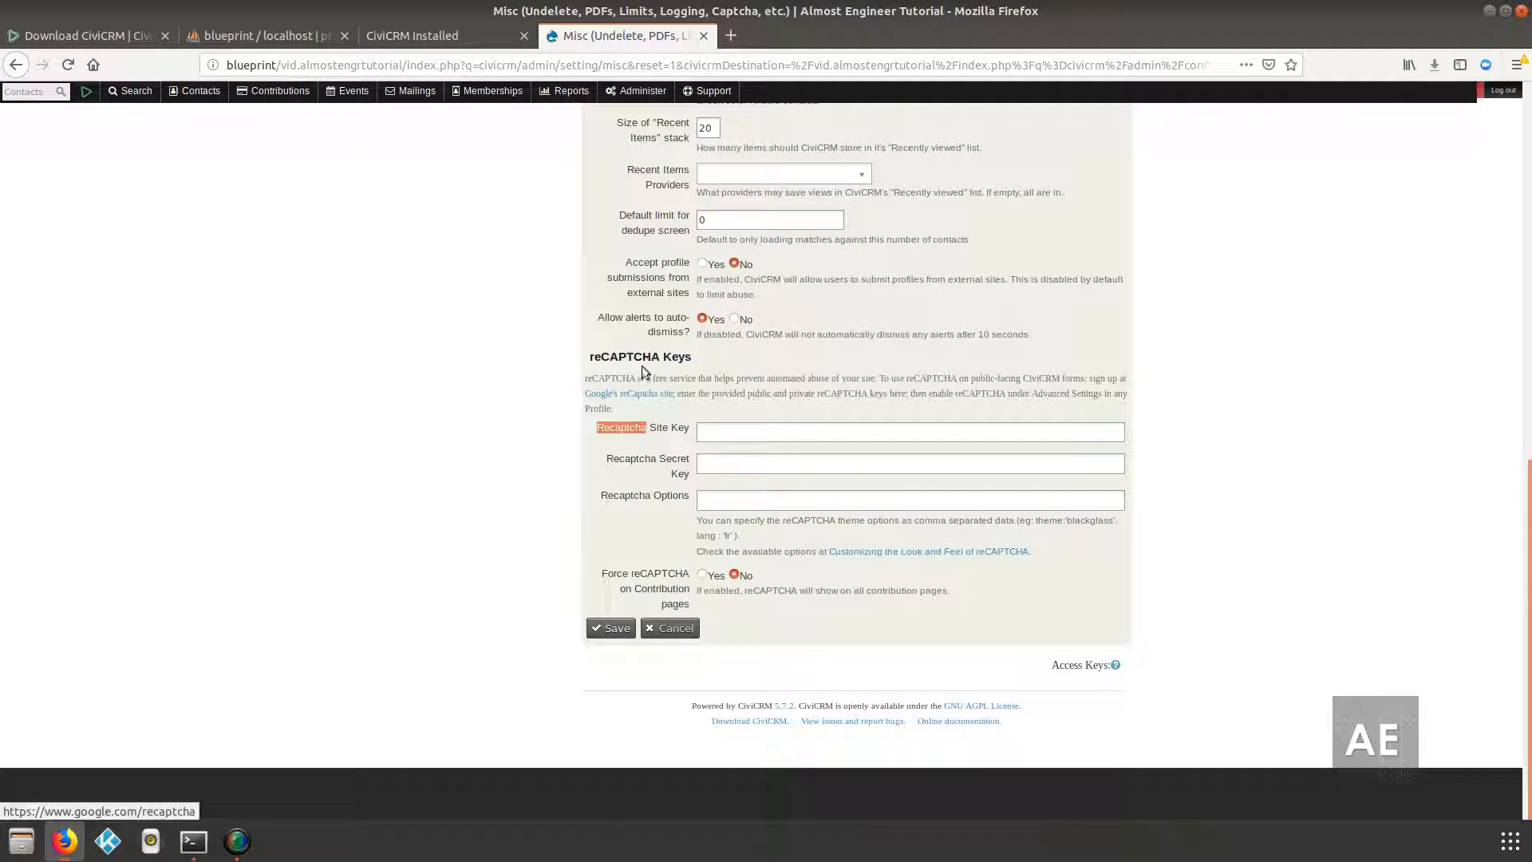
pyautogui.click(727, 433)
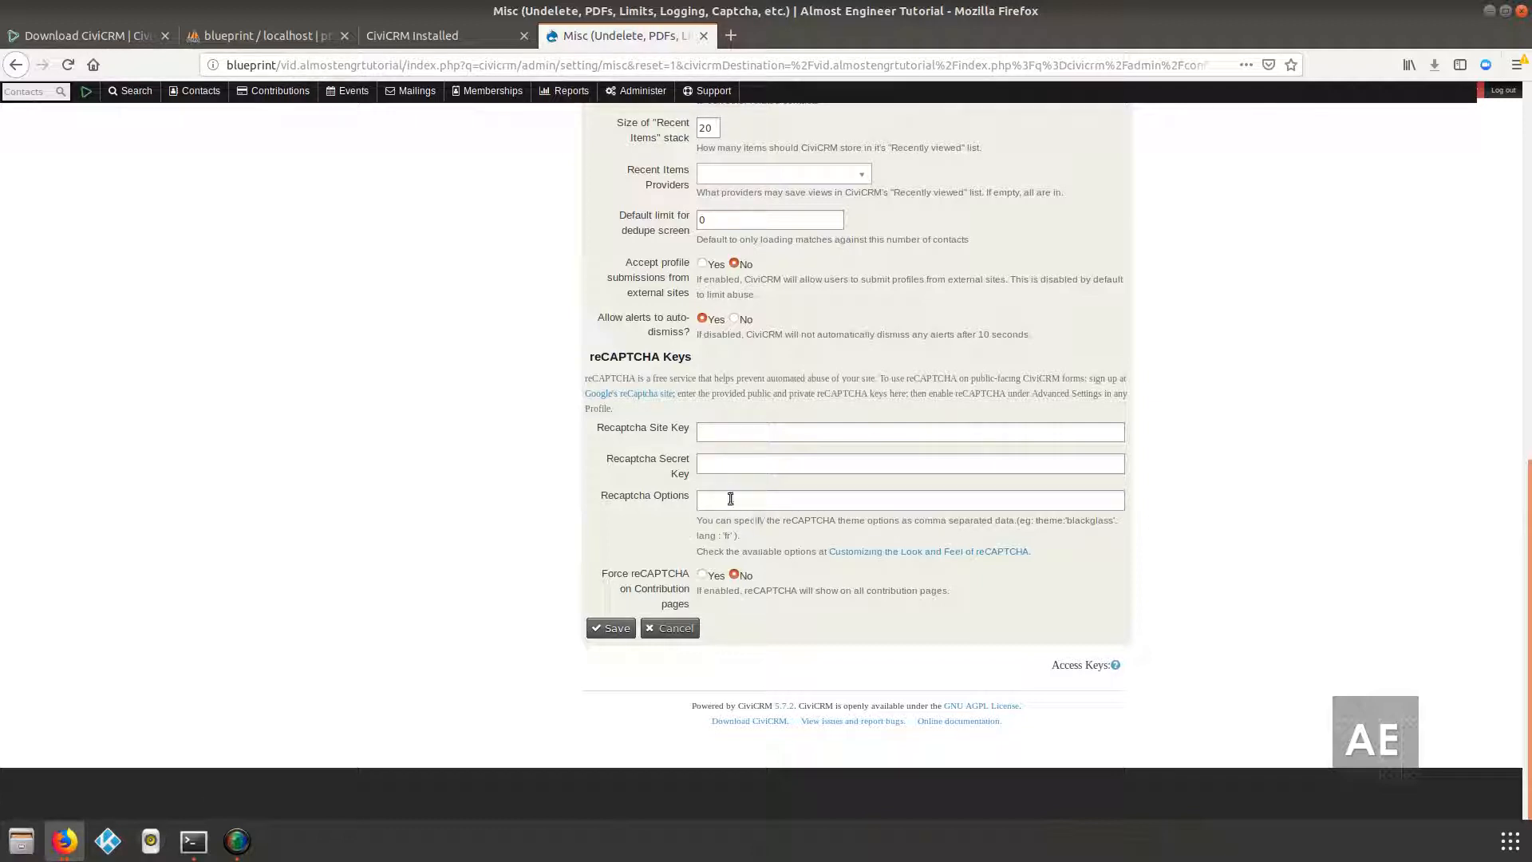
pyautogui.click(615, 627)
# - Examine the Maximum File Size setting and its description, and cancel the Misc settings
pyautogui.scroll(-3, 634, 611)
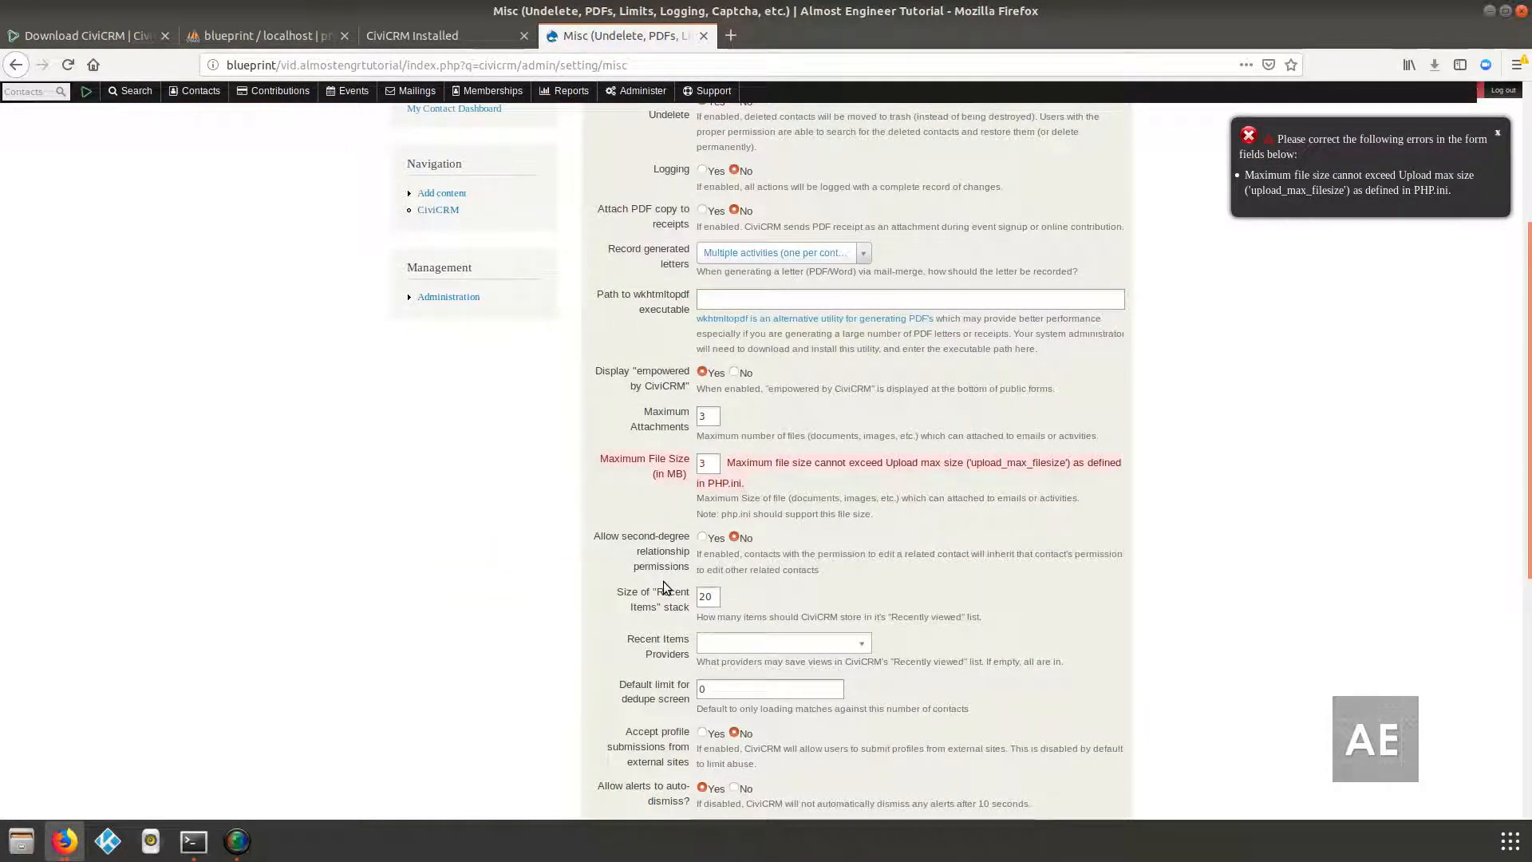
pyautogui.scroll(2, 663, 582)
pyautogui.scroll(-2, 663, 581)
pyautogui.scroll(2, 664, 584)
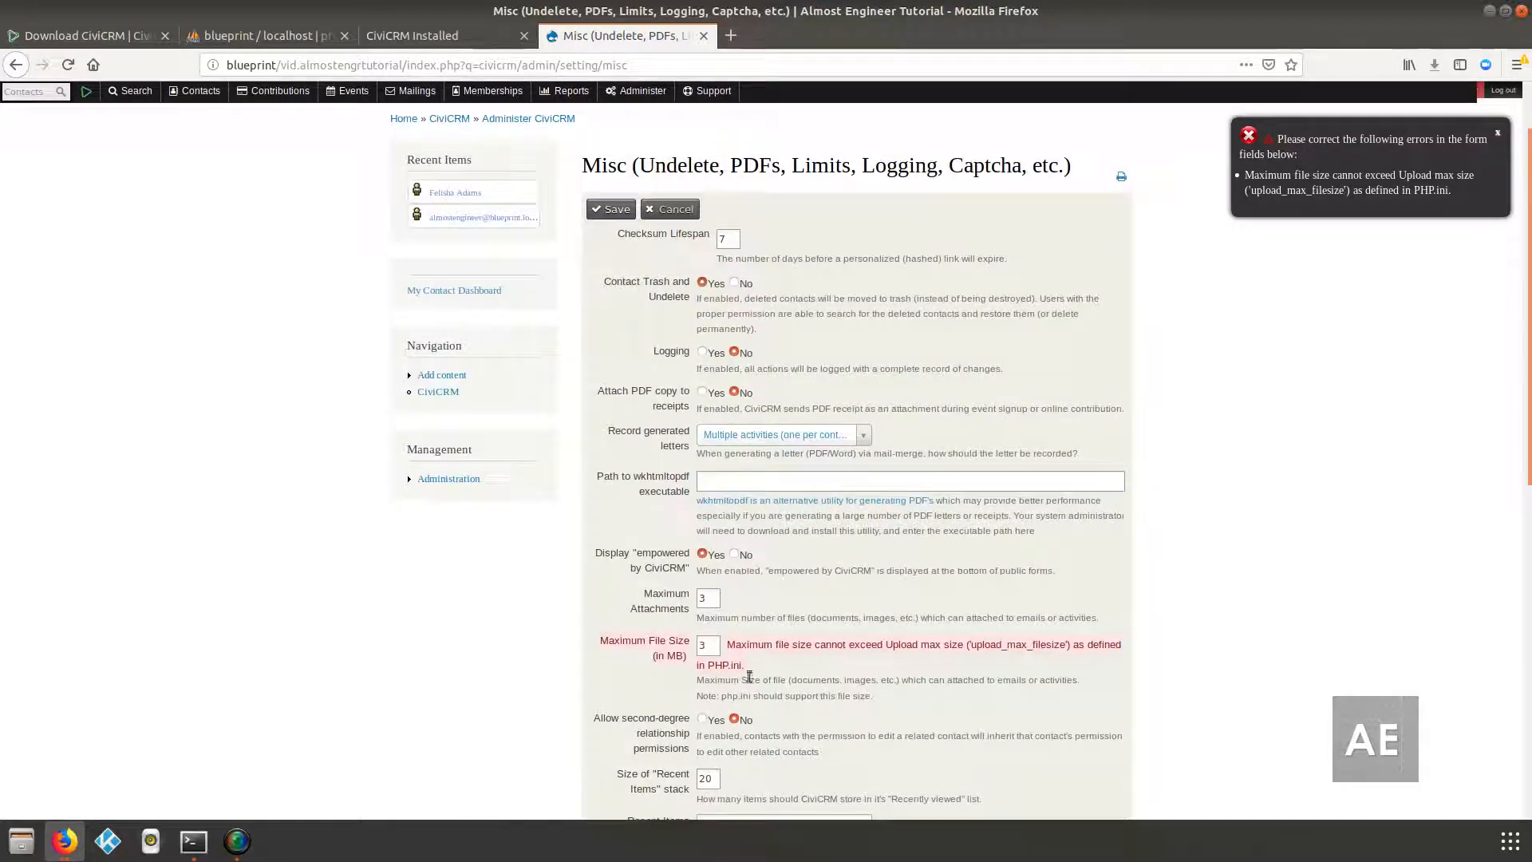
pyautogui.tripleClick(663, 647)
pyautogui.tripleClick(866, 664)
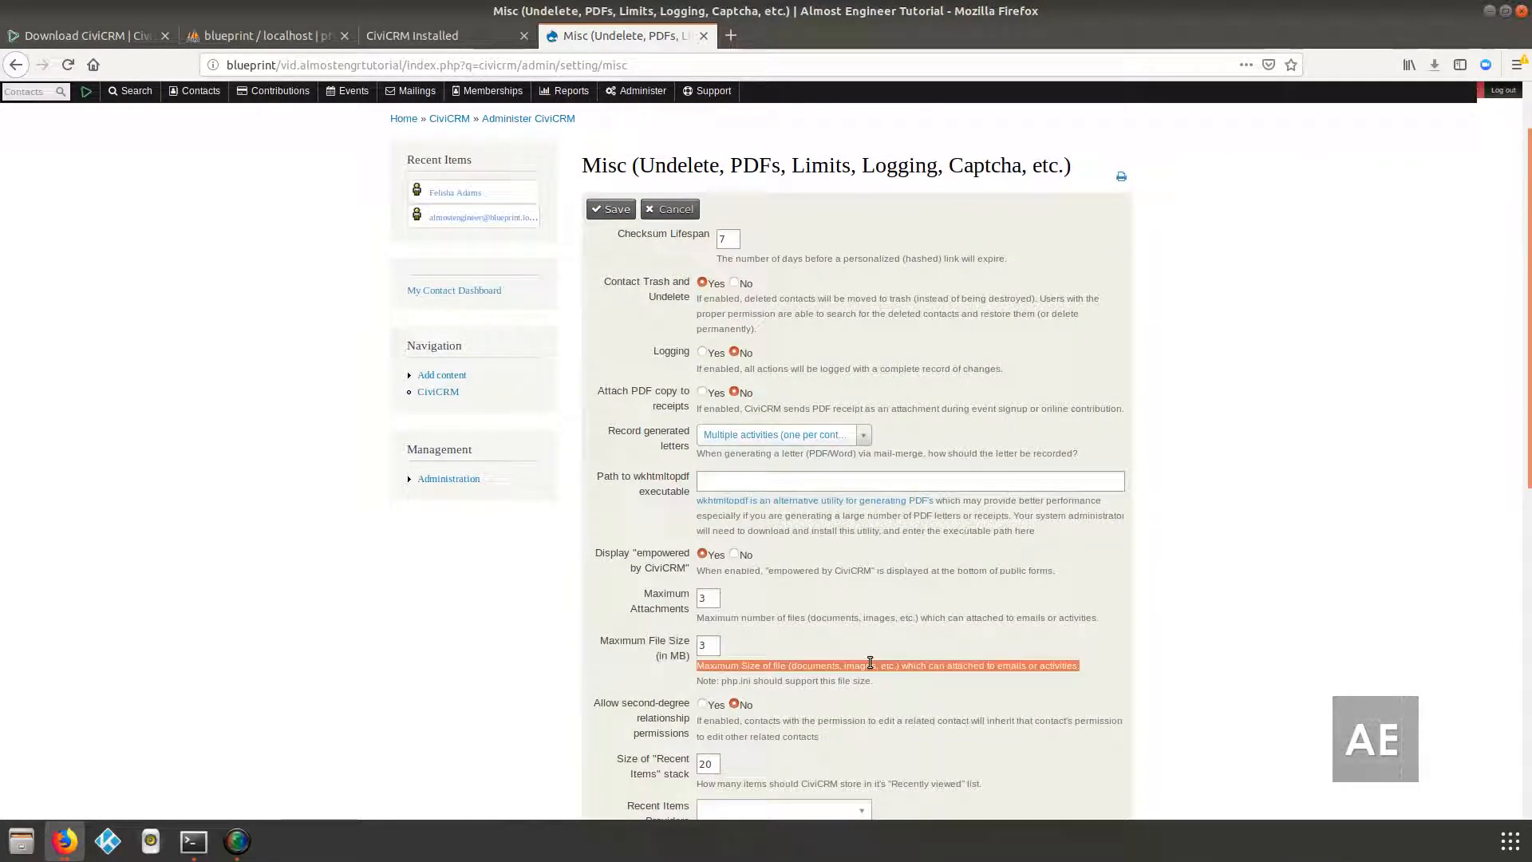
pyautogui.click(671, 209)
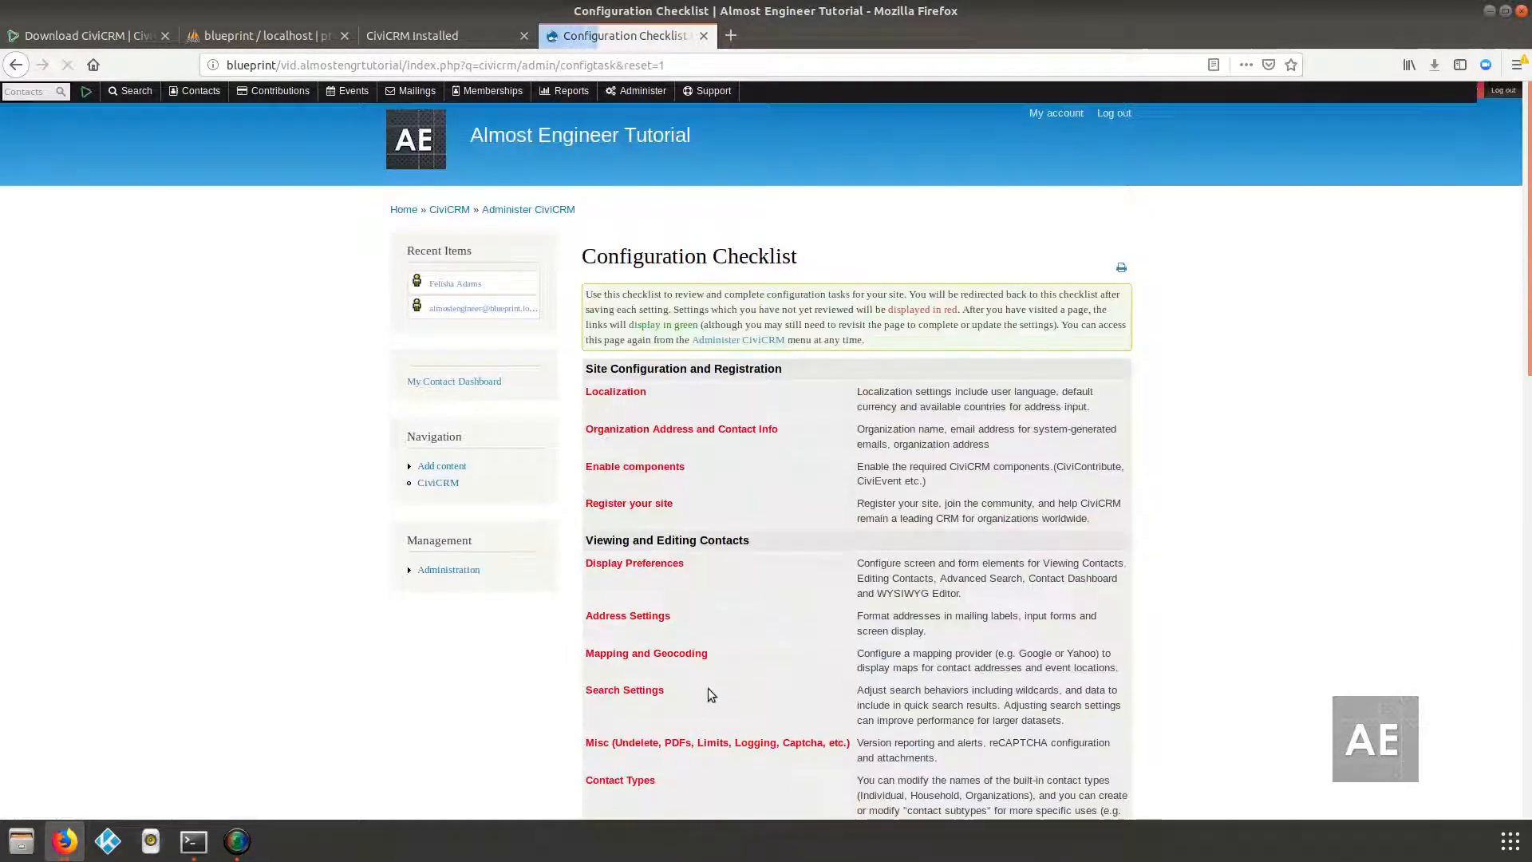
# - Open Contact Types, check the Basic Contact Type choices in a new contact type form, and cancel the form
pyautogui.scroll(-2, 707, 687)
pyautogui.scroll(-2, 827, 702)
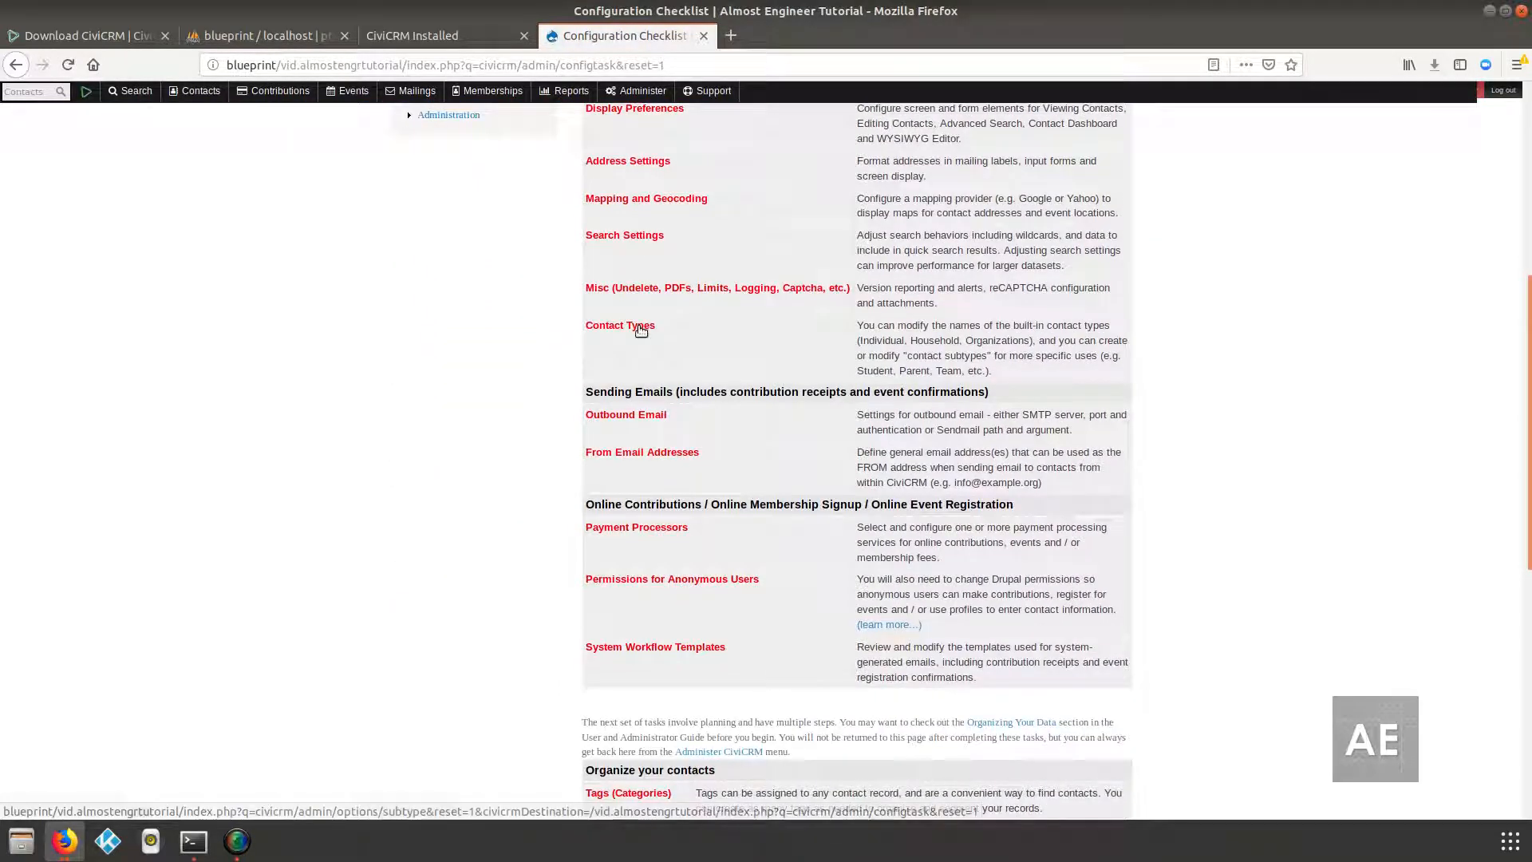
pyautogui.click(641, 328)
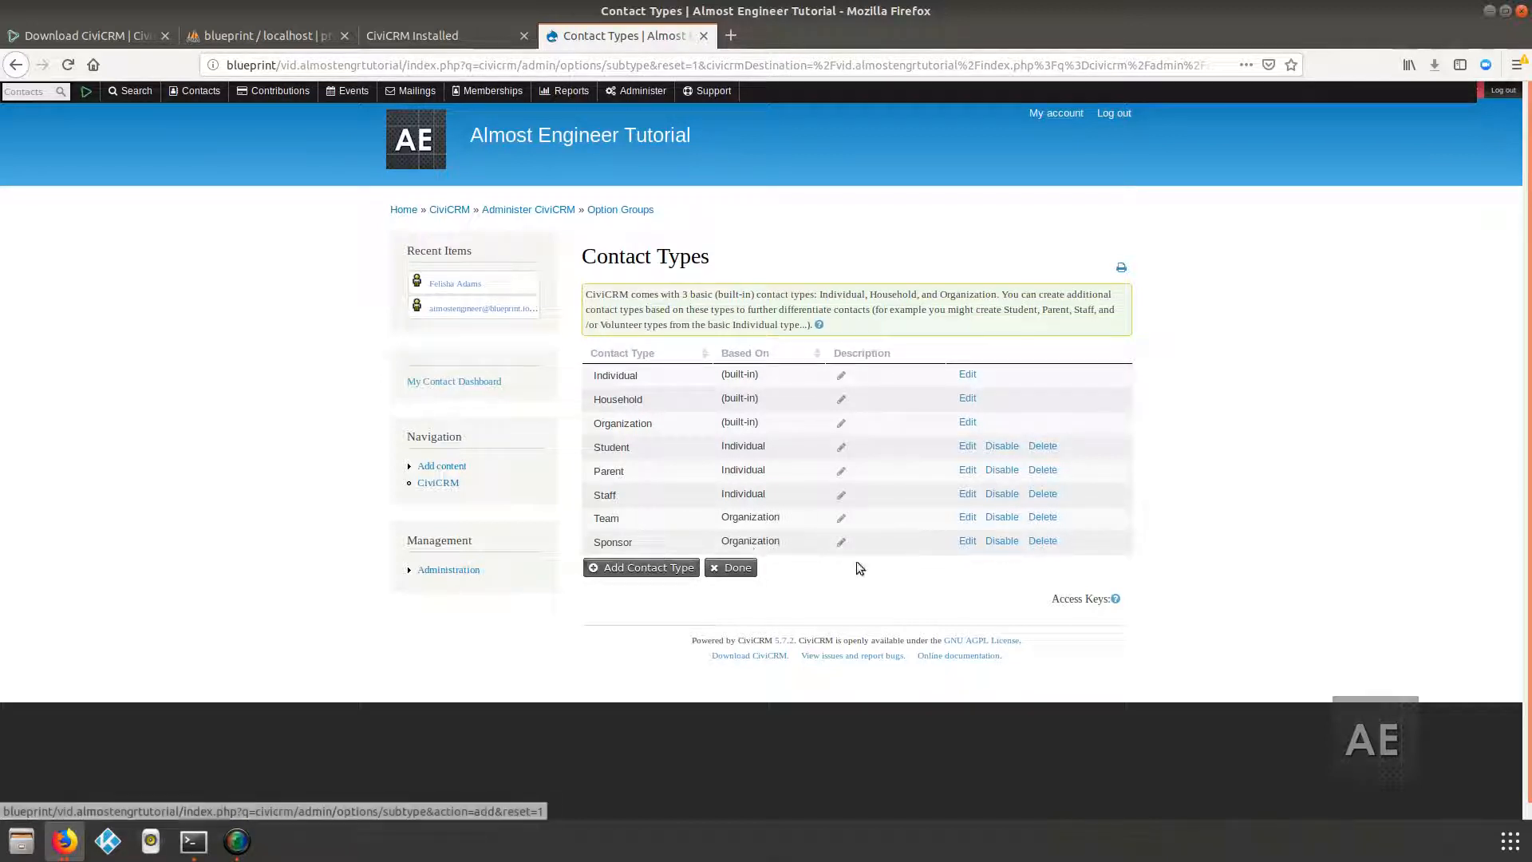
pyautogui.click(642, 568)
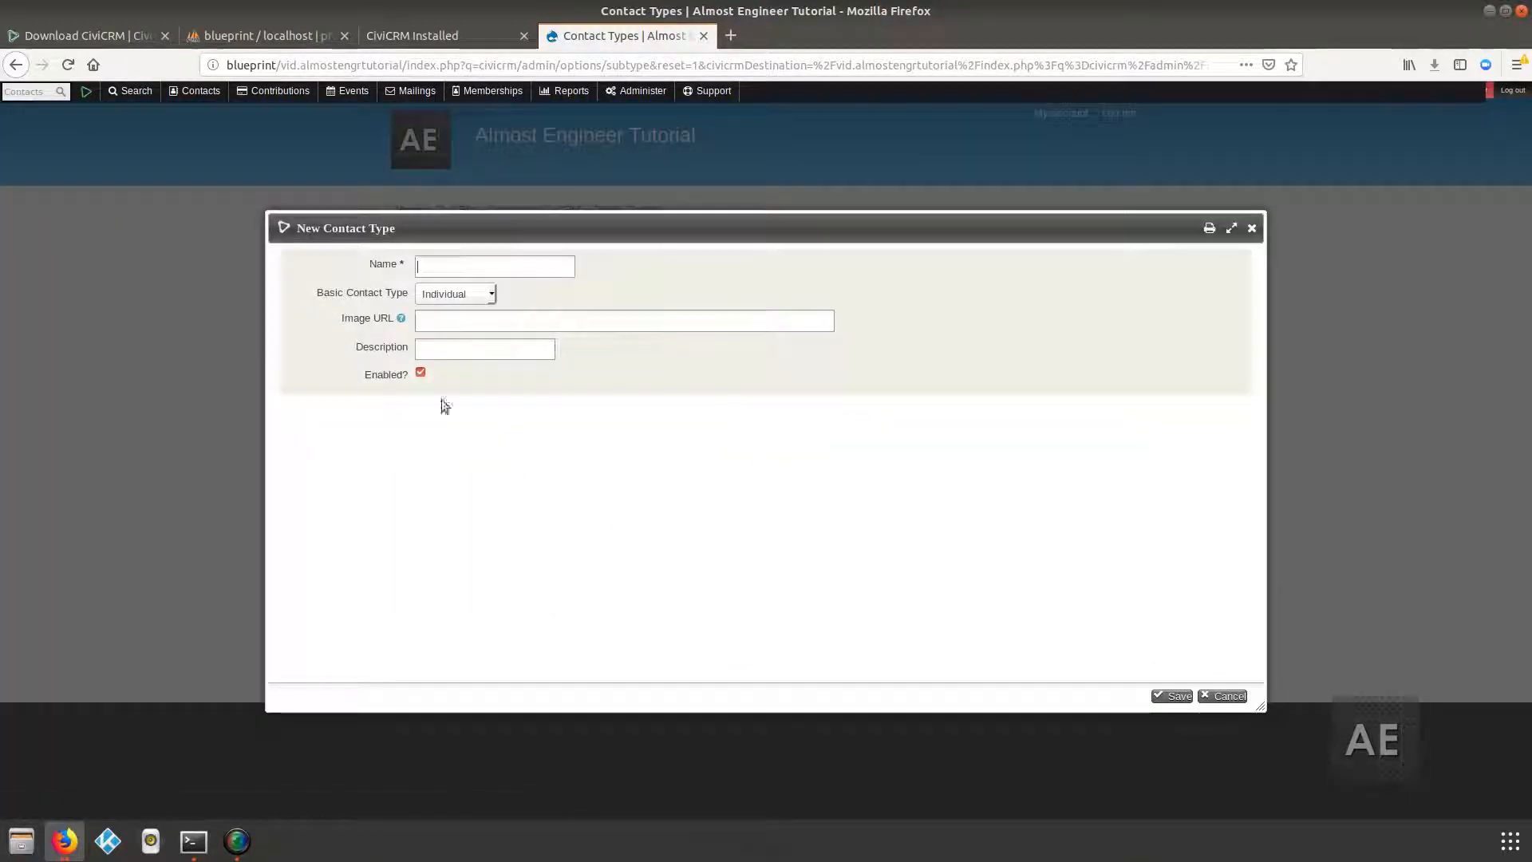
pyautogui.click(458, 302)
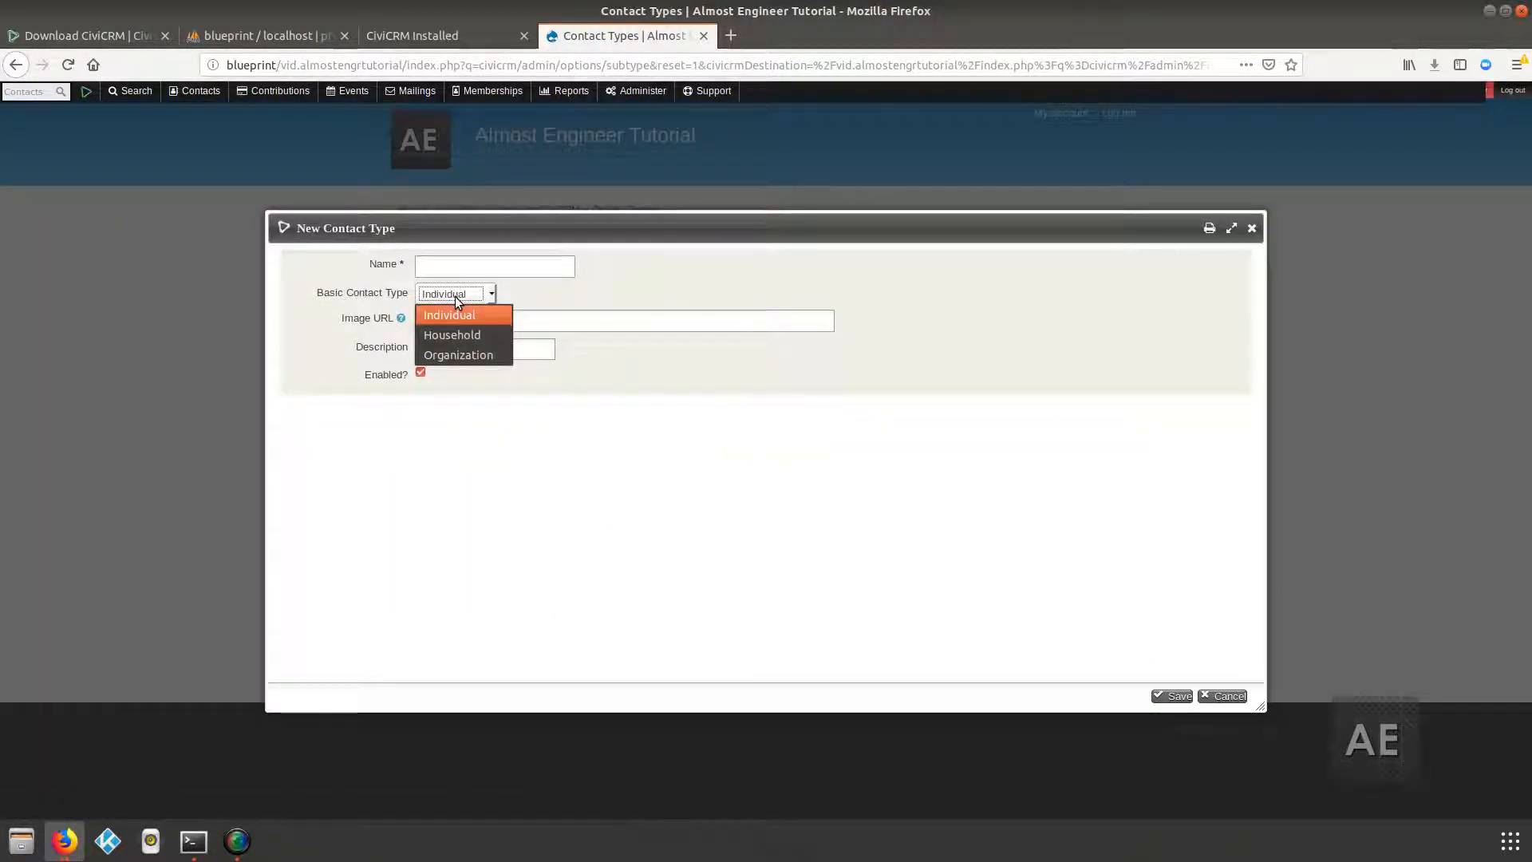
pyautogui.click(455, 298)
pyautogui.click(455, 298)
pyautogui.click(573, 361)
pyautogui.click(476, 349)
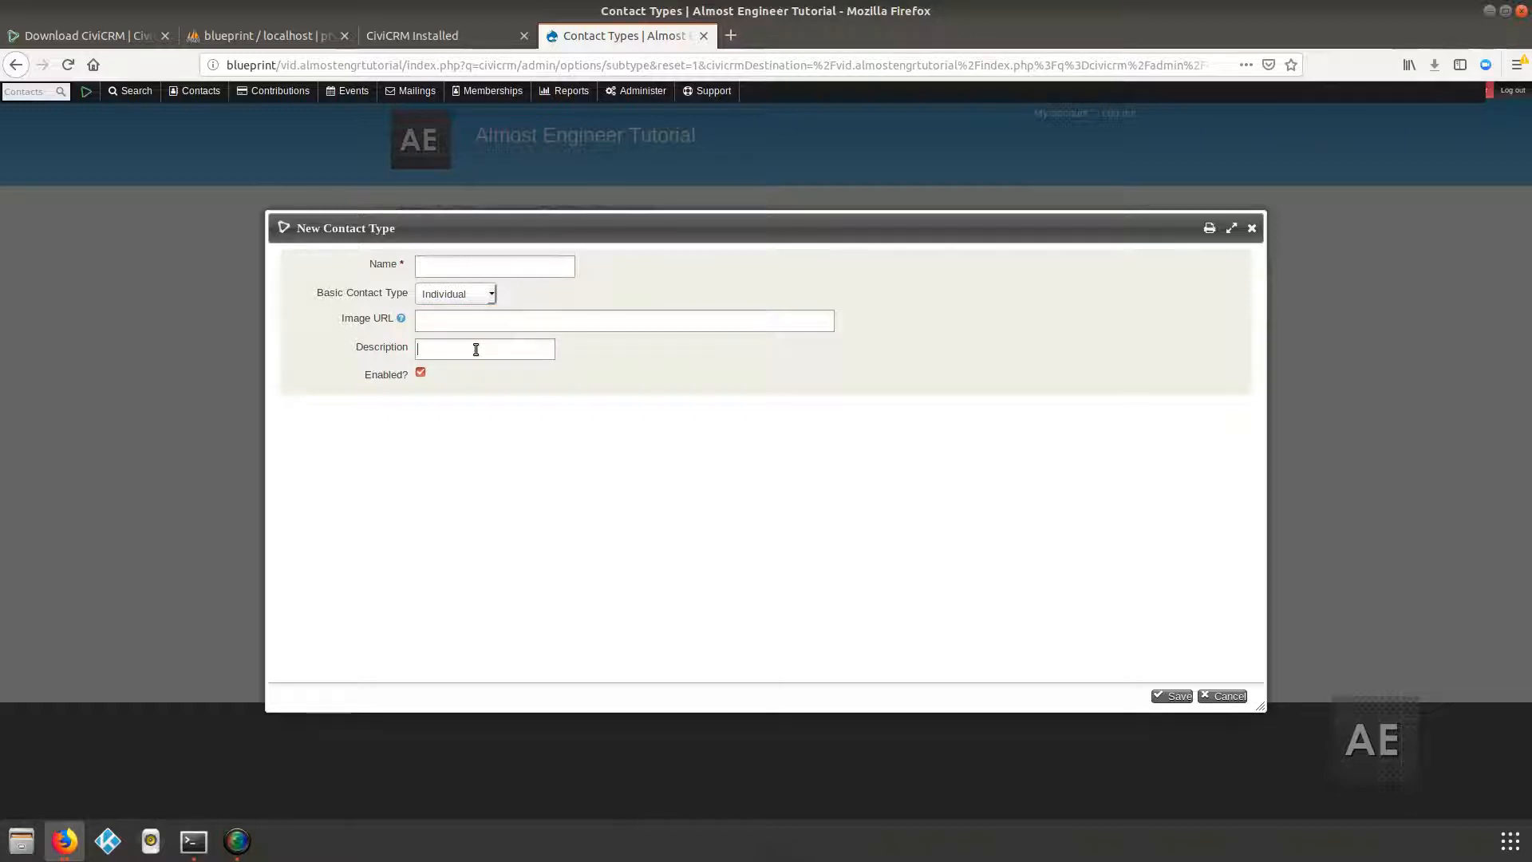
pyautogui.click(1221, 696)
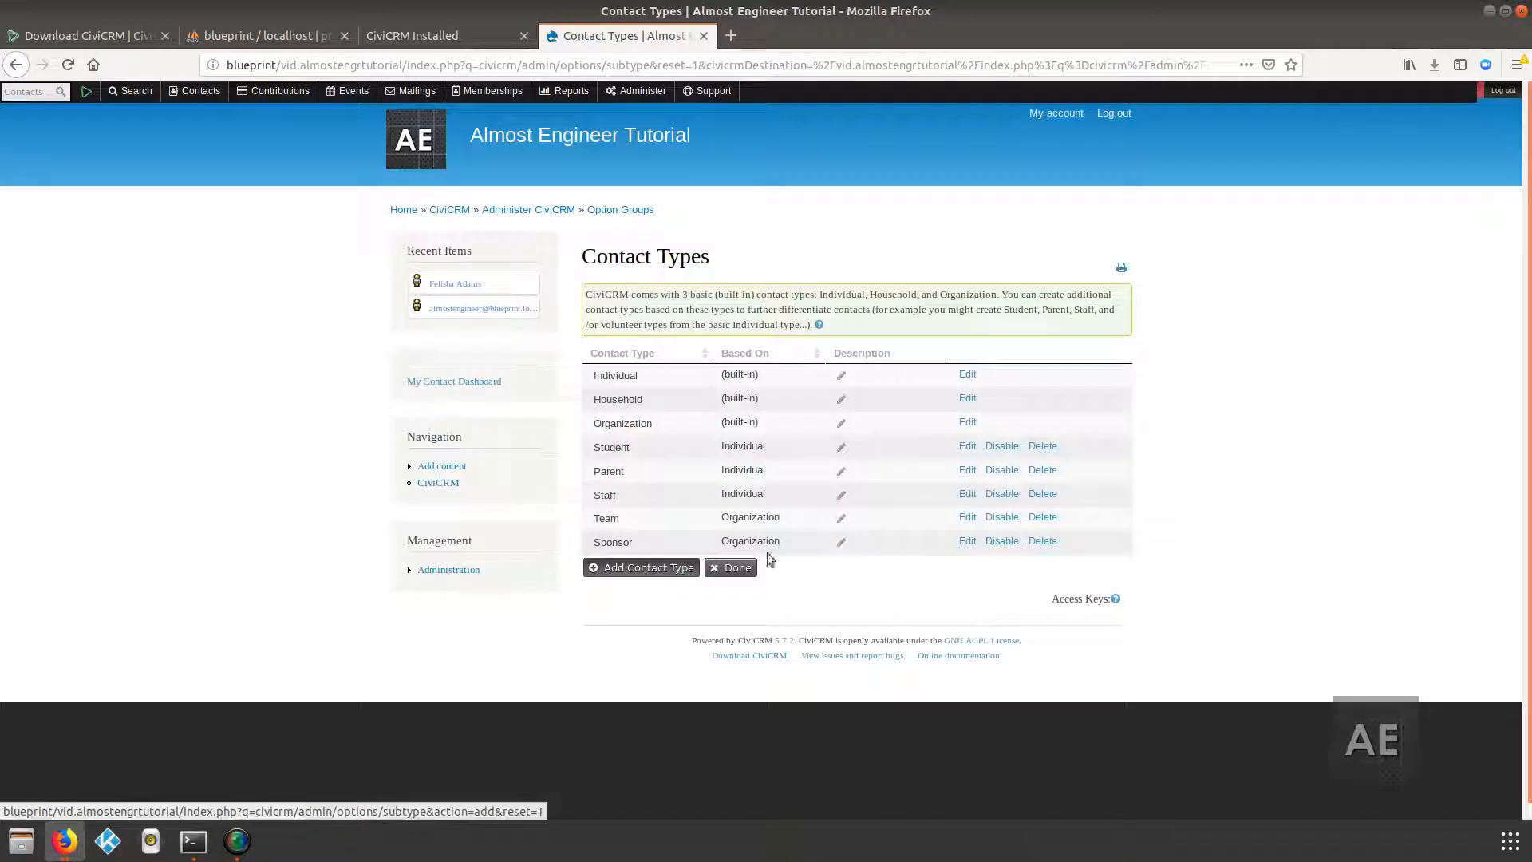
# - Finish with Contact Types and return to the Configuration Checklist
pyautogui.click(735, 568)
pyautogui.scroll(-5, 735, 611)
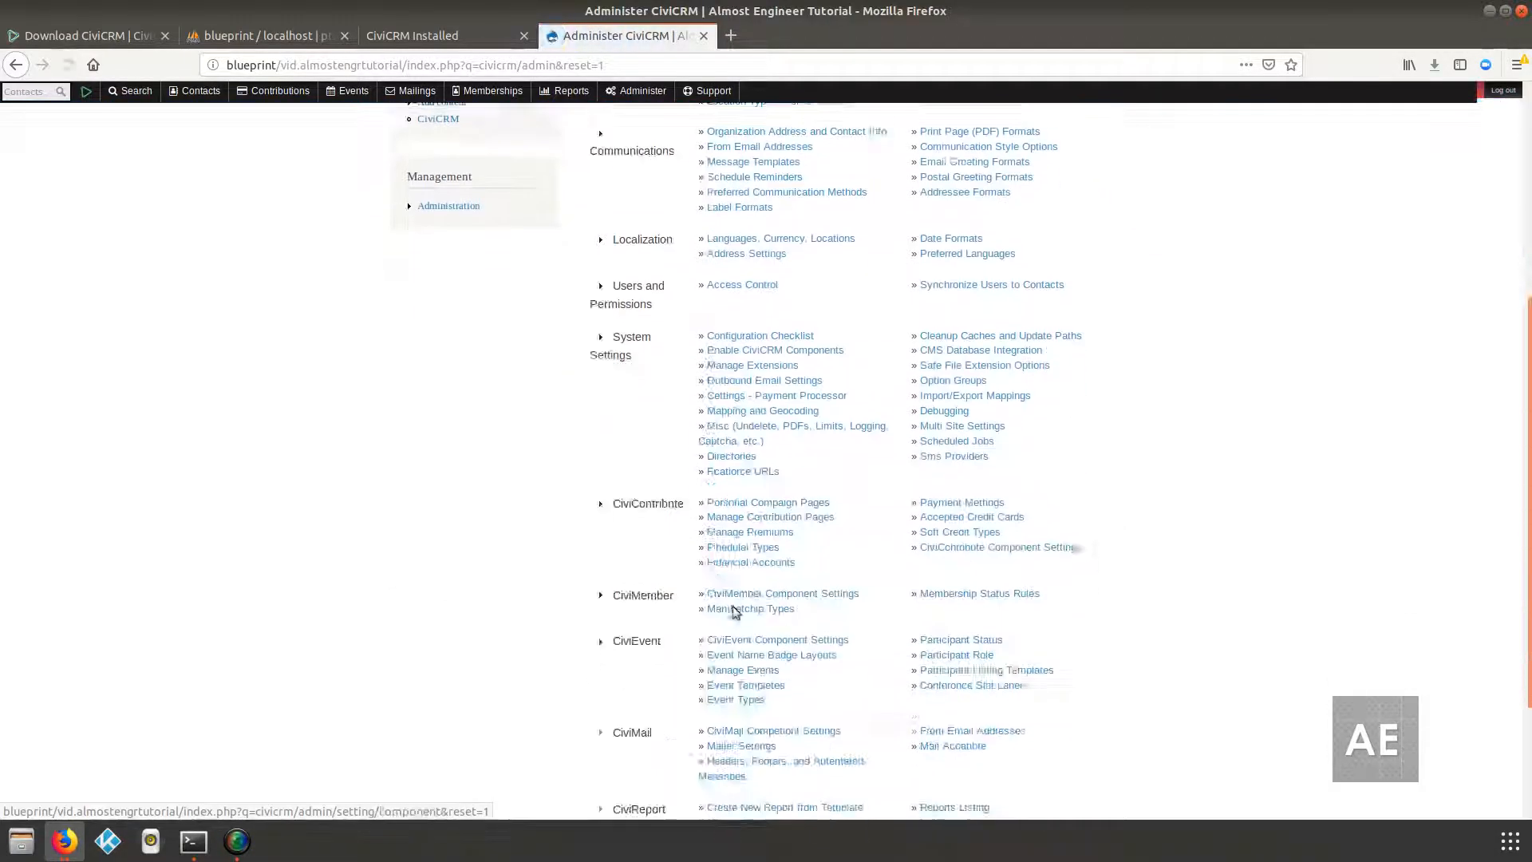
pyautogui.rightClick(15, 56)
pyautogui.click(9, 64)
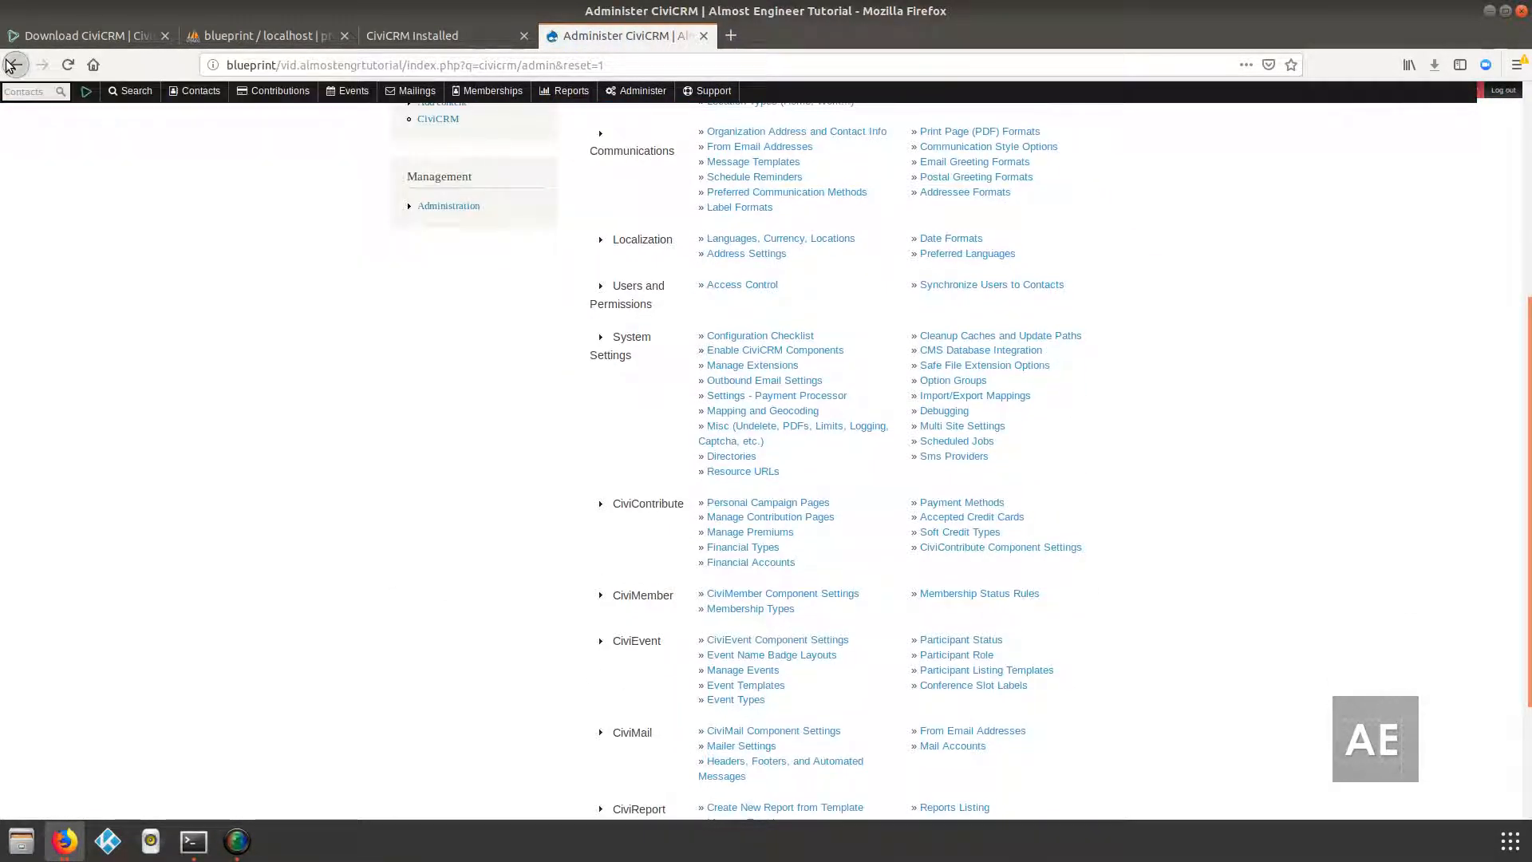
pyautogui.click(9, 64)
pyautogui.click(11, 64)
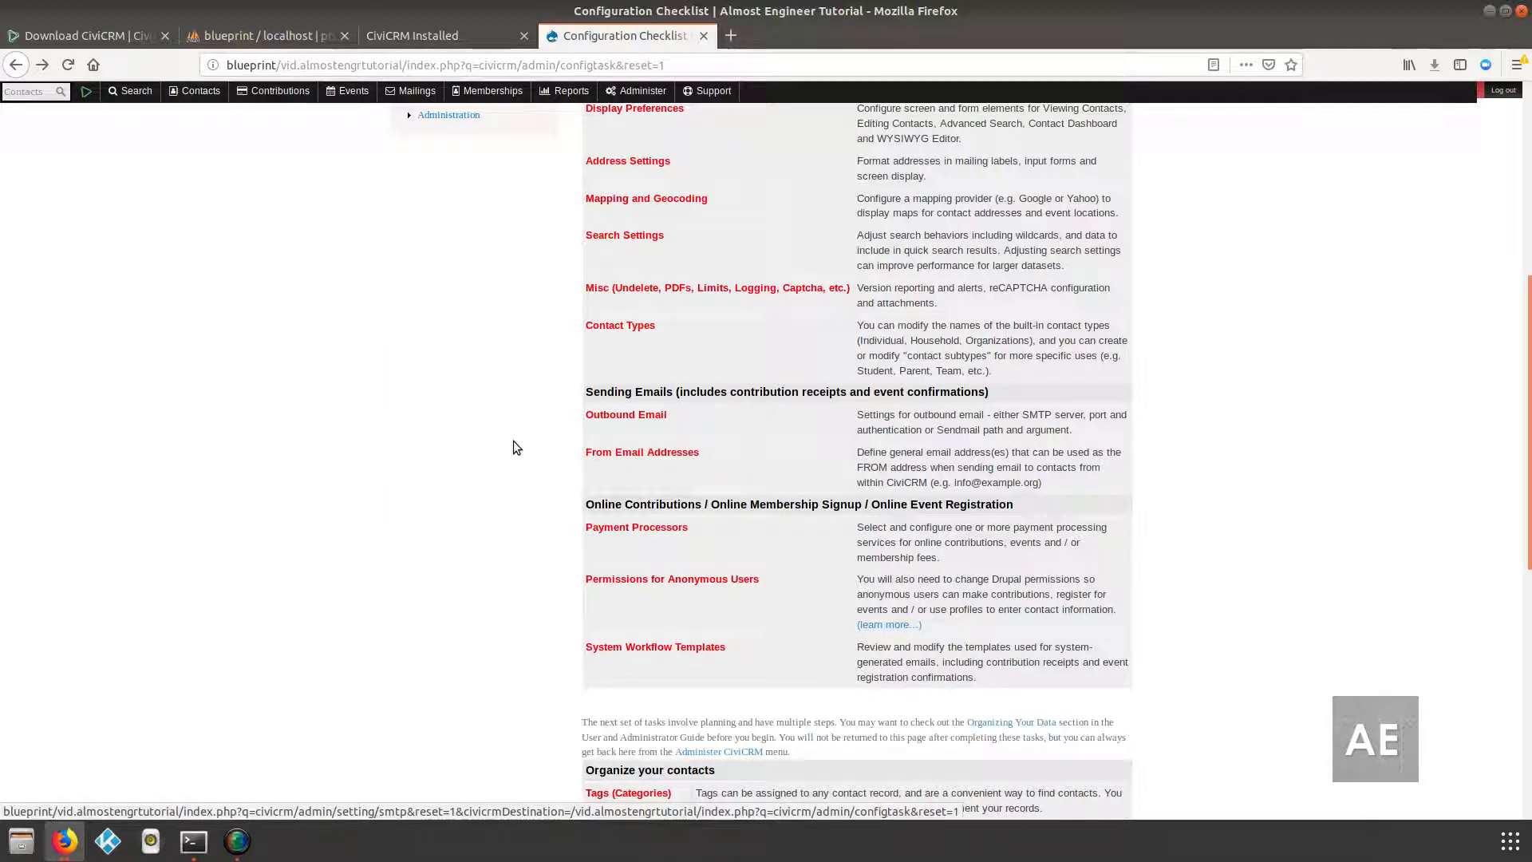
# - Open Outbound Email and compare the mail() and SMTP mailers, checking the SMTP server, port, authentication and login fields
pyautogui.scroll(-3, 514, 444)
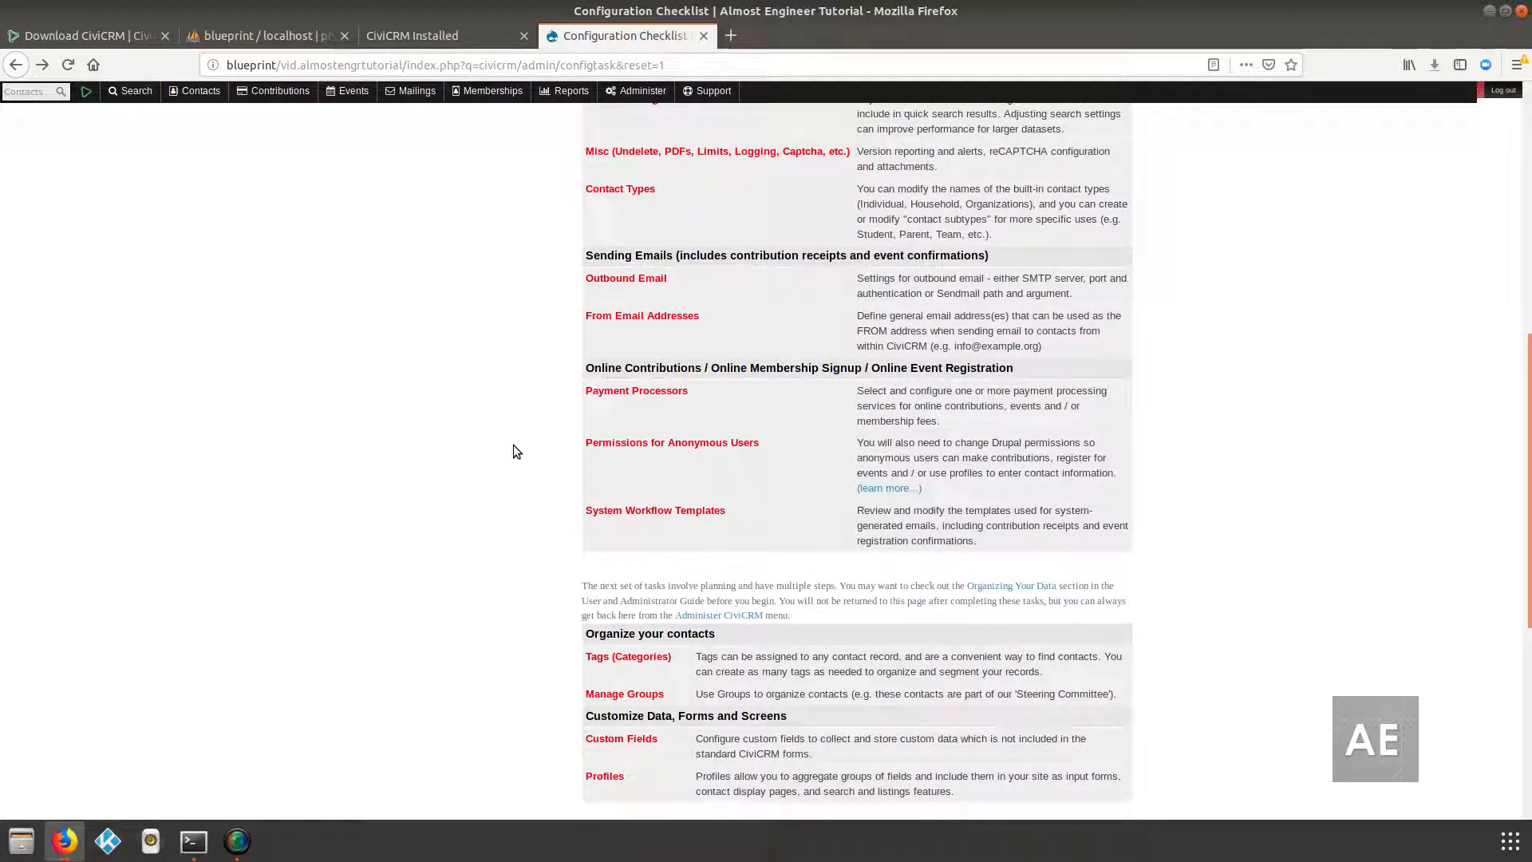
pyautogui.click(630, 286)
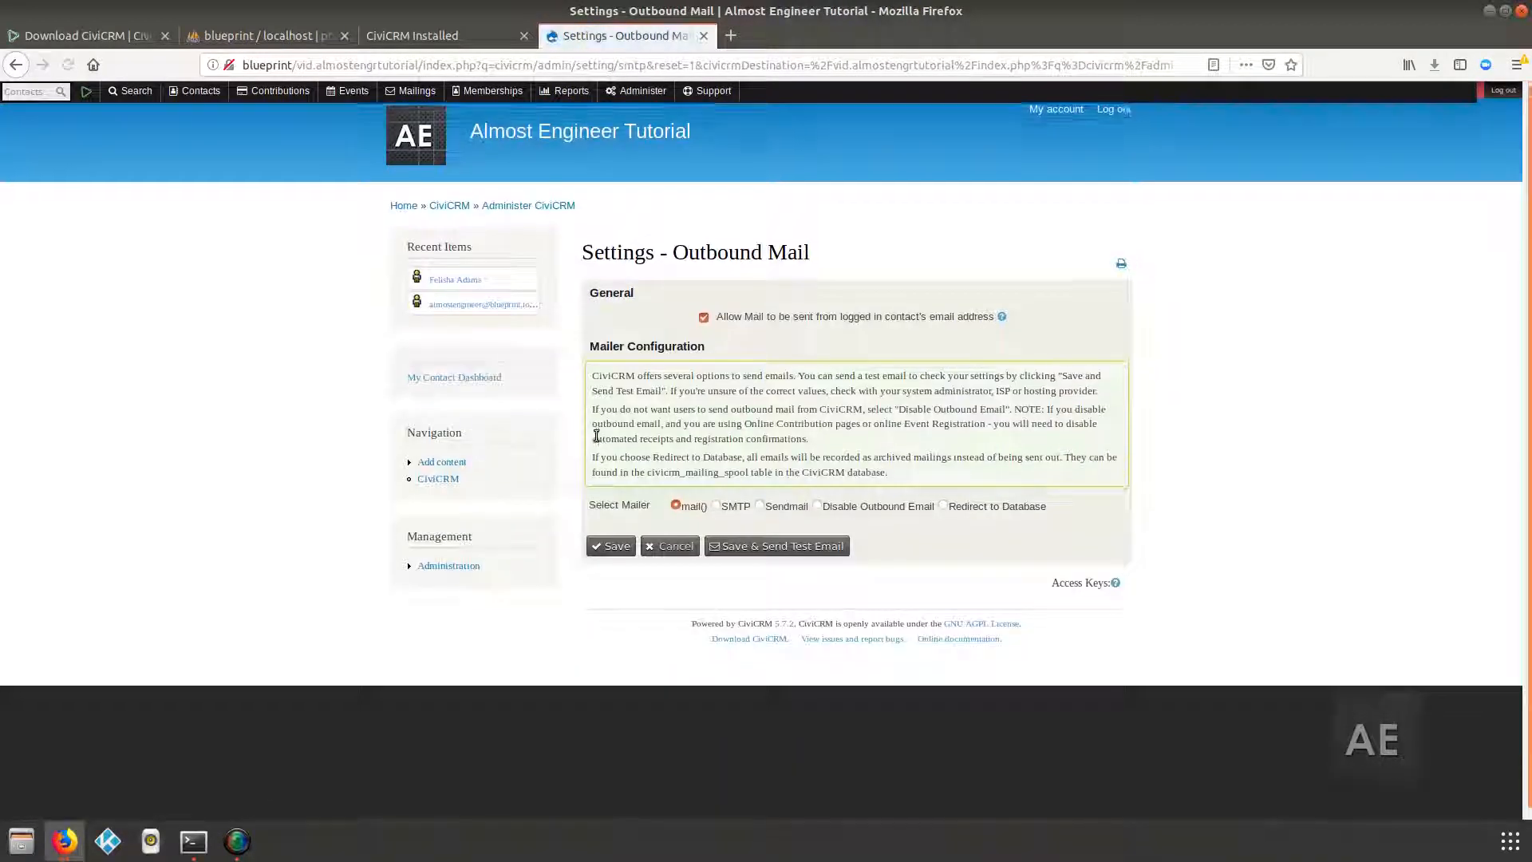
pyautogui.click(716, 503)
pyautogui.scroll(-3, 704, 571)
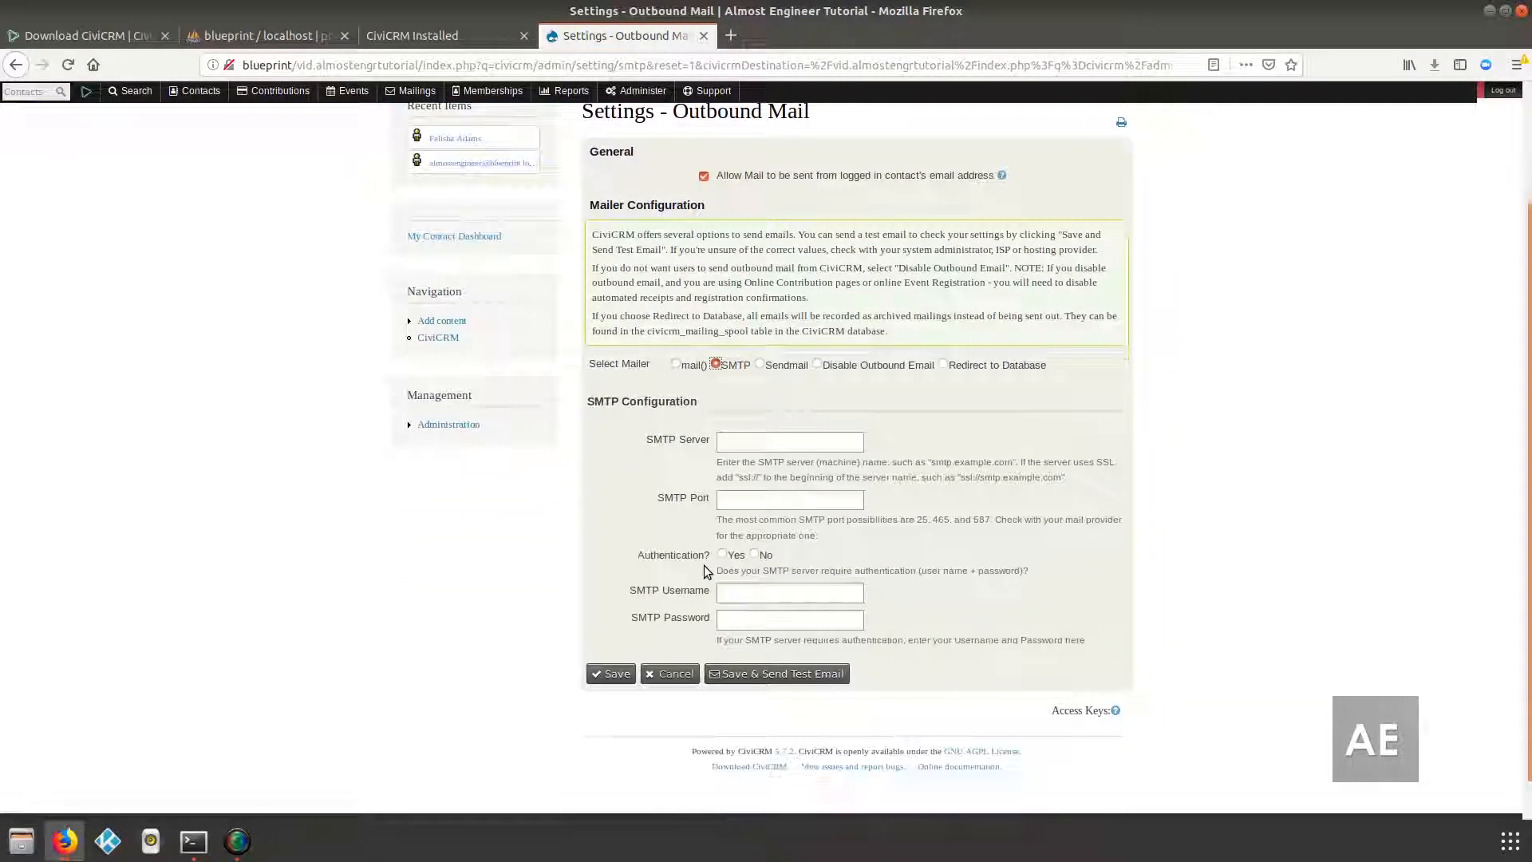
pyautogui.click(689, 367)
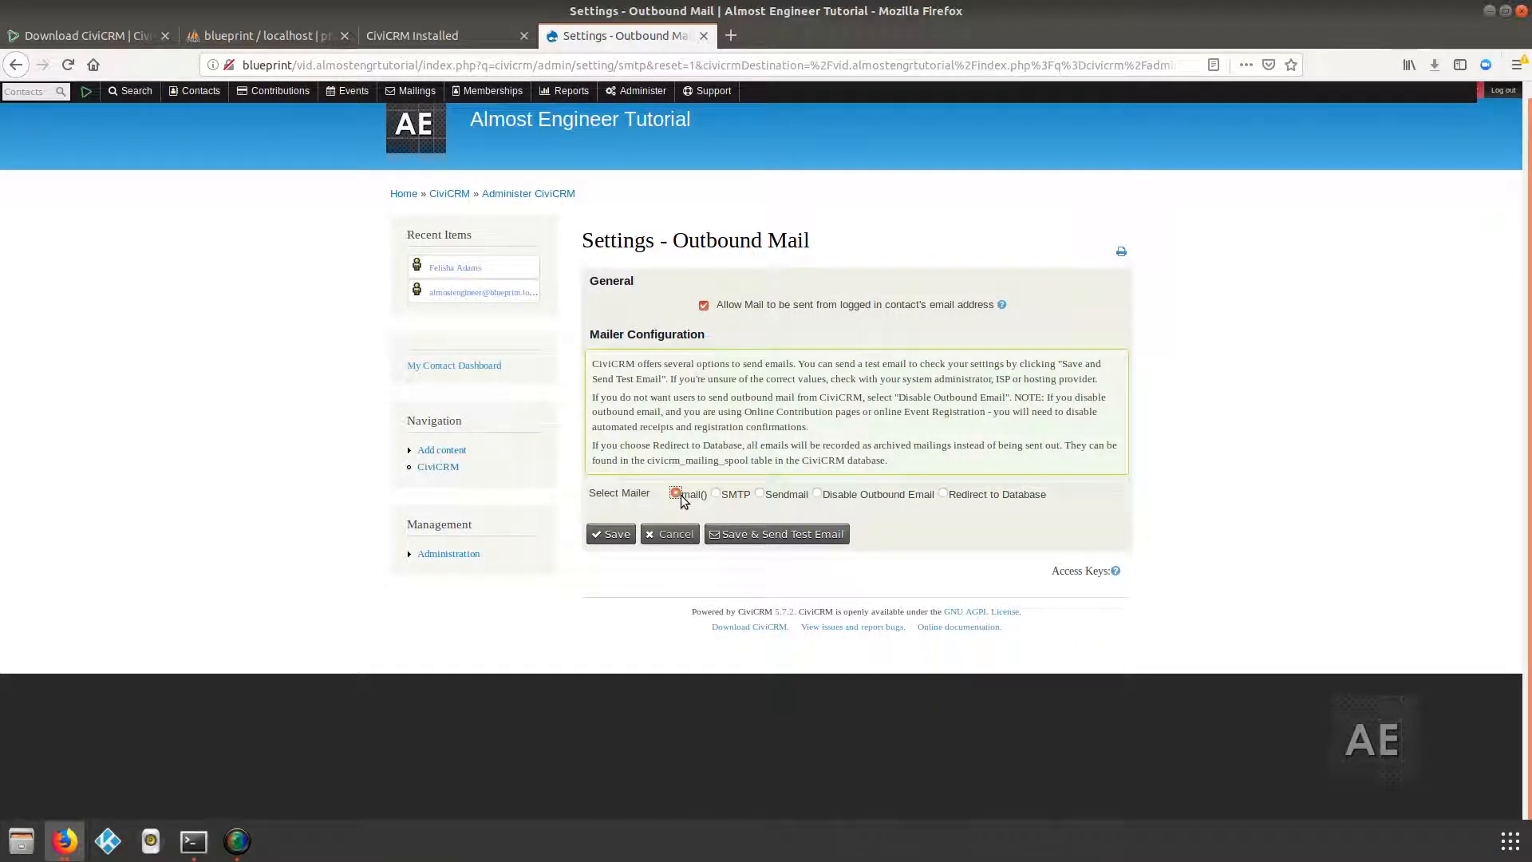
pyautogui.click(740, 497)
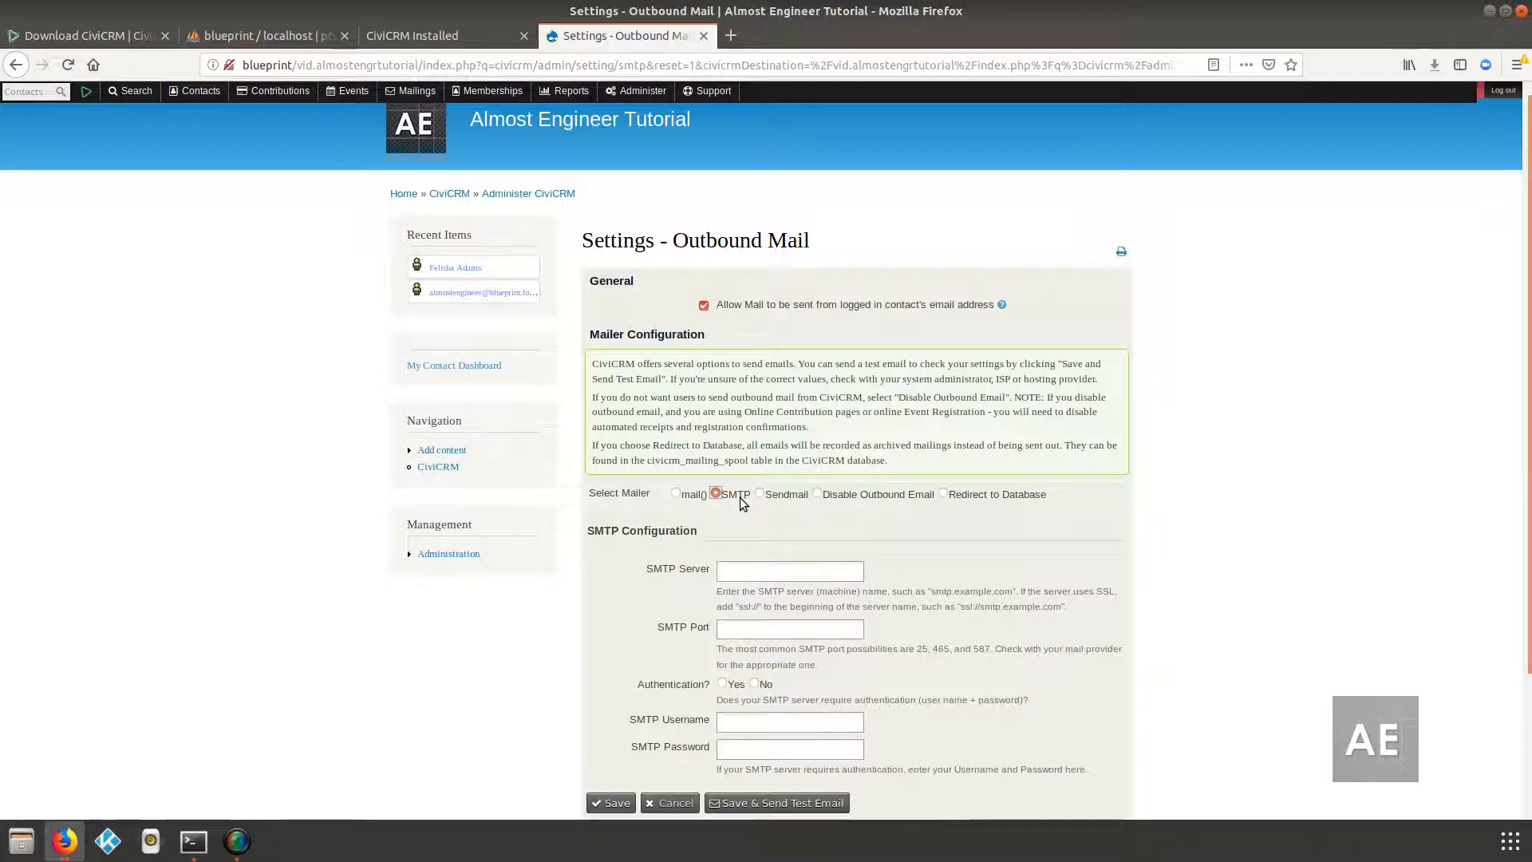
pyautogui.scroll(-3, 750, 599)
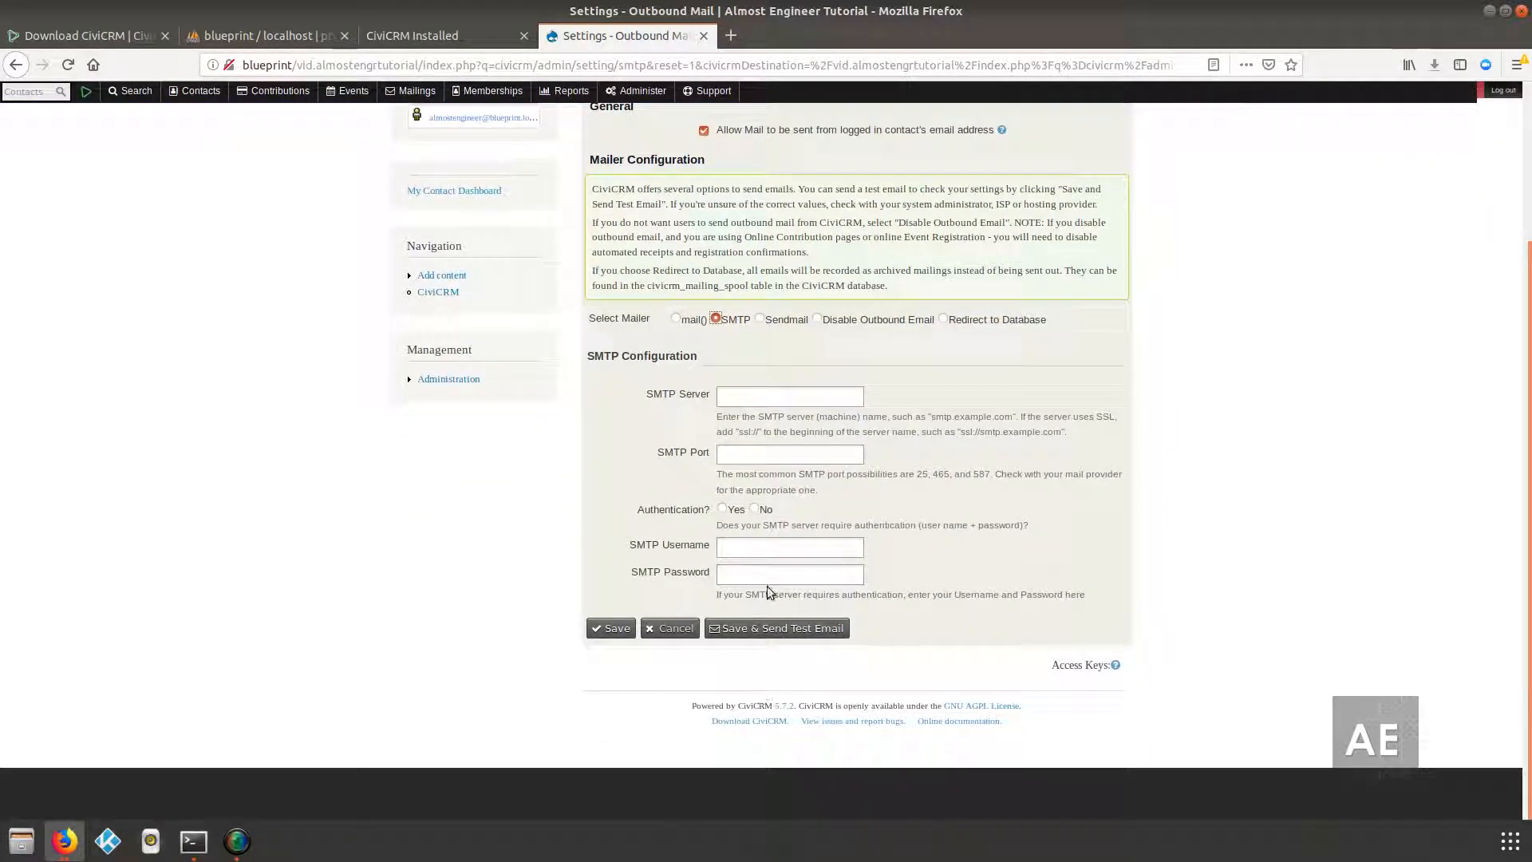
pyautogui.click(741, 549)
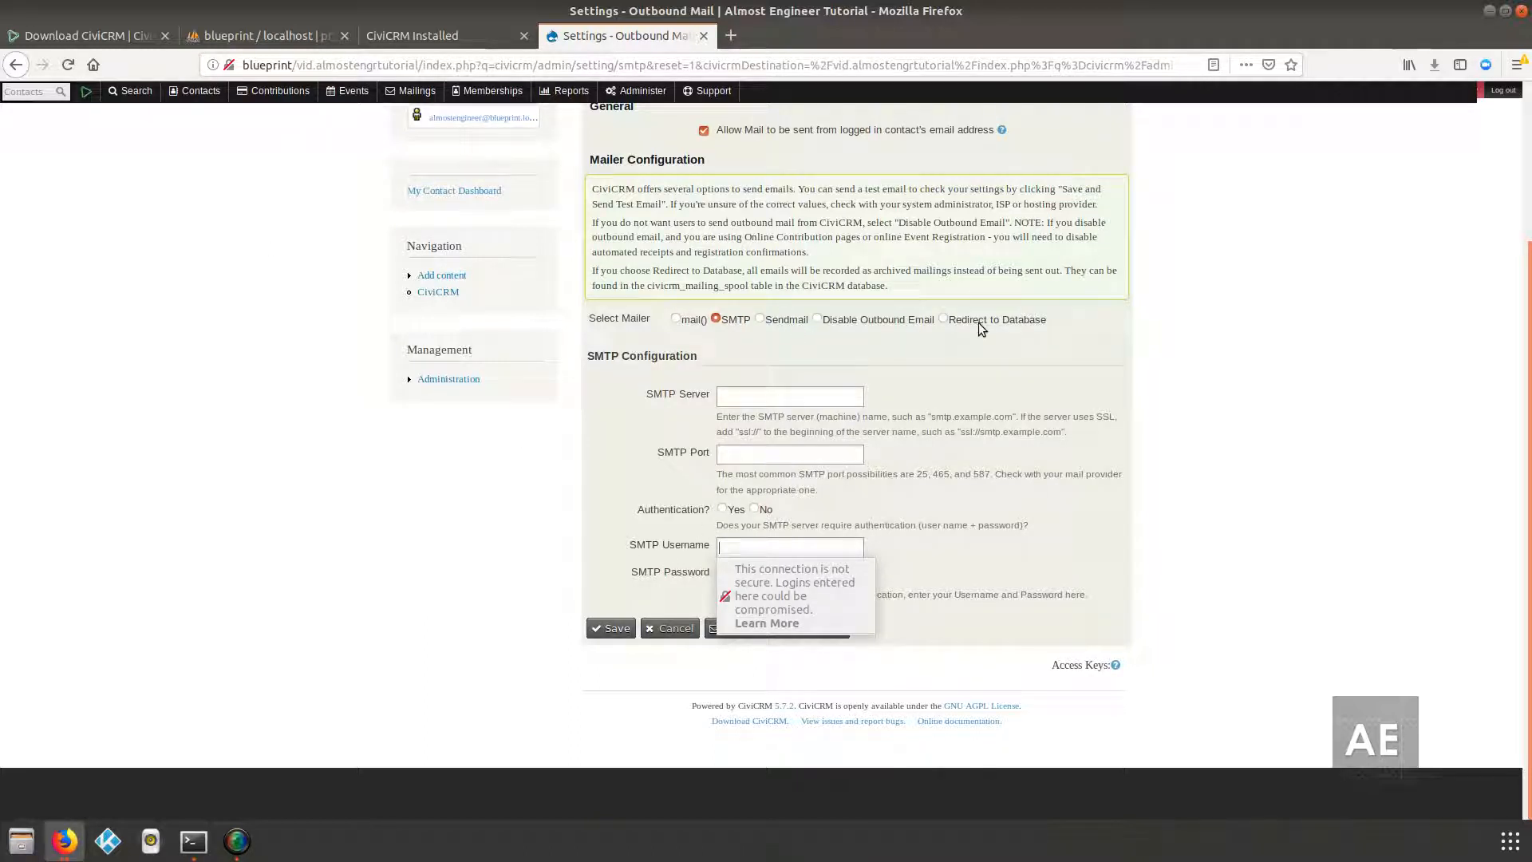
pyautogui.scroll(1, 981, 358)
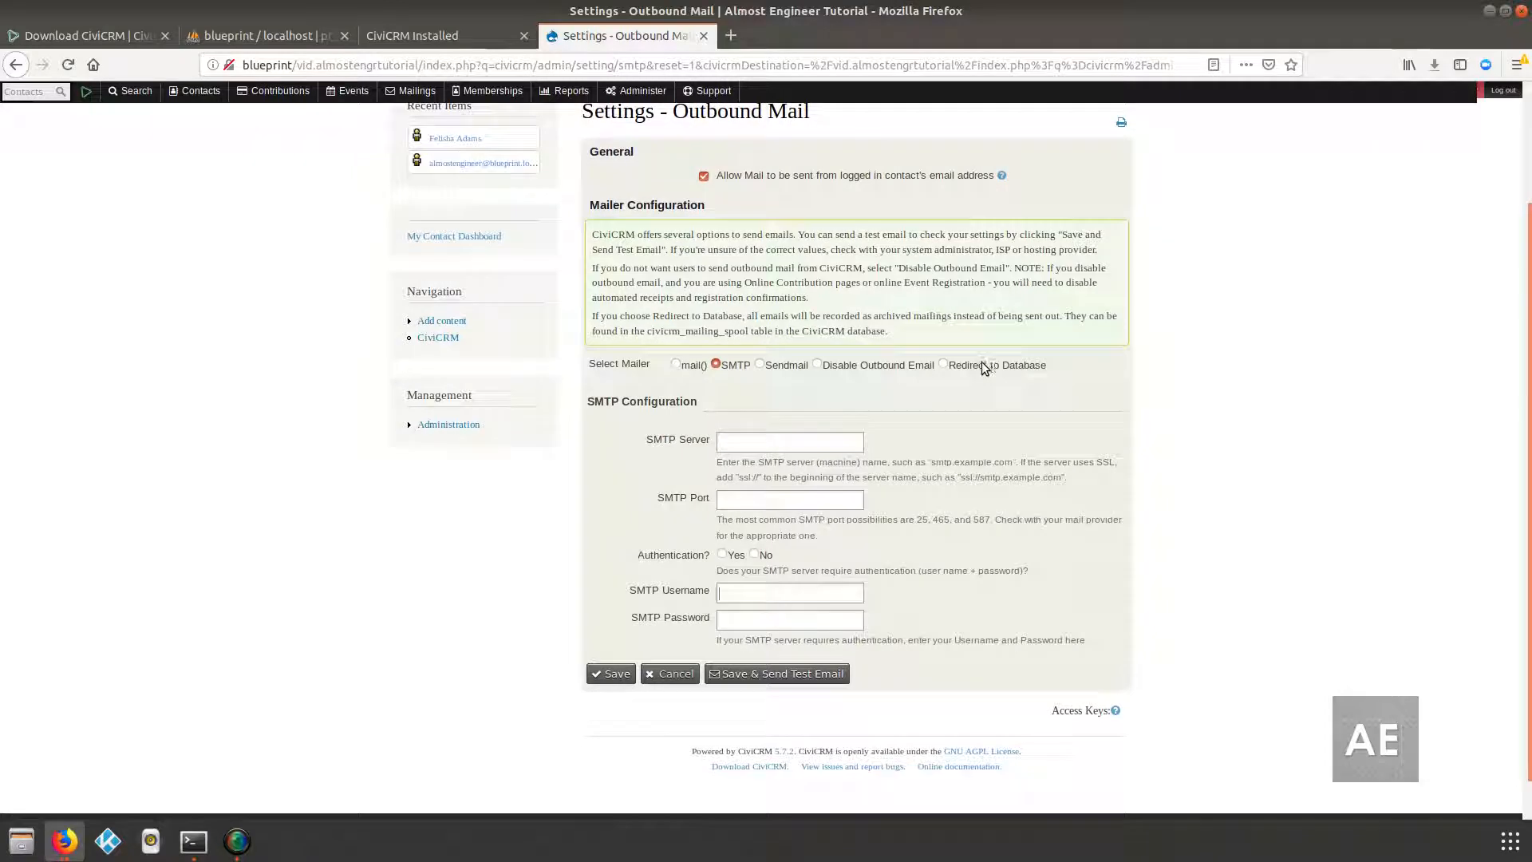
# - Check the Redirect to Database and Disable Outbound Email mailer options, and cancel the outbound mail settings to return to the checklist
pyautogui.click(981, 360)
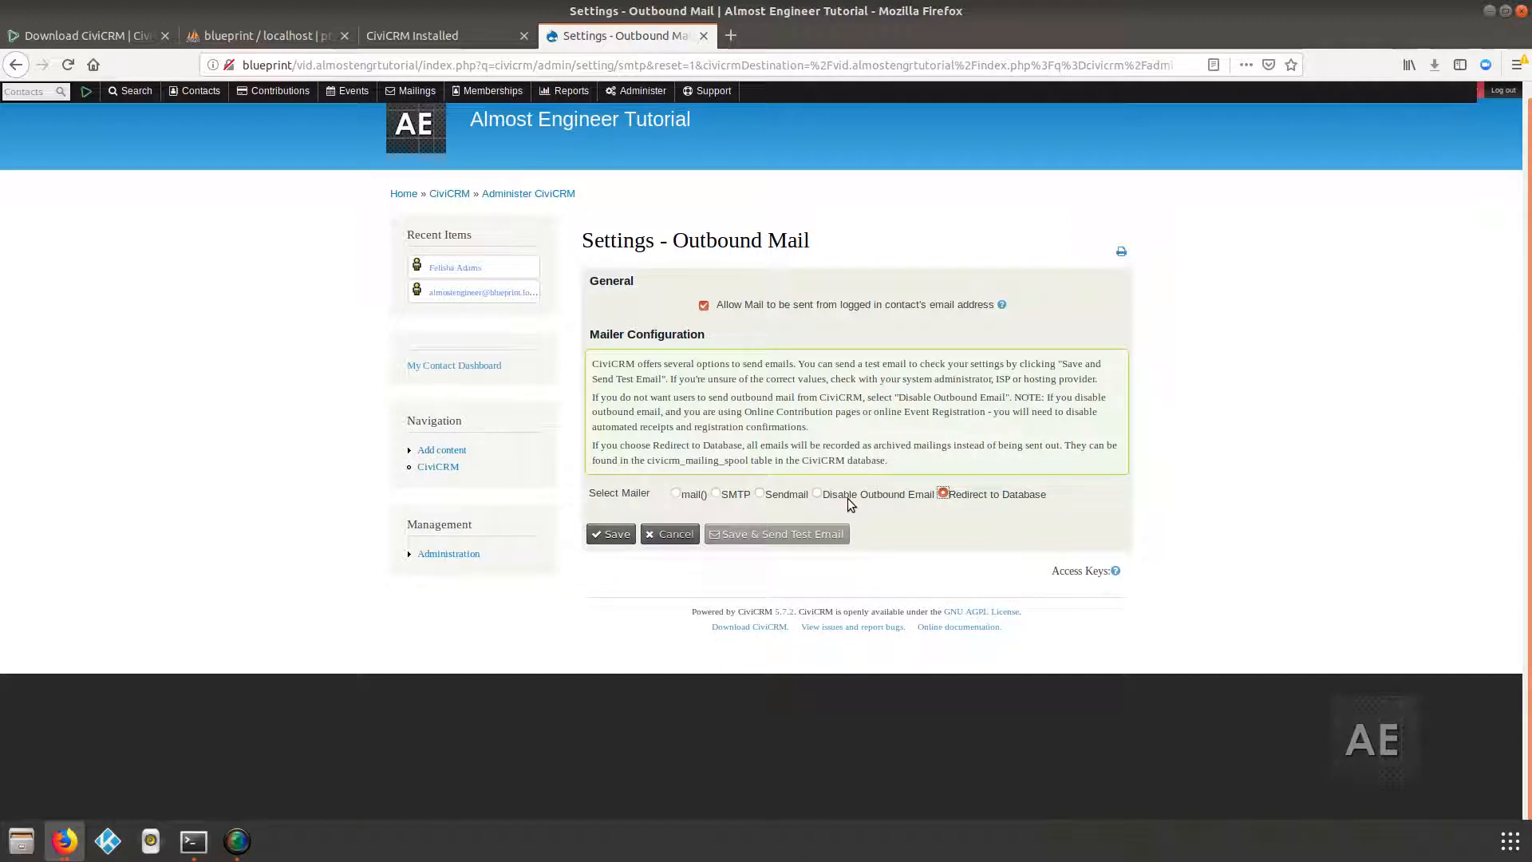
pyautogui.click(848, 498)
pyautogui.click(980, 499)
pyautogui.click(670, 535)
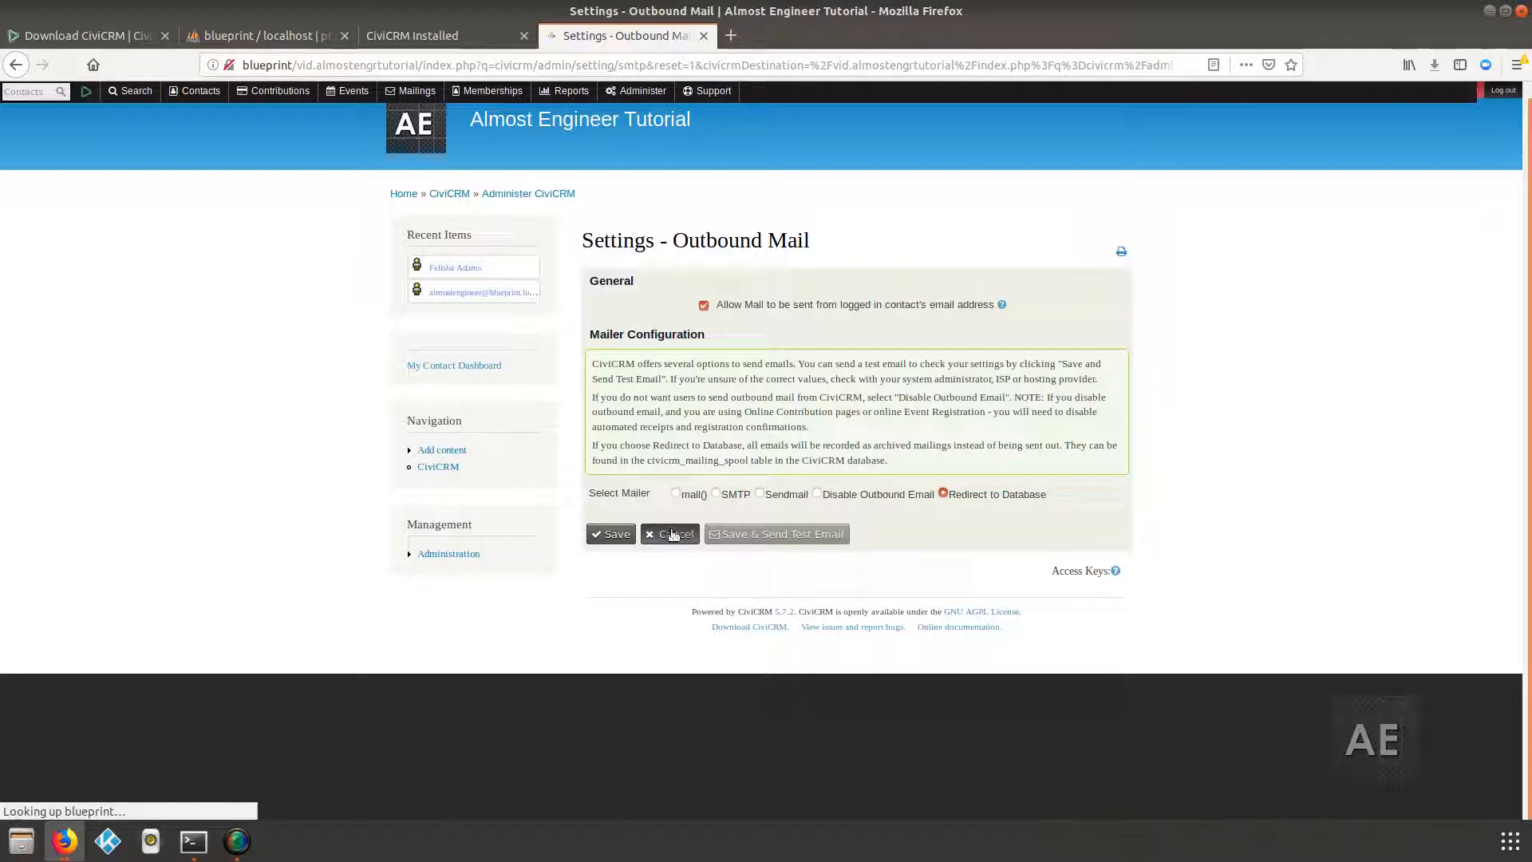
pyautogui.scroll(-10, 671, 528)
pyautogui.scroll(-2, 671, 528)
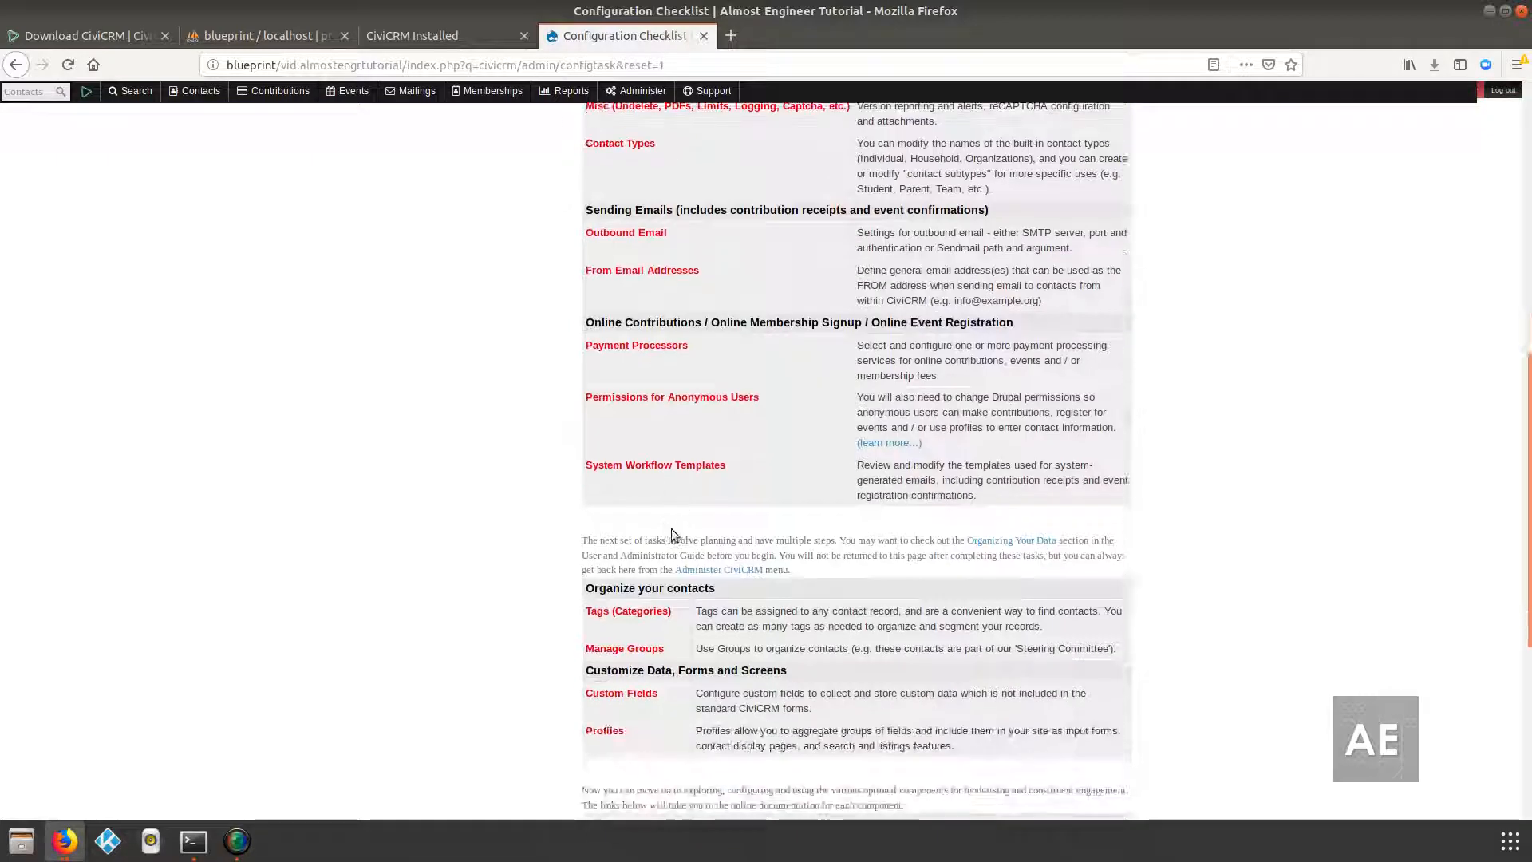
# - Open From Email Addresses to check the defined sender addresses, and return to the Configuration Checklist
pyautogui.click(664, 273)
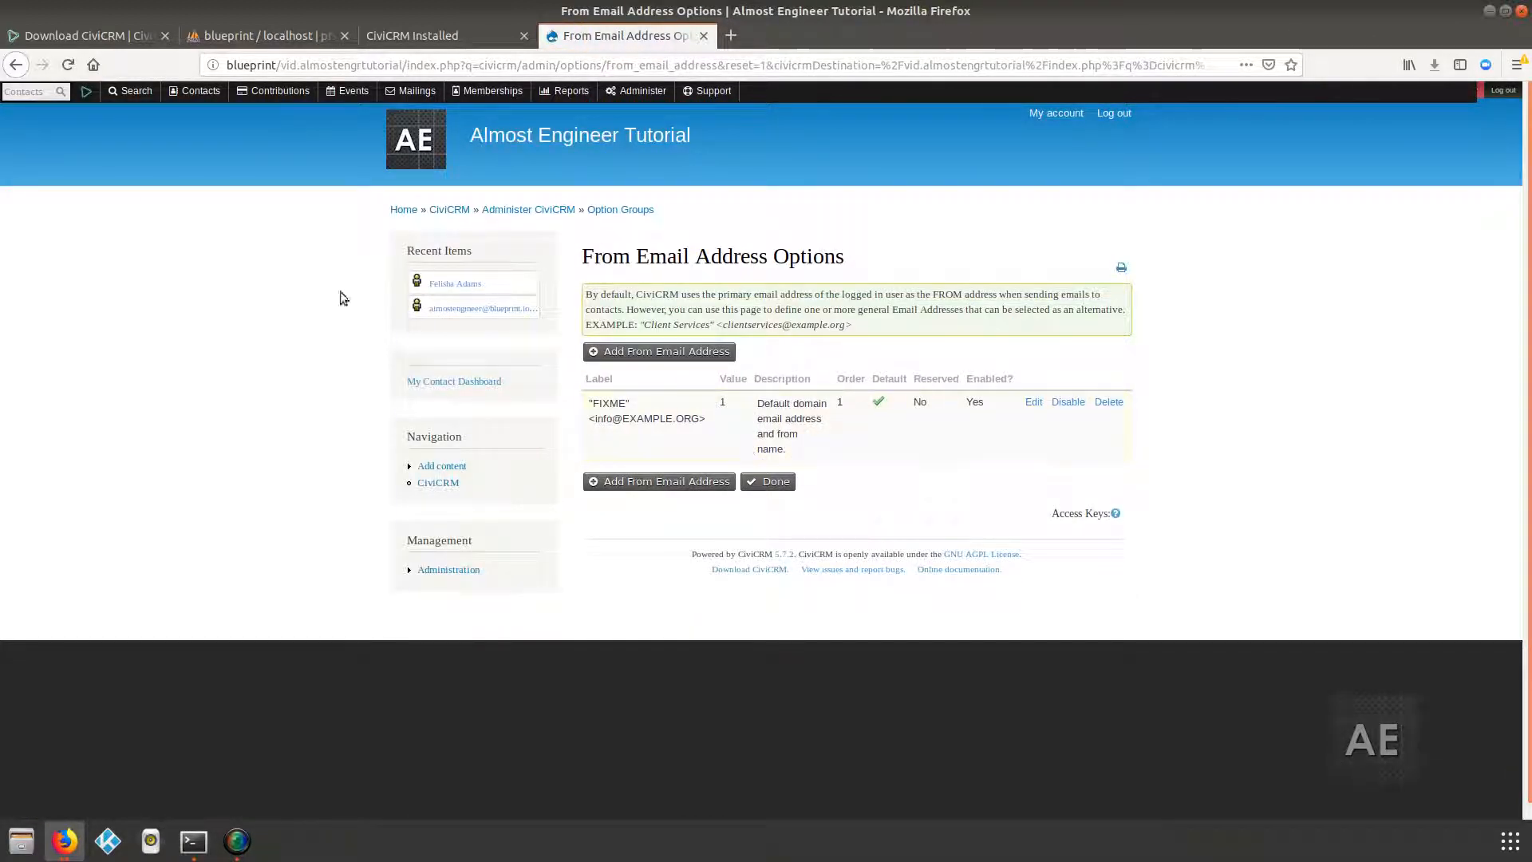
pyautogui.hotkey('alt', 'Left')
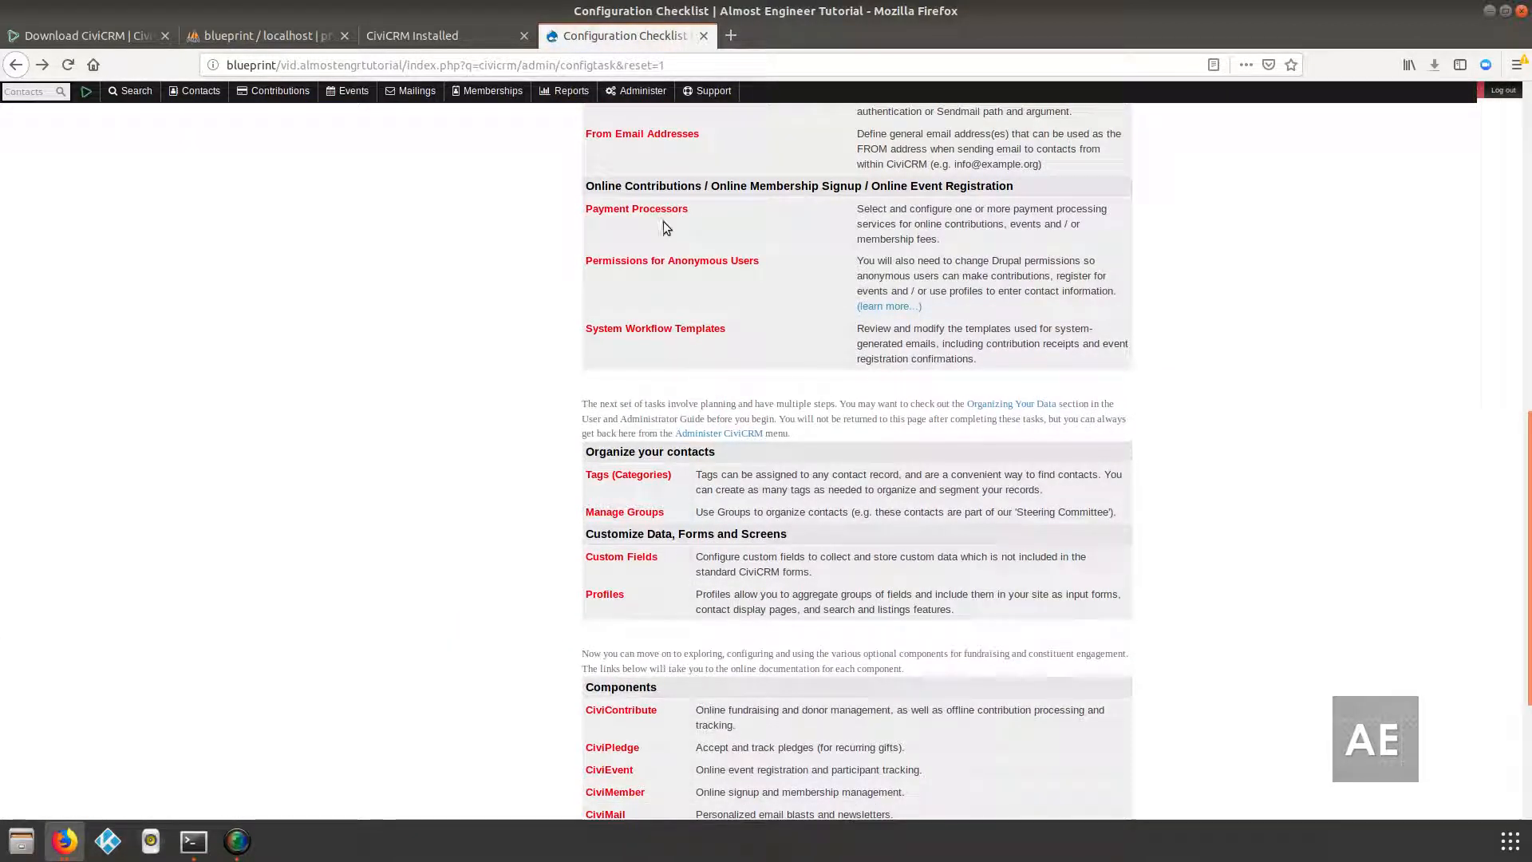
# - Open Payment Processors, start a new payment processor form, and check the available Payment Processor Type choices
pyautogui.click(657, 211)
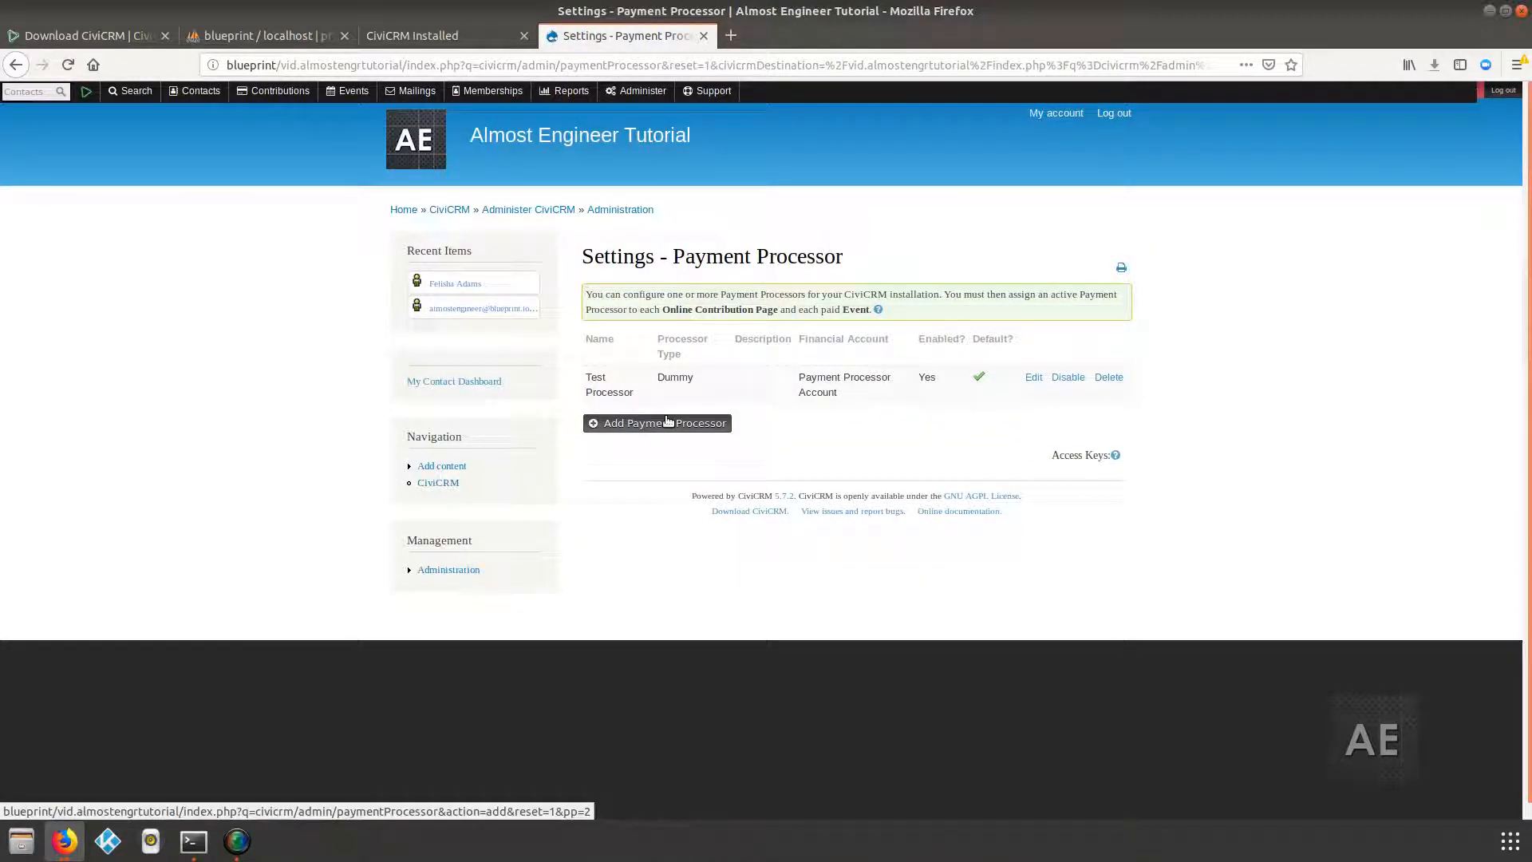
pyautogui.click(670, 427)
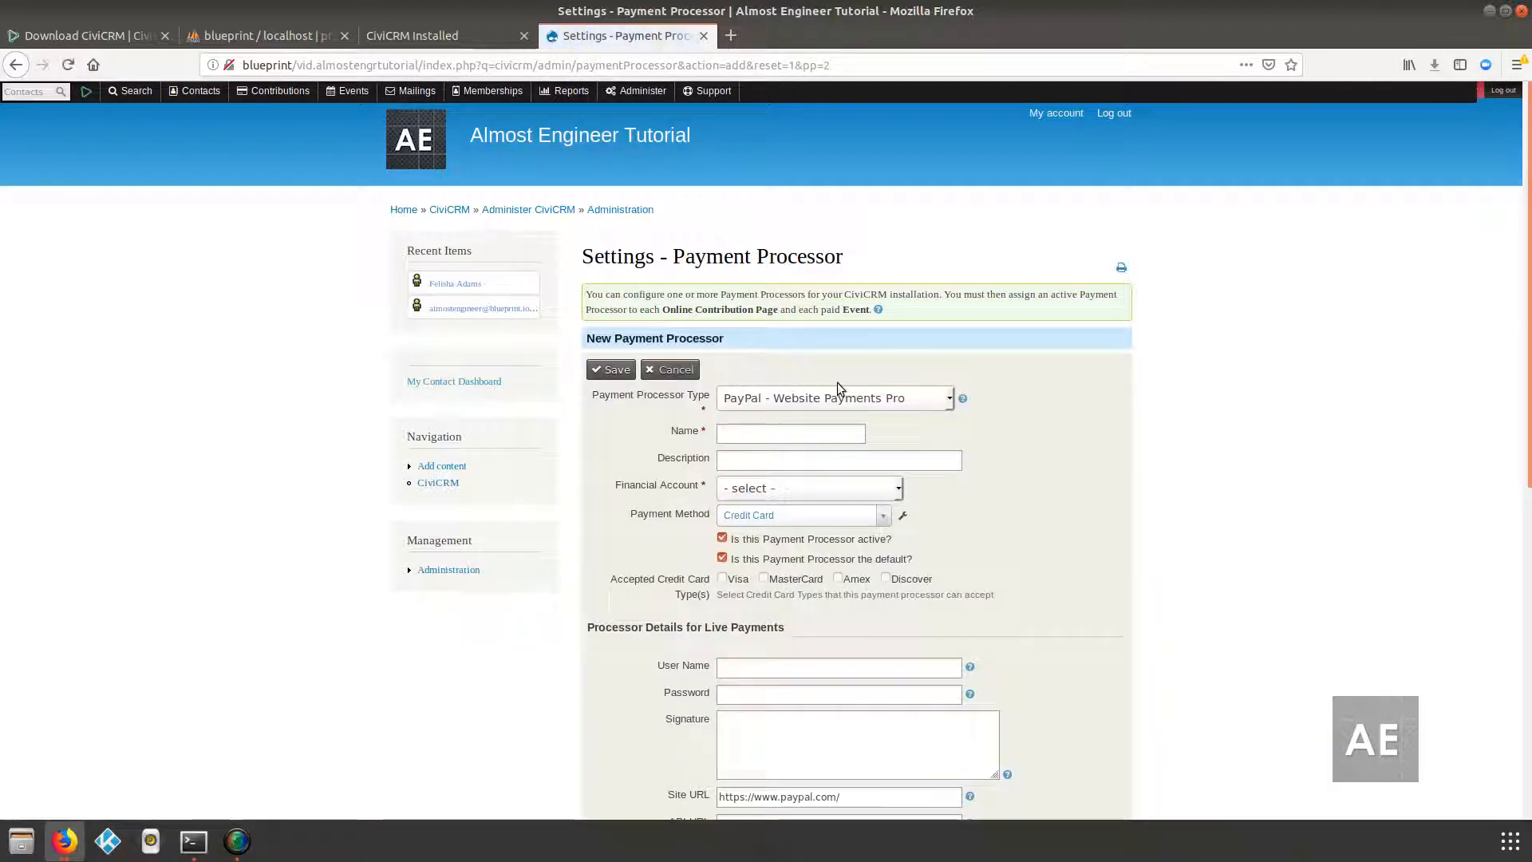
pyautogui.click(835, 399)
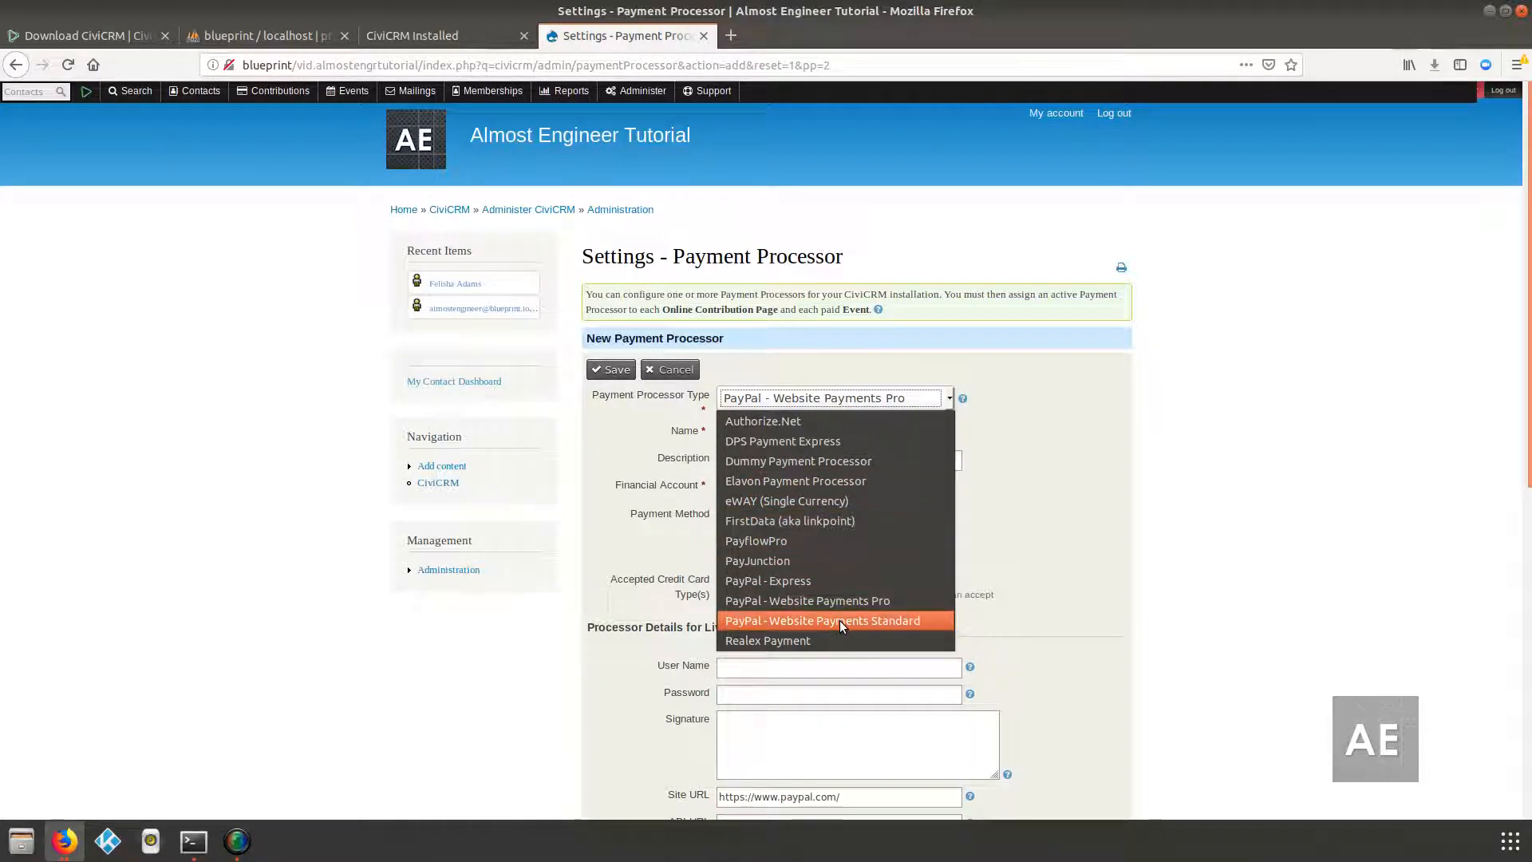
pyautogui.click(1012, 548)
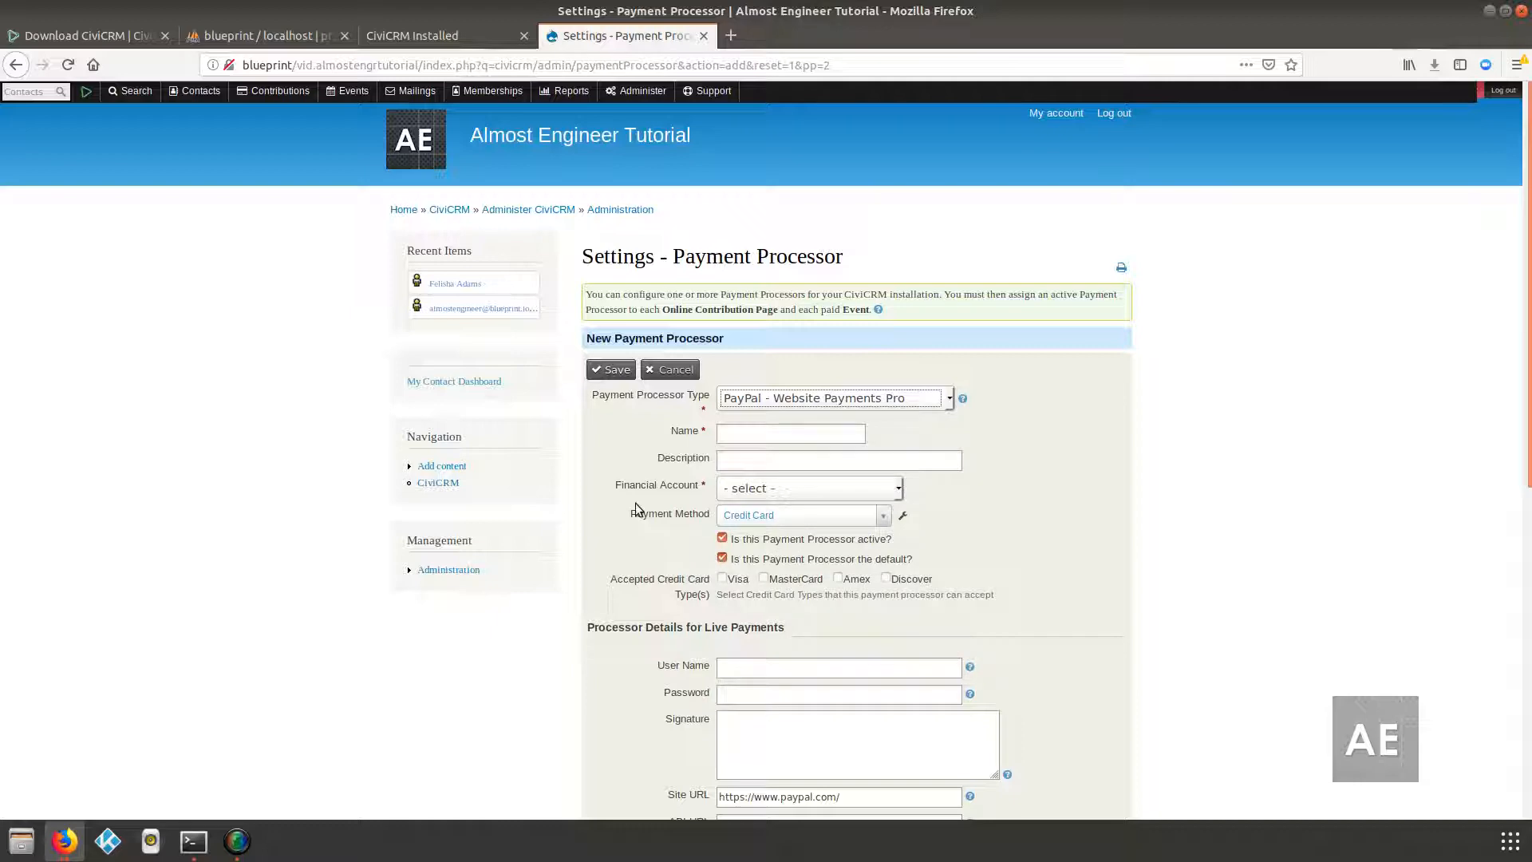
# - Examine the live and test payment details in the new processor form, cancel it, and return to the Configuration Checklist
pyautogui.scroll(-5, 635, 505)
pyautogui.scroll(-4, 636, 504)
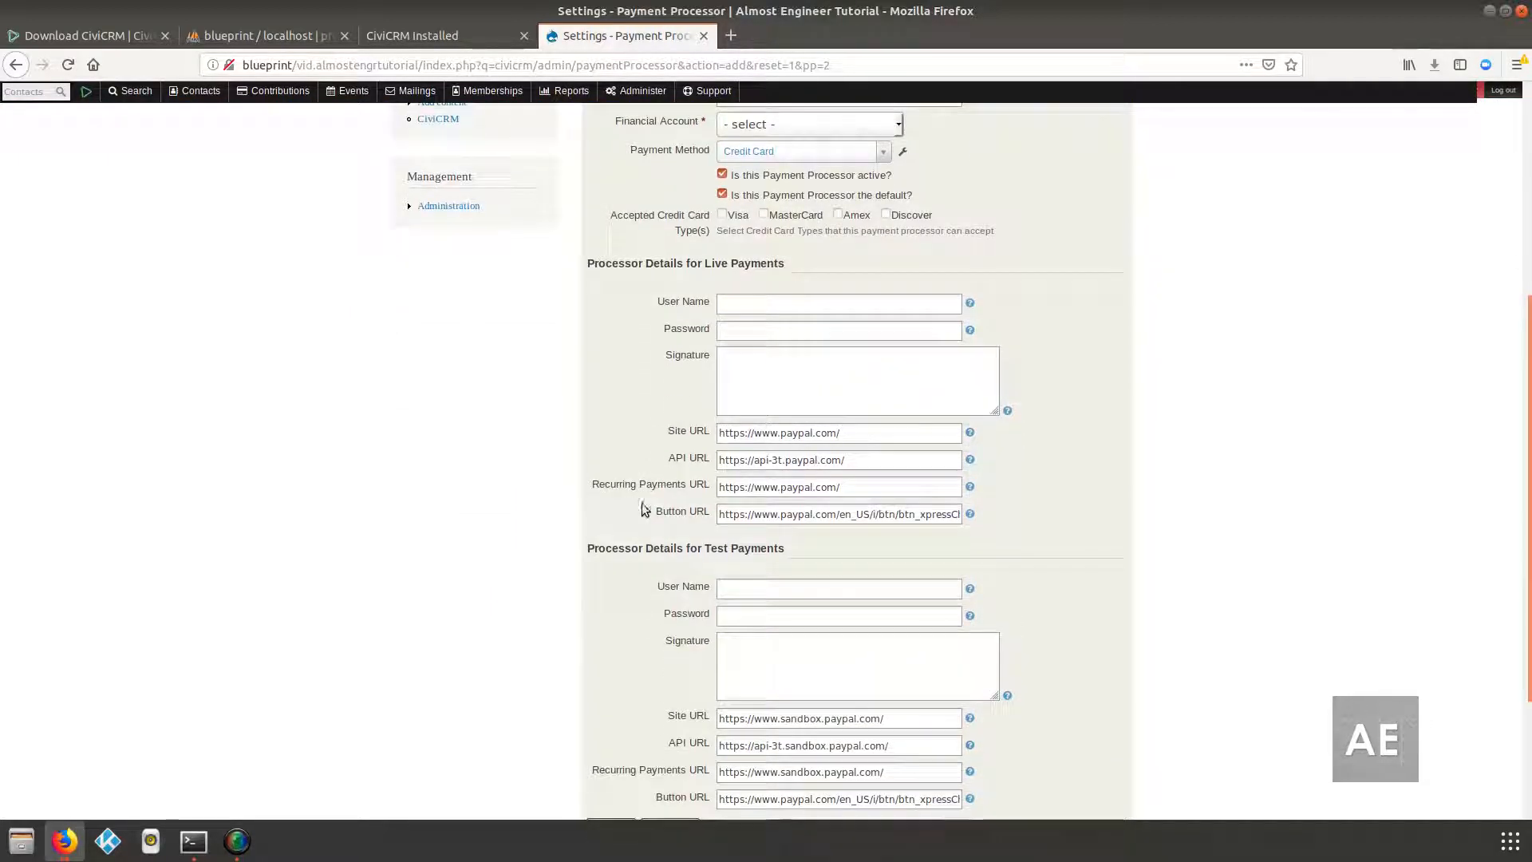
pyautogui.scroll(7, 667, 538)
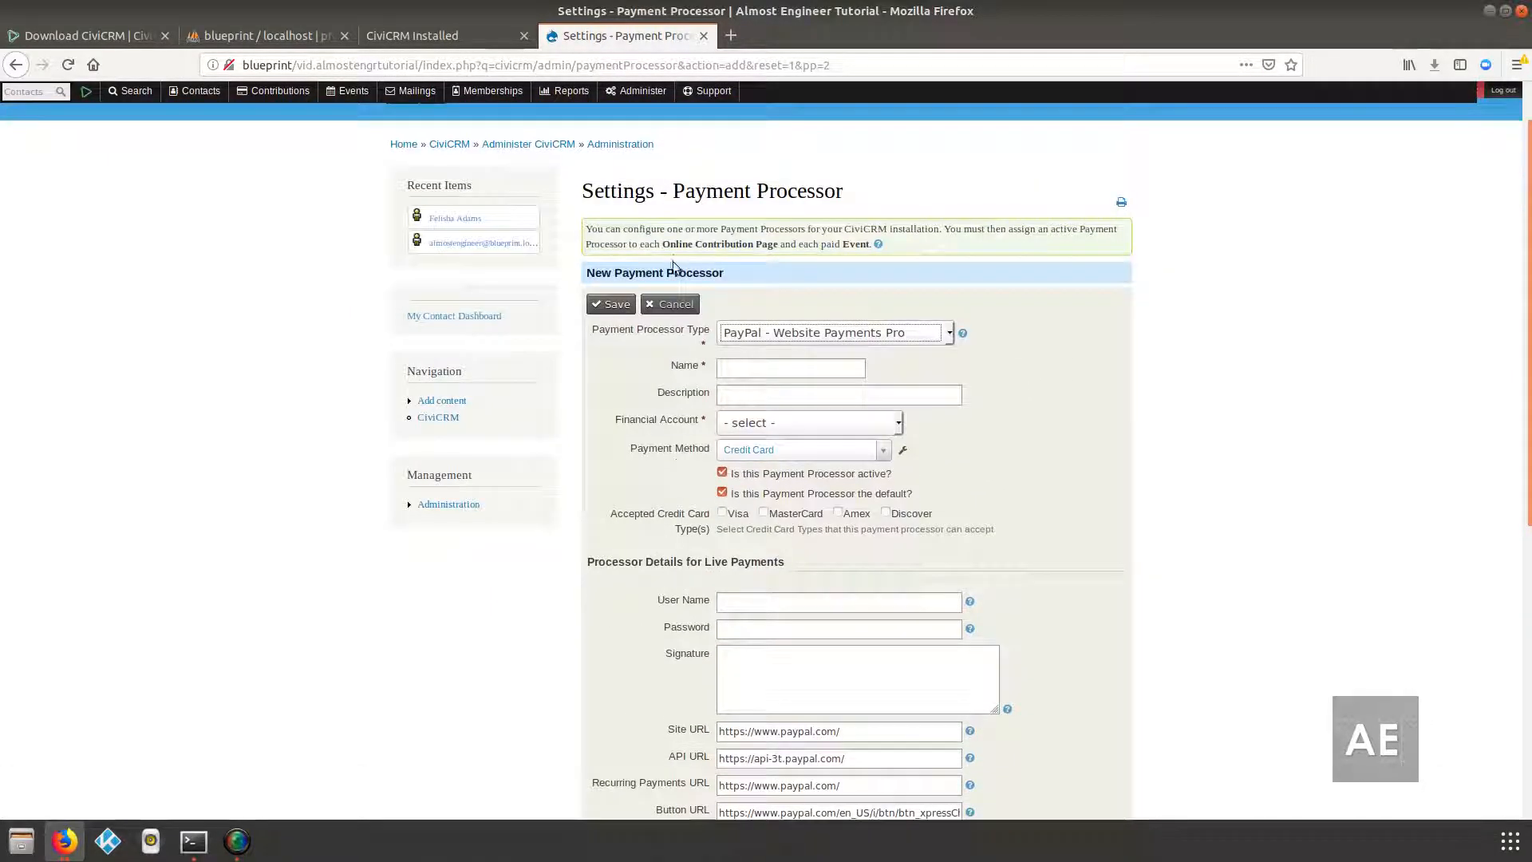
pyautogui.click(671, 305)
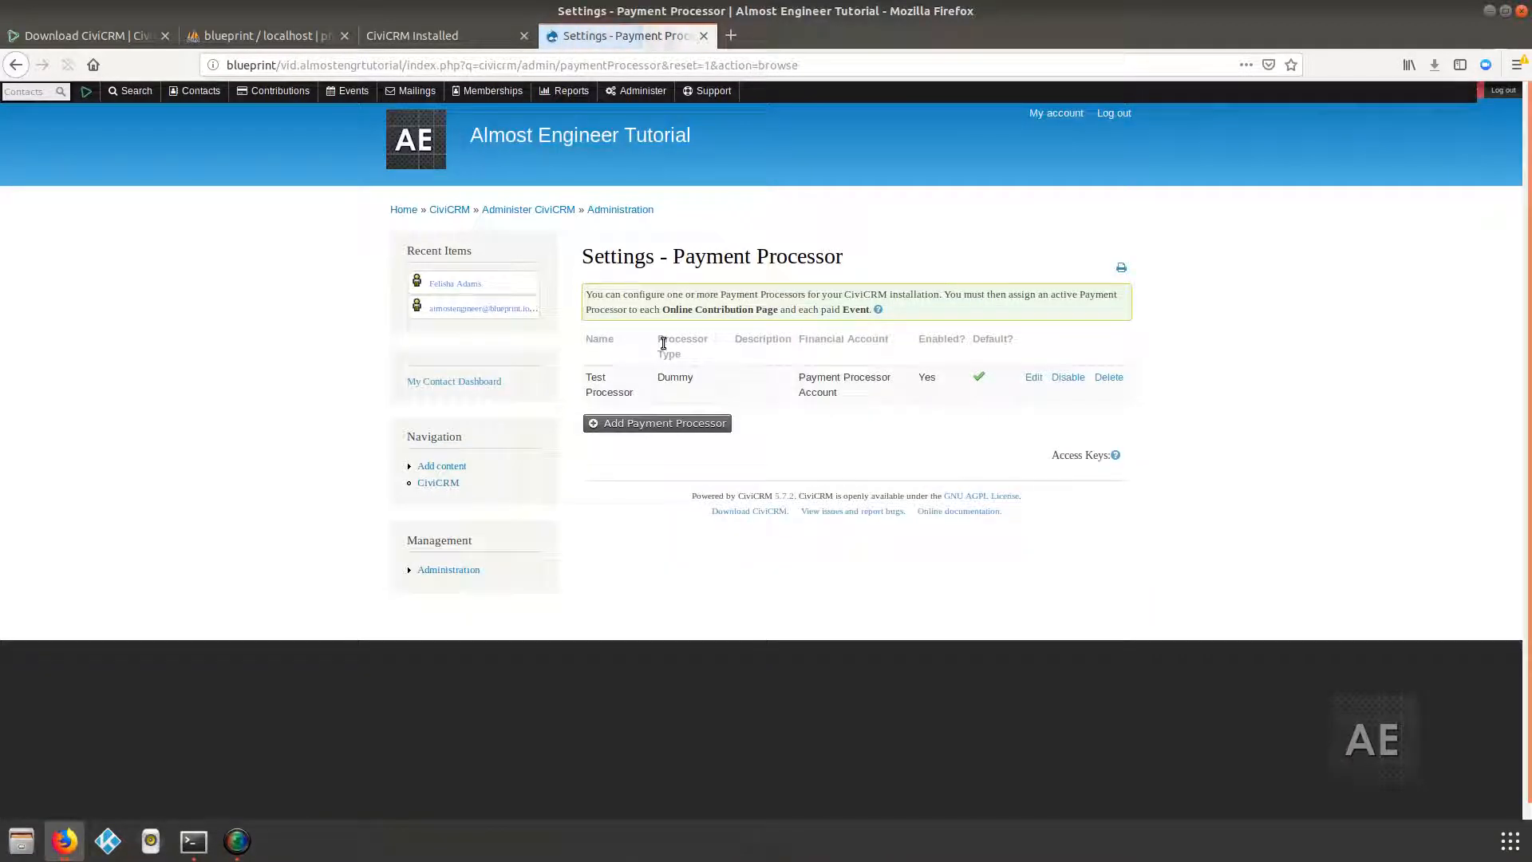
pyautogui.click(7, 70)
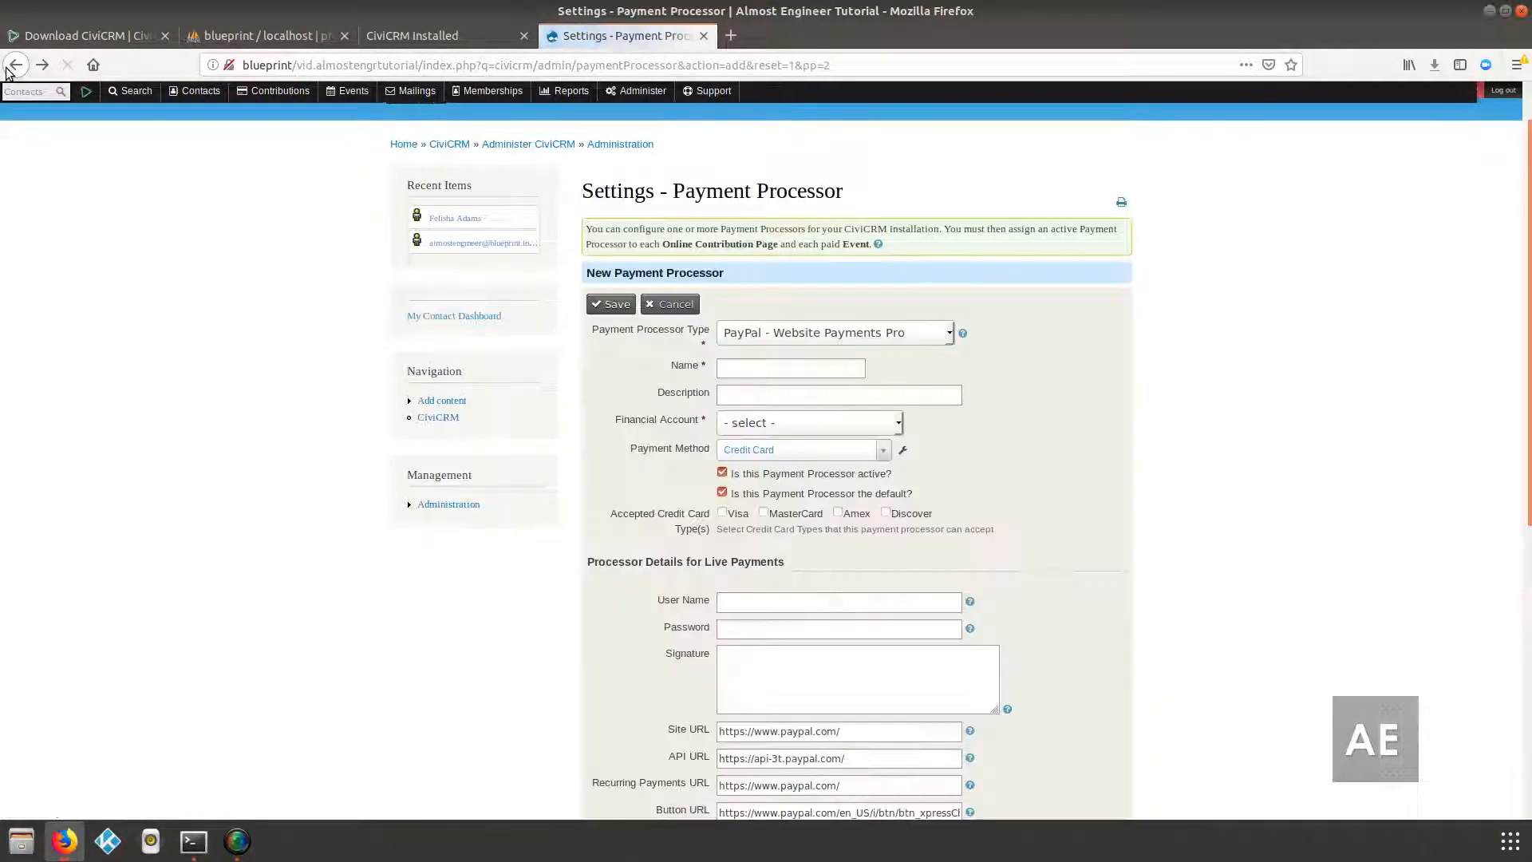
pyautogui.click(7, 70)
pyautogui.click(7, 72)
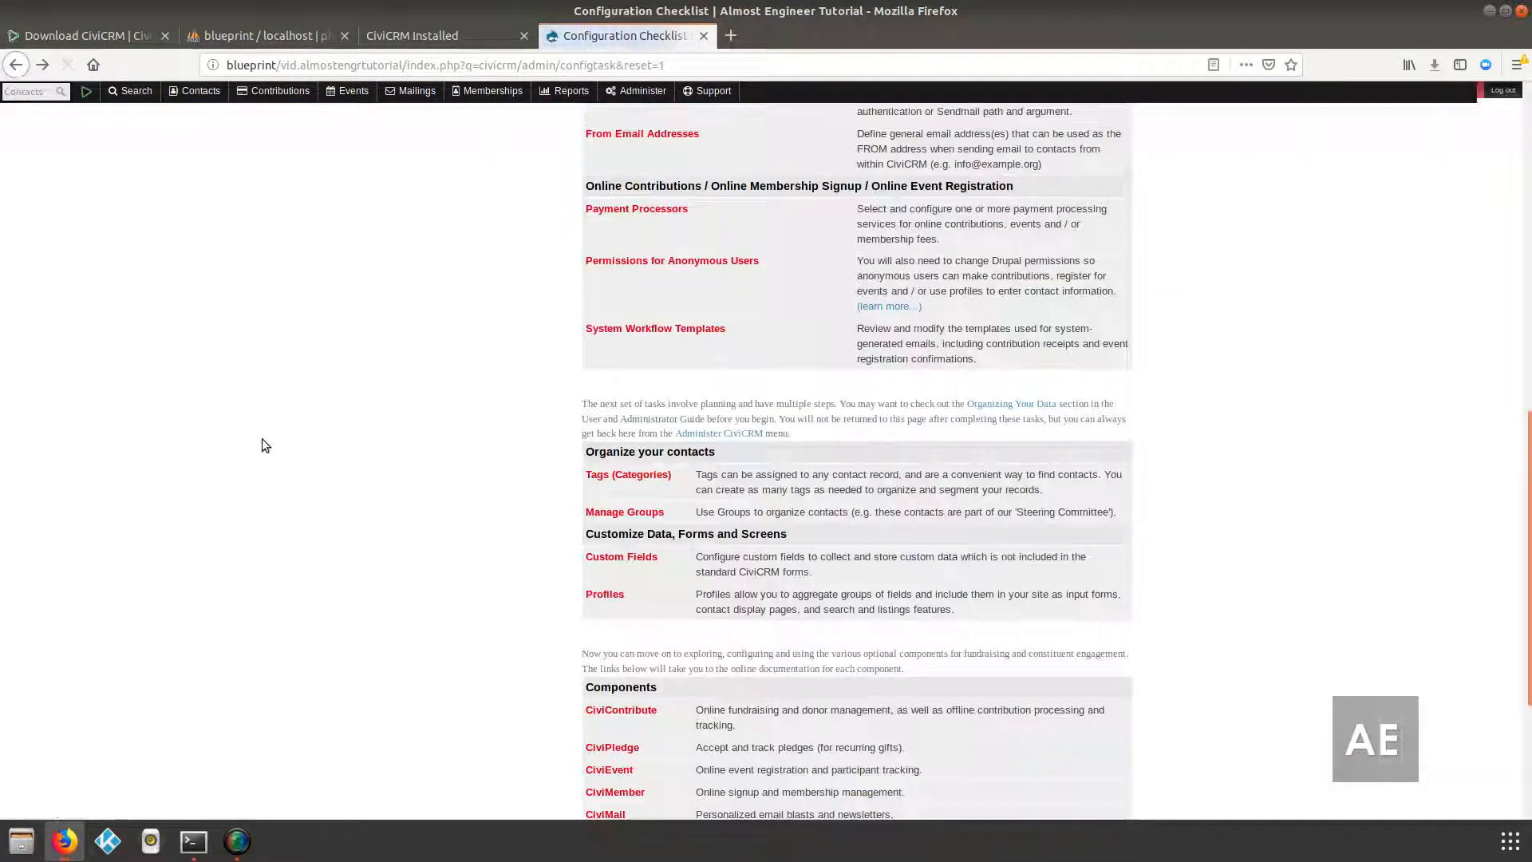
# - Open Permissions for Anonymous Users separately, examine the CiviCRM, CiviEvent and CiviContribute permissions per role, and close the page
pyautogui.scroll(-3, 271, 442)
pyautogui.scroll(2, 275, 444)
pyautogui.scroll(4, 276, 450)
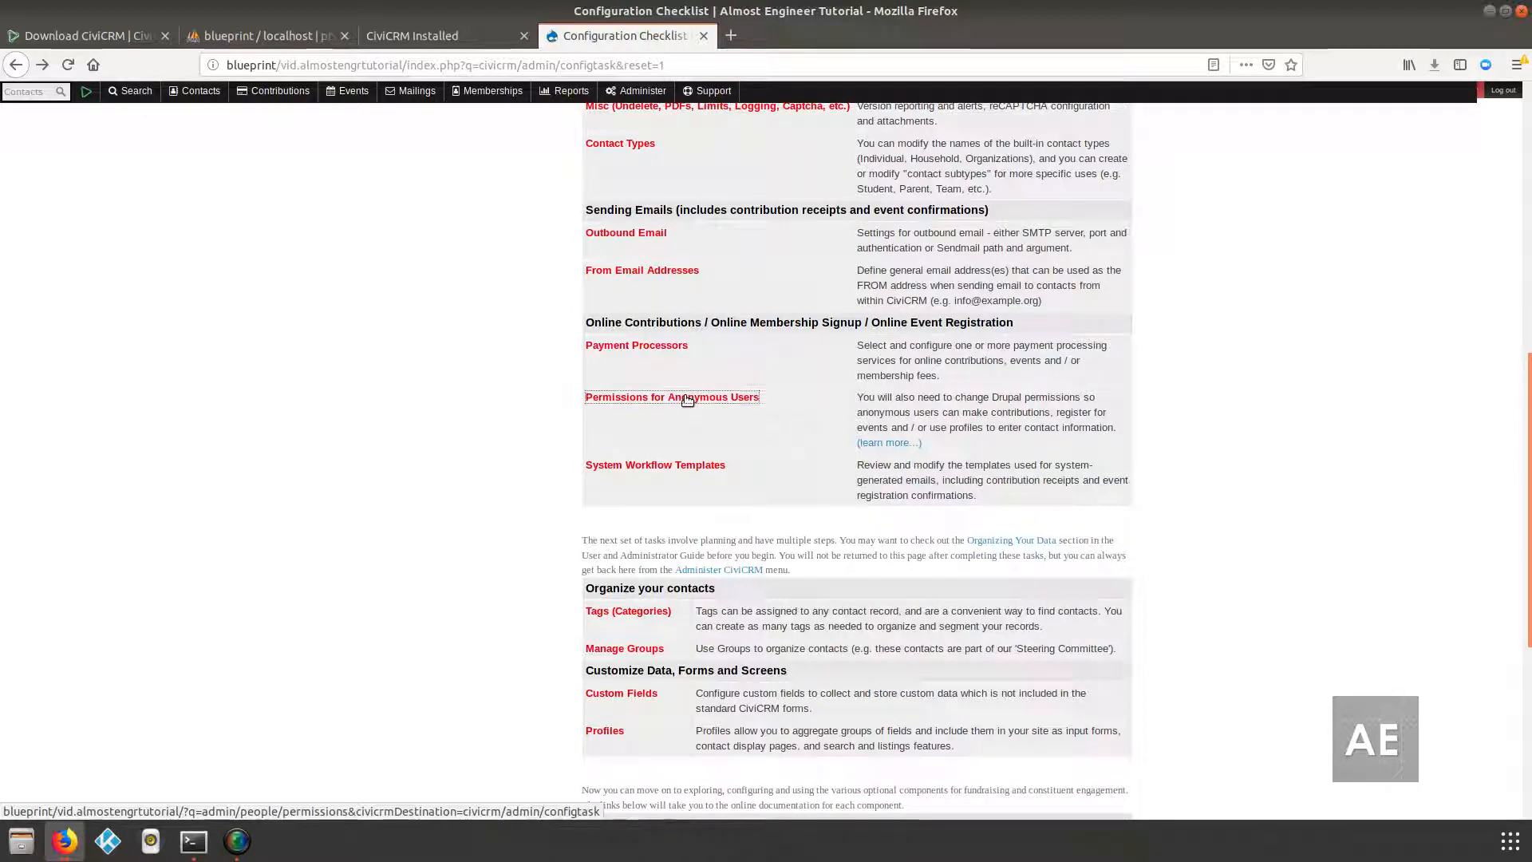
pyautogui.middleClick(687, 398)
pyautogui.click(782, 40)
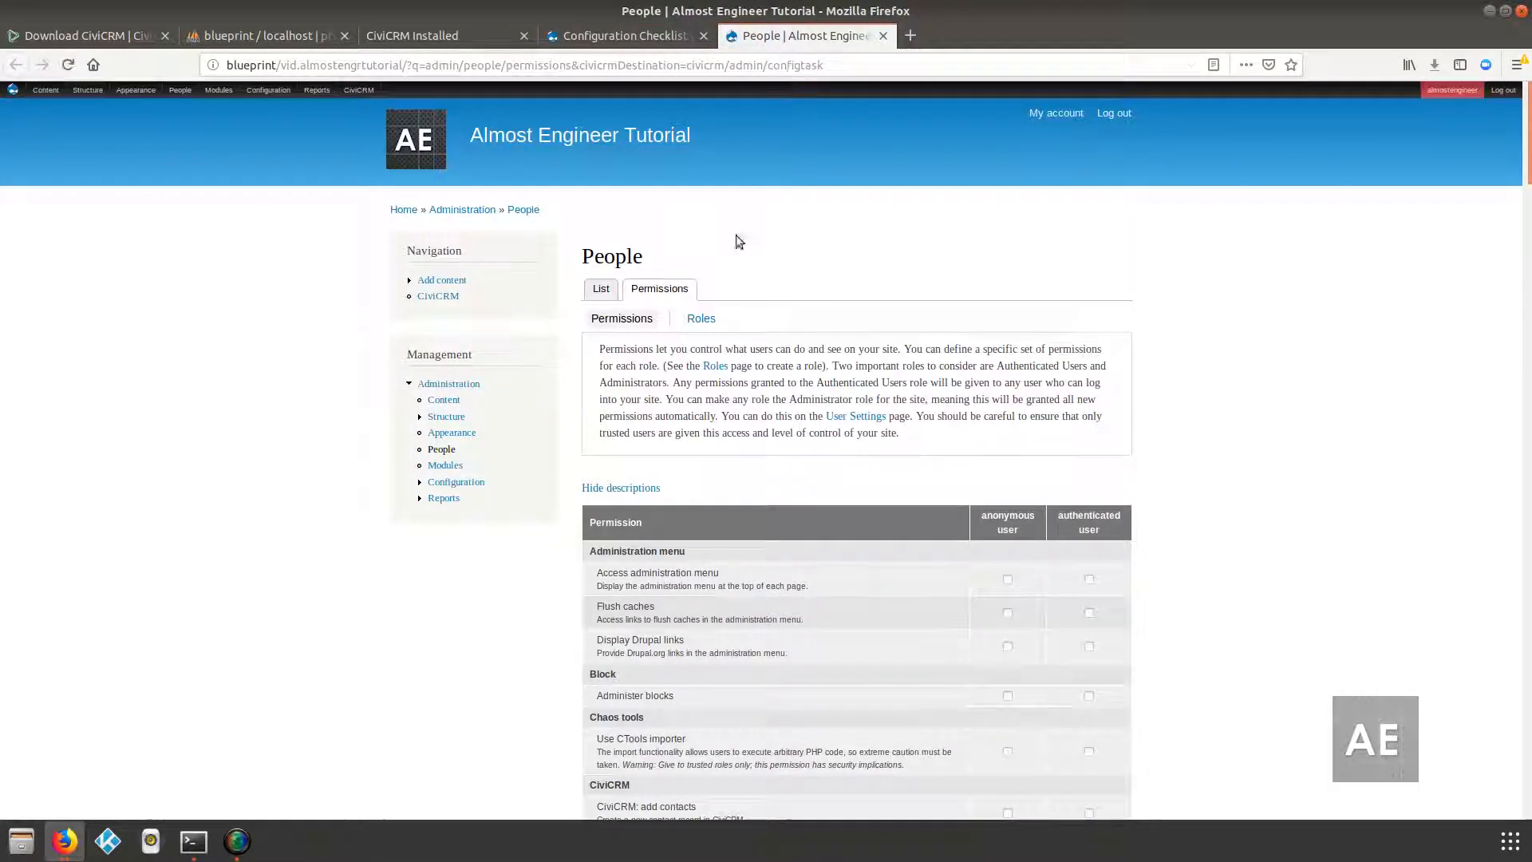
pyautogui.scroll(-6, 454, 505)
pyautogui.scroll(-6, 456, 509)
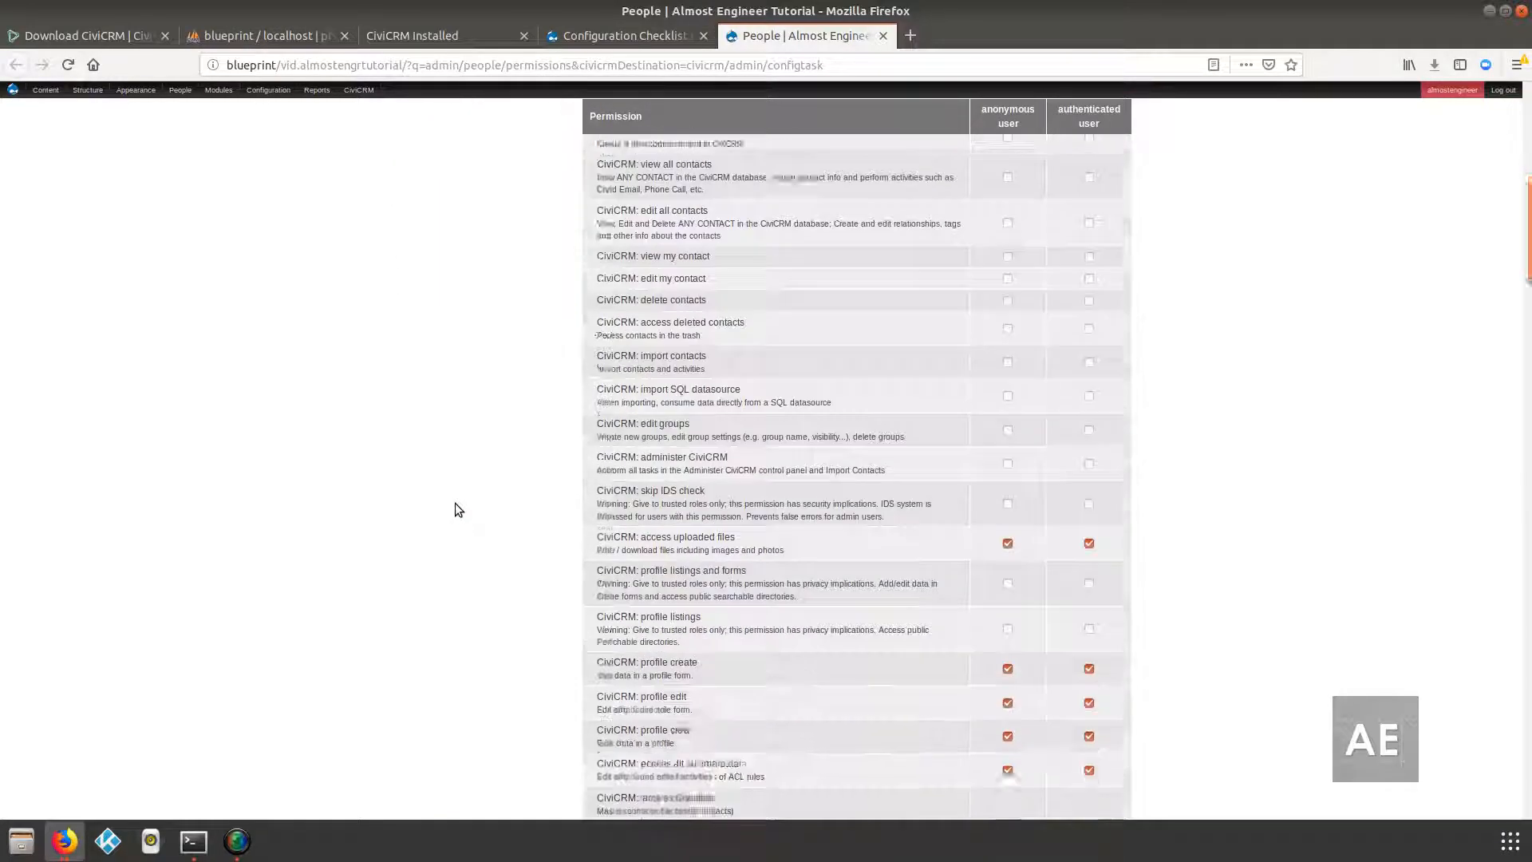
pyautogui.scroll(-12, 829, 571)
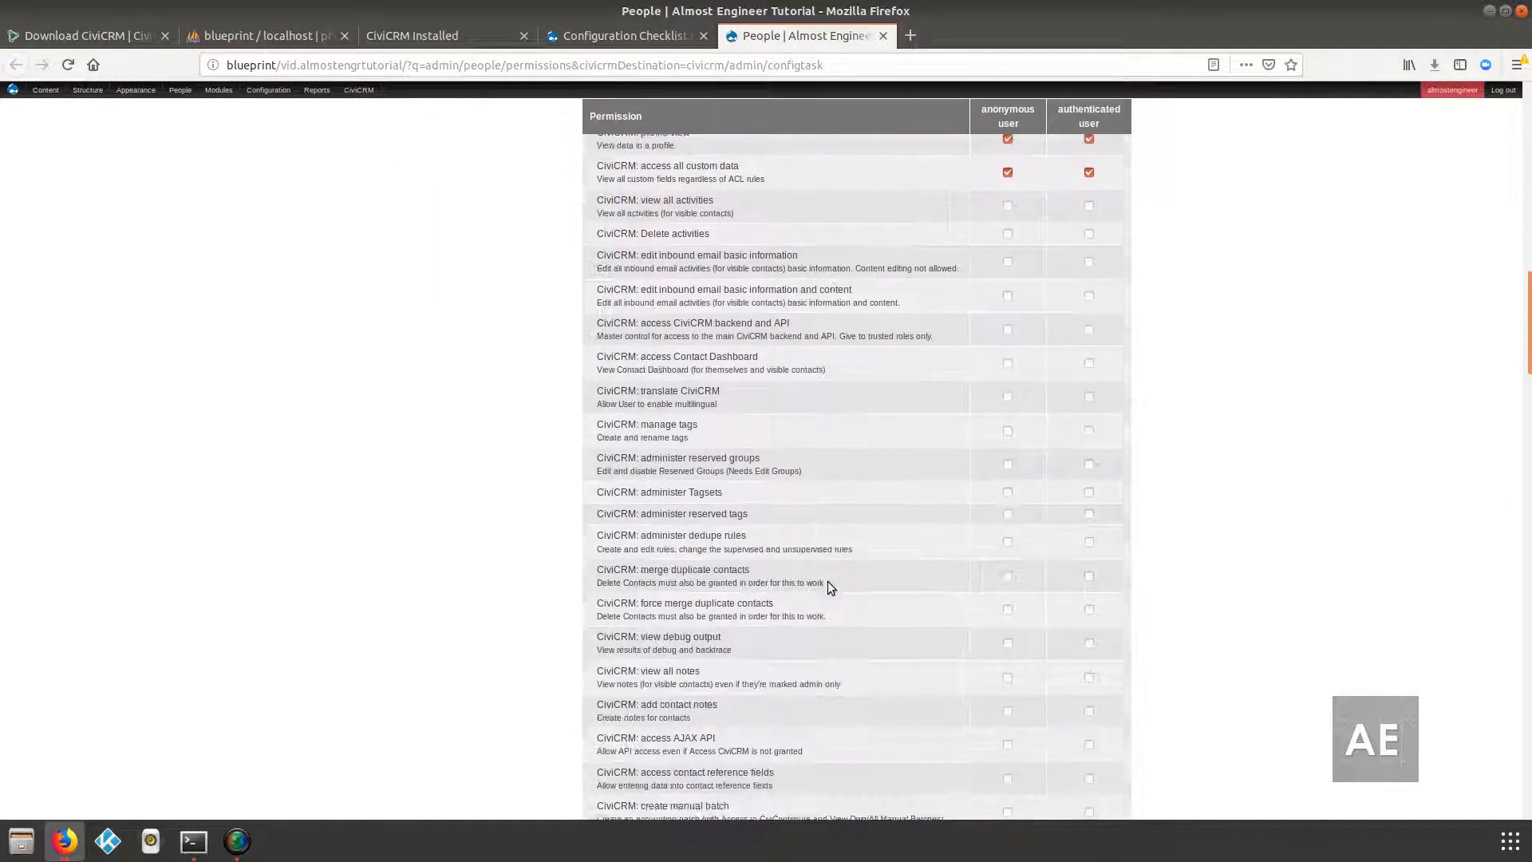
pyautogui.scroll(-5, 835, 549)
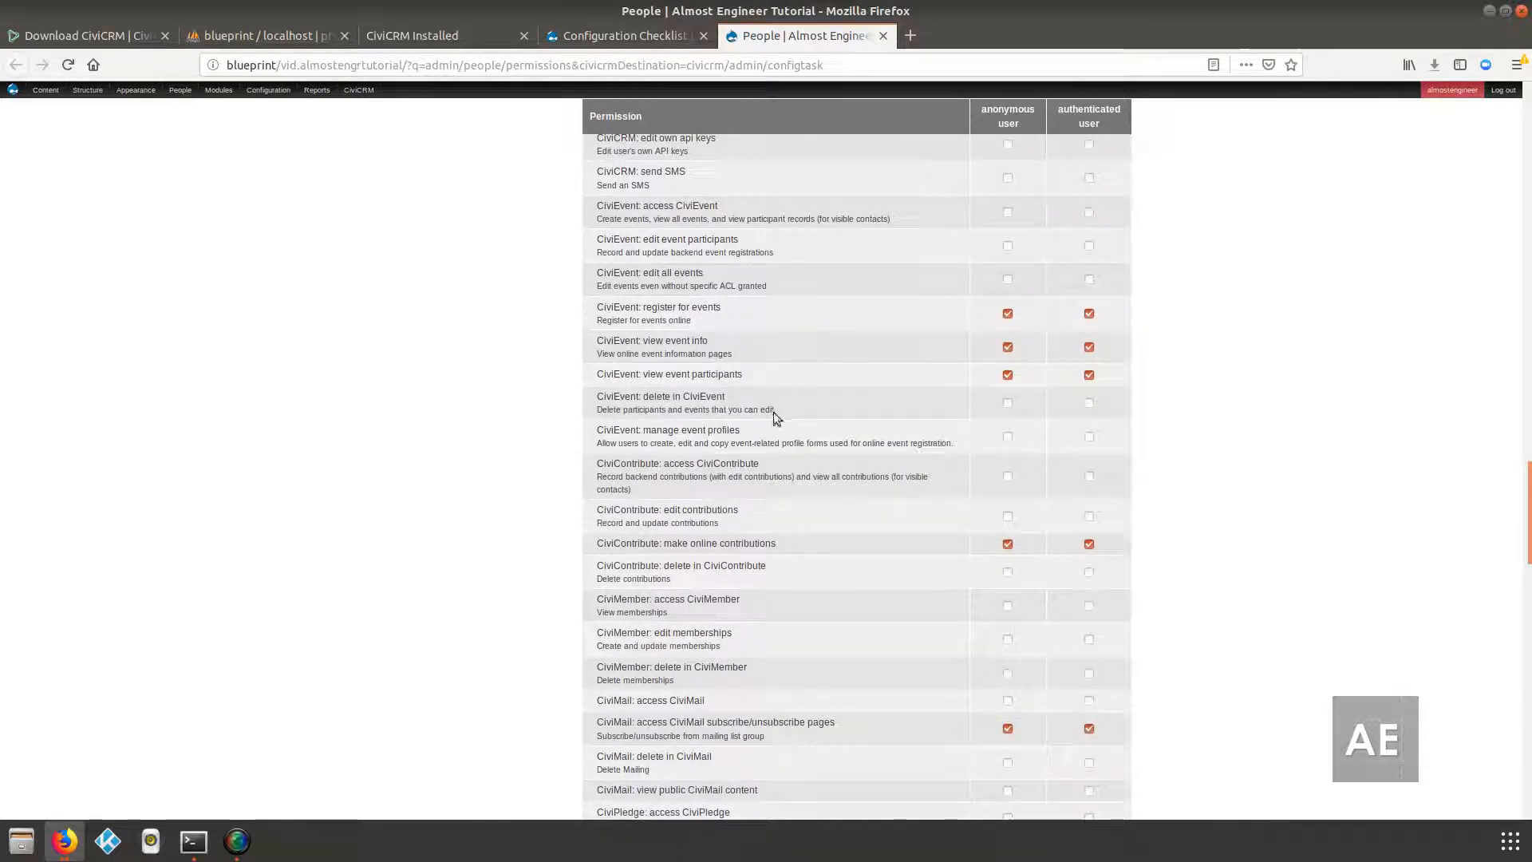
pyautogui.moveTo(742, 432); pyautogui.dragTo(791, 492)
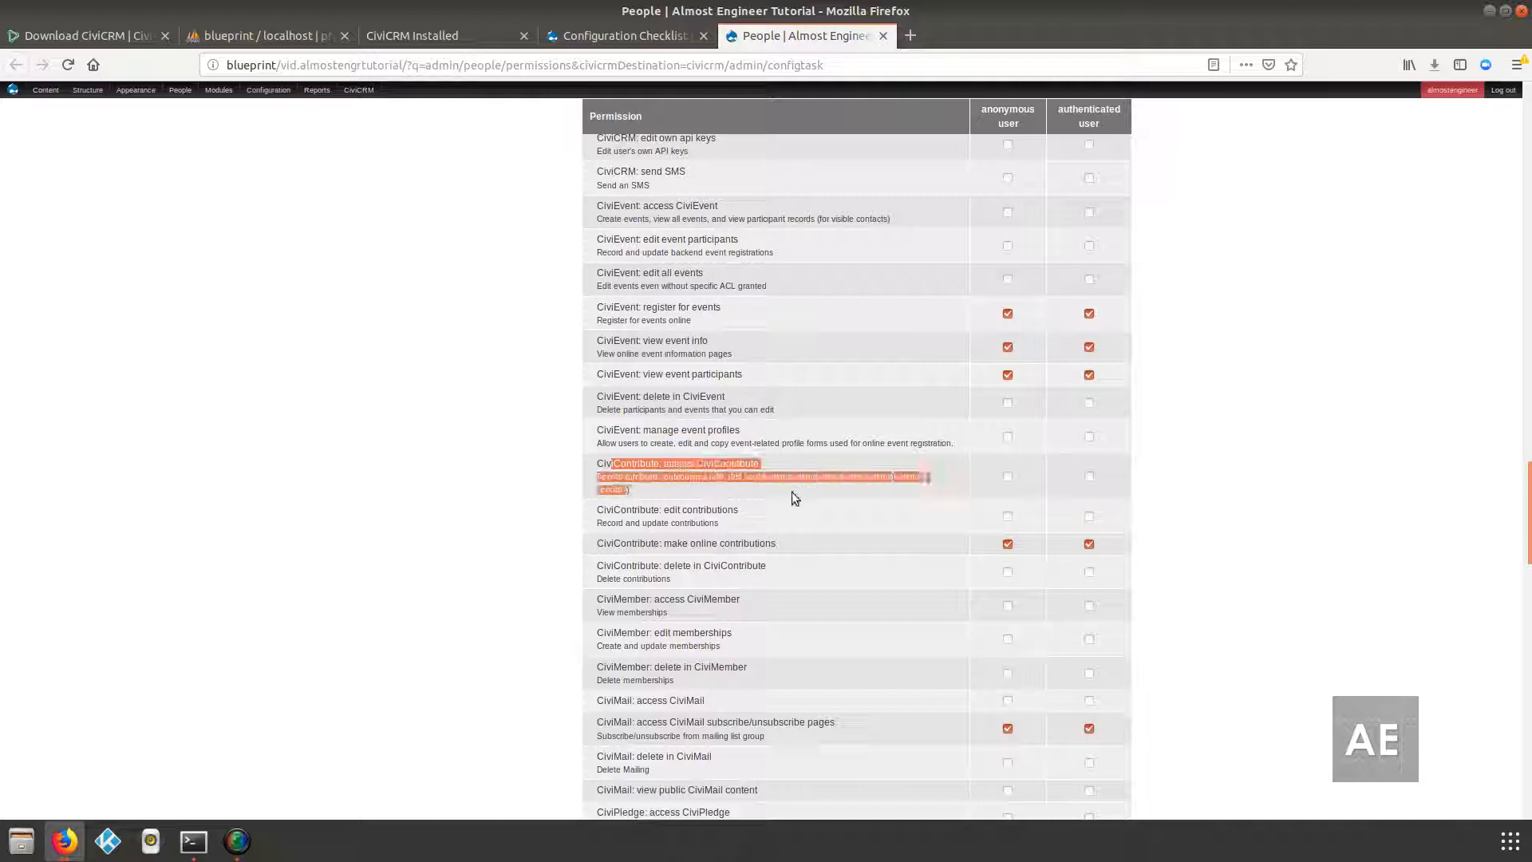
pyautogui.click(882, 36)
# - Look over the remaining checklist tasks and open Custom Fields in a separate browser tab
pyautogui.scroll(-2, 436, 639)
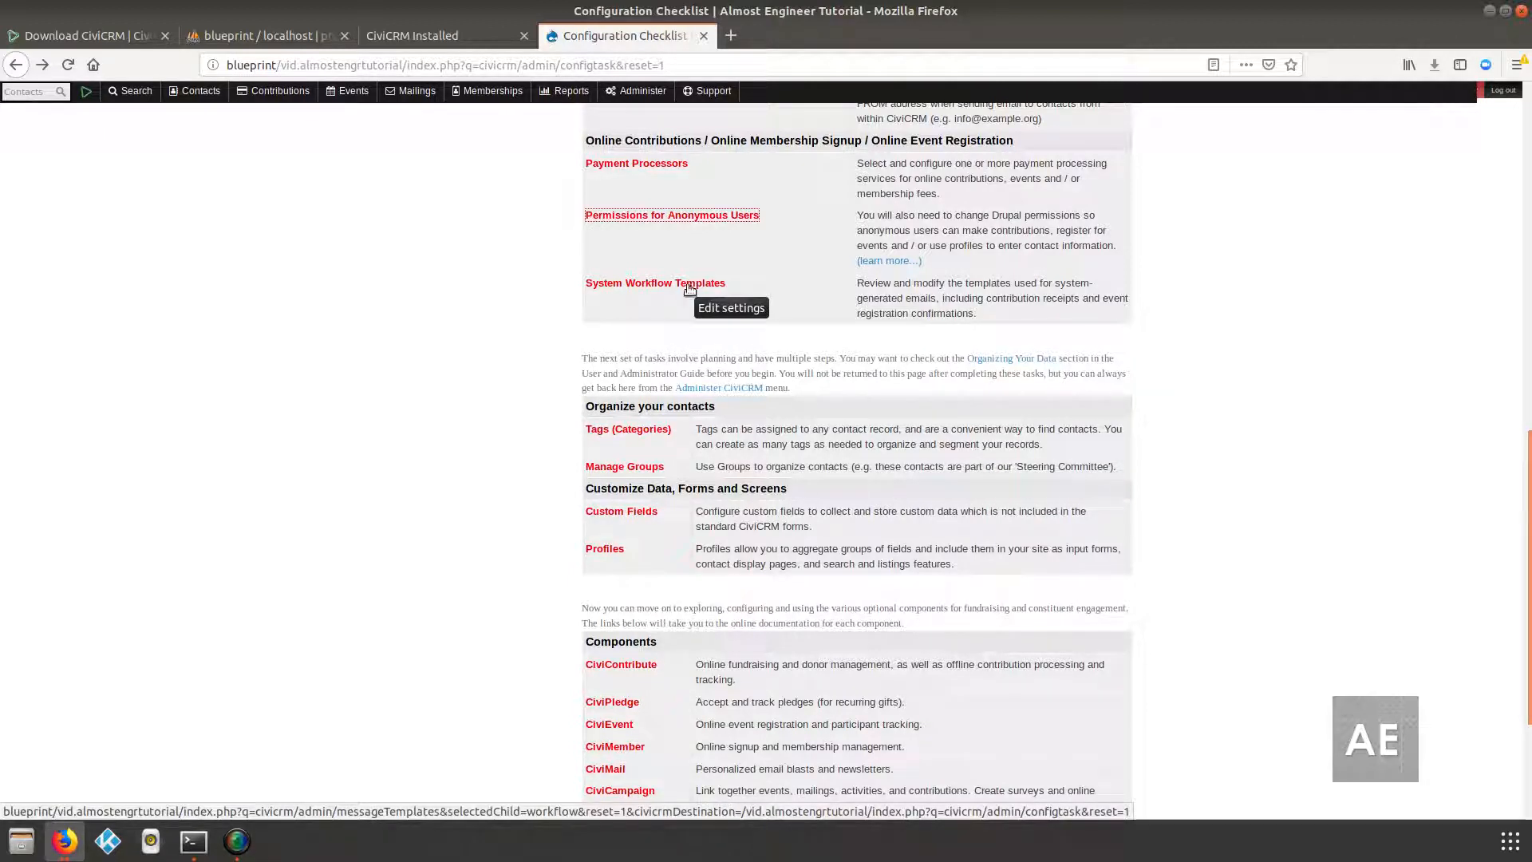
pyautogui.scroll(-3, 474, 509)
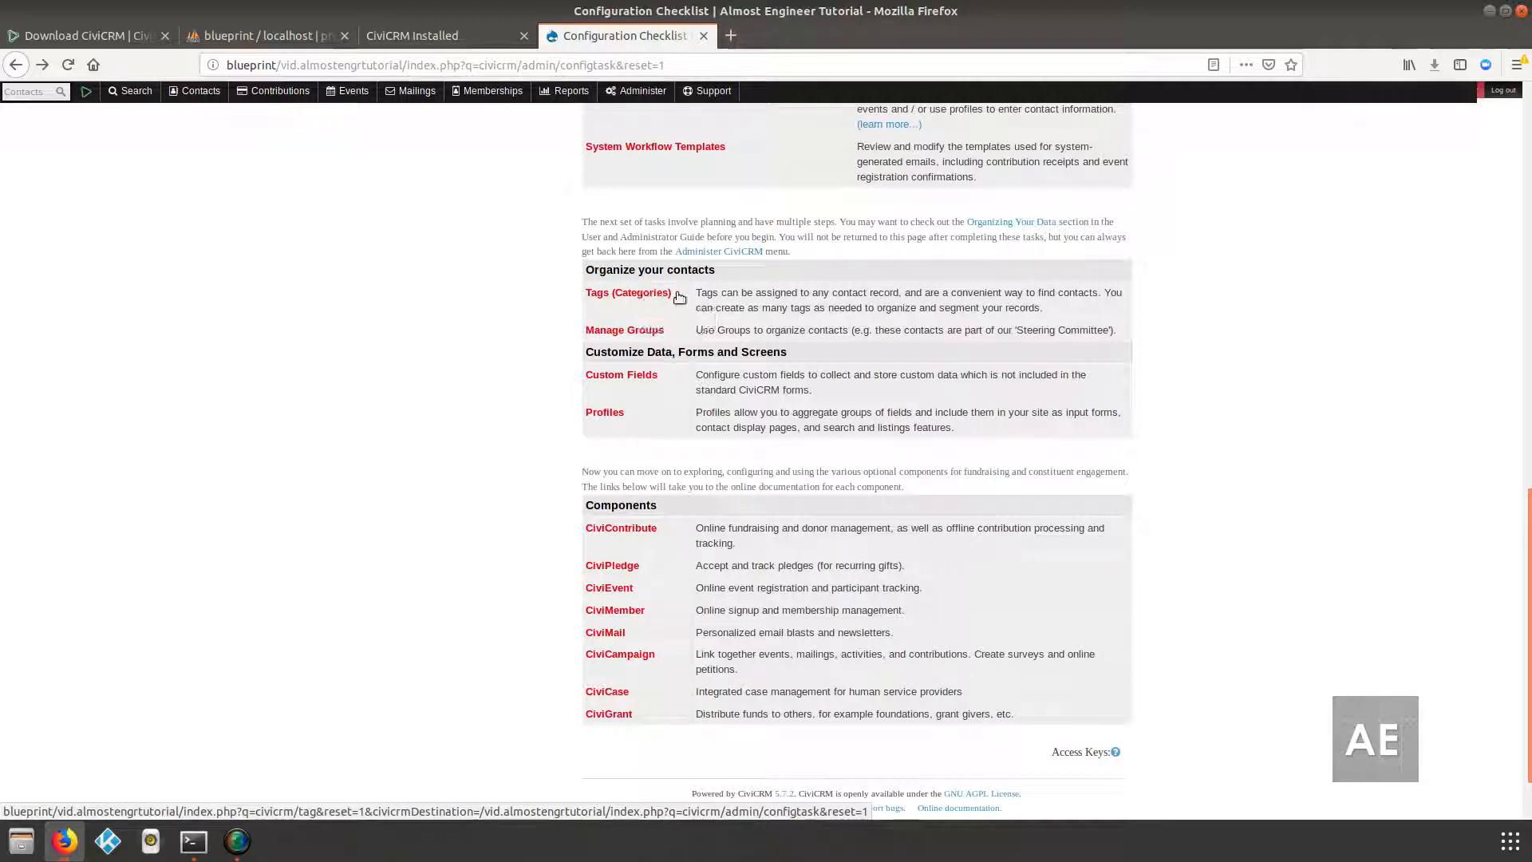
pyautogui.rightClick(638, 384)
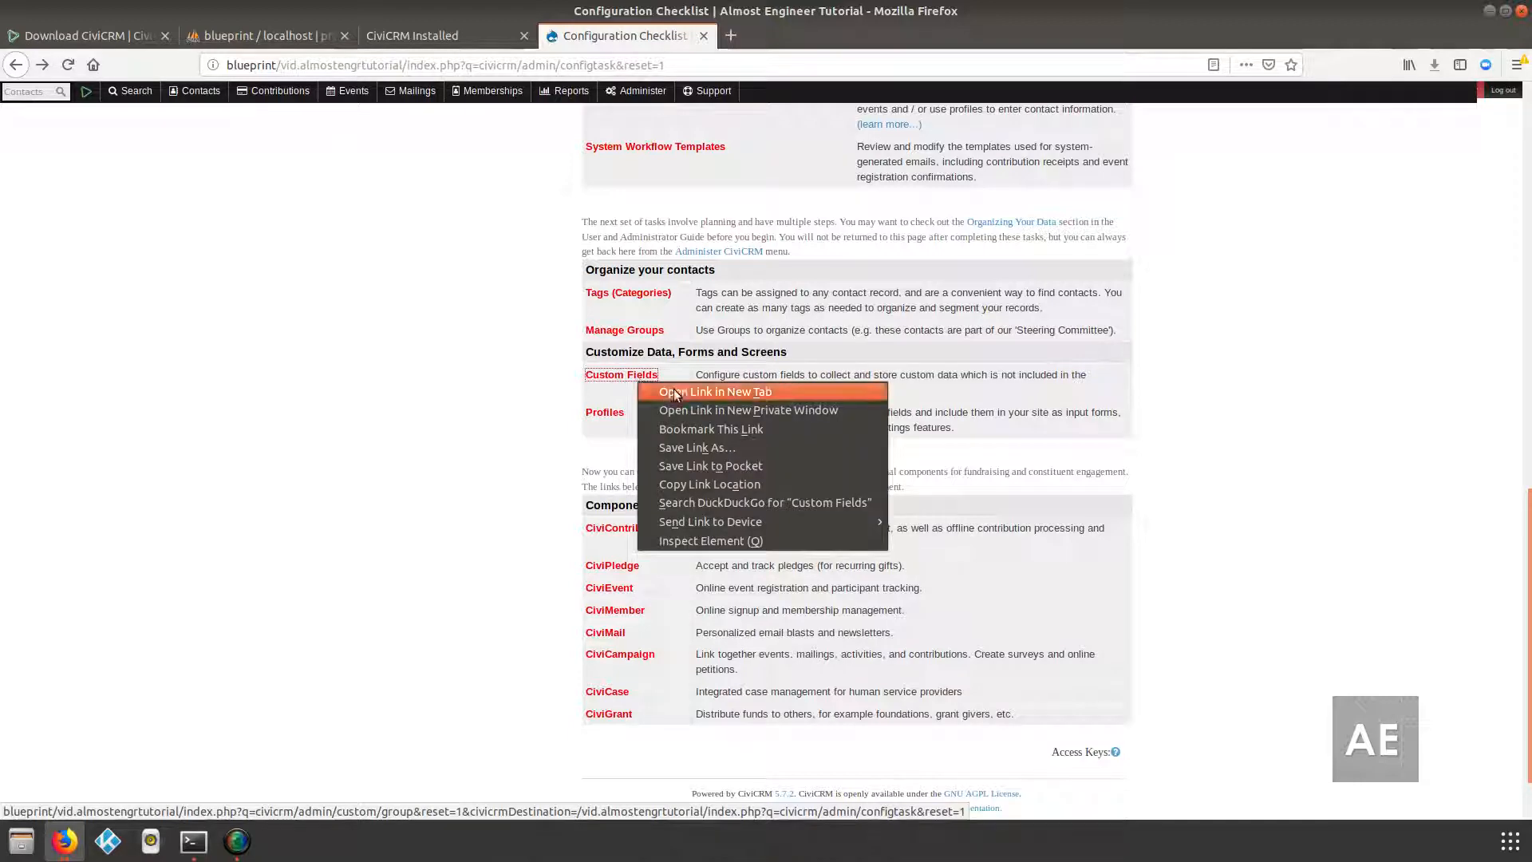
pyautogui.click(674, 389)
pyautogui.click(806, 35)
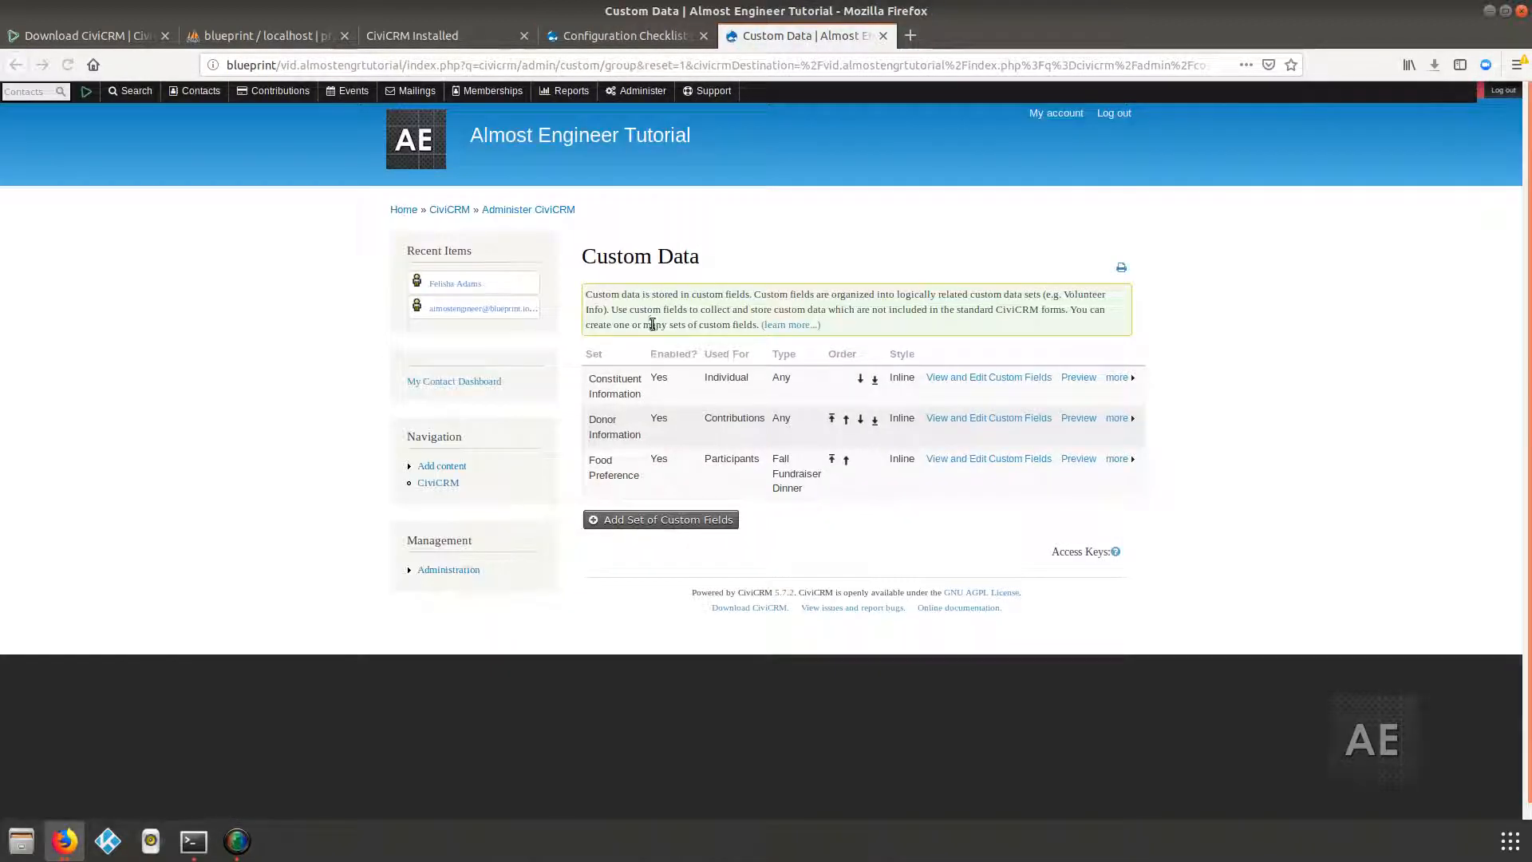
# - Draft a custom field set named "old member id" used for Contacts, look over its options, and cancel the form
pyautogui.click(679, 520)
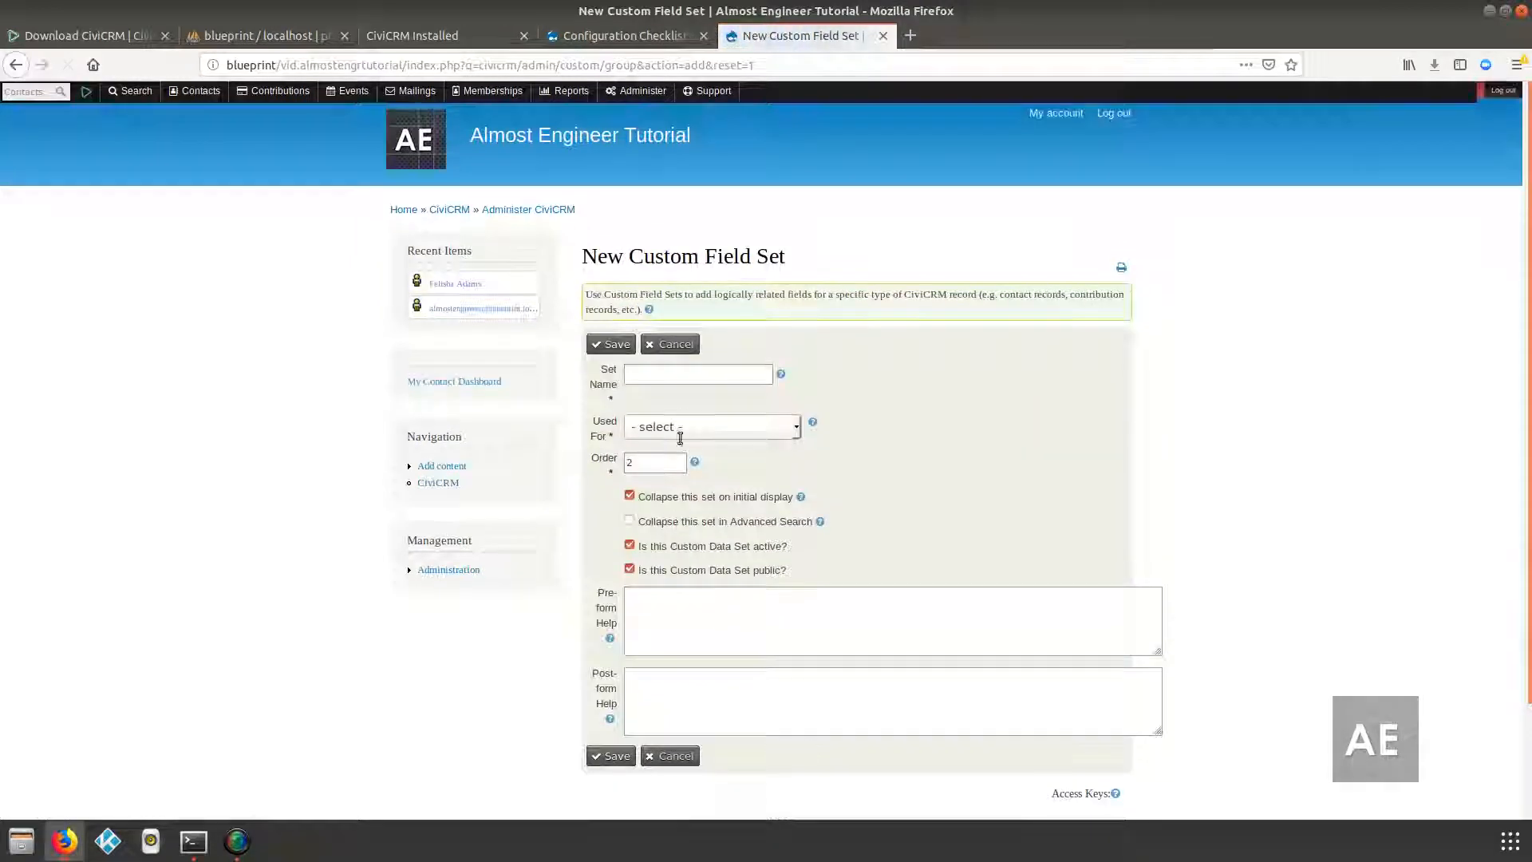
pyautogui.click(754, 412)
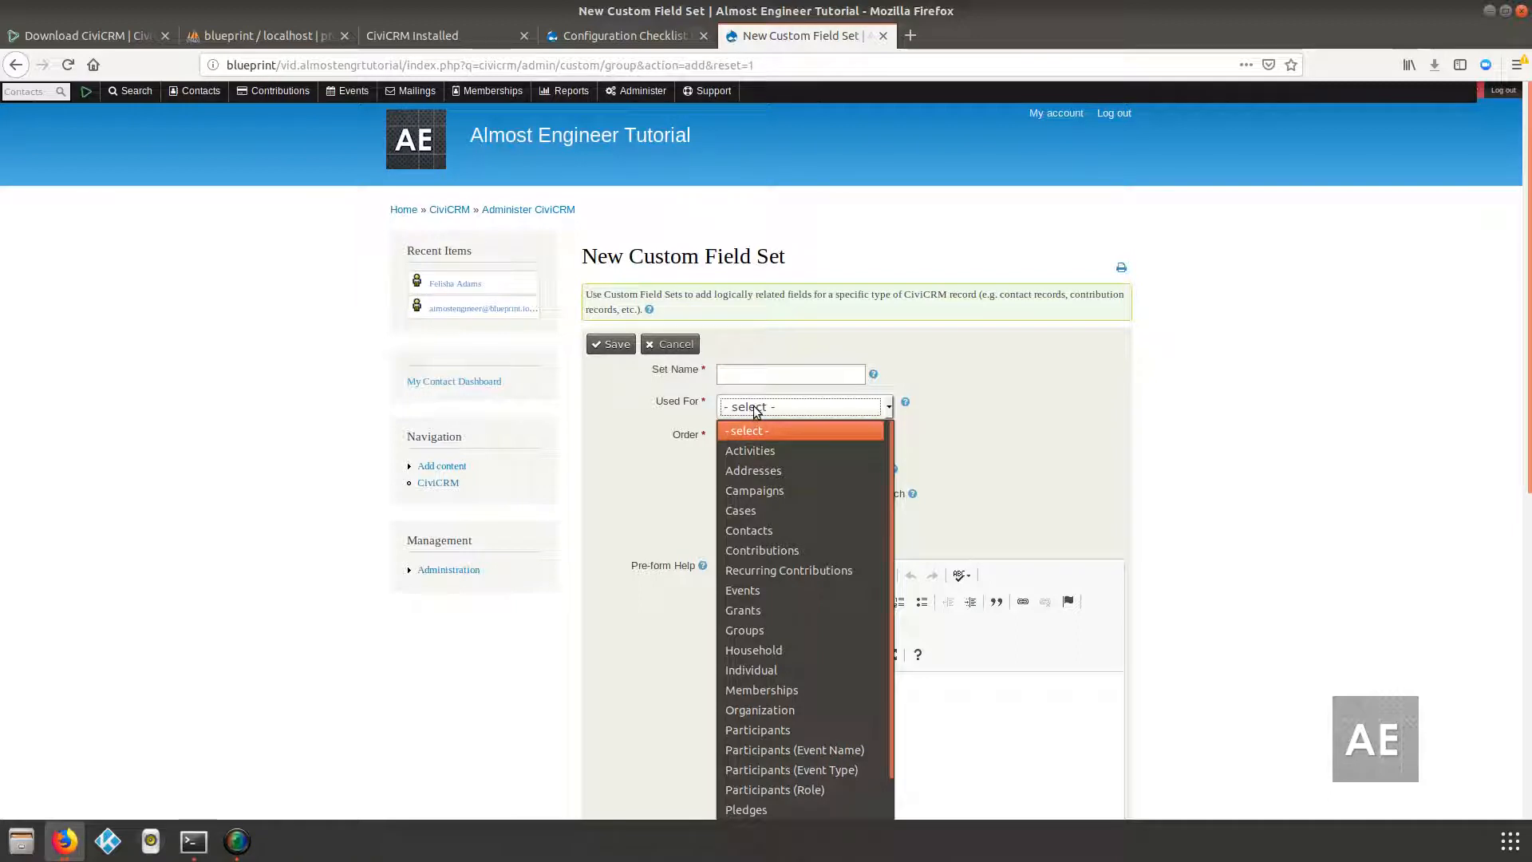
pyautogui.click(778, 531)
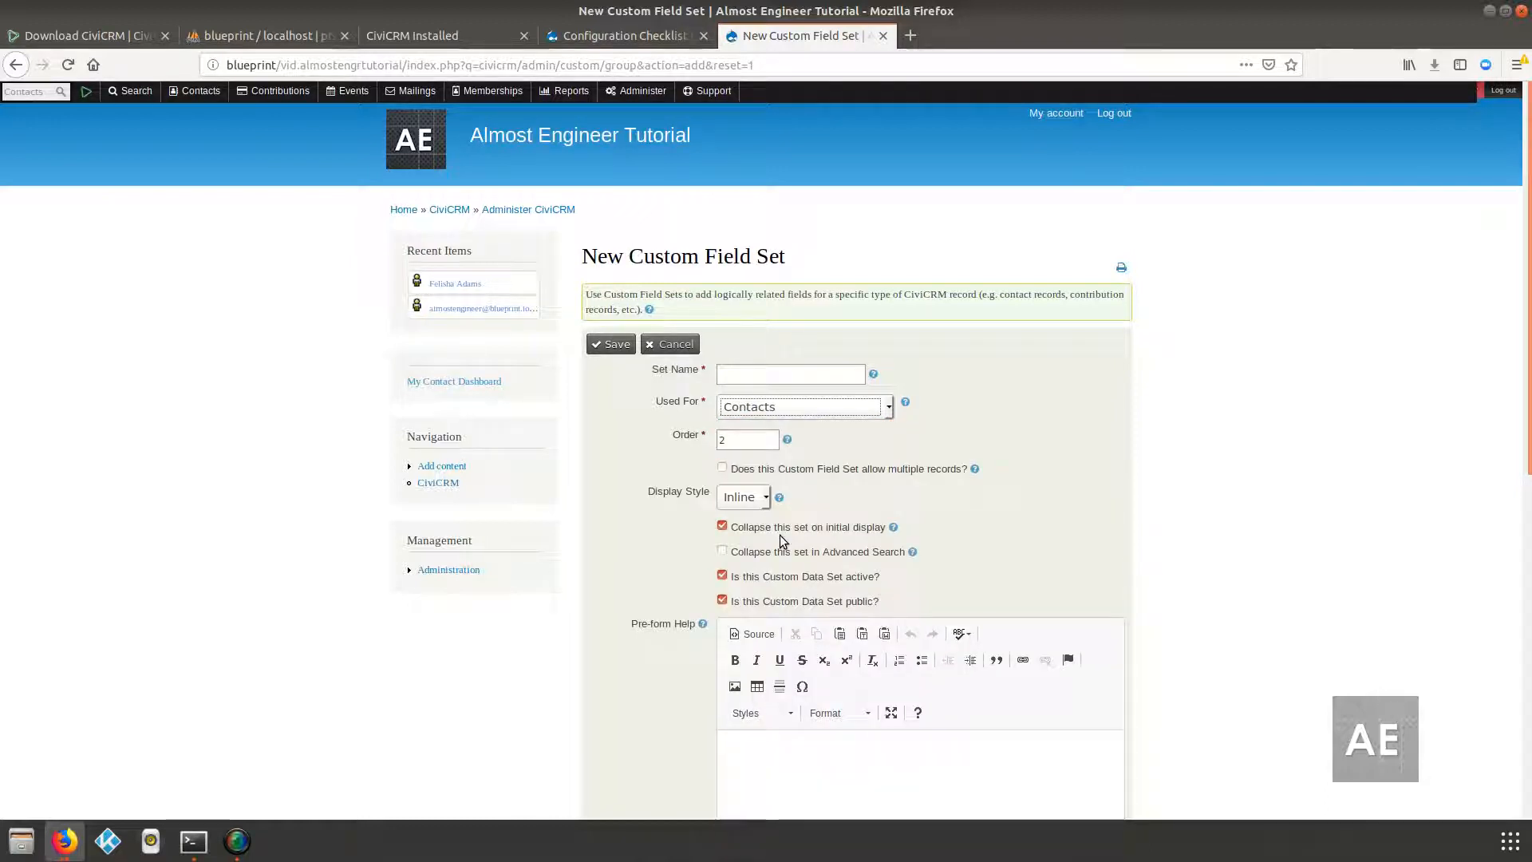
pyautogui.scroll(-3, 778, 535)
pyautogui.click(781, 145)
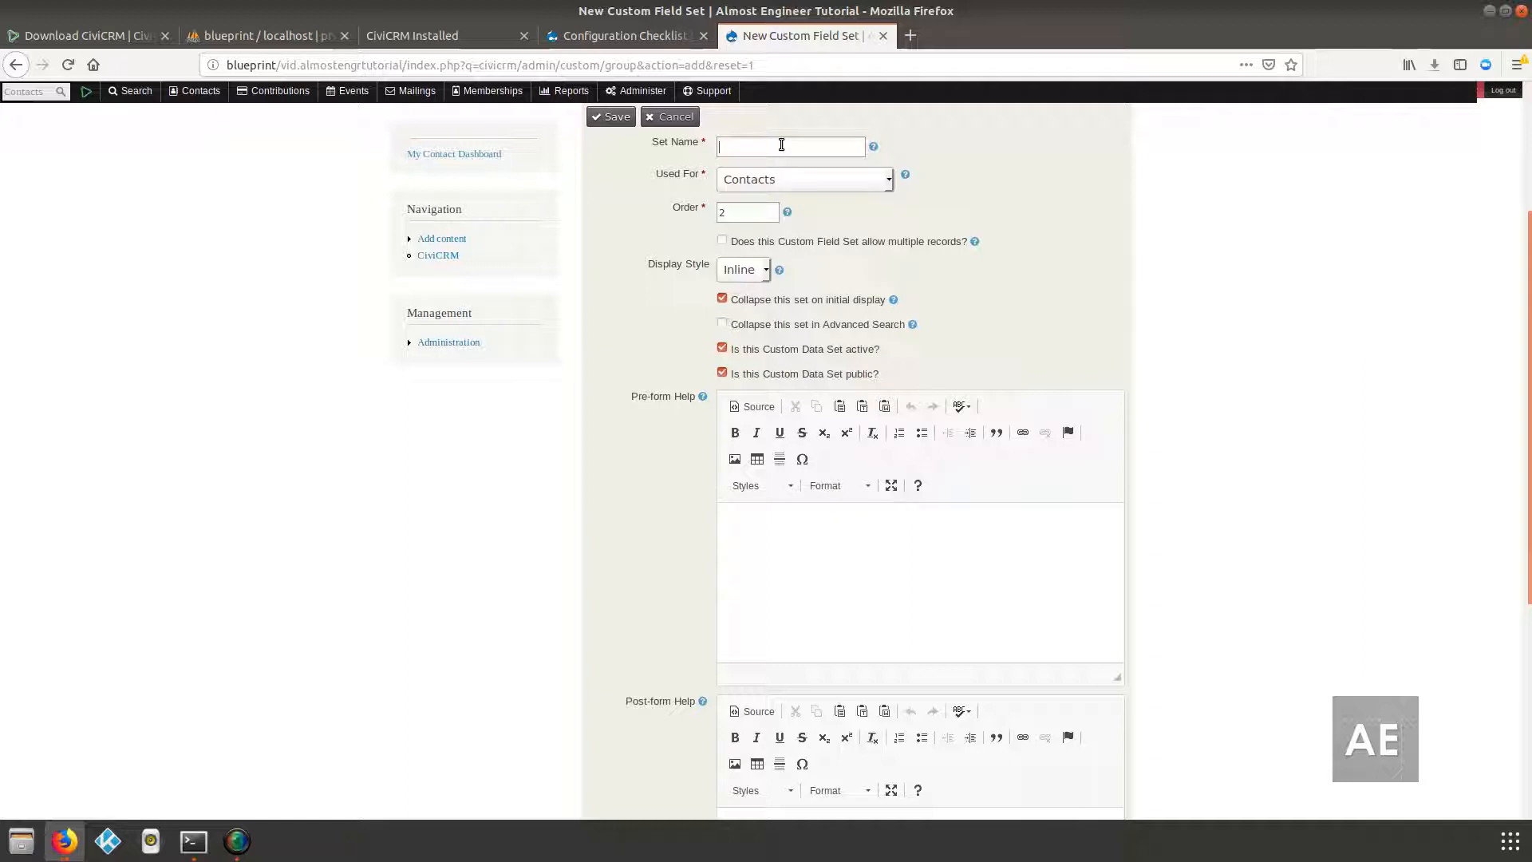
pyautogui.write('d member id')
pyautogui.scroll(-3, 773, 397)
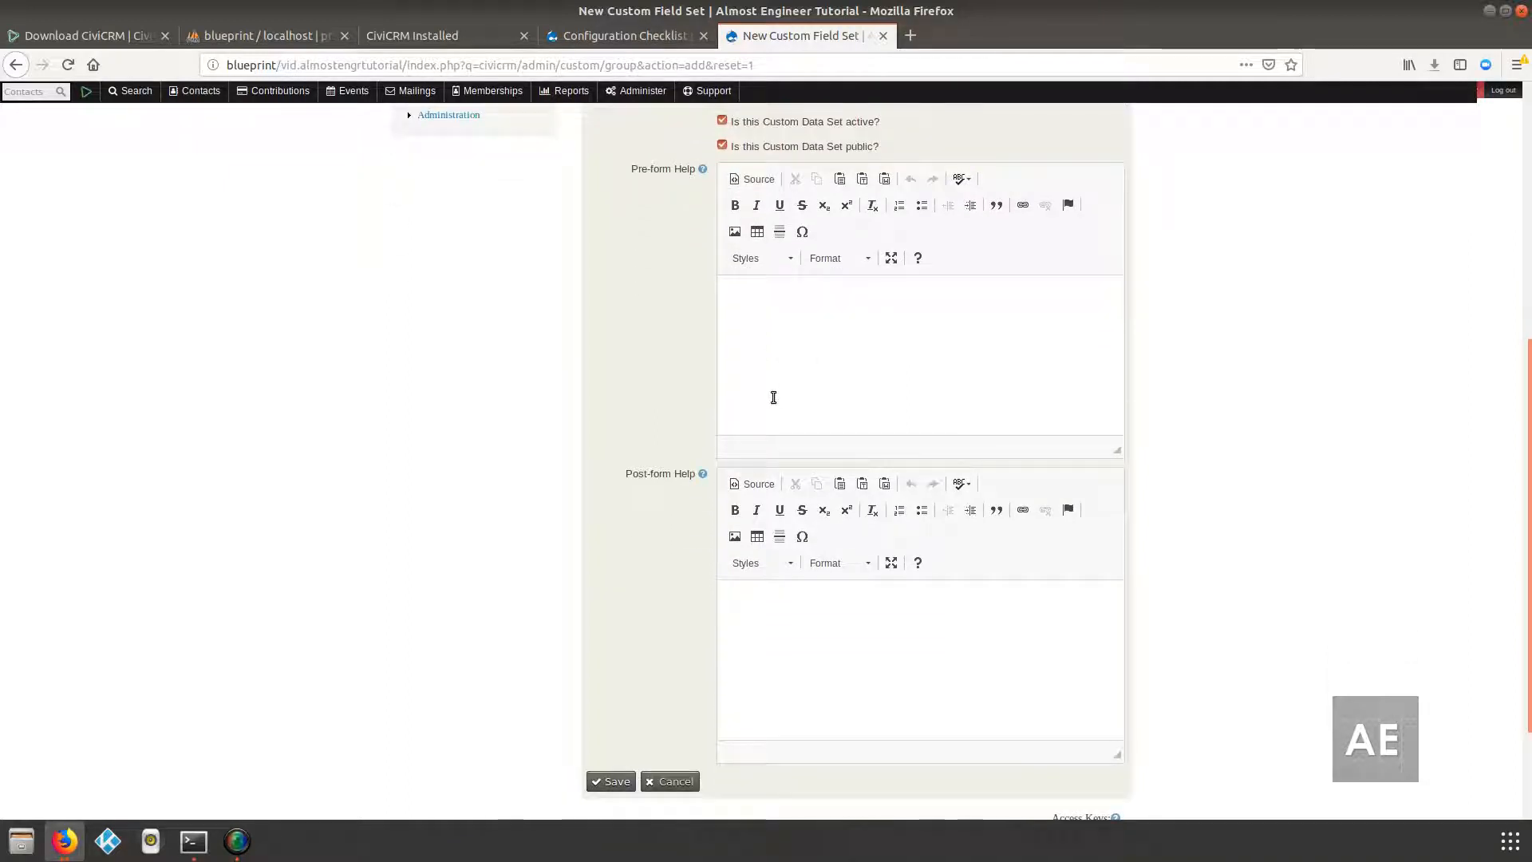
pyautogui.scroll(3, 773, 391)
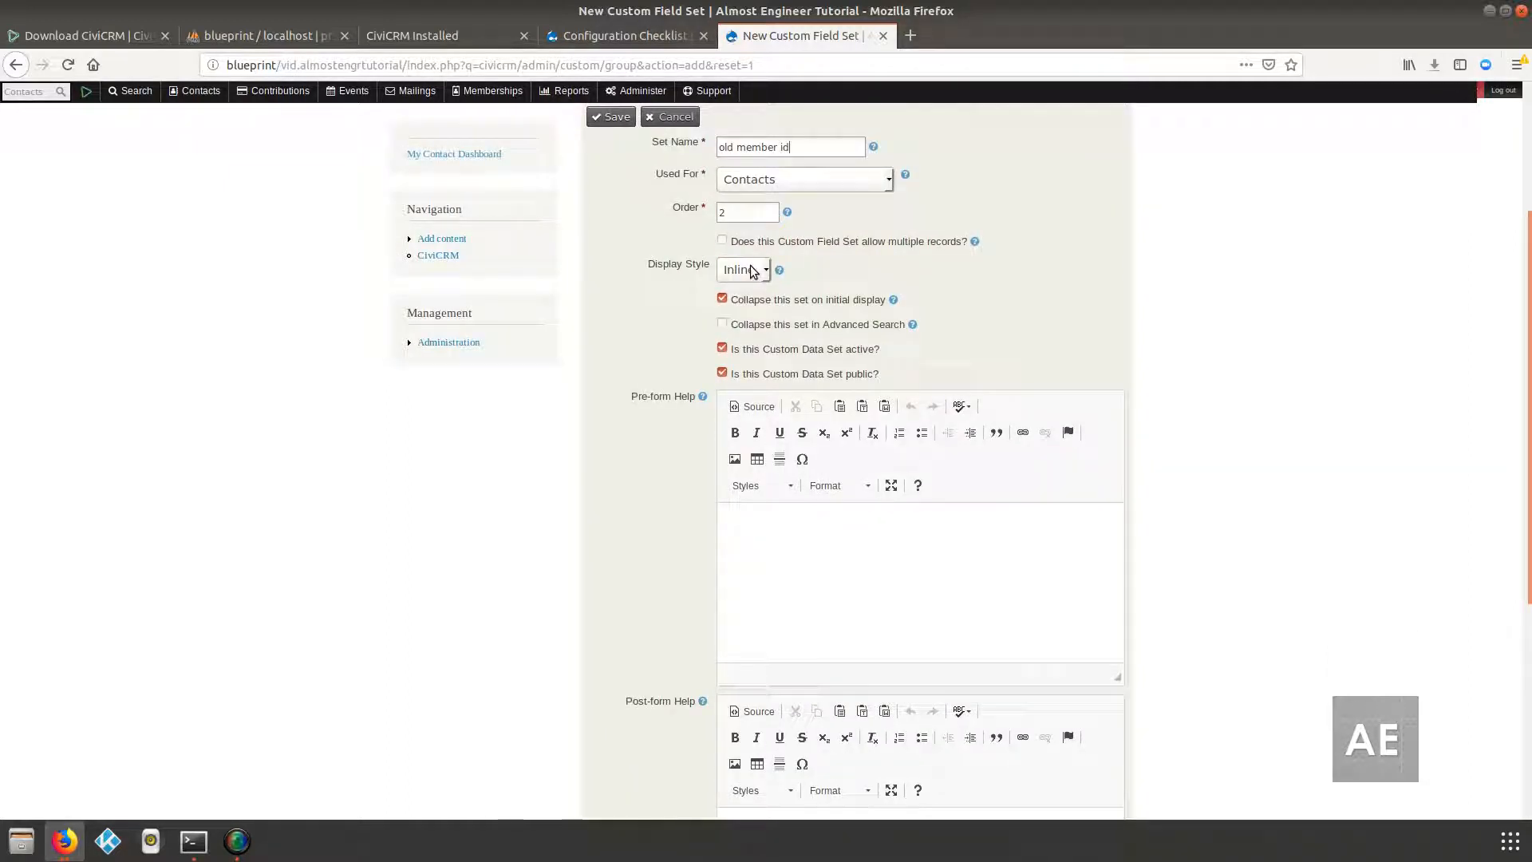
pyautogui.scroll(2, 754, 272)
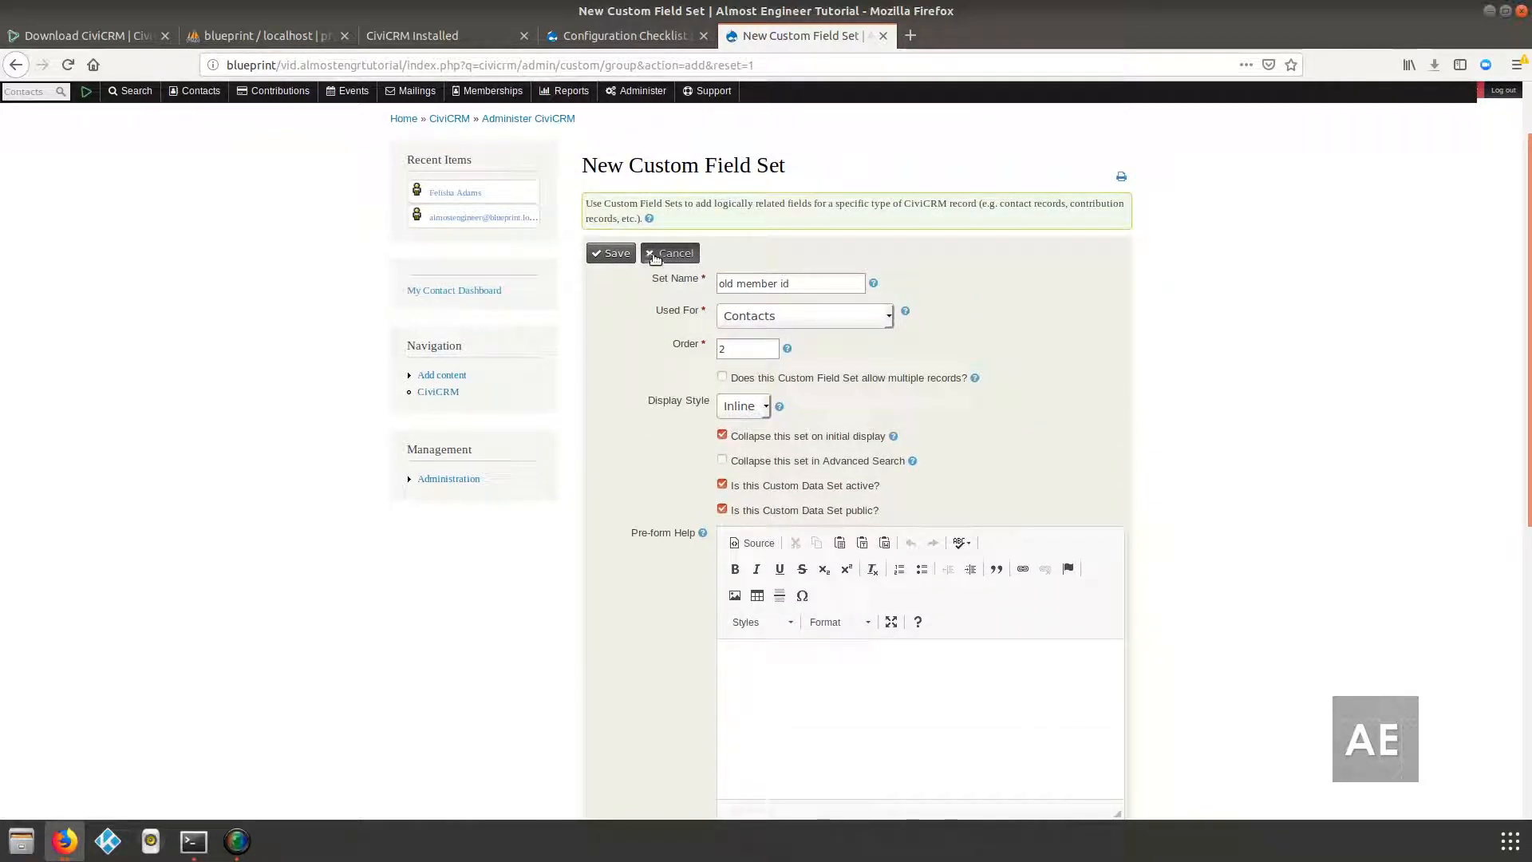
pyautogui.click(653, 254)
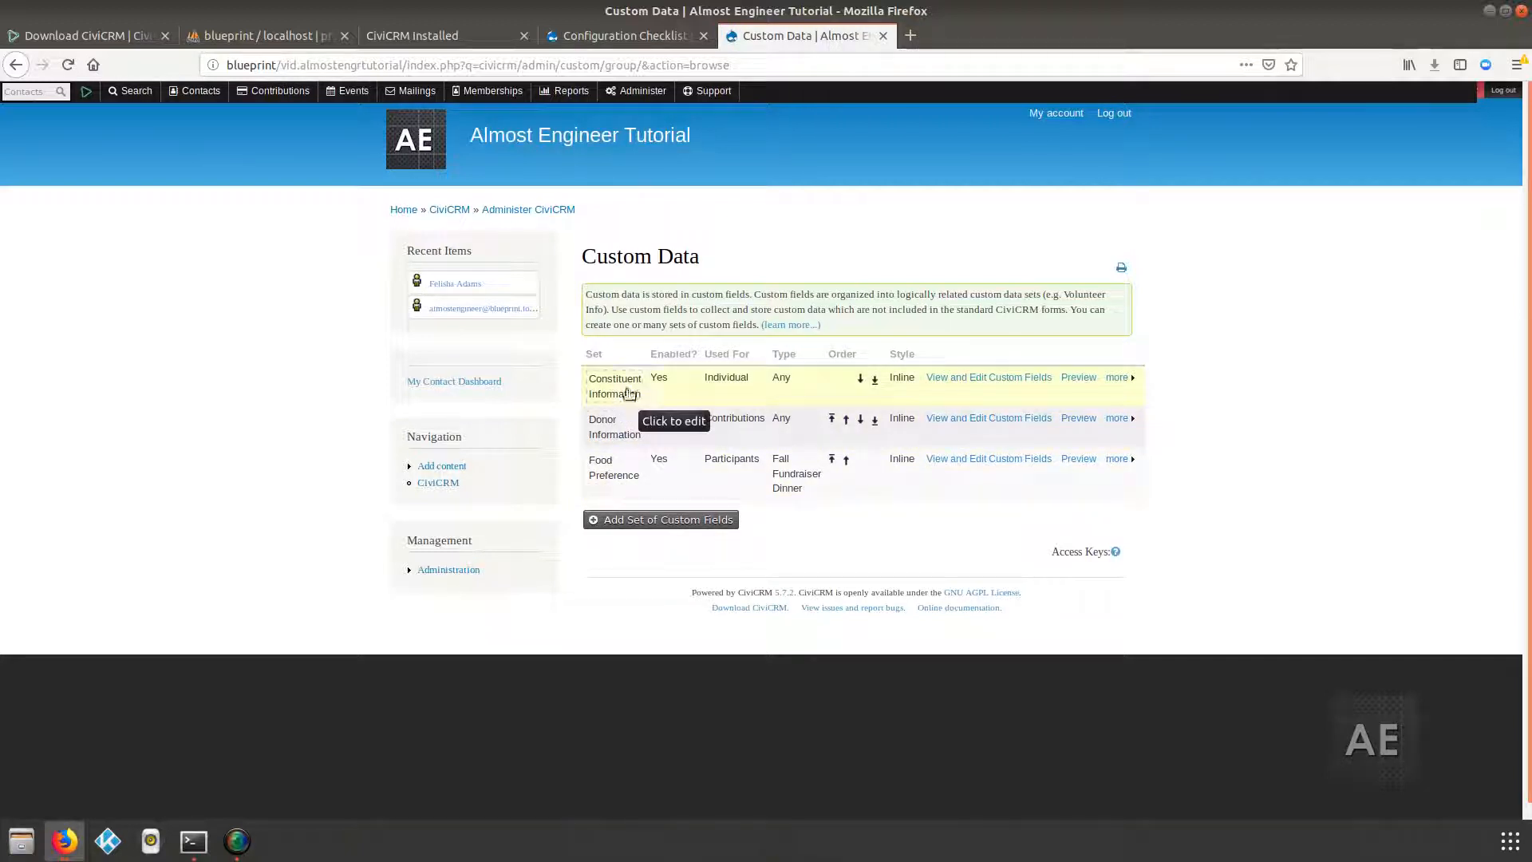
# - Leave the Custom Data page and return to the Configuration Checklist
pyautogui.click(13, 67)
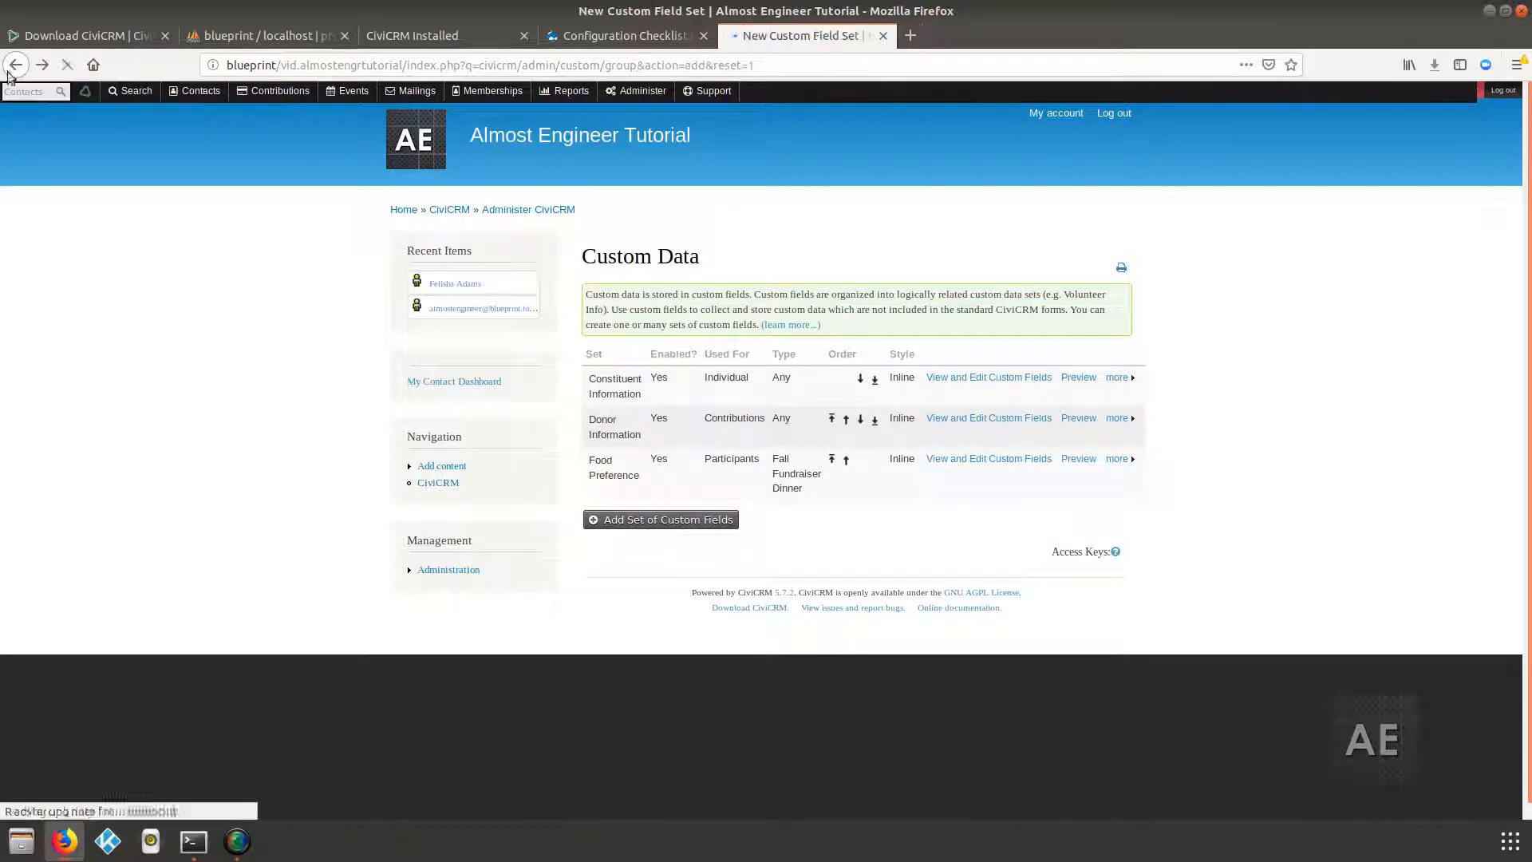
pyautogui.click(4, 71)
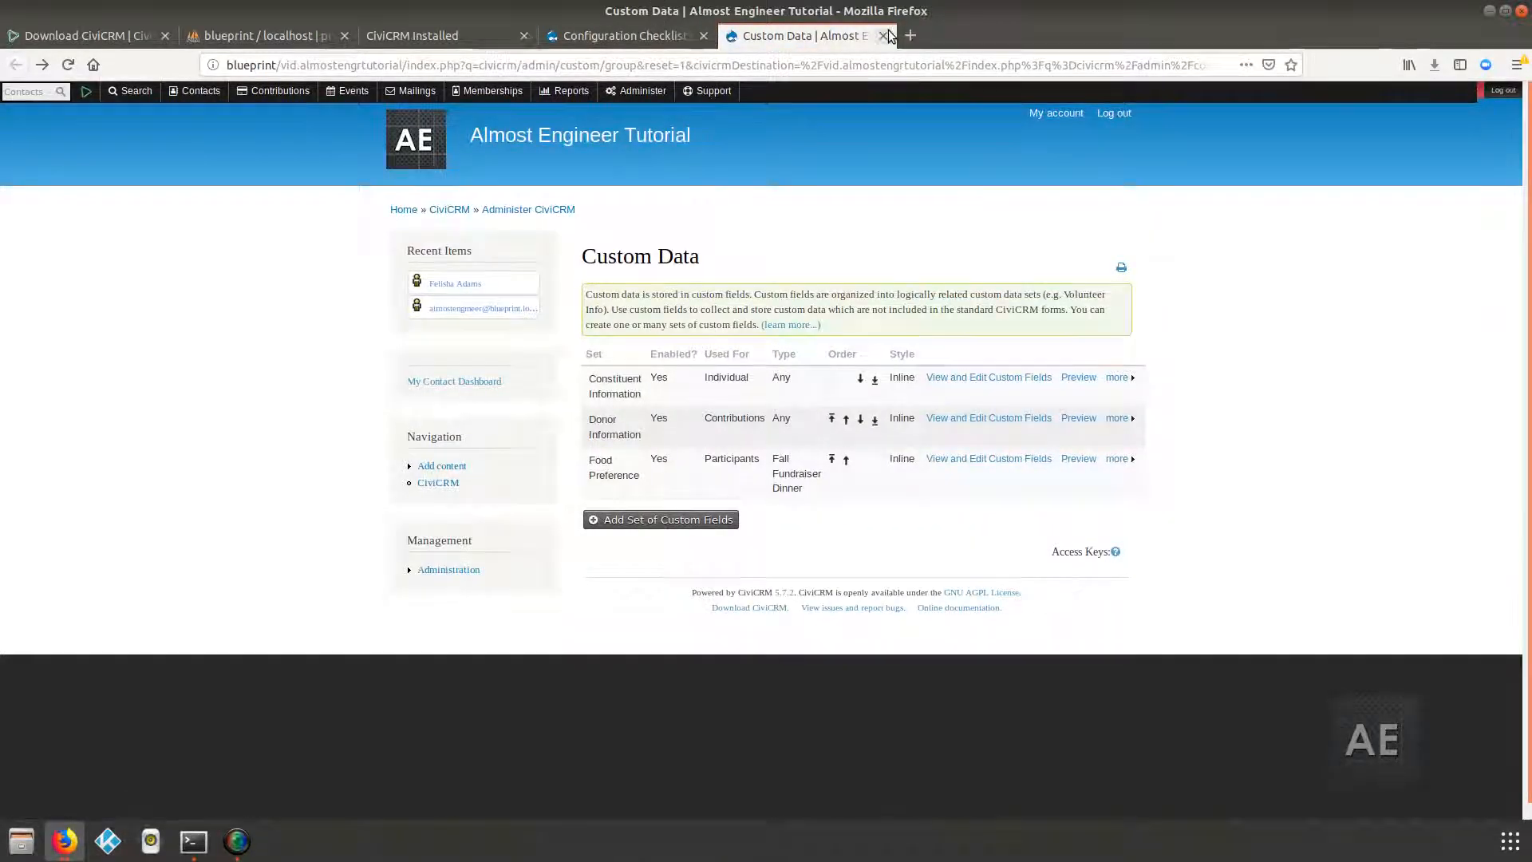
pyautogui.click(883, 35)
# - Read through the checklist's Components descriptions, including CiviPledge, CiviCase and CiviGrant
pyautogui.scroll(-2, 714, 489)
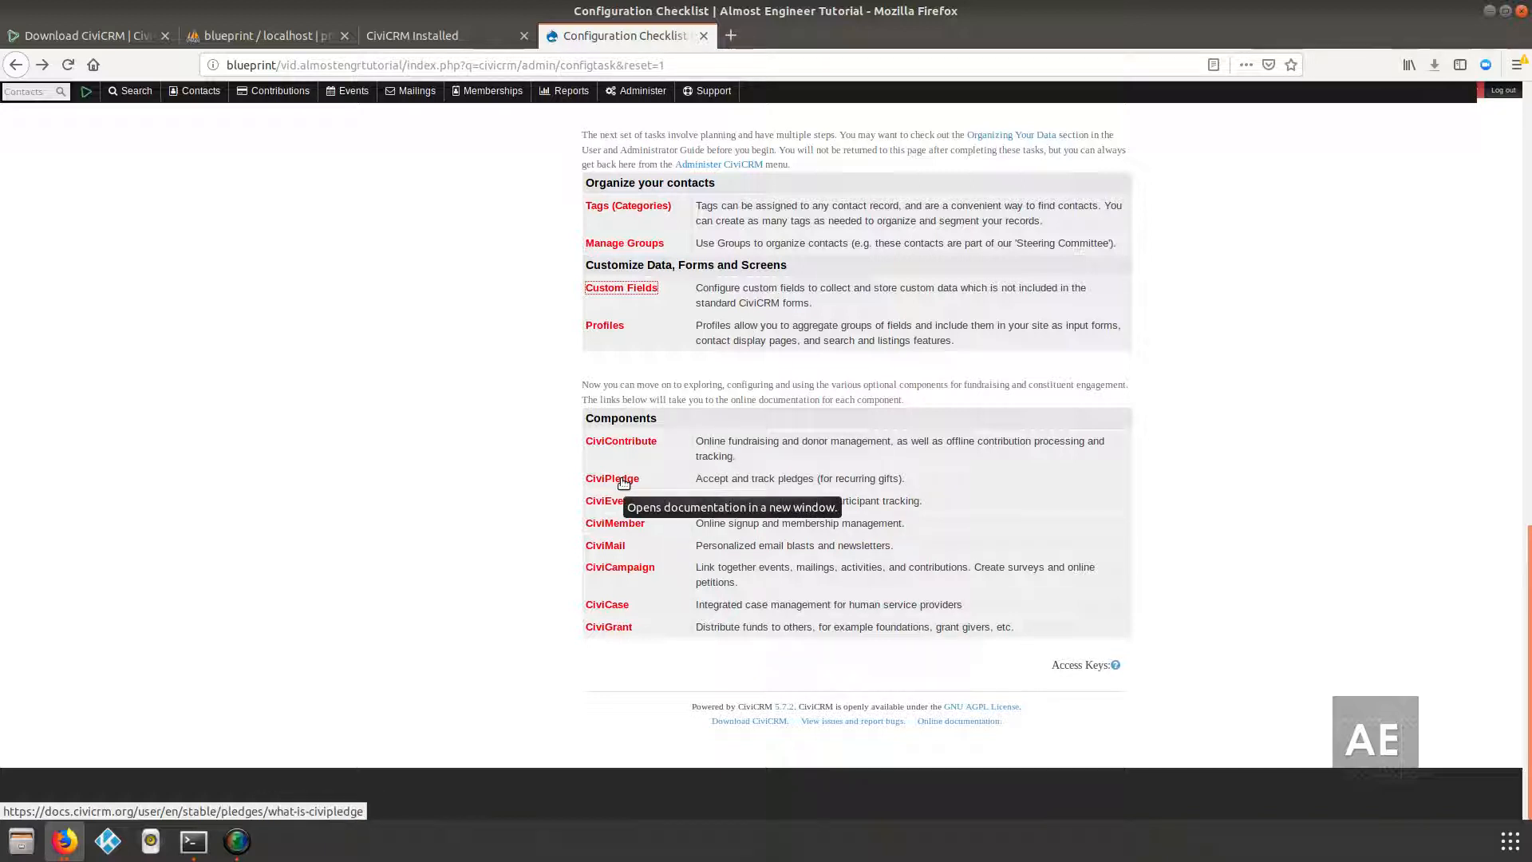
pyautogui.moveTo(721, 478); pyautogui.dragTo(871, 494)
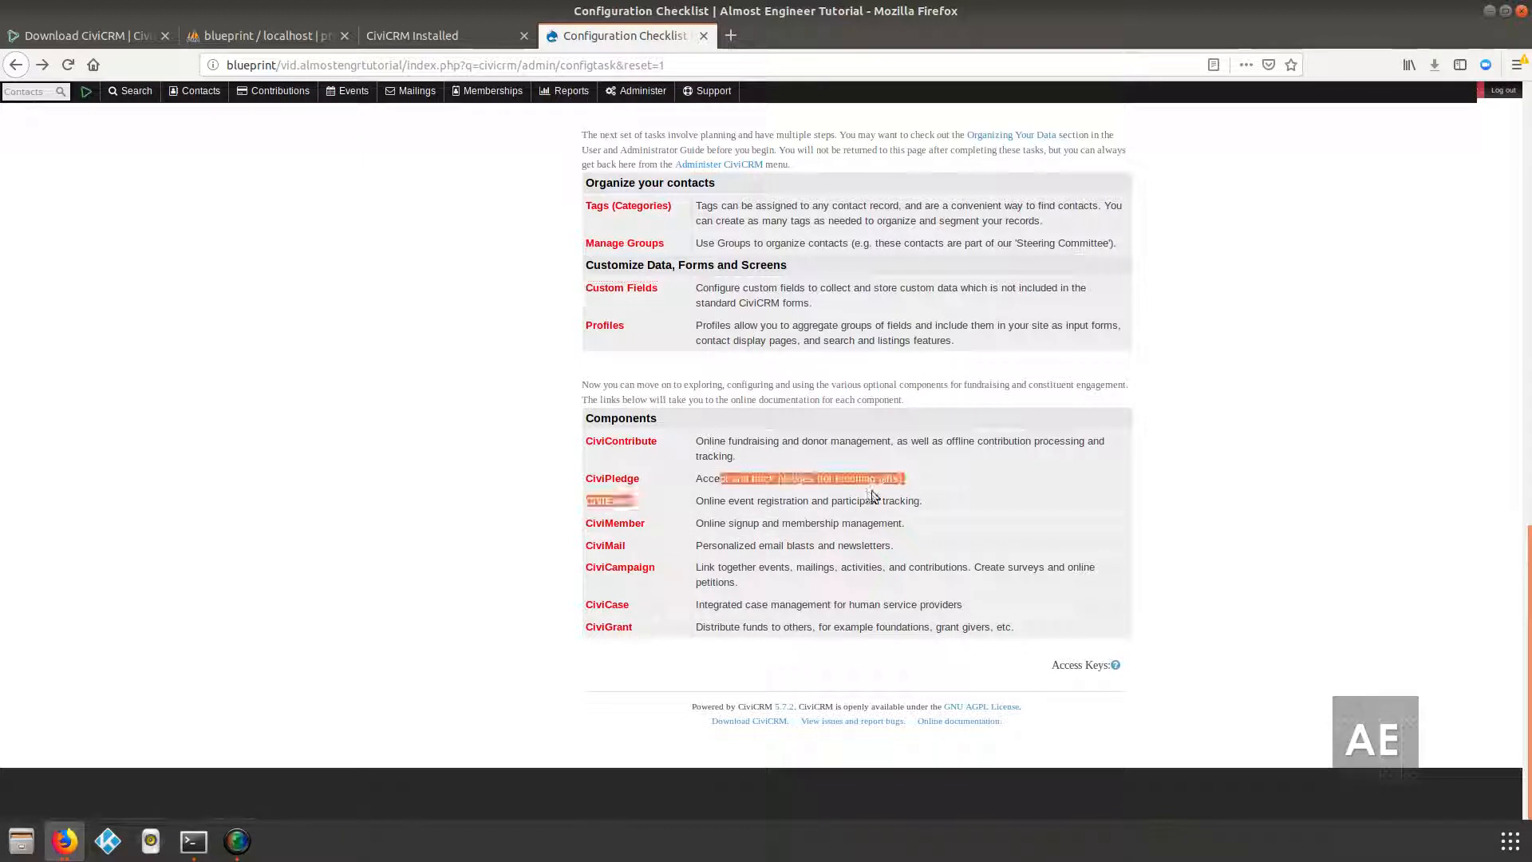
pyautogui.click(872, 492)
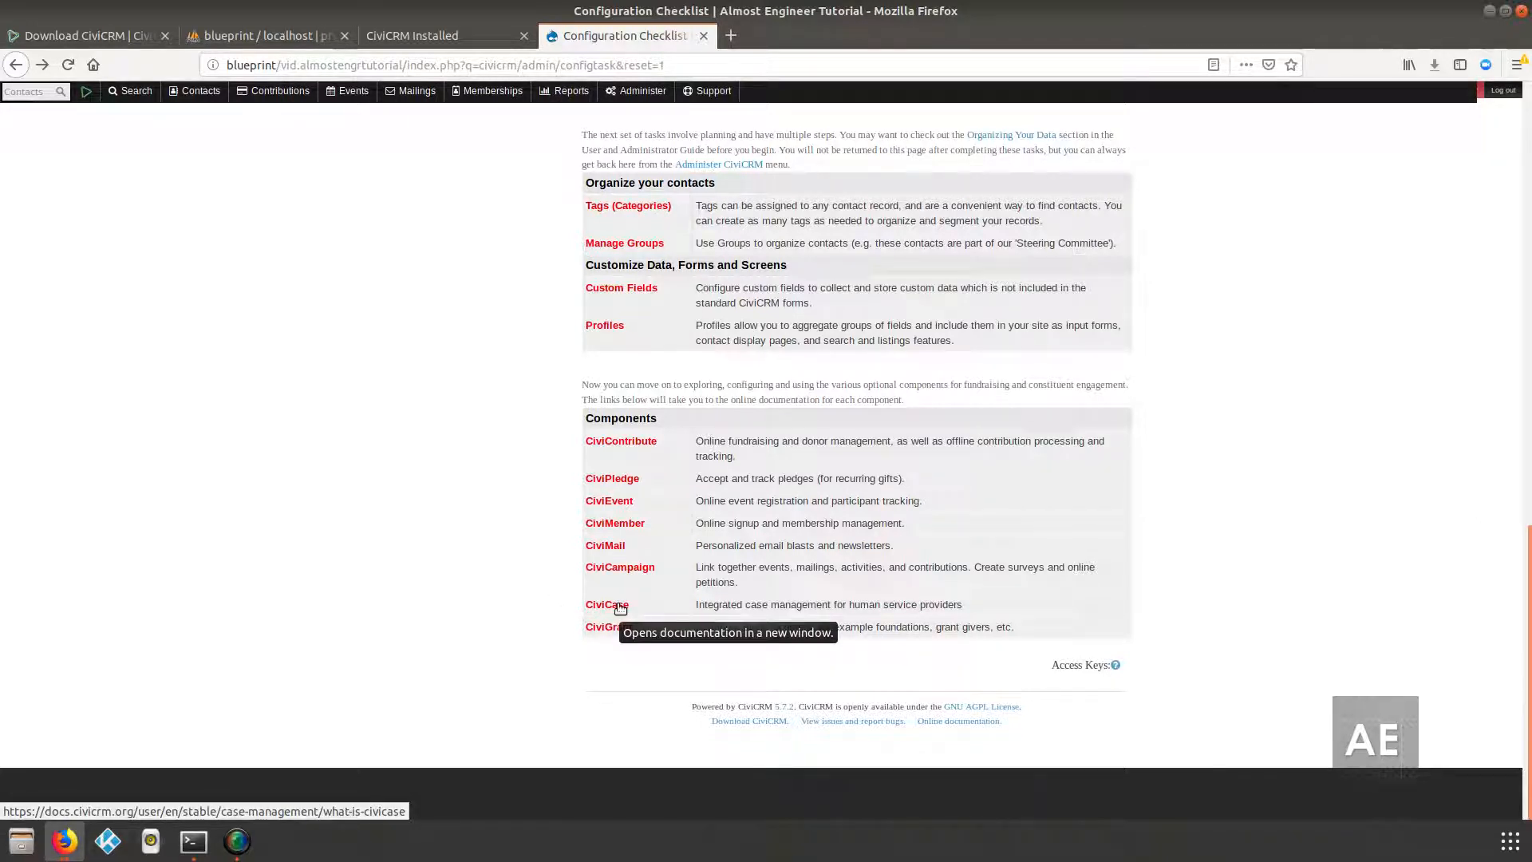
pyautogui.moveTo(718, 606); pyautogui.dragTo(845, 606)
pyautogui.click(845, 607)
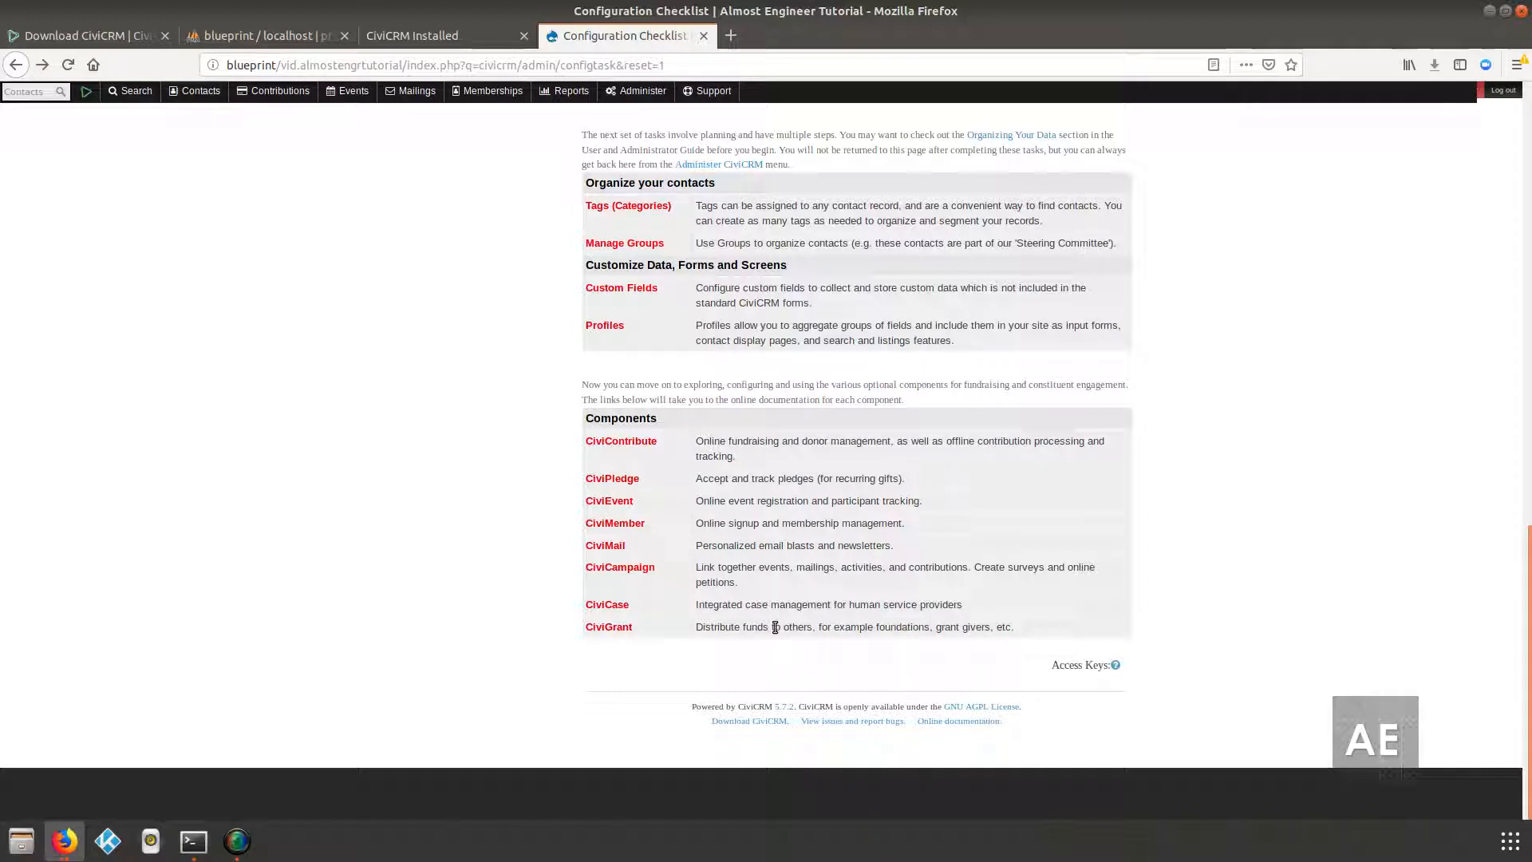
pyautogui.scroll(3, 775, 627)
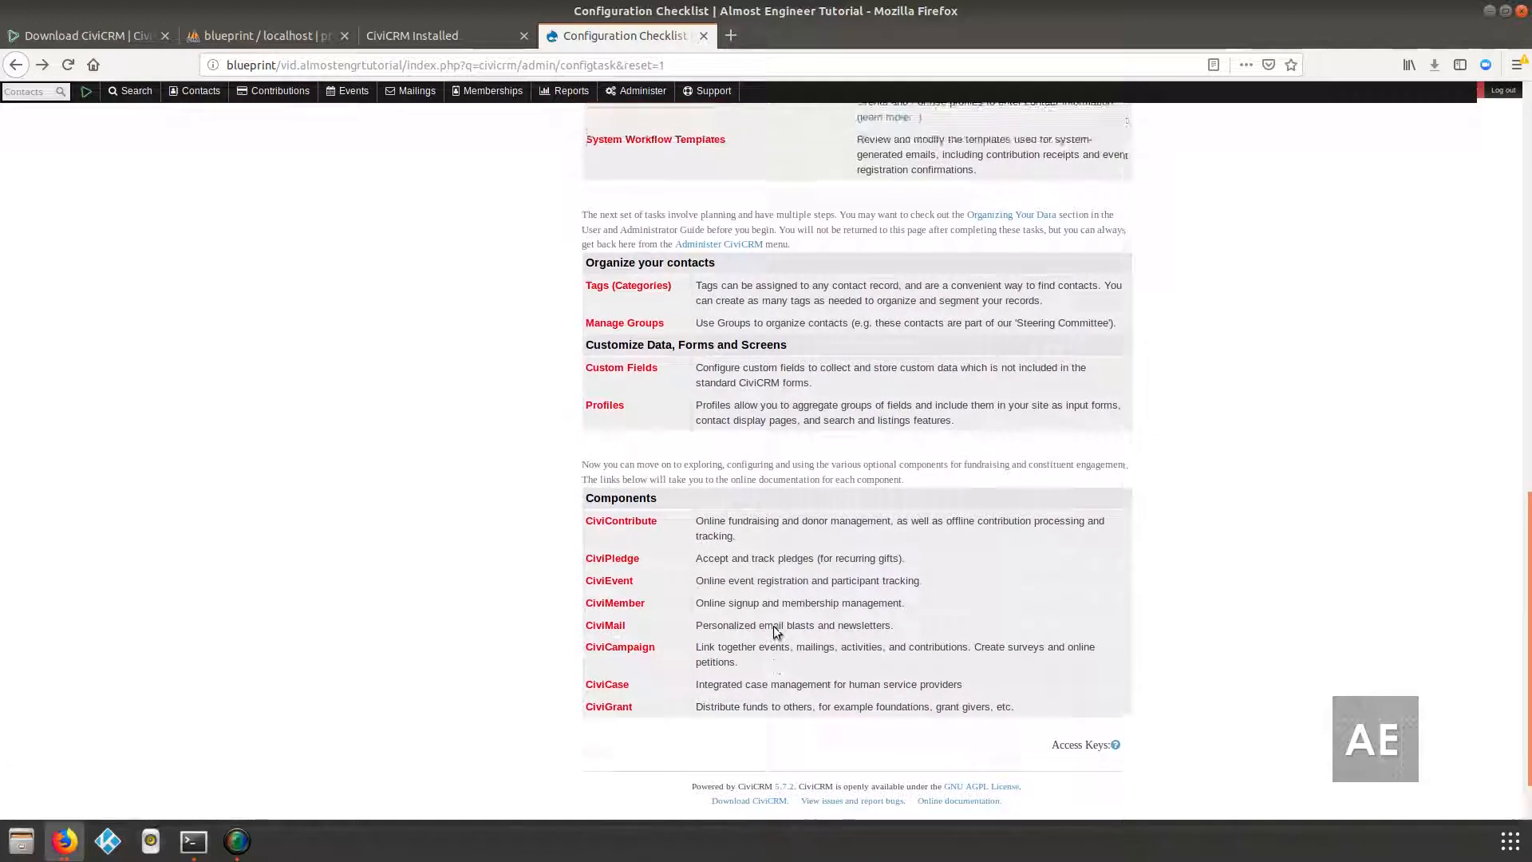
pyautogui.scroll(3, 774, 631)
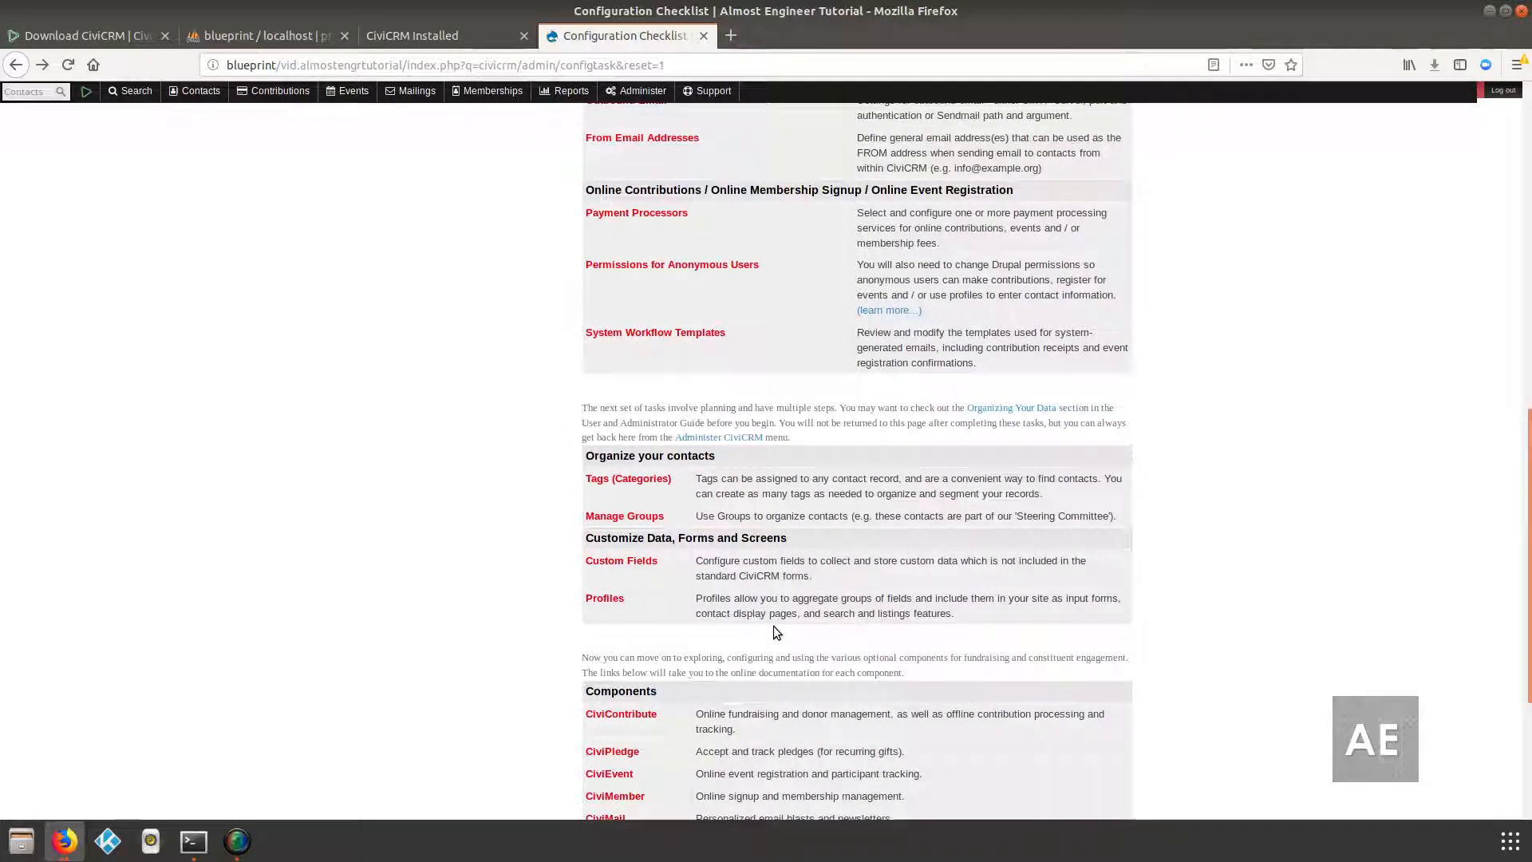